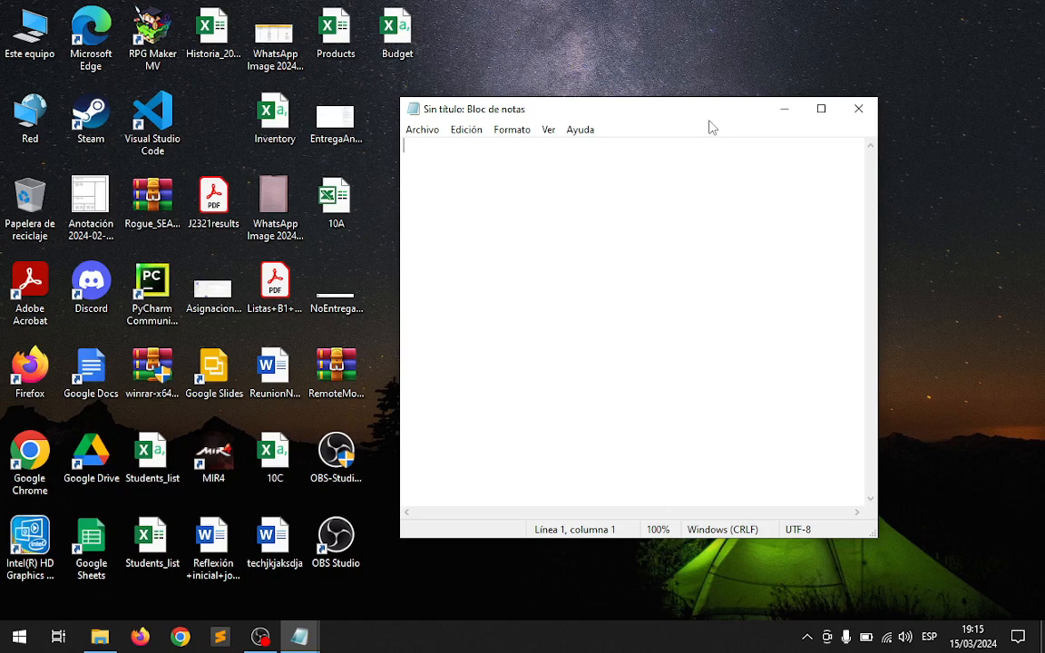
# Open Microsoft Teams in Chrome and go from the list of all teams to the ICT STAMP 9A team.
pyautogui.click(180, 637)
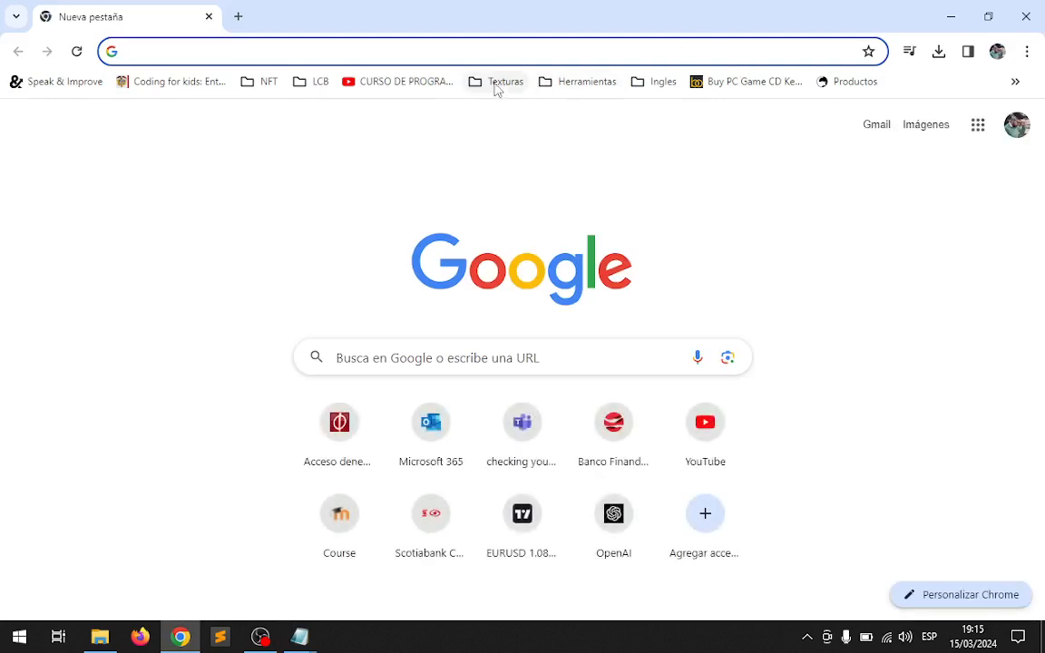
pyautogui.click(519, 435)
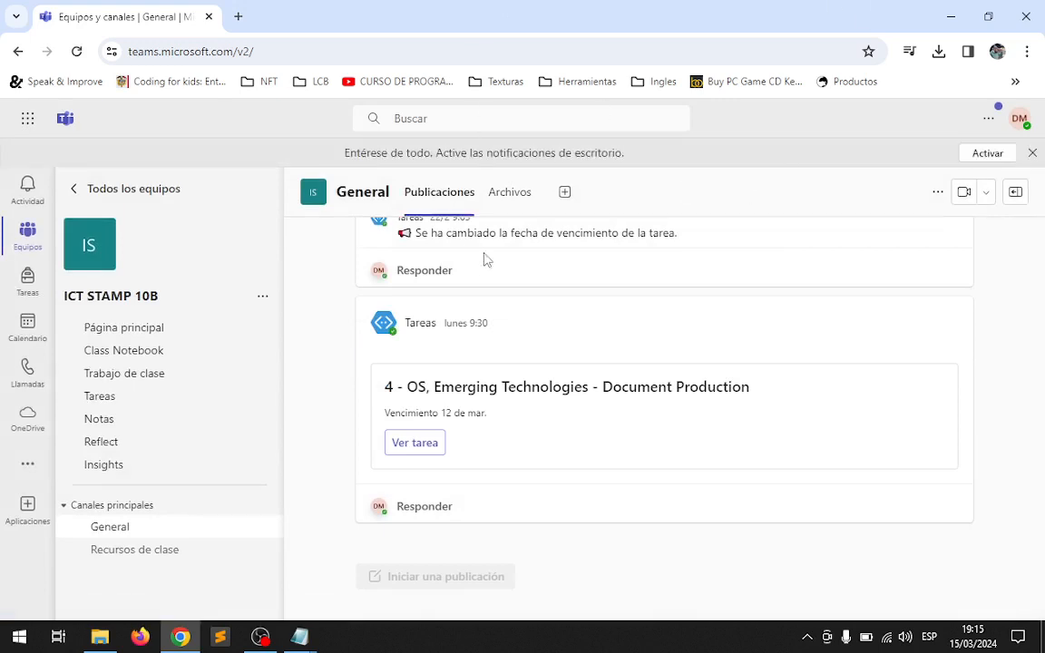
pyautogui.click(97, 191)
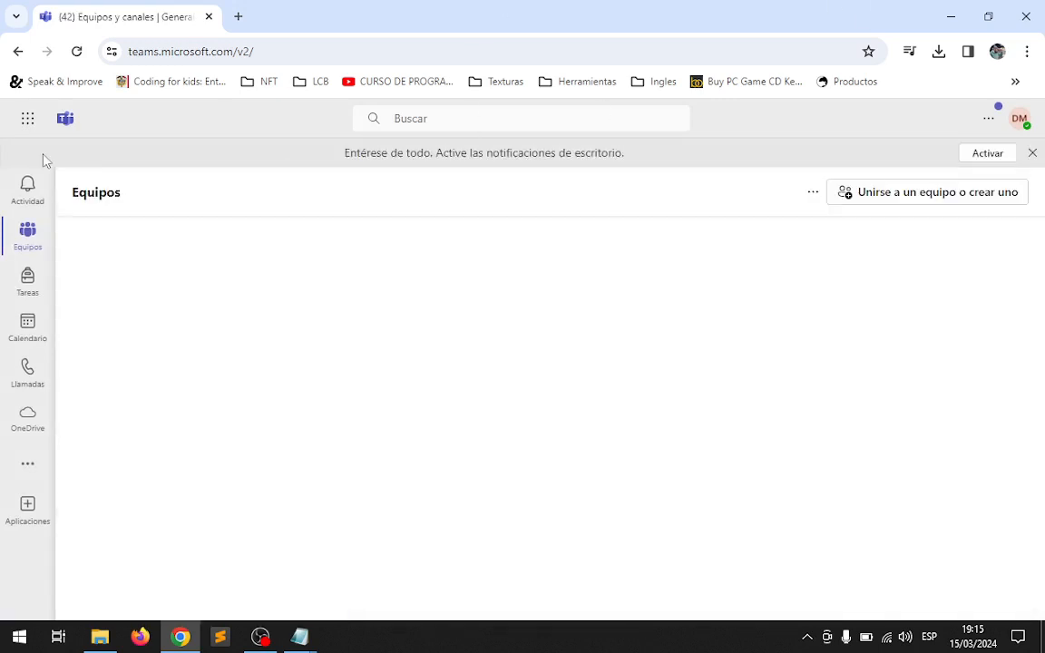
pyautogui.scroll(-3, 572, 363)
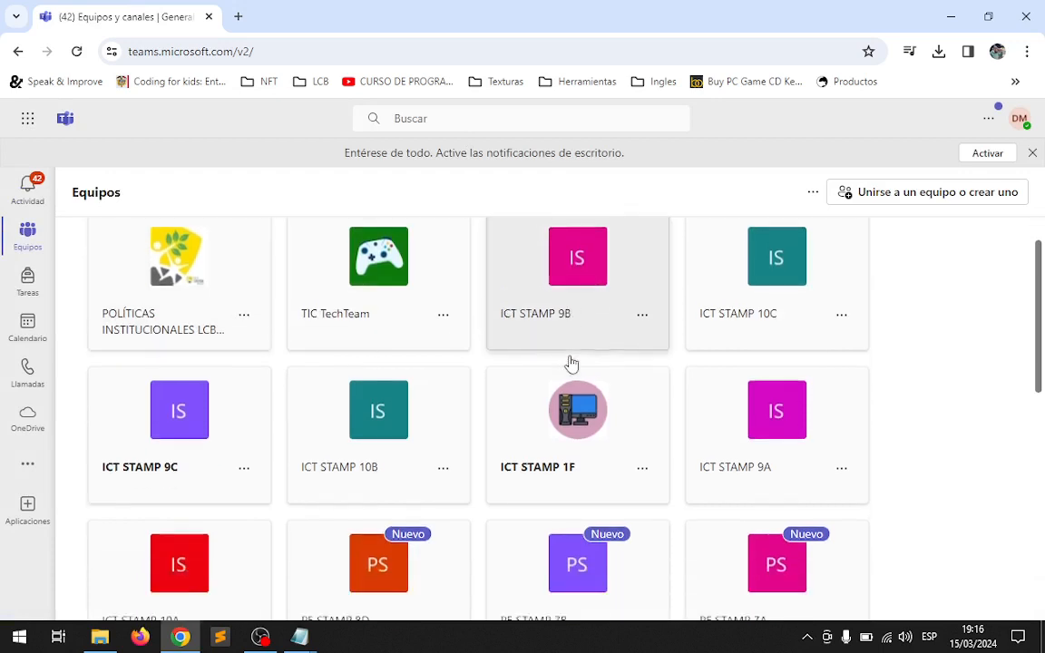
pyautogui.scroll(-1, 571, 364)
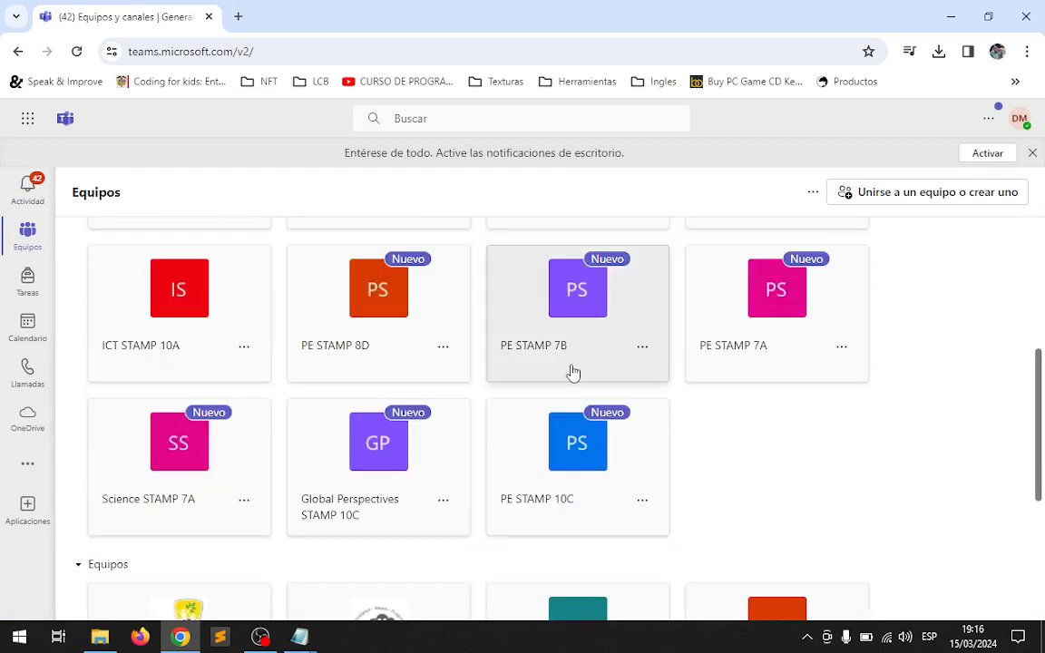
pyautogui.scroll(3, 574, 372)
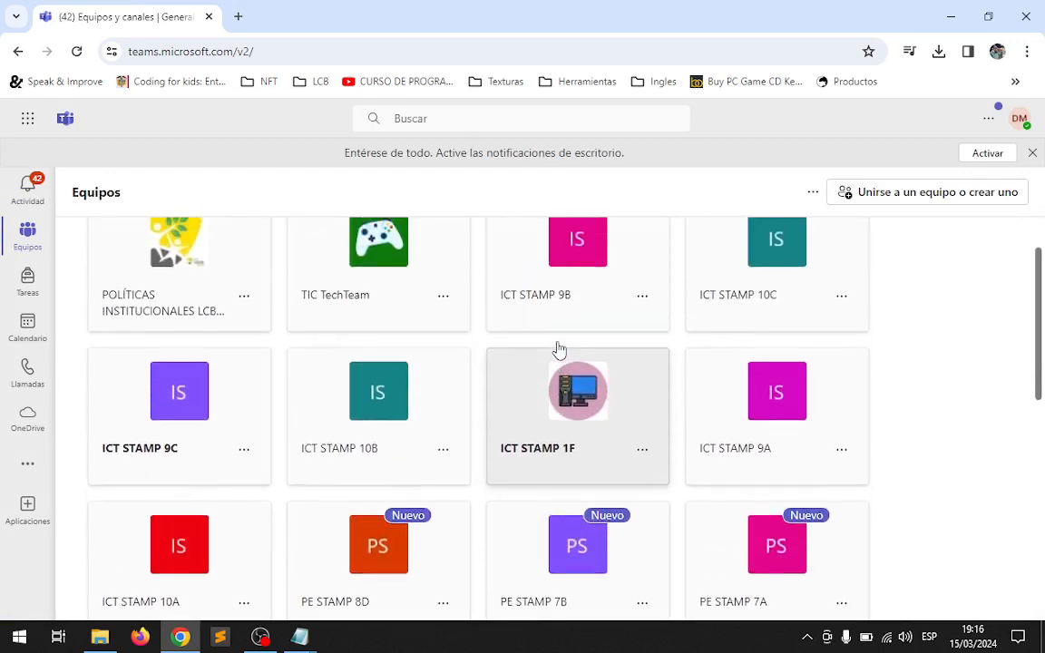
pyautogui.scroll(1, 560, 350)
pyautogui.scroll(-2, 559, 349)
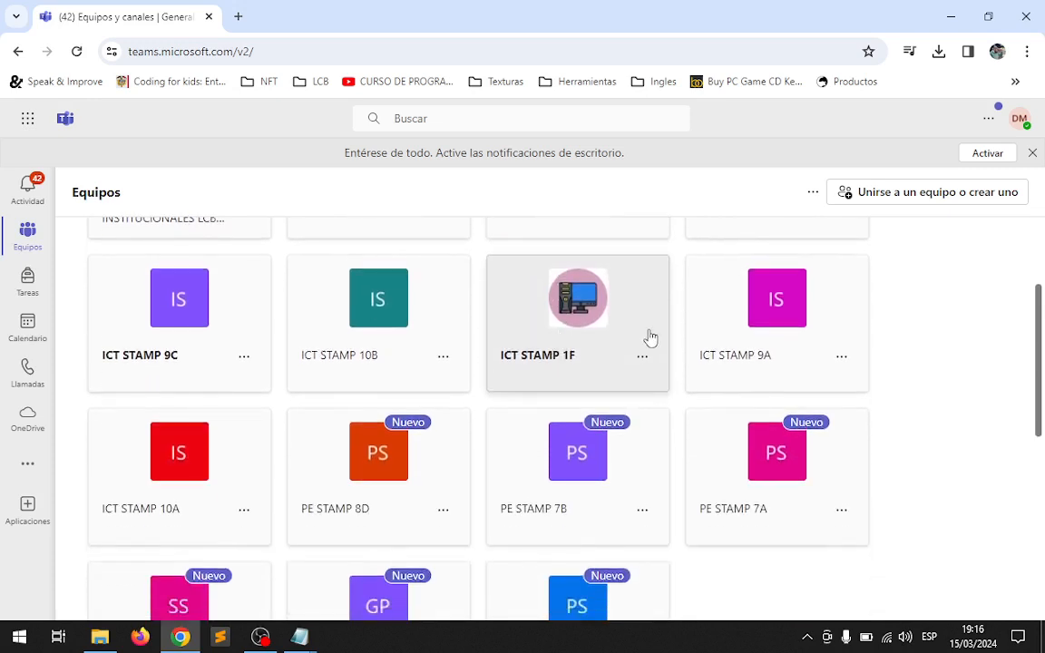
pyautogui.click(737, 340)
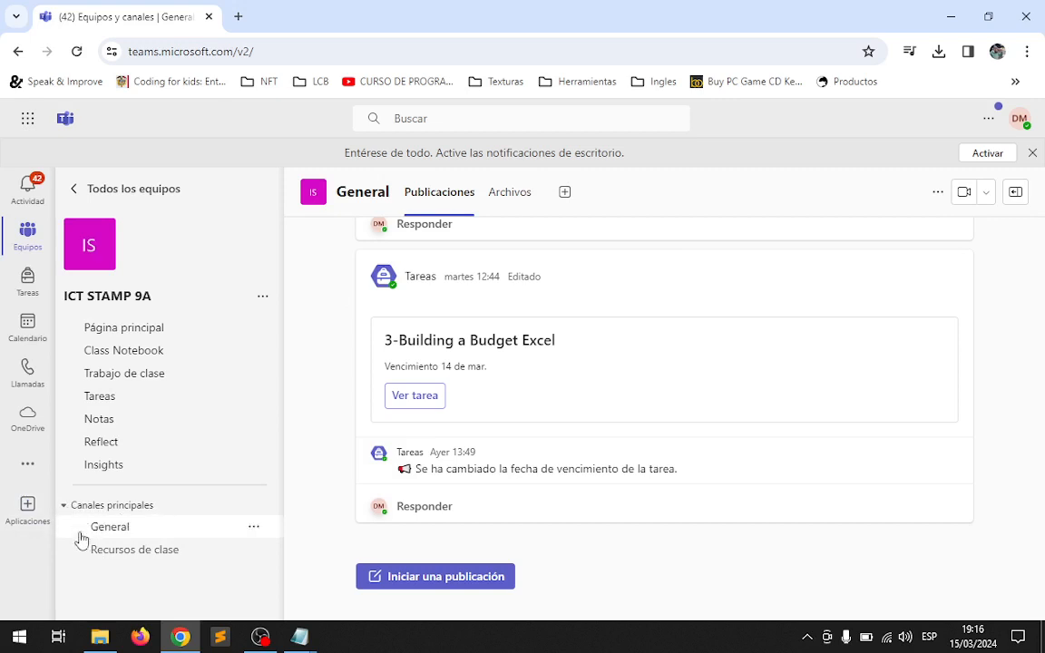
# Open C4_S7-8_CVS.pdf from the Cycle 3-4 folder of the Recursos de clase files and read through to the Format Files slide.
pyautogui.click(125, 559)
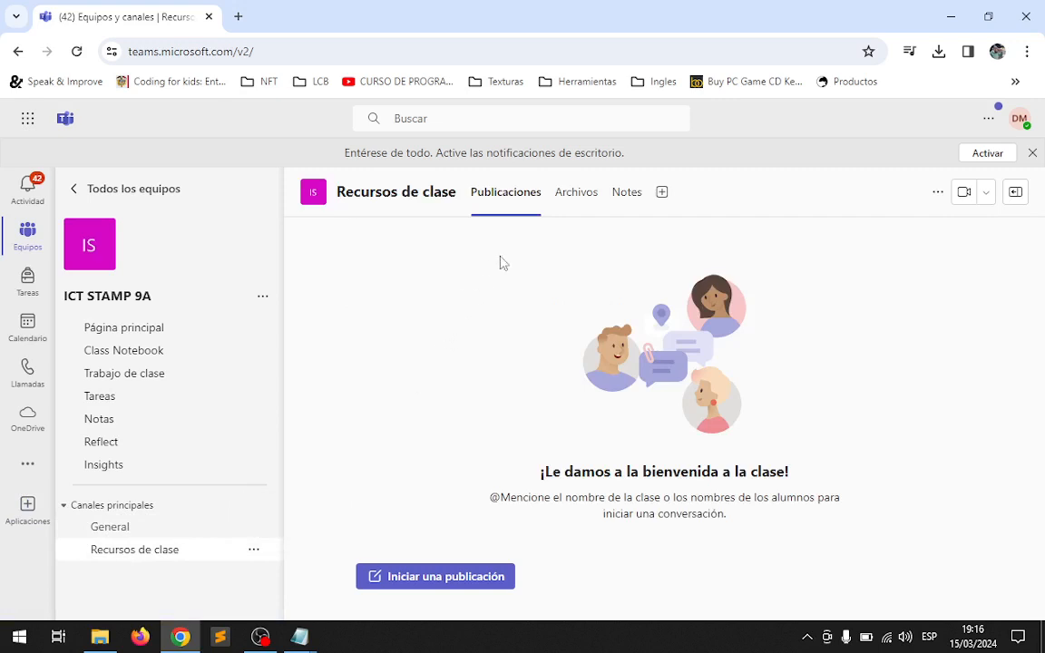
pyautogui.click(586, 200)
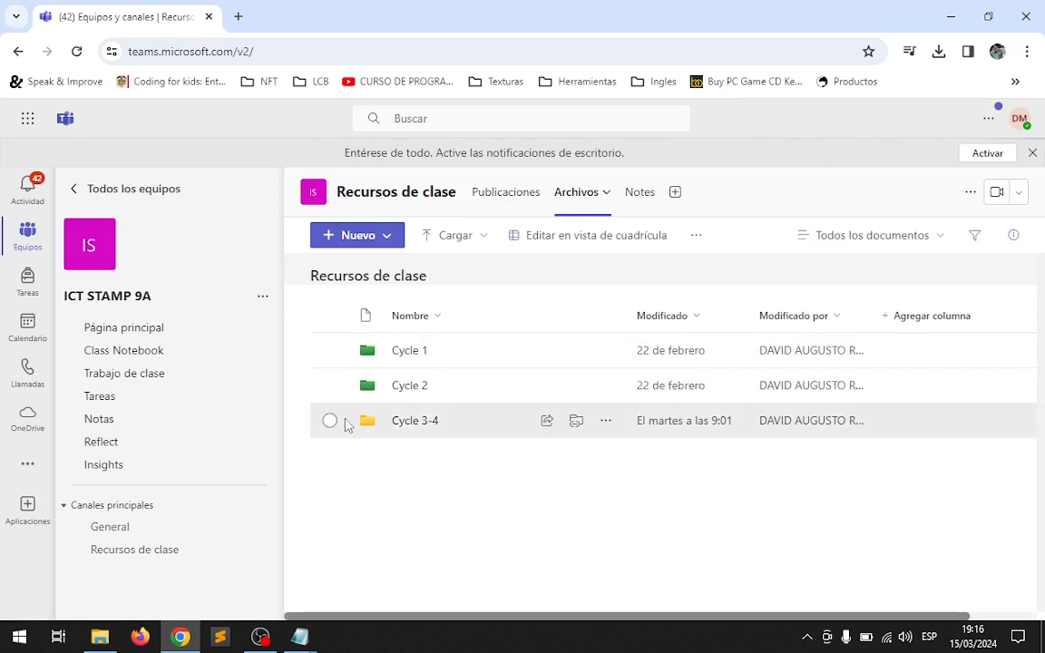
pyautogui.click(416, 424)
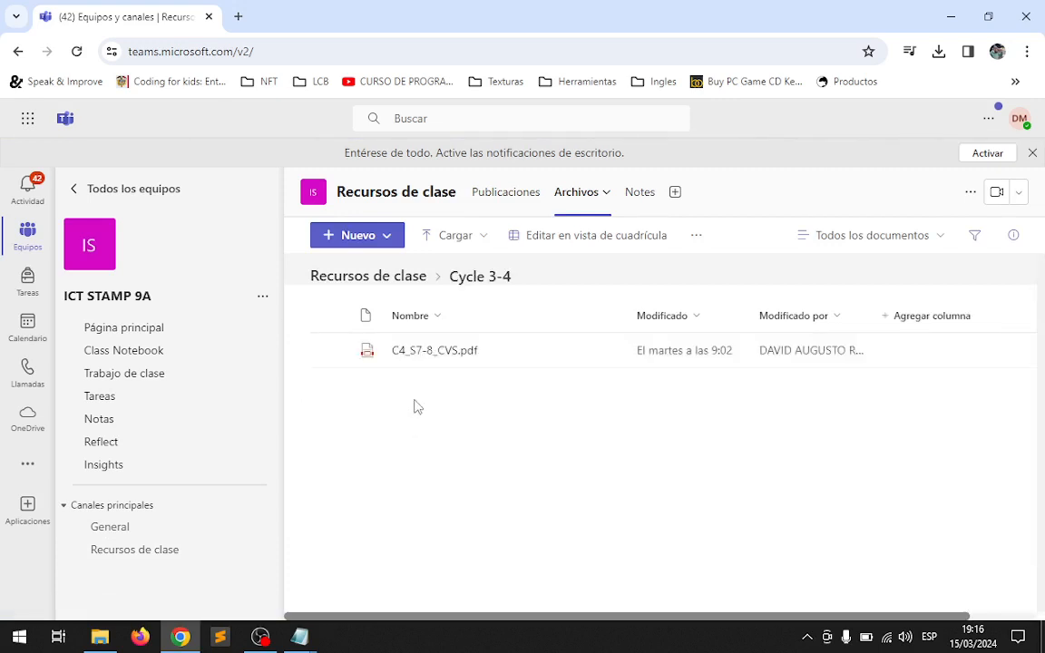
pyautogui.click(423, 362)
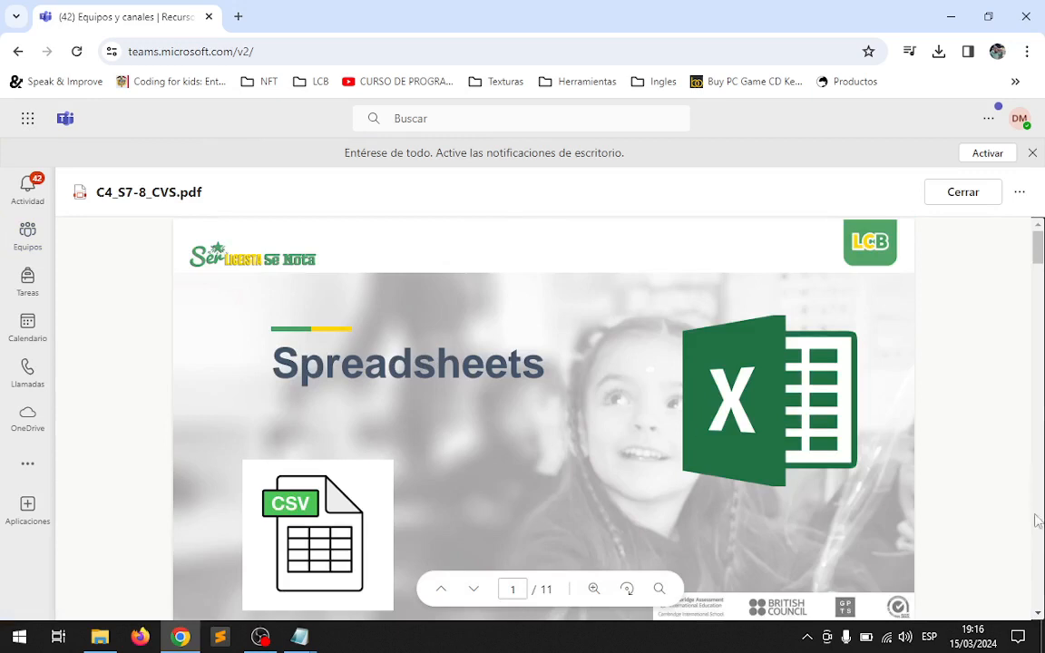
pyautogui.click(1039, 615)
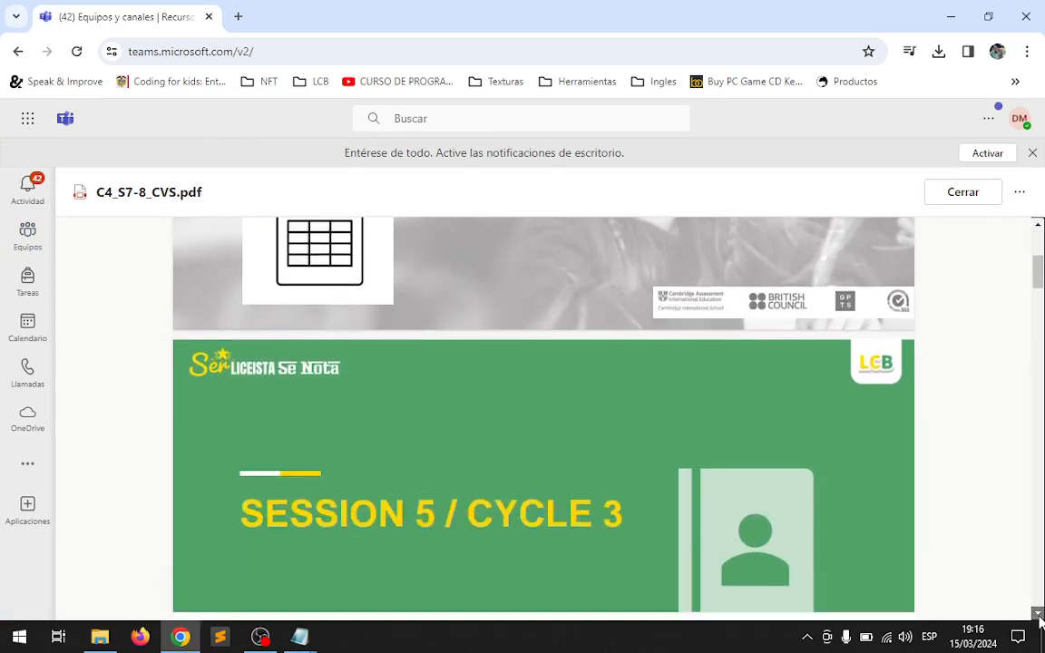
pyautogui.moveTo(1039, 614); pyautogui.dragTo(1040, 617)
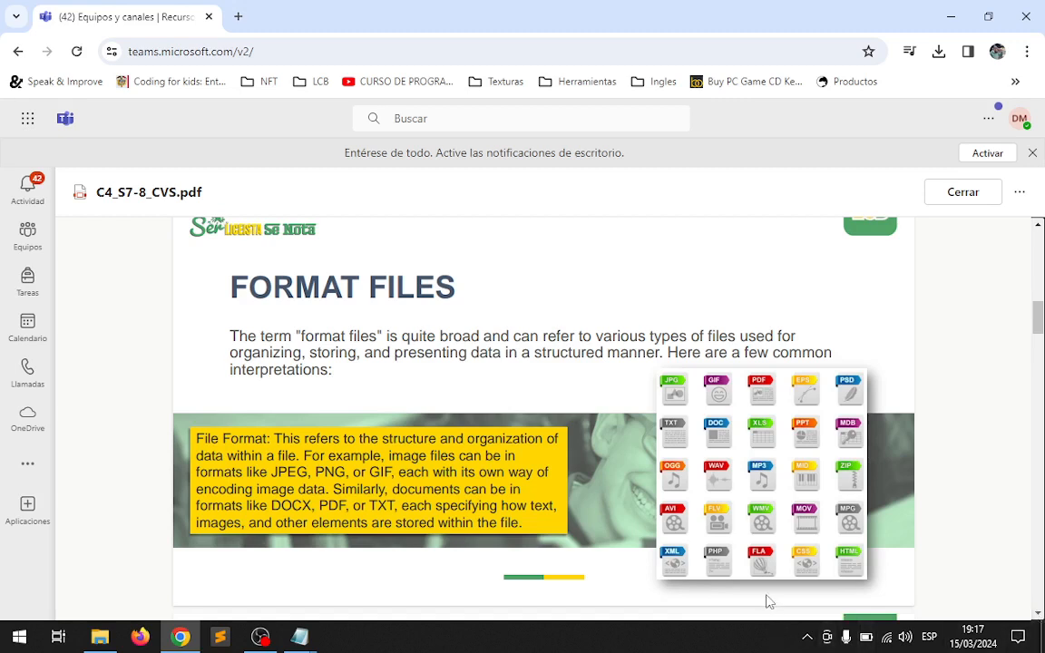
# Switch to File Explorer, open the Students_list spreadsheet from the Escritorio folder in Excel, and select cell B12.
pyautogui.click(102, 640)
pyautogui.scroll(1, 356, 388)
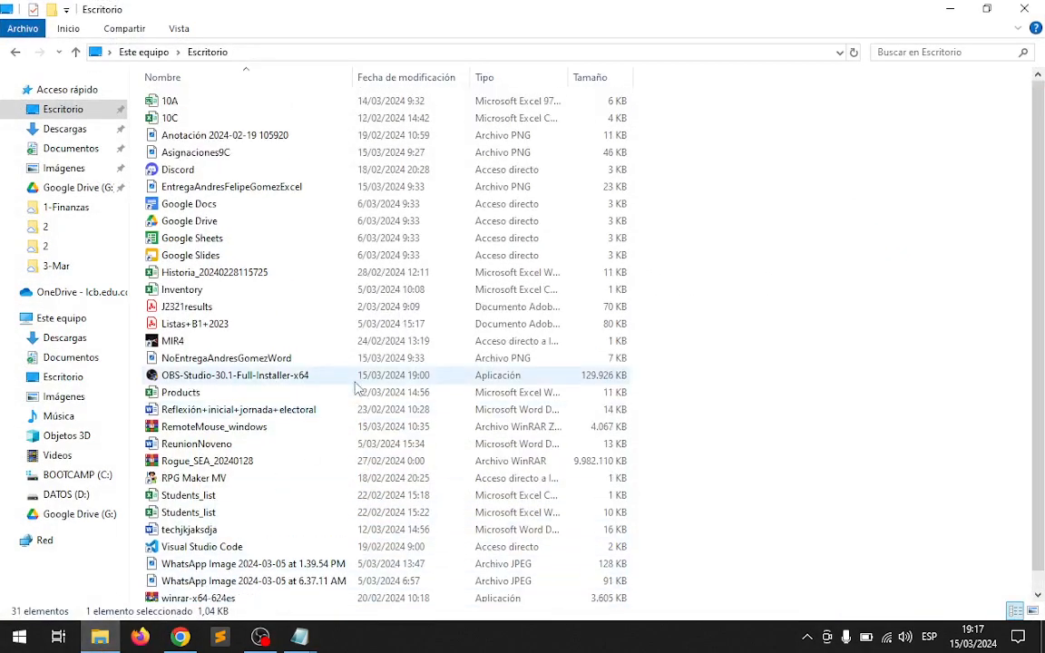
pyautogui.scroll(-1, 356, 388)
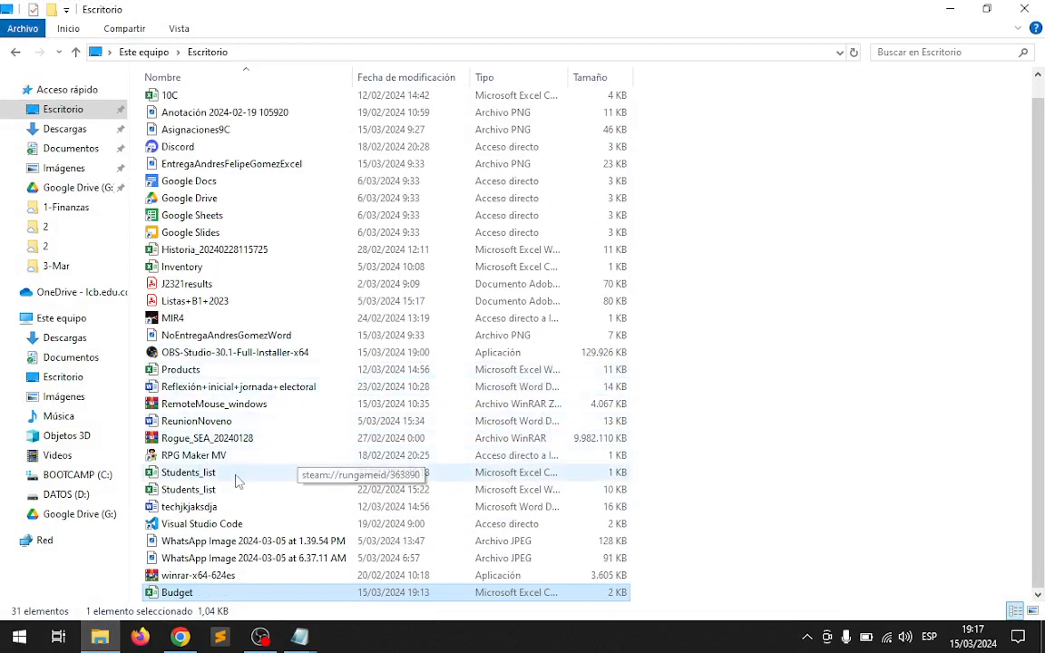
pyautogui.doubleClick(192, 490)
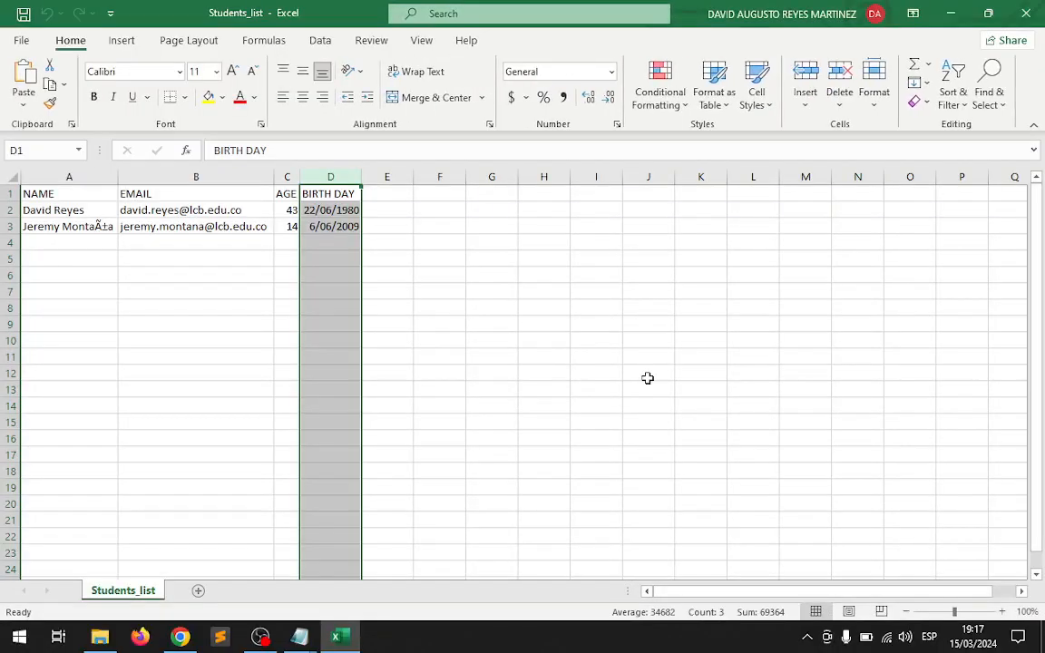
pyautogui.click(649, 374)
pyautogui.click(238, 373)
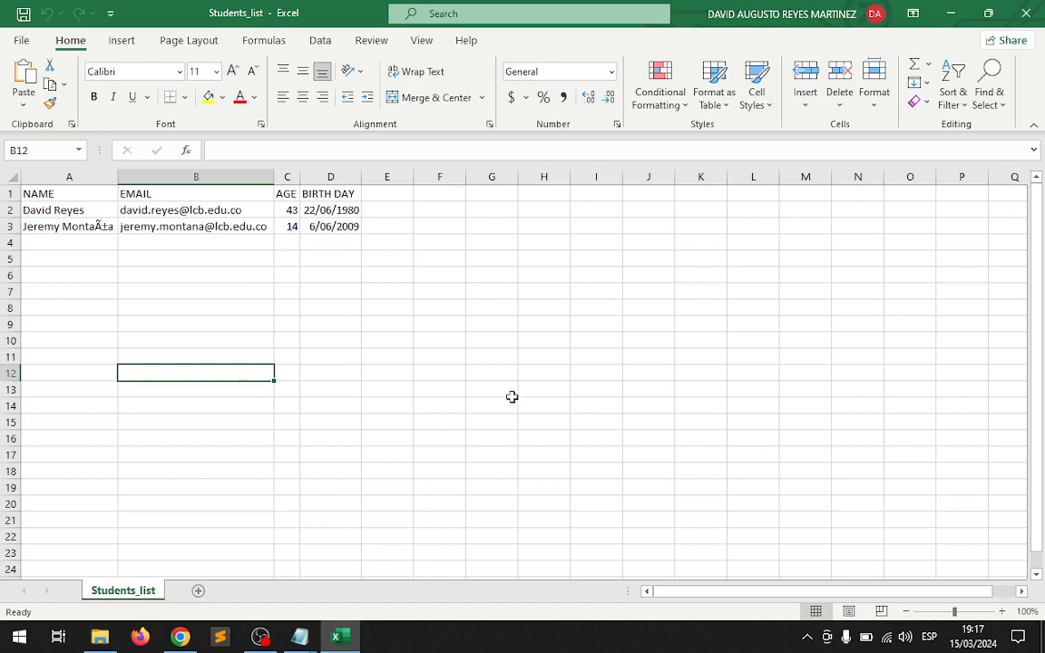
# Apply All Borders to the student table A1:D3 and hide the sheet's gridlines.
pyautogui.moveTo(33, 193); pyautogui.dragTo(337, 227)
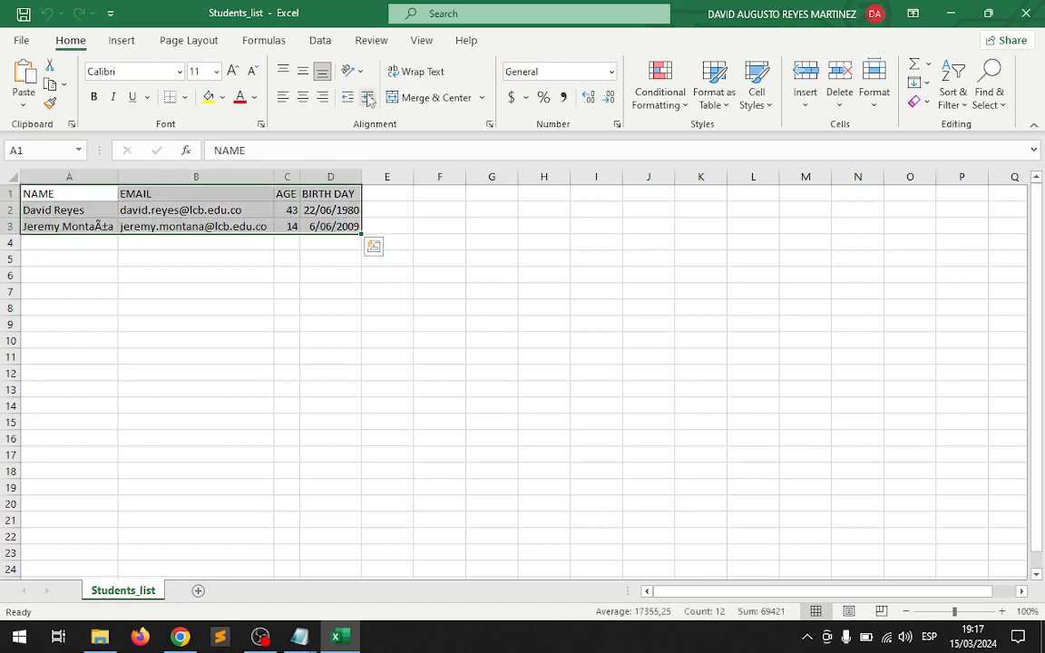
pyautogui.click(184, 97)
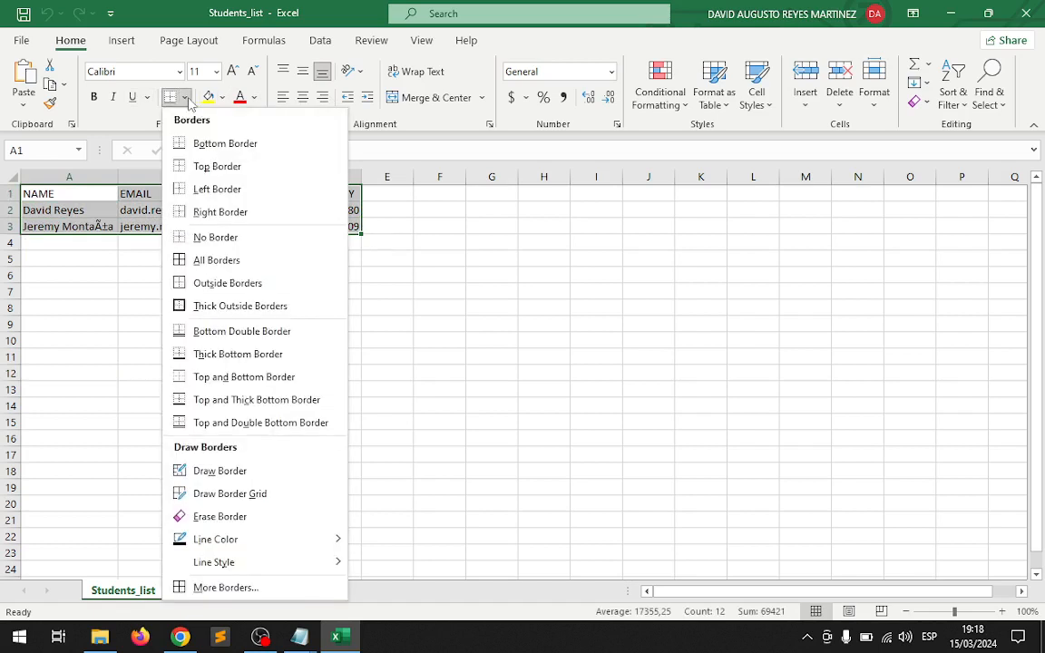
pyautogui.click(226, 263)
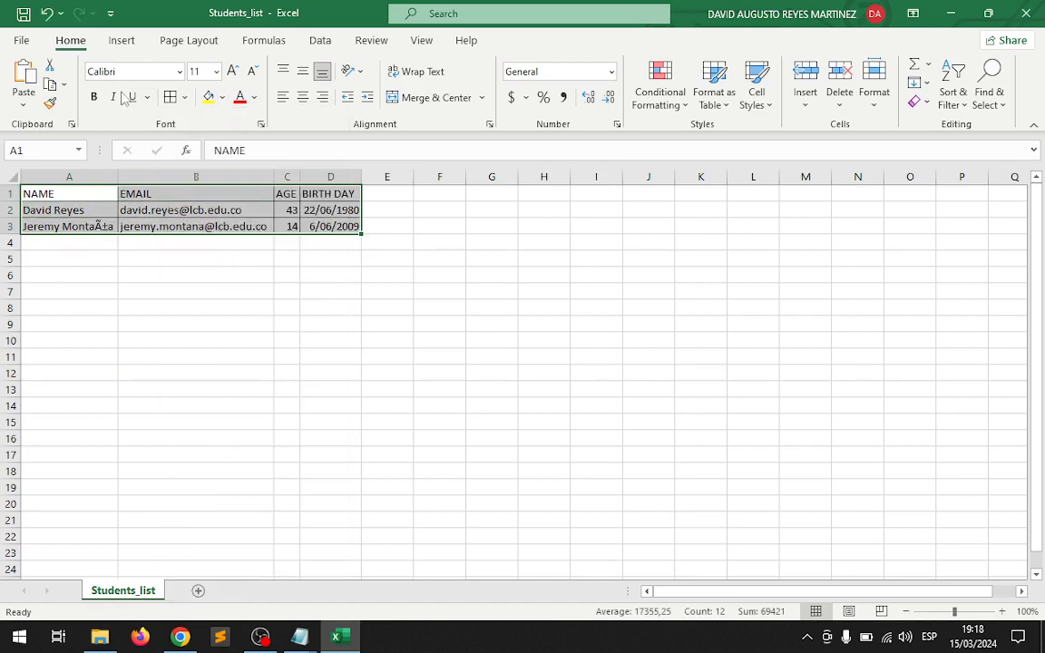
pyautogui.click(421, 40)
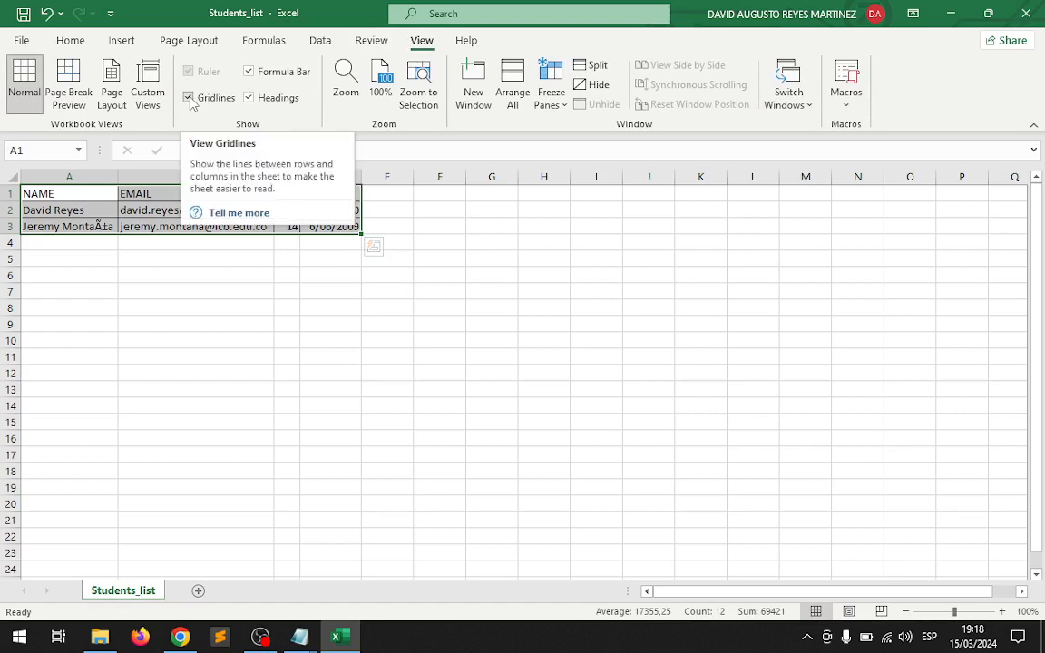
pyautogui.click(189, 98)
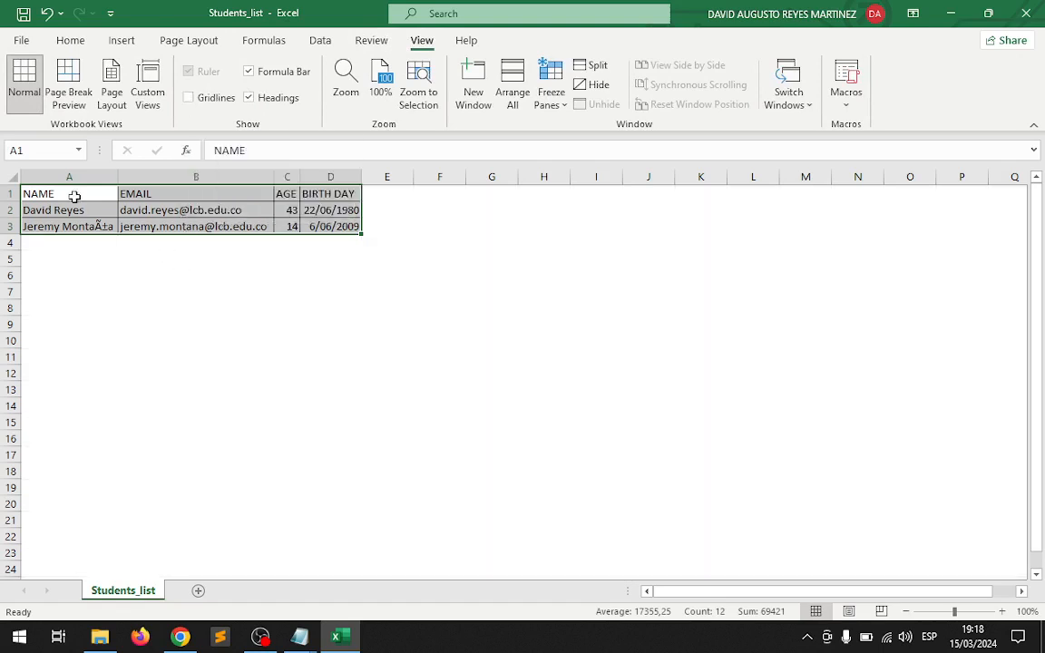
# Format the header row A1:D1 with a light blue fill, bold text and centred alignment.
pyautogui.moveTo(74, 196); pyautogui.dragTo(313, 194)
pyautogui.click(72, 43)
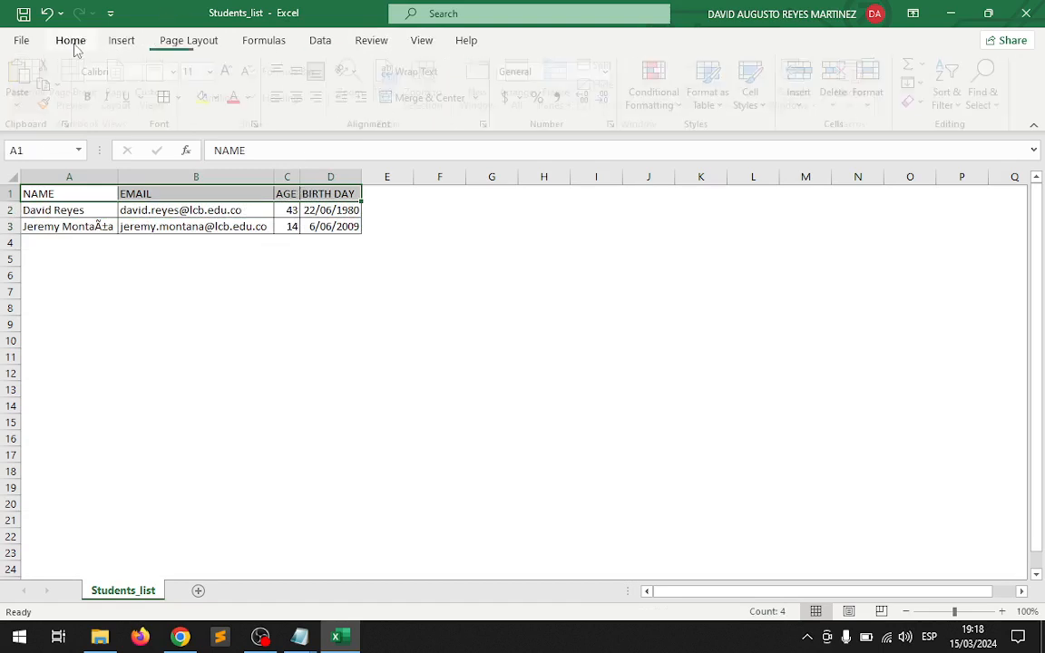
pyautogui.click(223, 97)
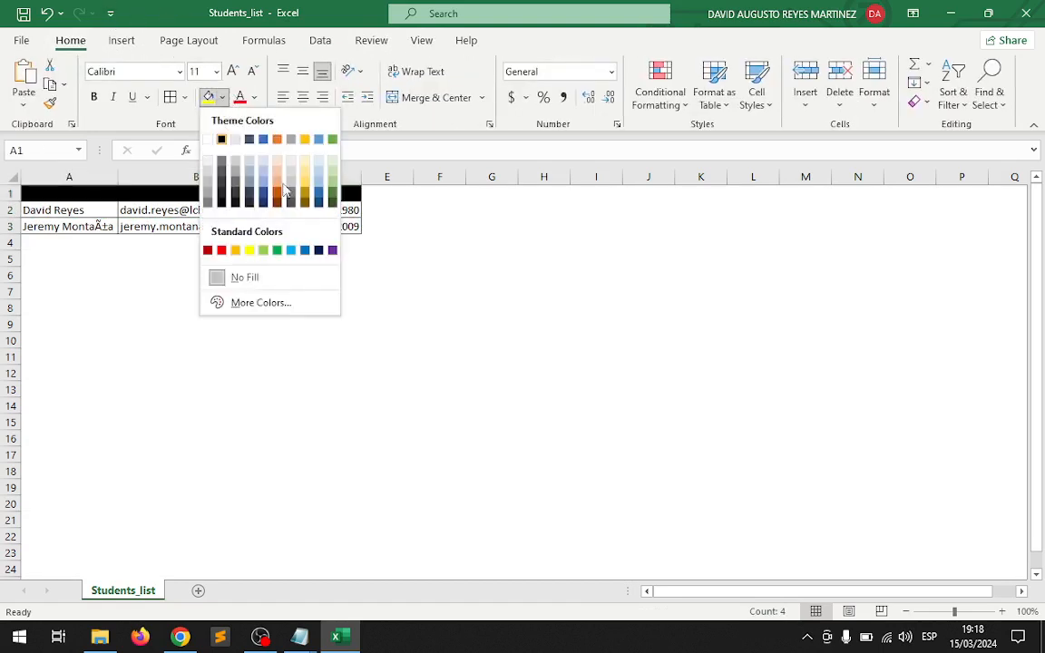
pyautogui.click(319, 181)
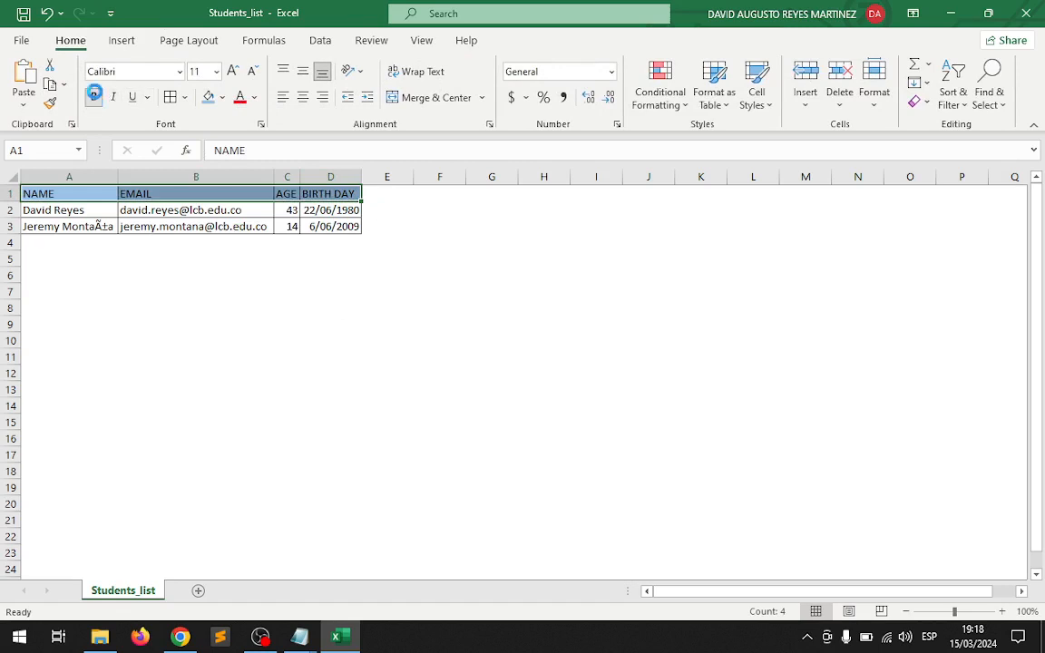
pyautogui.click(94, 96)
pyautogui.click(302, 97)
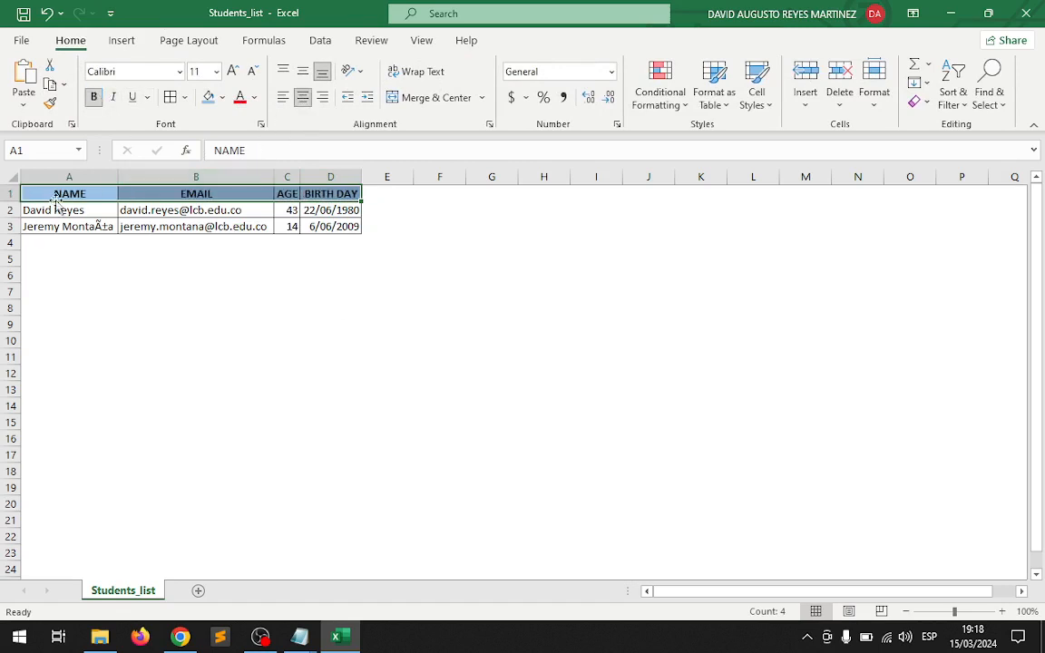
# Fill the student data rows A2:D3 with a light gold theme colour.
pyautogui.moveTo(25, 210); pyautogui.dragTo(324, 229)
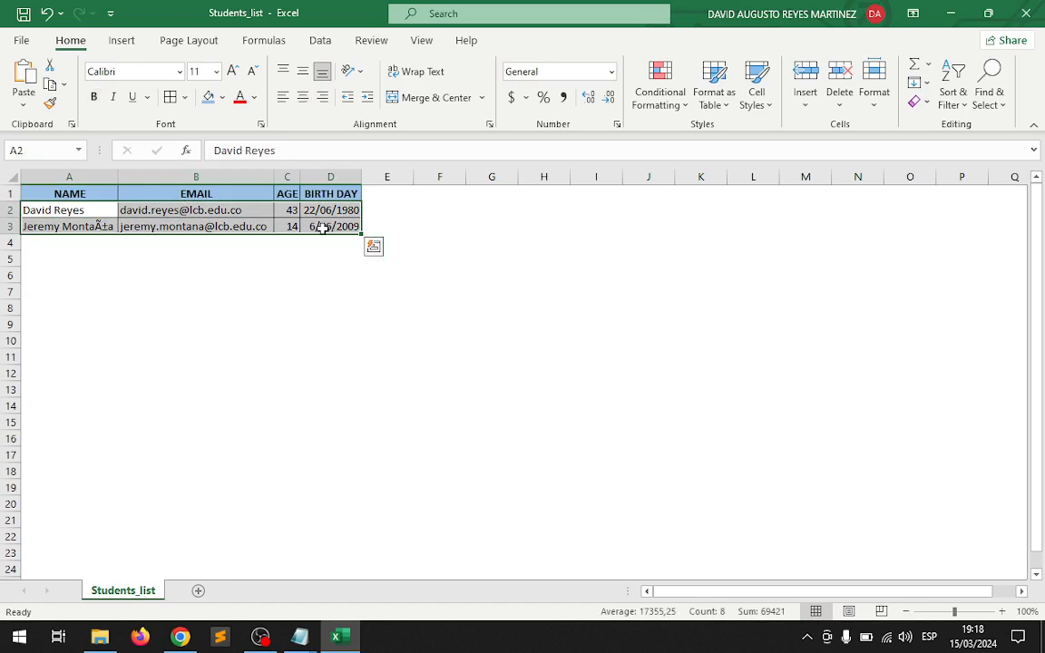
pyautogui.click(222, 101)
pyautogui.click(304, 171)
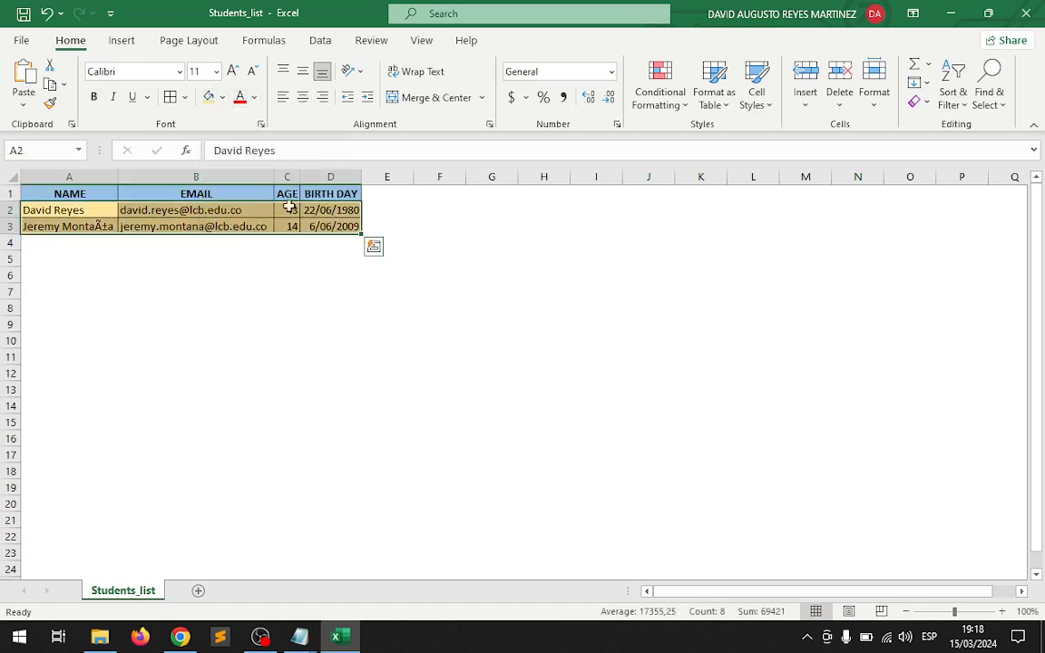
# Correct the student's surname in cell A3 by replacing the two garbled characters with ñ.
pyautogui.click(94, 225)
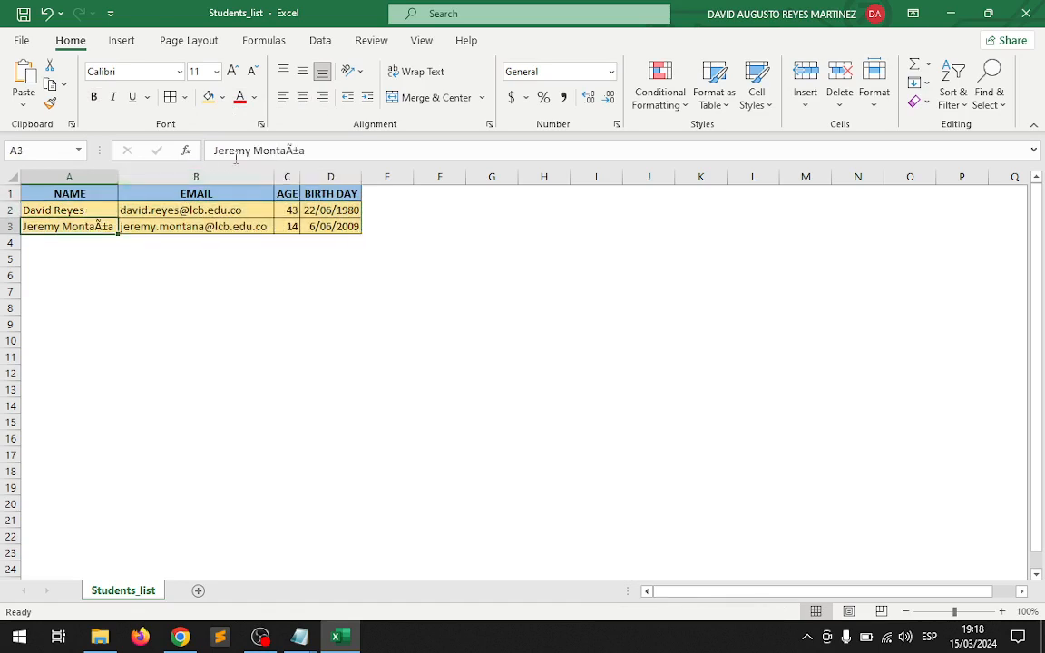
pyautogui.click(291, 151)
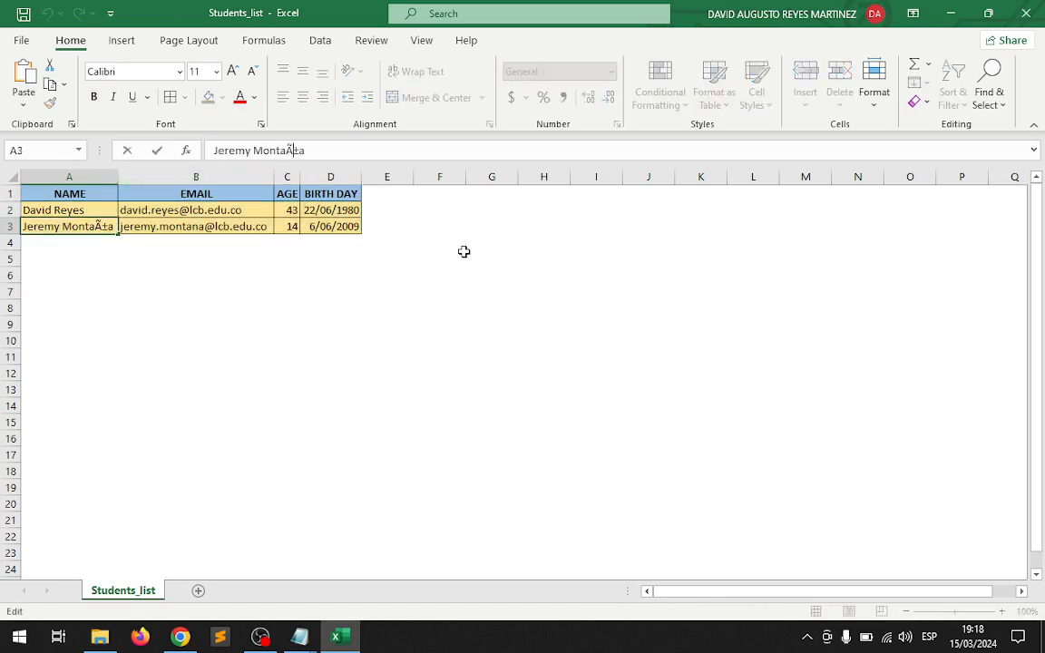
pyautogui.press('Delete')
pyautogui.press('Delete')
pyautogui.write('ñ')
pyautogui.press('Return')
# Format the first student's birth date in cell D2 with the custom number format d-mmm-yy.
pyautogui.press('Up')
pyautogui.press('Right')
pyautogui.press('Right')
pyautogui.press('Right')
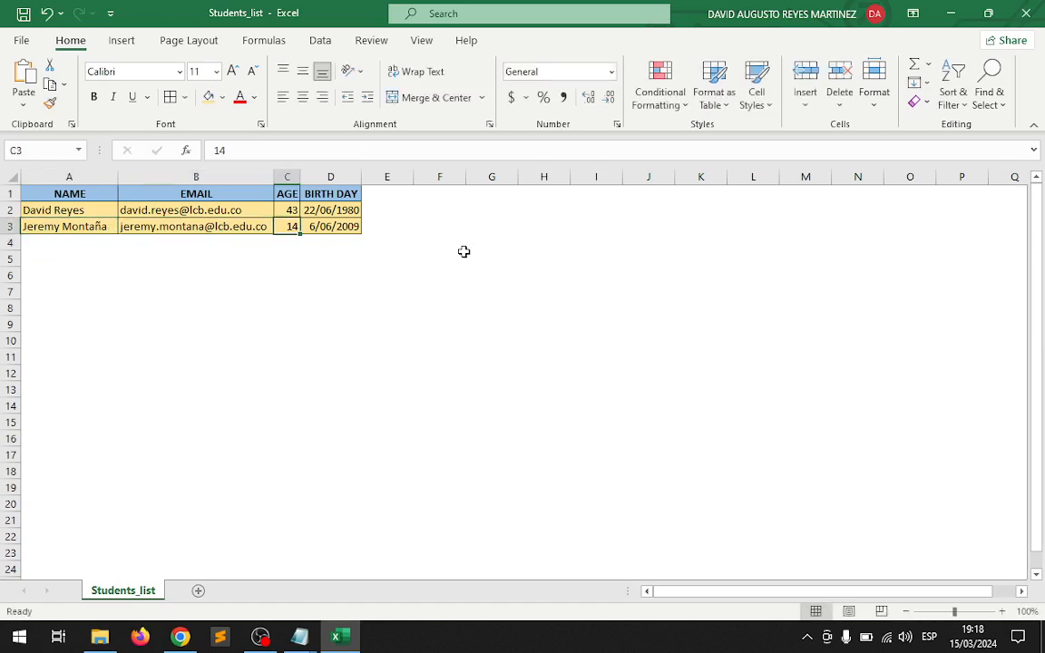
pyautogui.rightClick(319, 210)
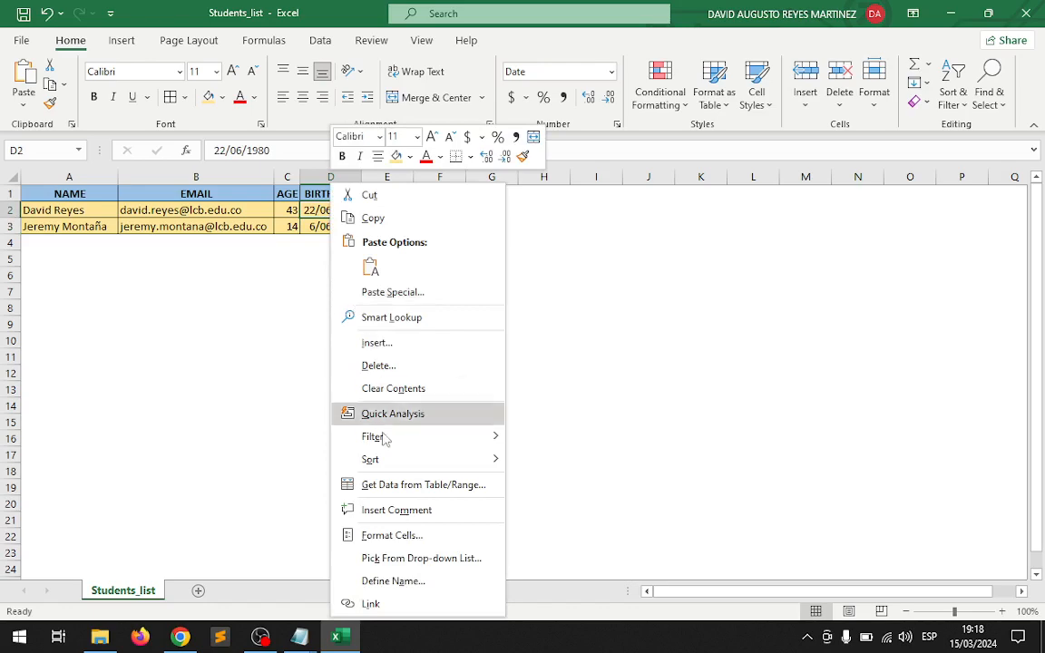
pyautogui.click(408, 534)
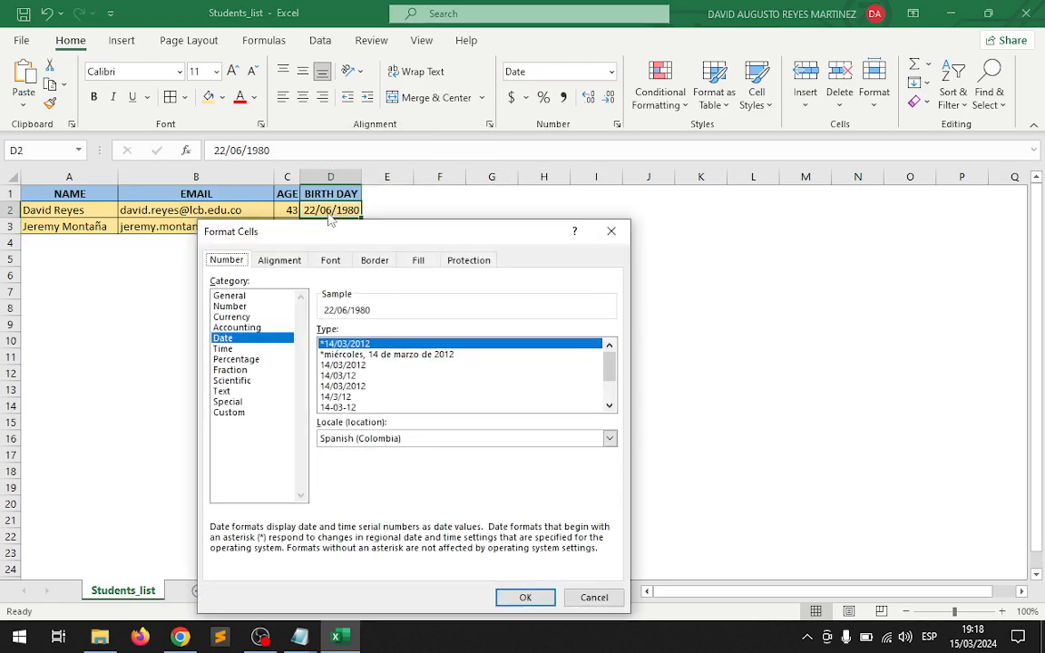
pyautogui.moveTo(329, 231); pyautogui.dragTo(596, 102)
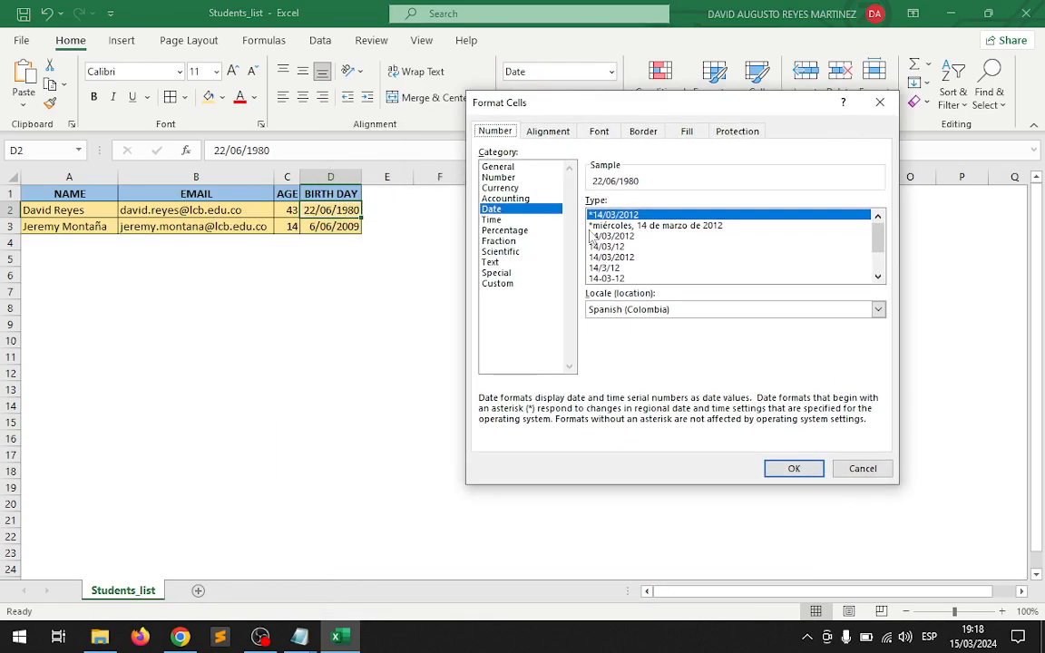
pyautogui.click(497, 283)
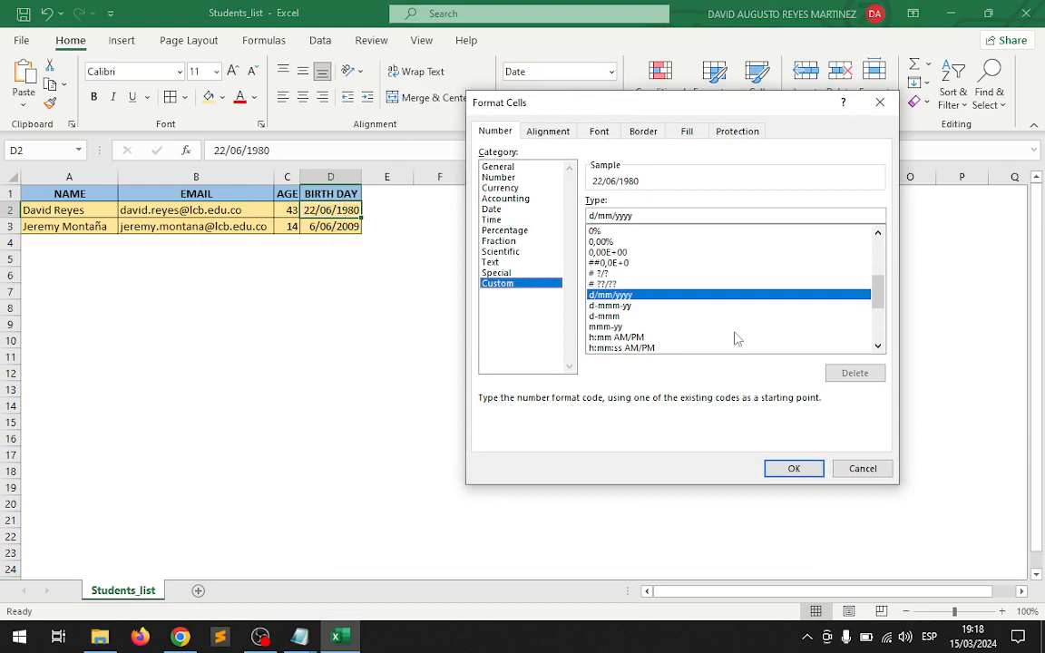
pyautogui.click(604, 306)
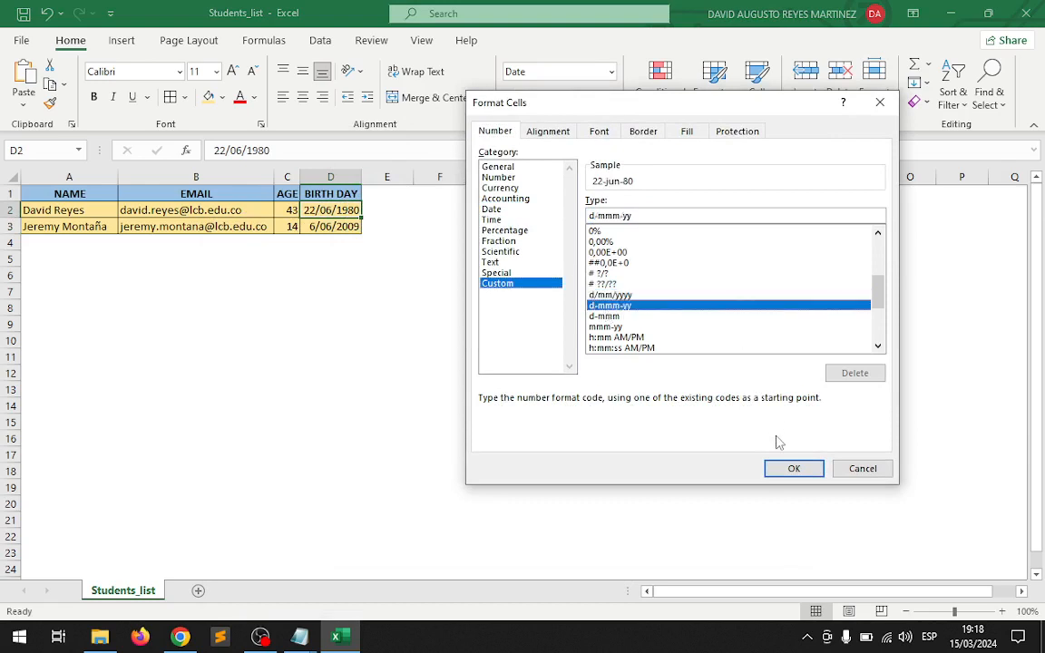
# Copy the formatting of cell D2 to the birth date in D3 with Format Painter.
pyautogui.click(50, 102)
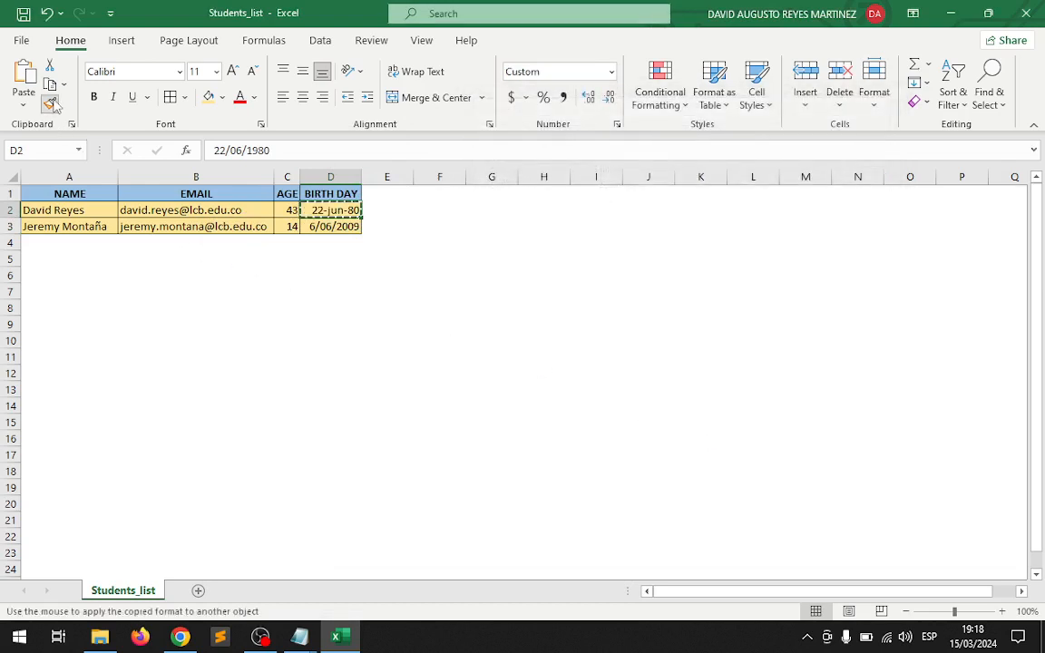
pyautogui.click(352, 228)
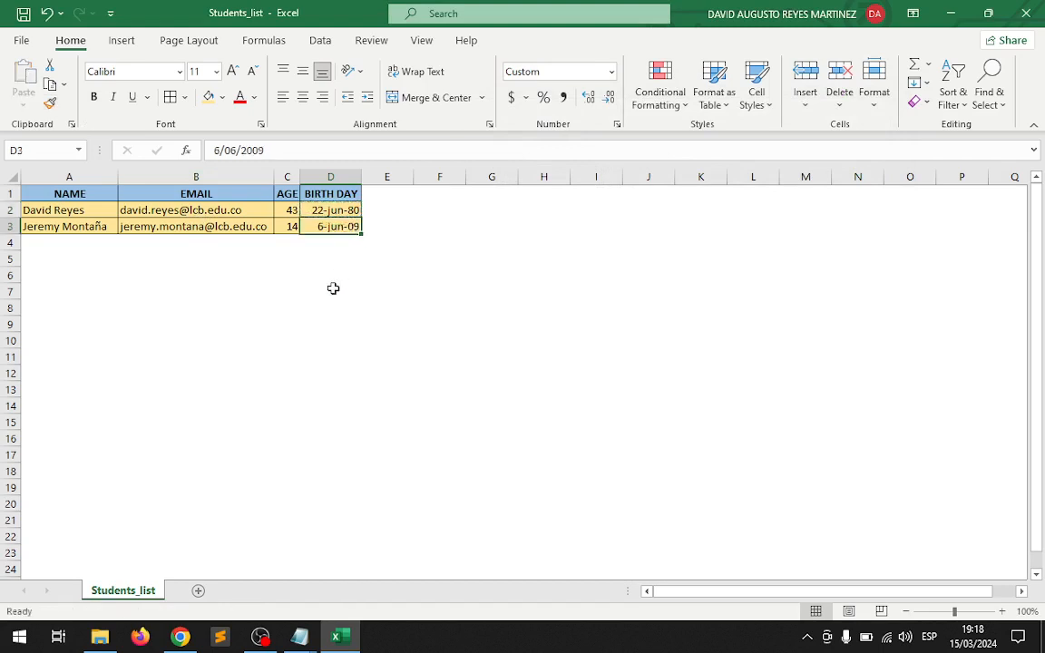
pyautogui.click(319, 291)
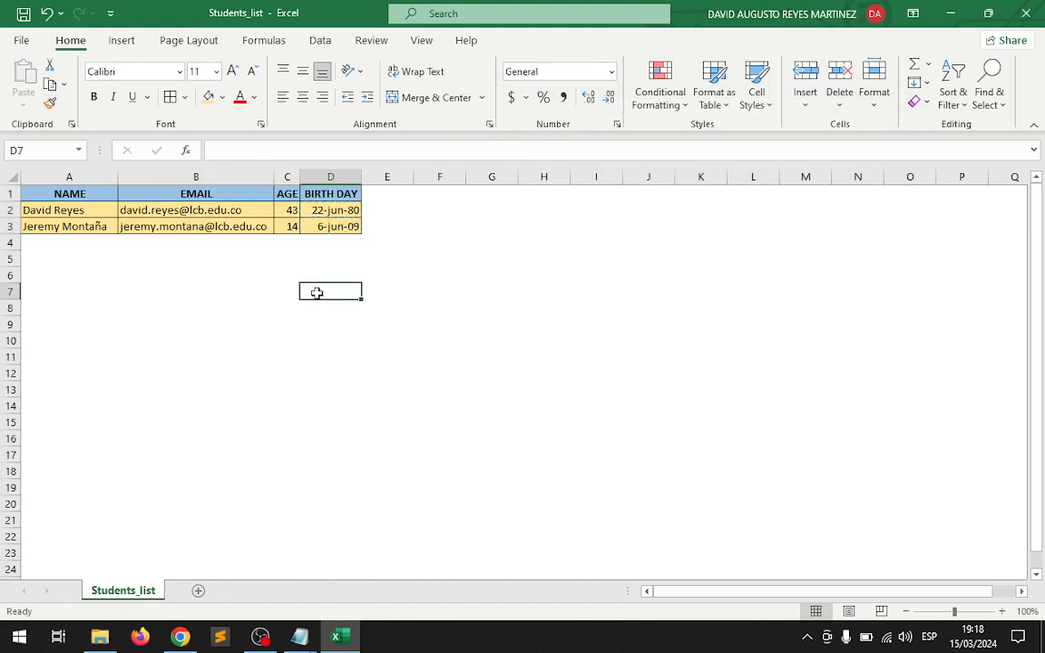
# Save and close the Students_list workbook, and reopen it from the Desktop folder to check the kept formatting before closing it again.
pyautogui.click(24, 14)
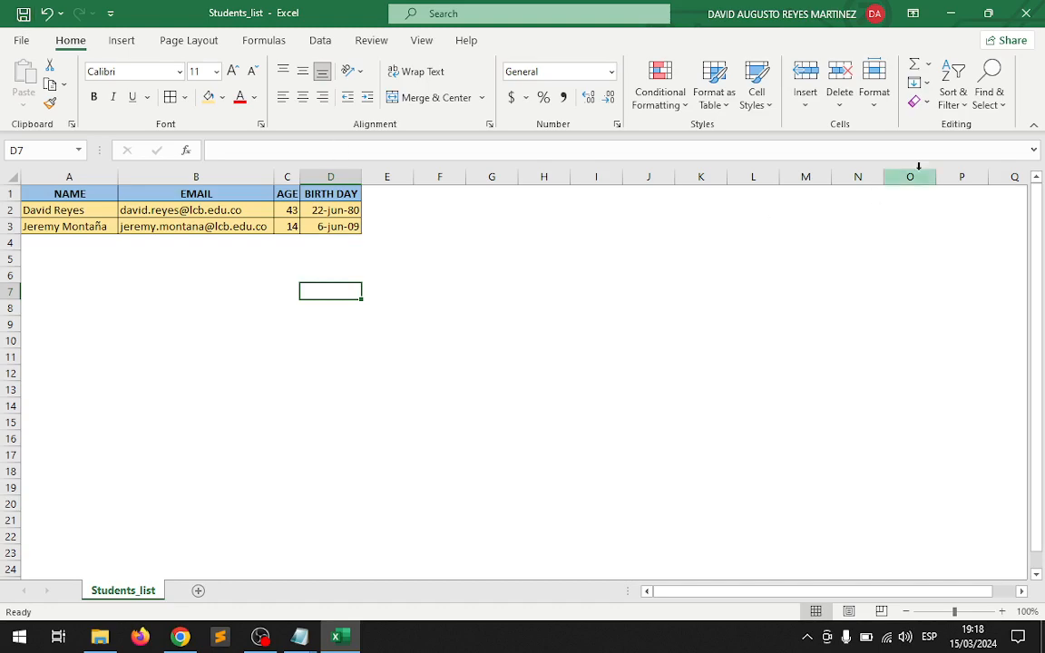
pyautogui.click(1026, 13)
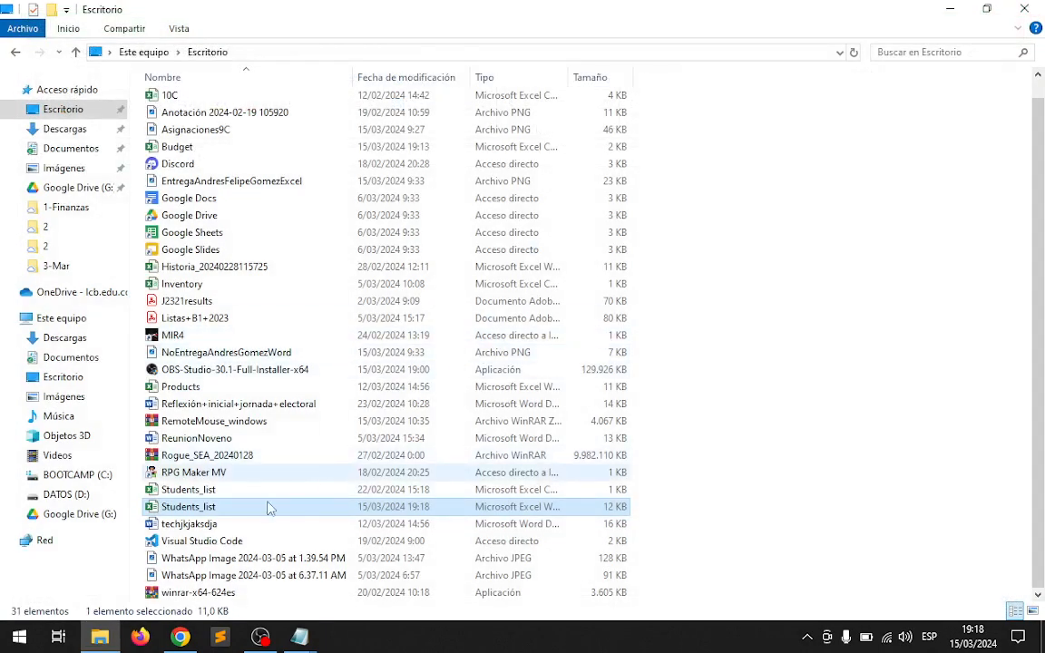
pyautogui.doubleClick(186, 508)
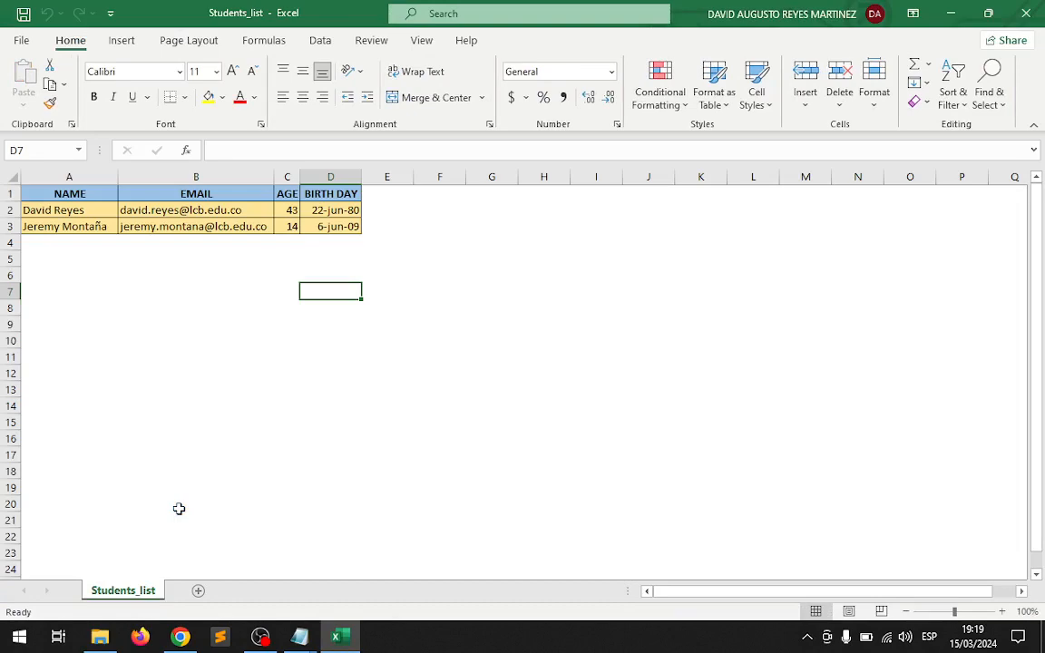
pyautogui.click(1020, 9)
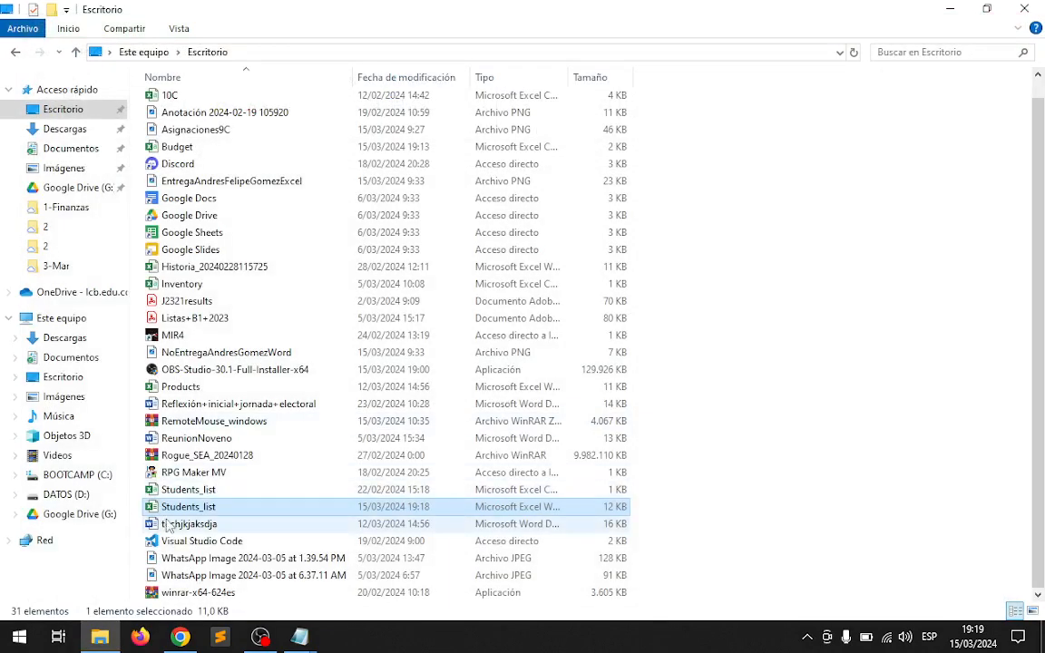
# Open the Students_list Excel workbook in Notepad, examine its raw content in a maximized window, and return to the Desktop folder.
pyautogui.rightClick(183, 514)
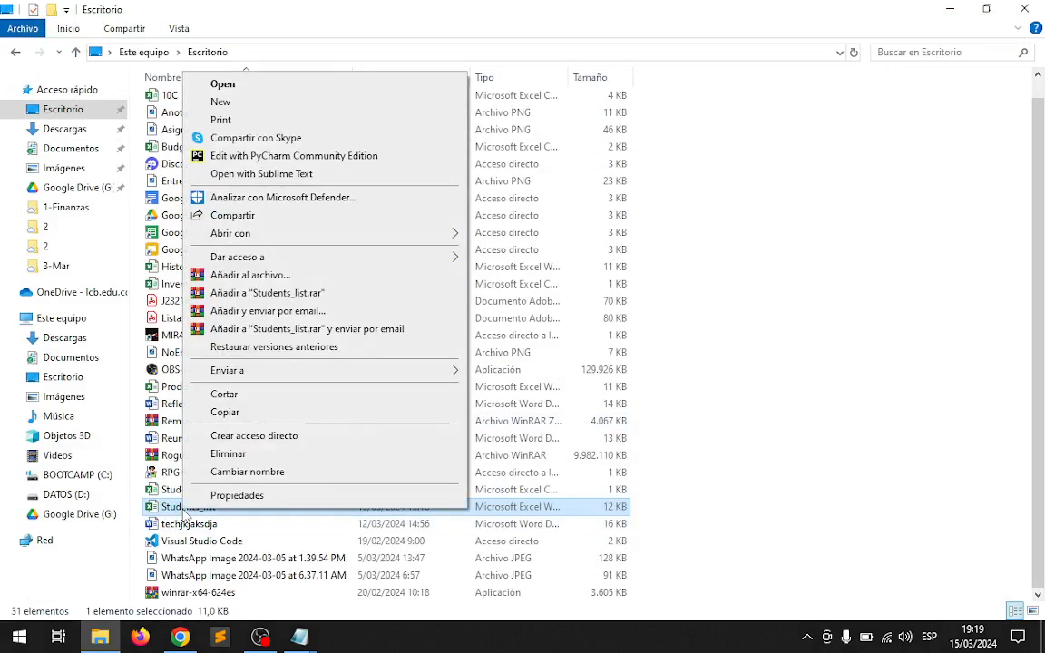
pyautogui.moveTo(389, 235)
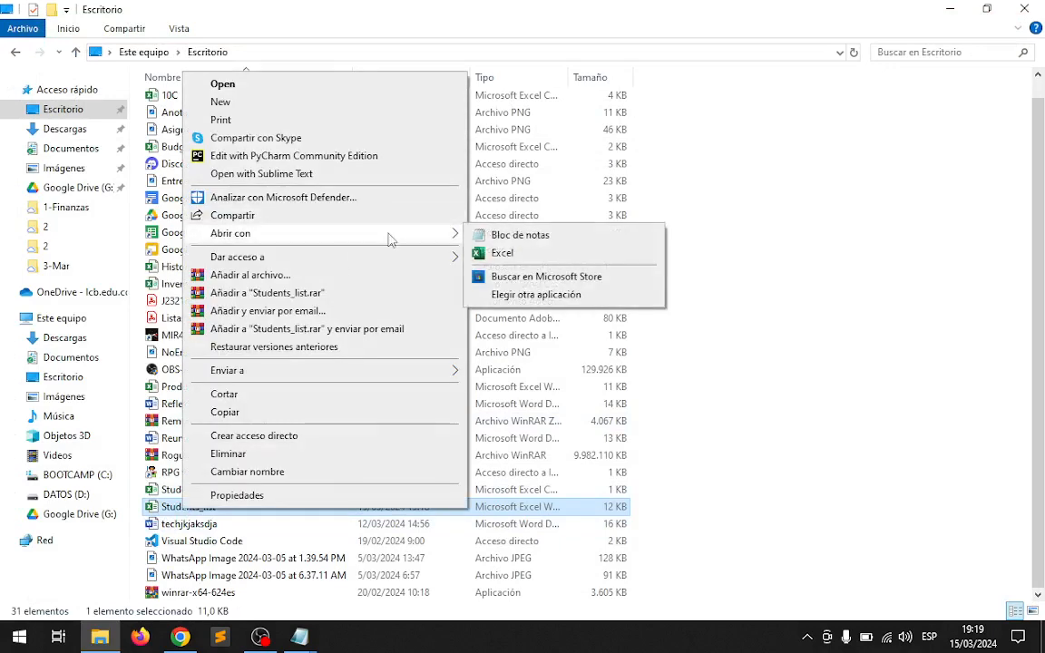
pyautogui.click(575, 235)
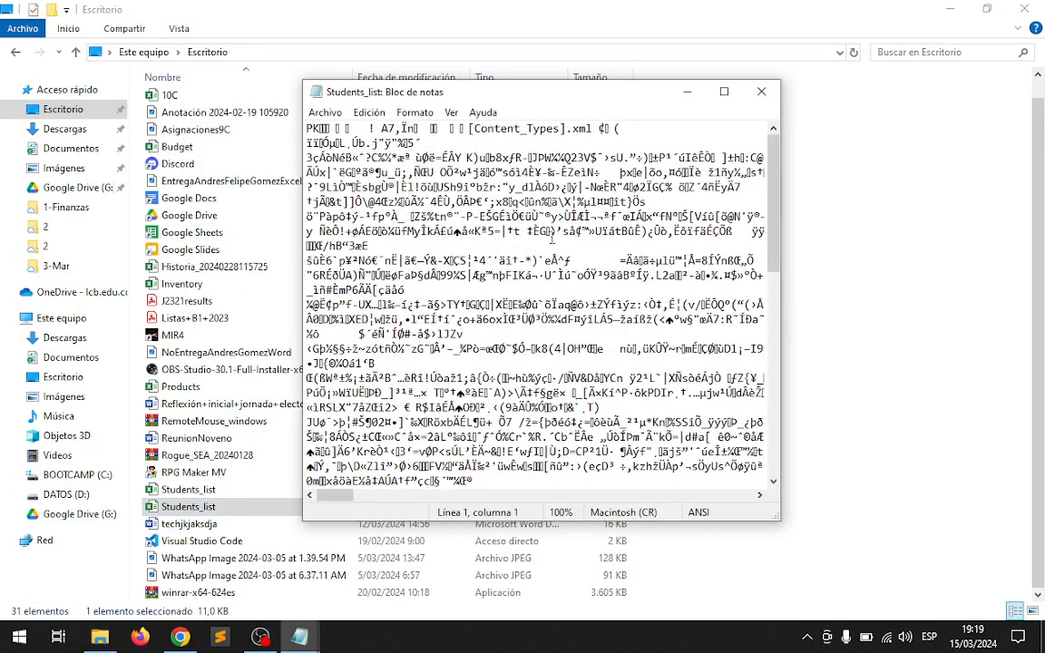
pyautogui.doubleClick(635, 91)
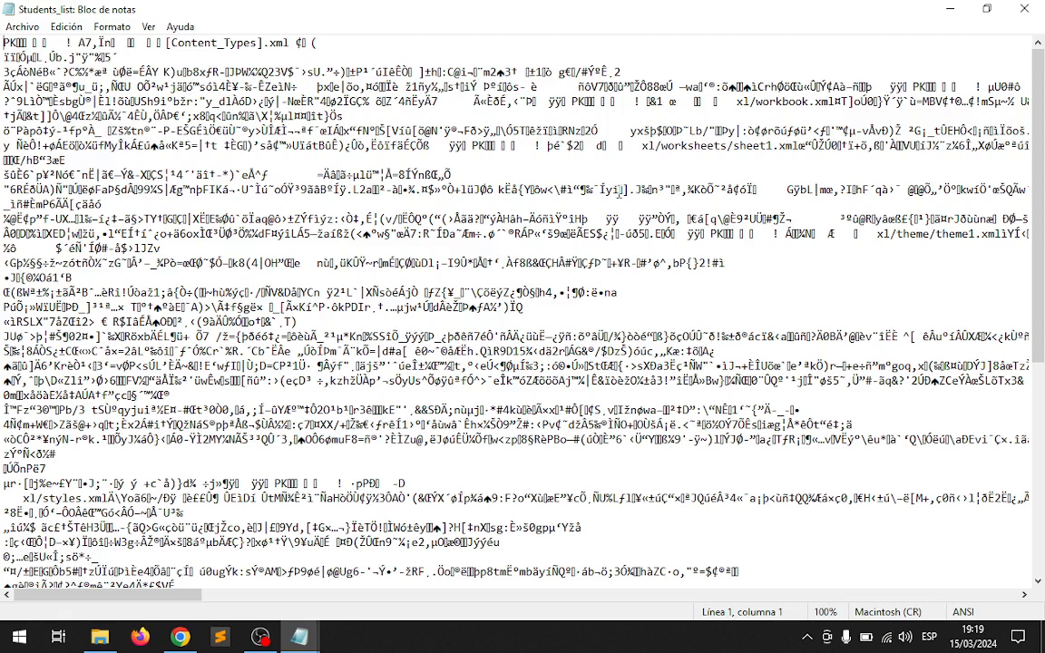
pyautogui.hotkey('alt', 'Tab')
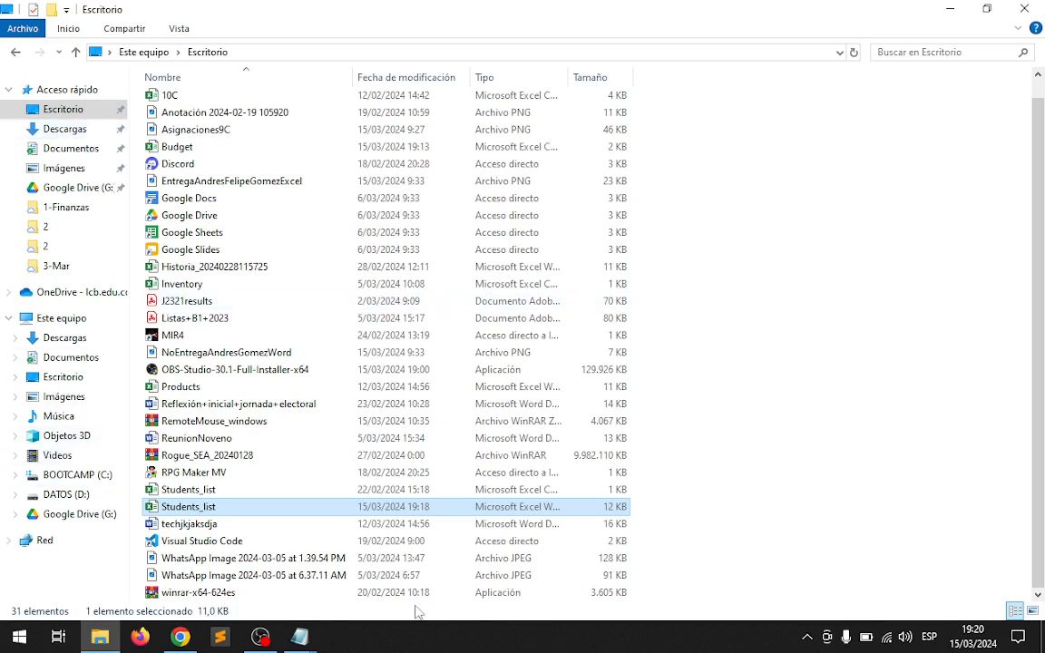
# Switch to C4_S7-8_CVS.pdf in Chrome and read the CSV definition on the CVS FORMAT FILES slide.
pyautogui.moveTo(300, 637)
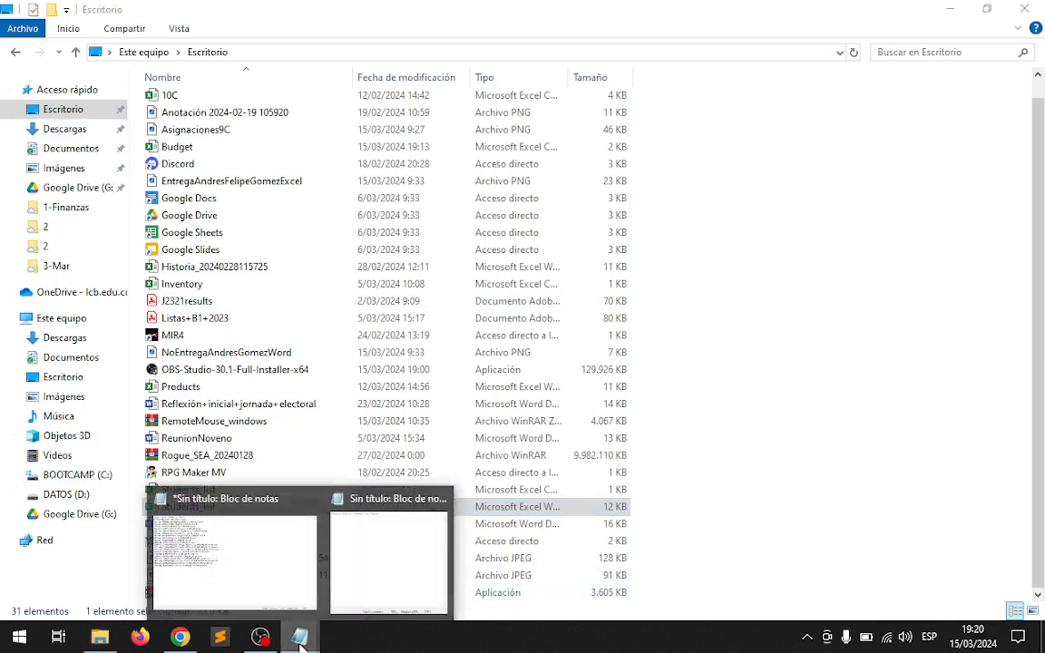
pyautogui.click(395, 561)
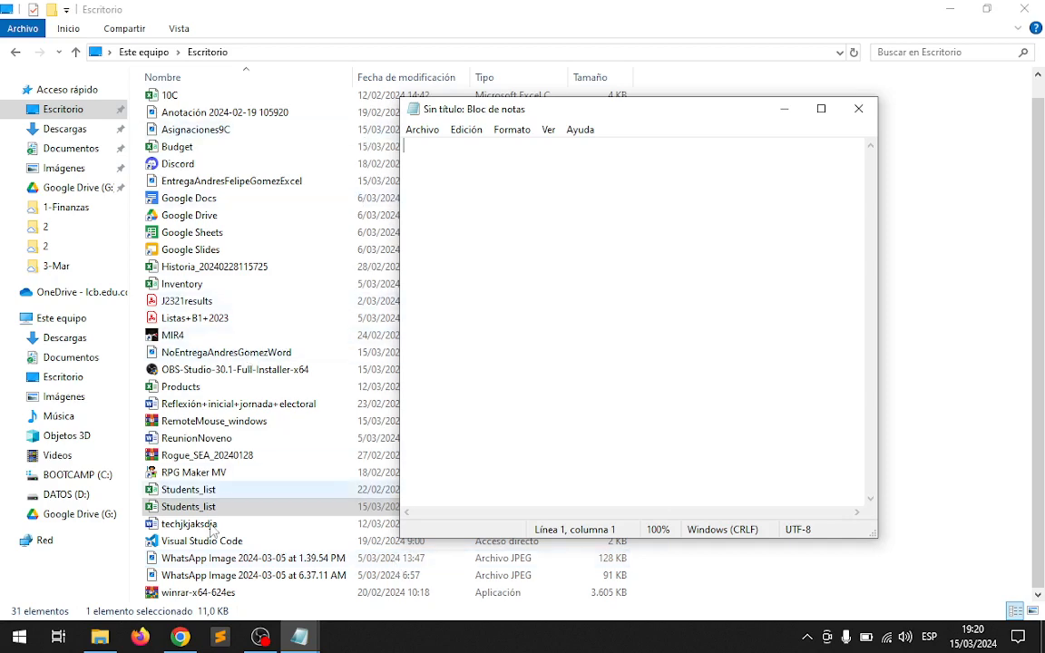
pyautogui.click(186, 633)
pyautogui.scroll(1, 409, 432)
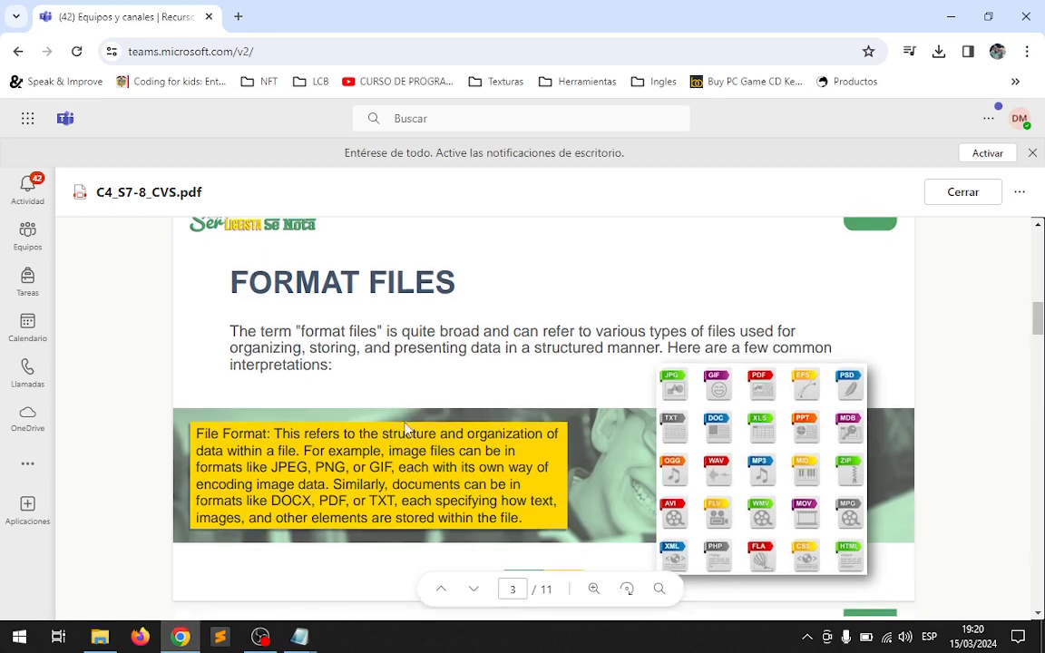
pyautogui.scroll(-5, 408, 431)
pyautogui.scroll(-1, 407, 430)
pyautogui.scroll(1, 408, 432)
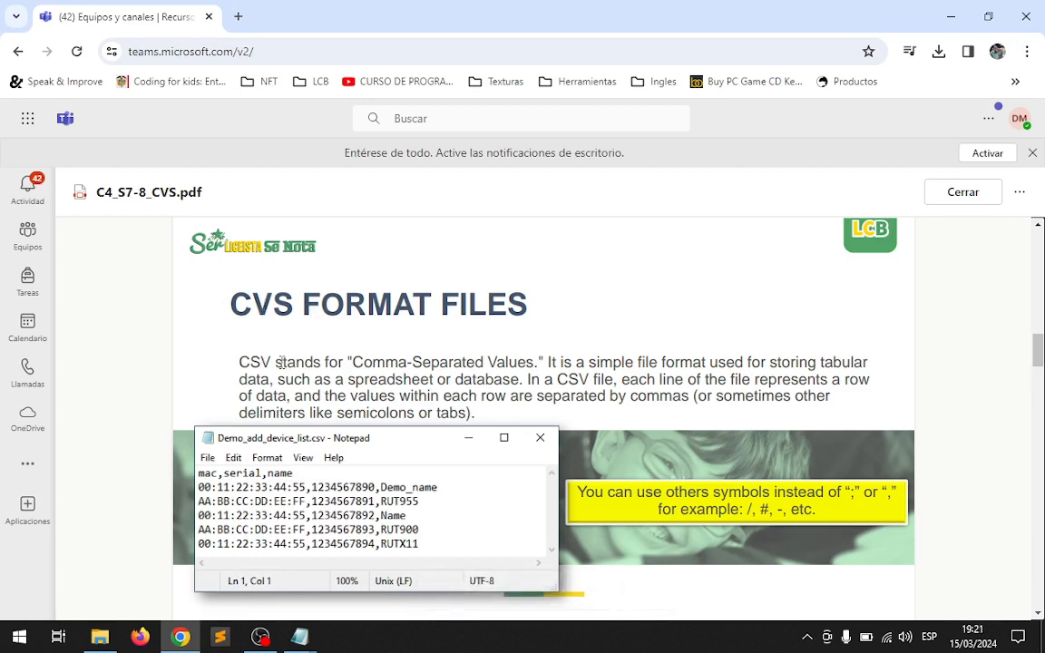
pyautogui.moveTo(275, 361); pyautogui.dragTo(233, 361)
pyautogui.click(217, 373)
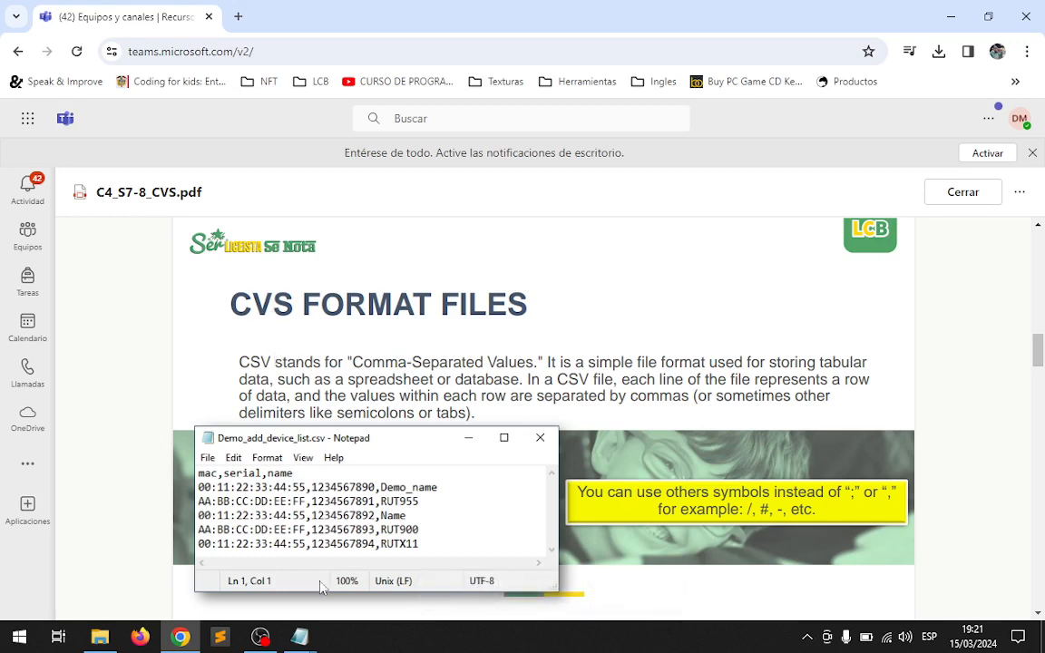
# Switch to the blank Notepad document, maximize it and write the semicolon-separated header line No;Date;Month;Item;Cost;Category.
pyautogui.moveTo(304, 641)
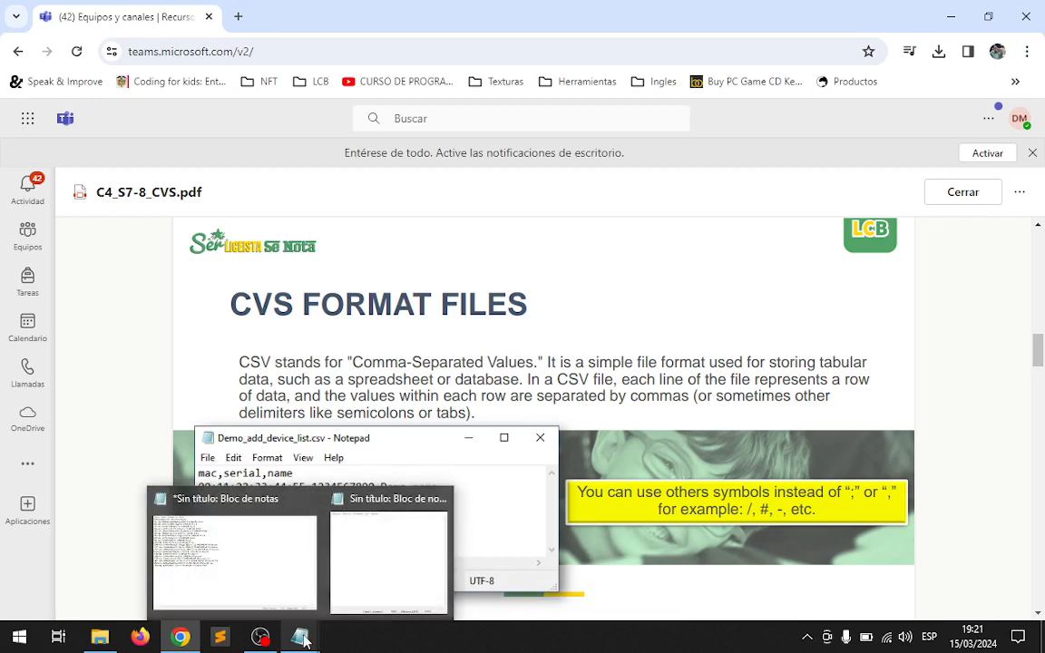
pyautogui.click(350, 581)
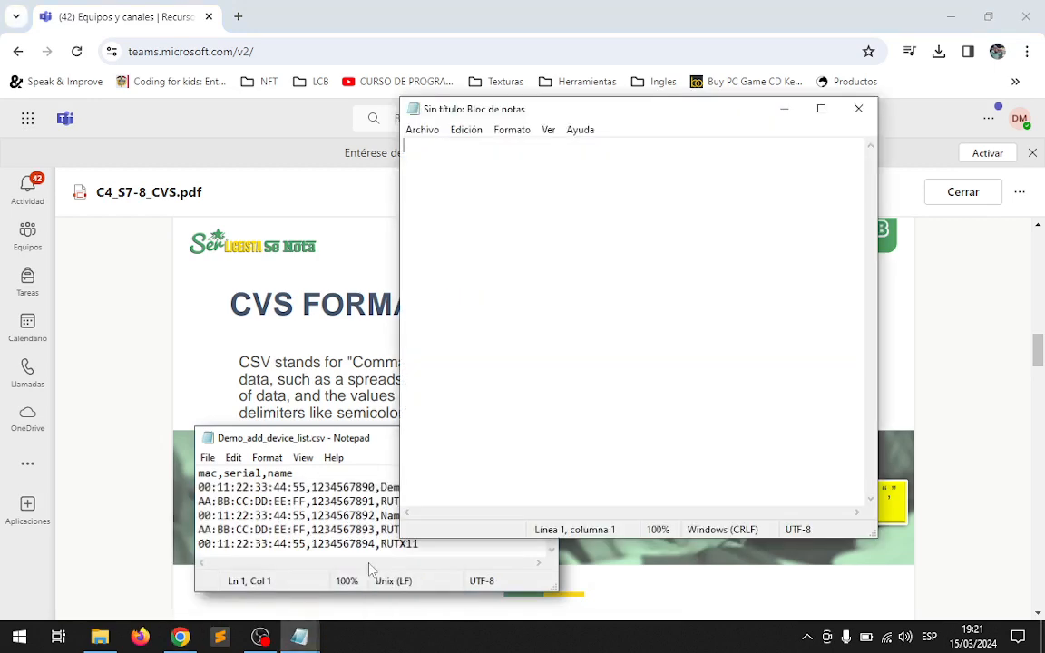
pyautogui.click(821, 108)
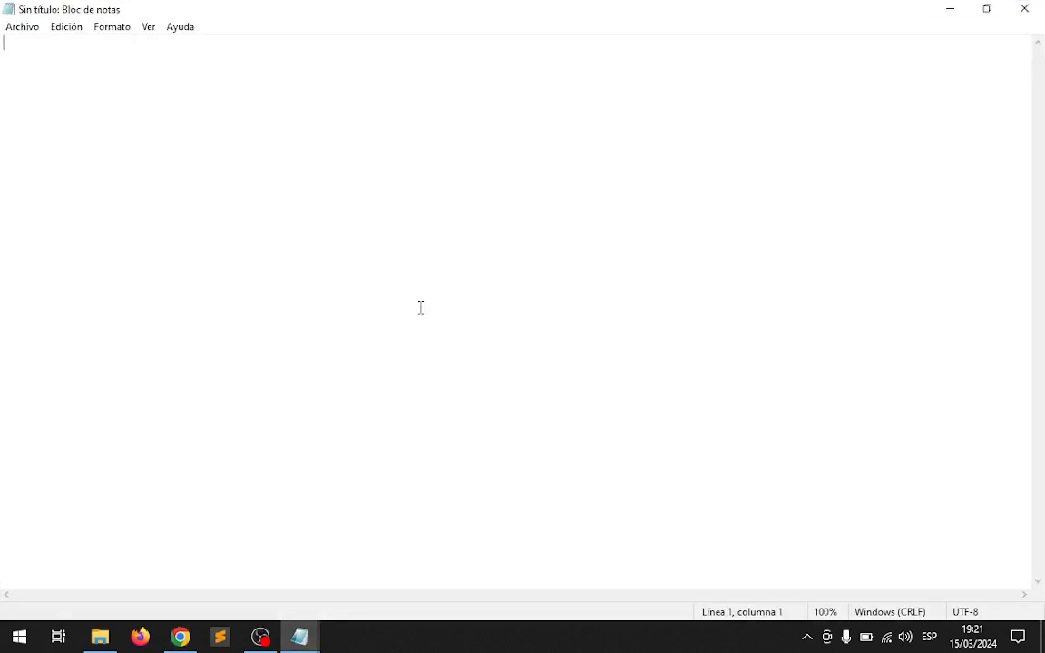
pyautogui.write('No')
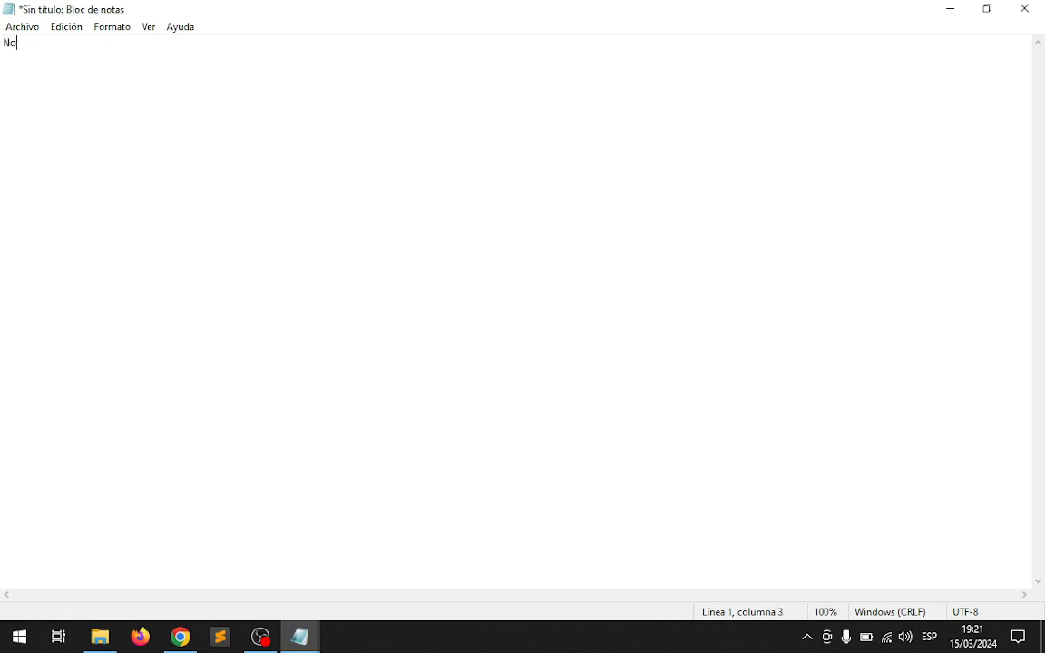
pyautogui.write(',')
pyautogui.press('BackSpace')
pyautogui.write(',')
pyautogui.press('BackSpace')
pyautogui.write(';Date;Month;Item;')
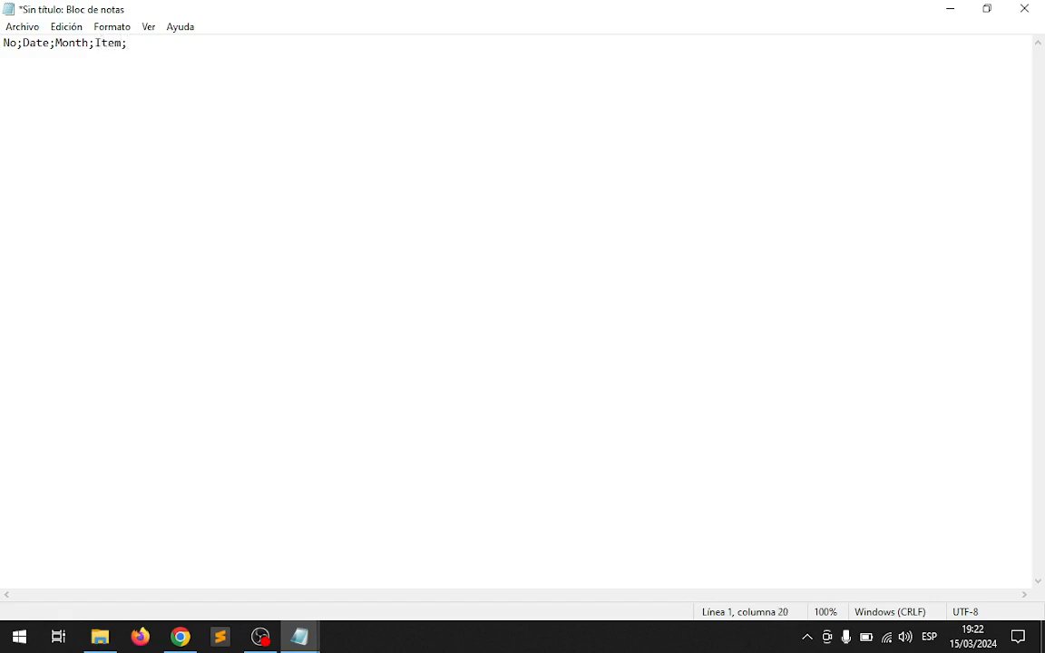
pyautogui.write('Cost')
pyautogui.write(';Category')
# Launch Excel with a new blank workbook and select cell A1.
pyautogui.press('super')
pyautogui.write('excel')
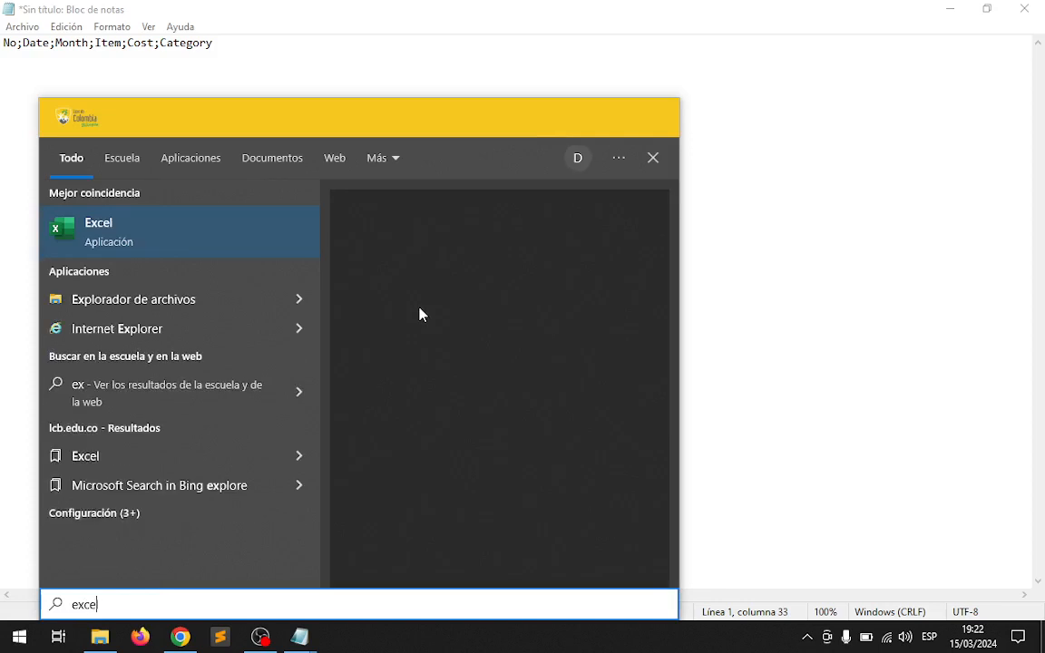
pyautogui.press('Return')
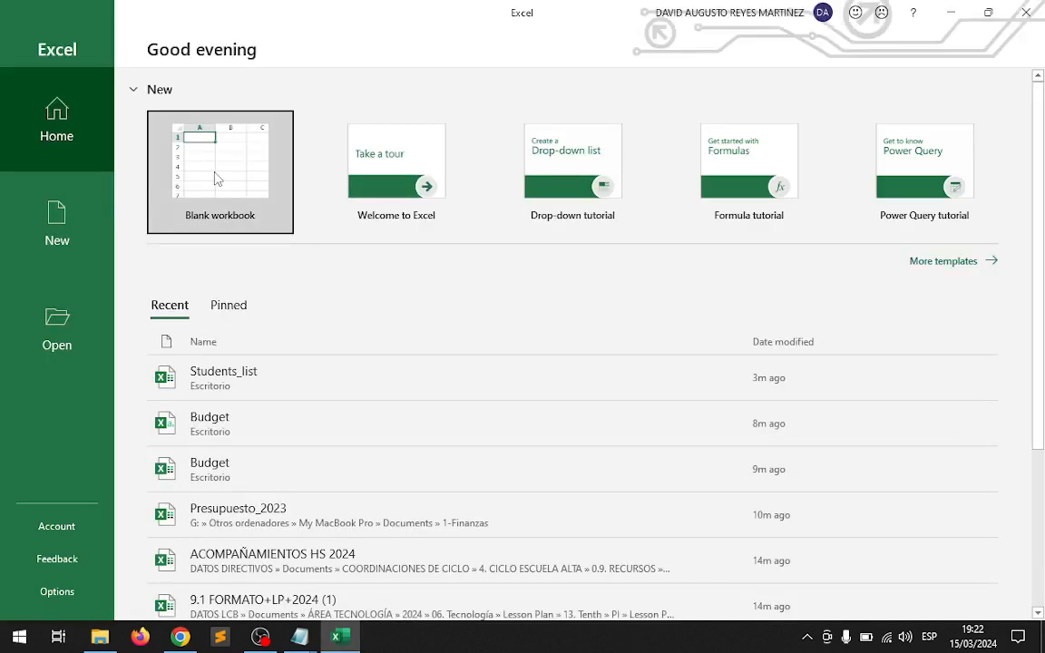
pyautogui.click(214, 173)
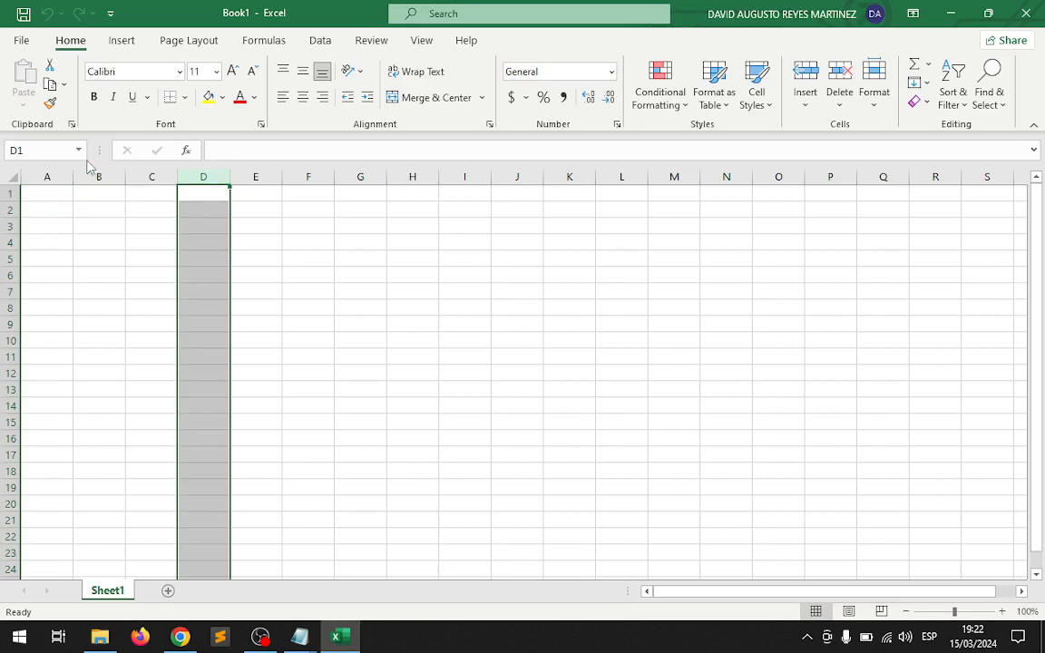
pyautogui.click(58, 189)
# Select the header line in Notepad for reference and enter No and Date in Excel cells A1 and B1.
pyautogui.hotkey('alt', 'Tab')
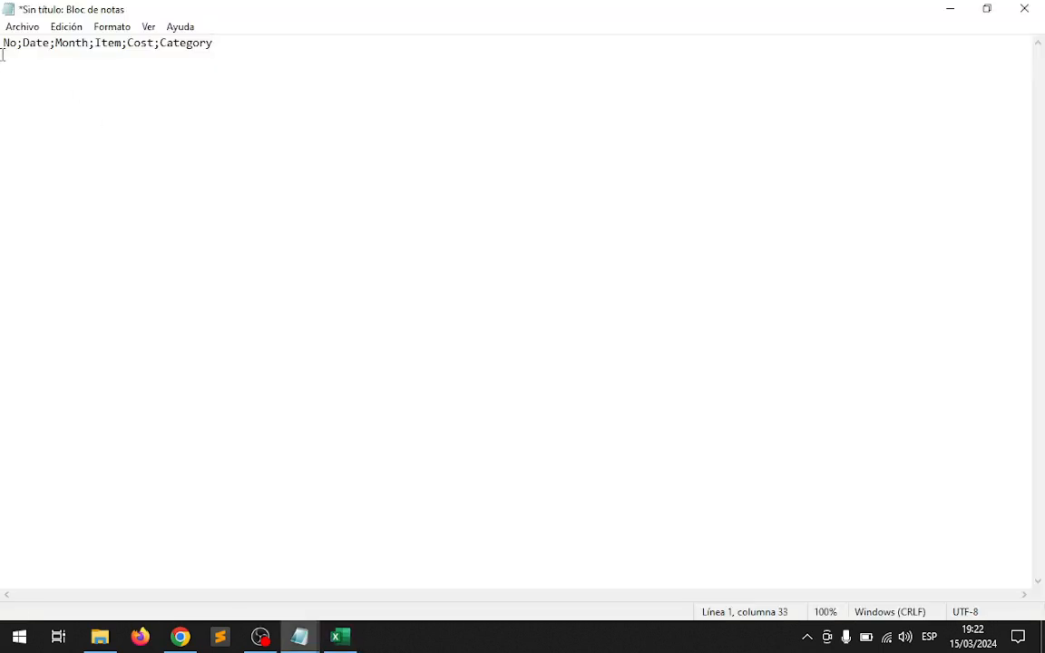
pyautogui.hotkey('ctrl', 'a')
pyautogui.hotkey('alt', 'Tab')
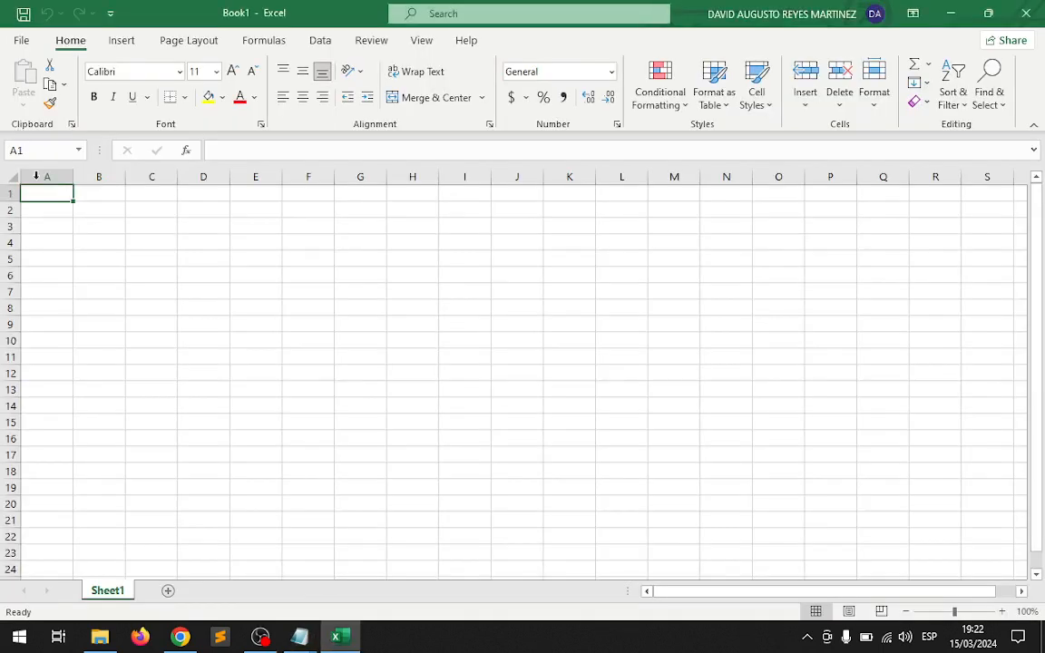
pyautogui.write('No')
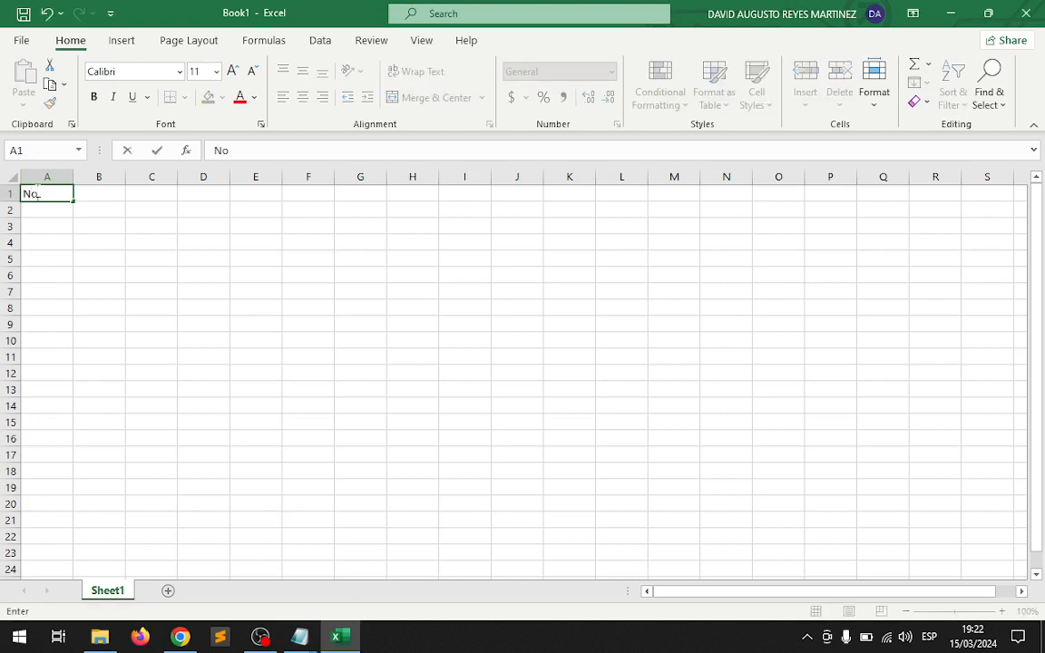
pyautogui.press('Tab')
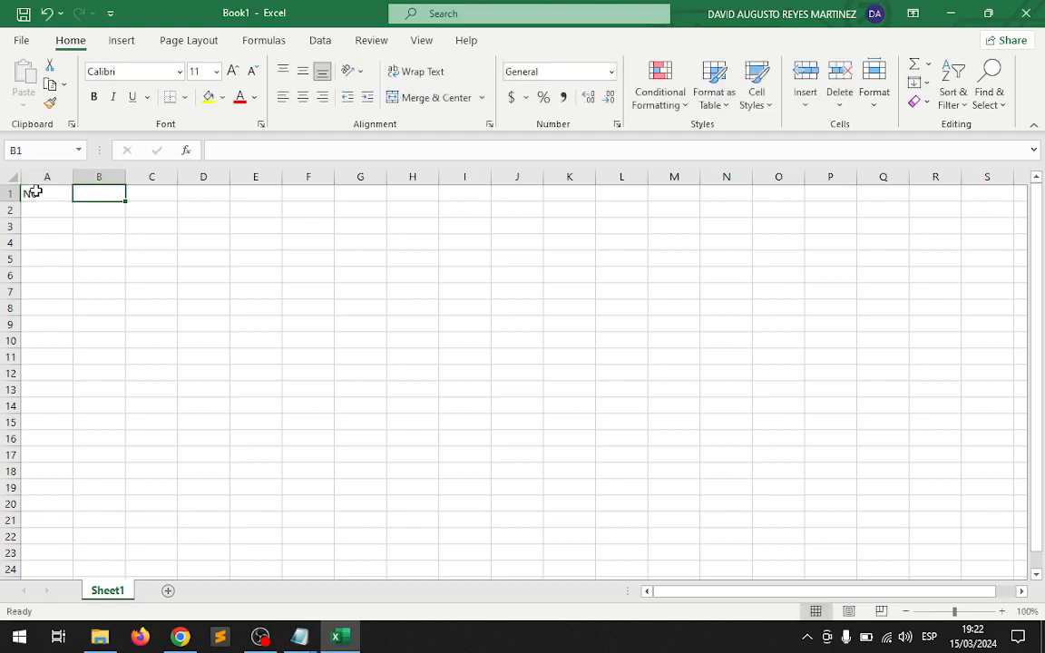
pyautogui.hotkey('alt', 'Tab')
# Check the Notepad header line and enter month as the third column heading in Excel cell C1.
pyautogui.hotkey('alt', 'Tab')
pyautogui.write('D')
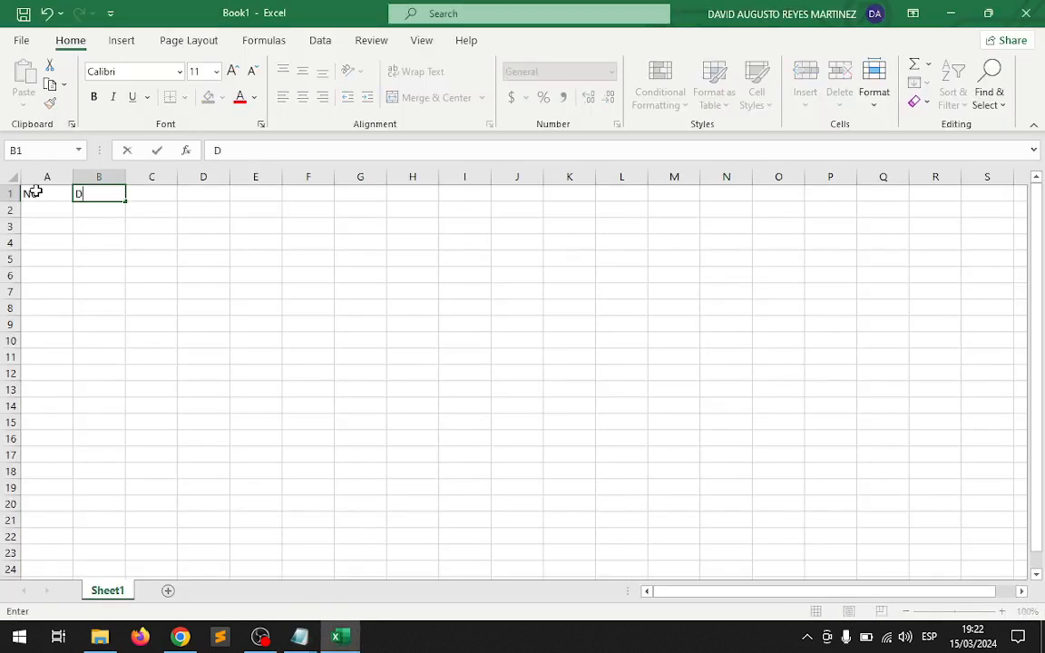
pyautogui.write('ate')
pyautogui.press('Tab')
pyautogui.hotkey('alt', 'Tab')
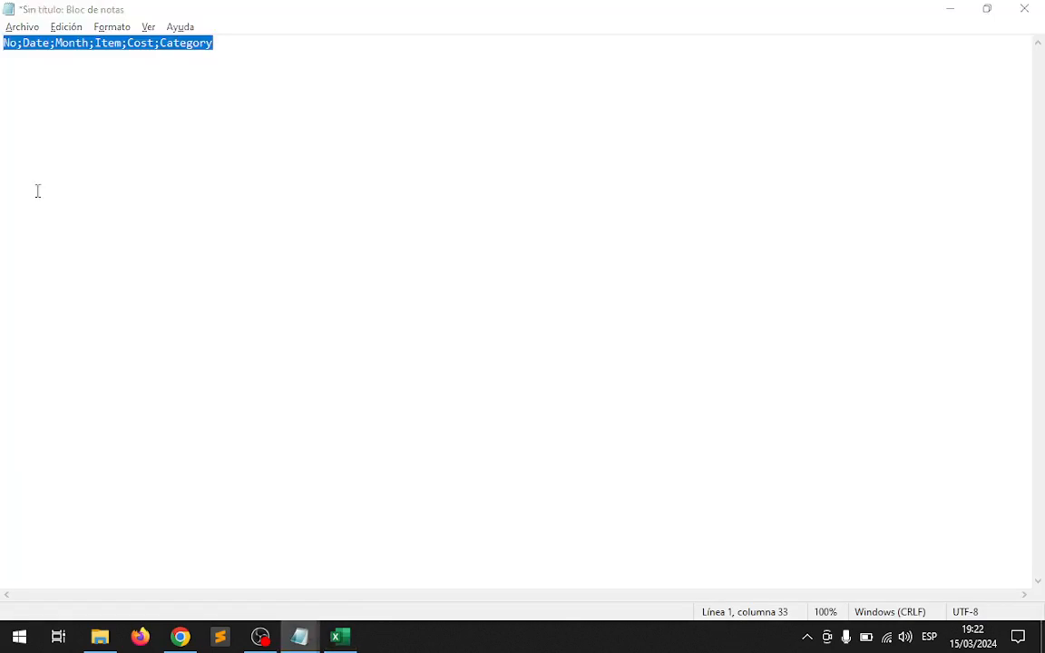
pyautogui.hotkey('alt', 'Tab')
pyautogui.write('month')
pyautogui.press('Return')
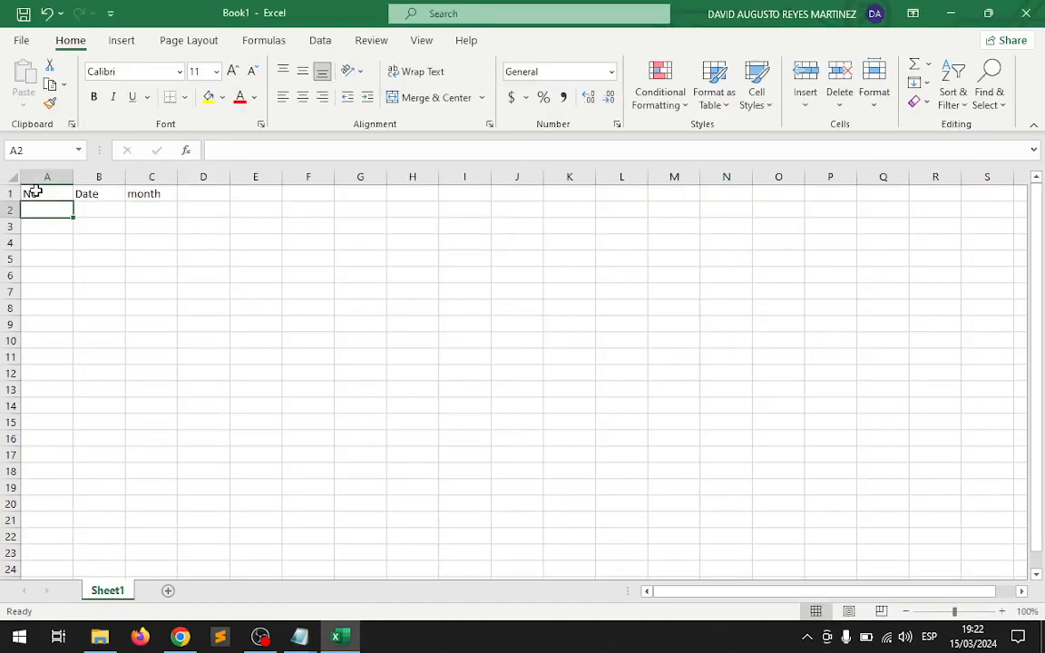
pyautogui.click(34, 192)
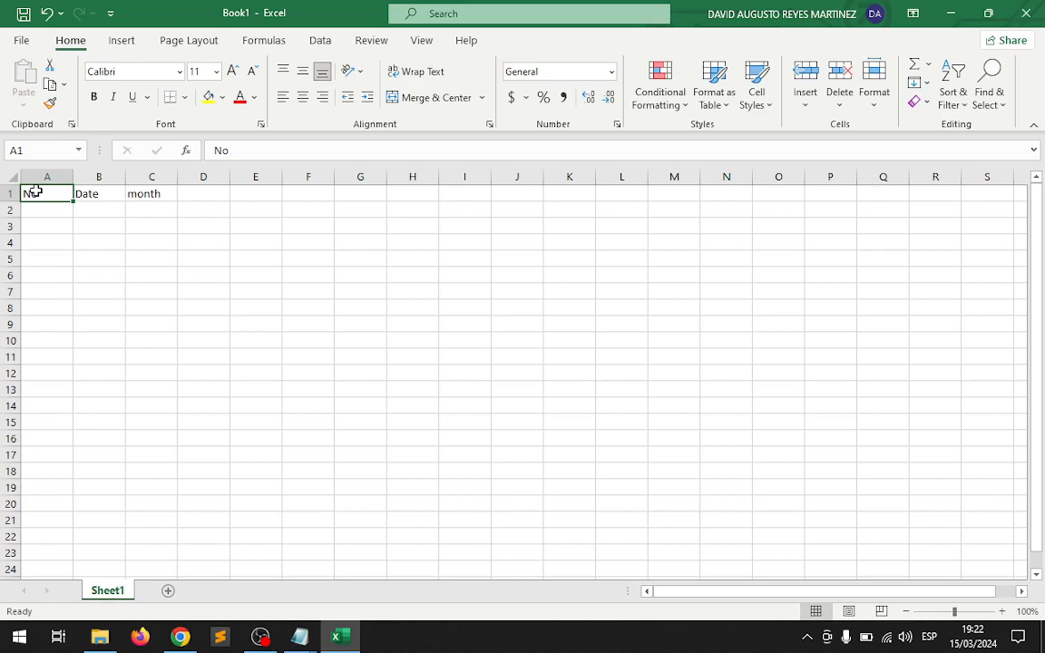
# Switch to Notepad and replace the semicolons before Category, Cost and Item in the header line with commas.
pyautogui.hotkey('alt', 'Tab')
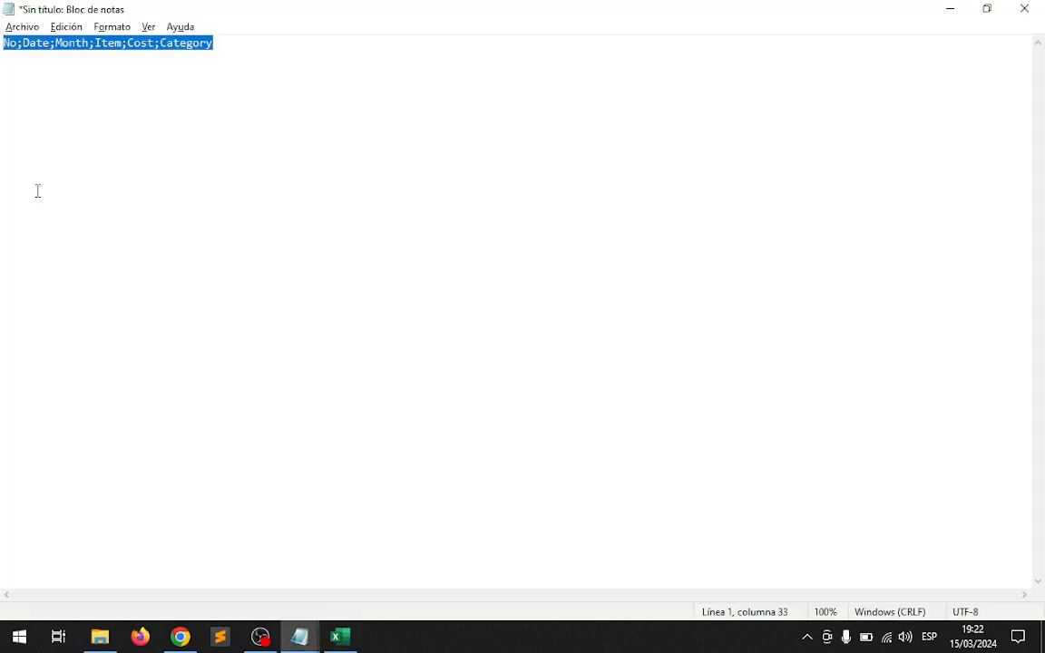
pyautogui.click(38, 190)
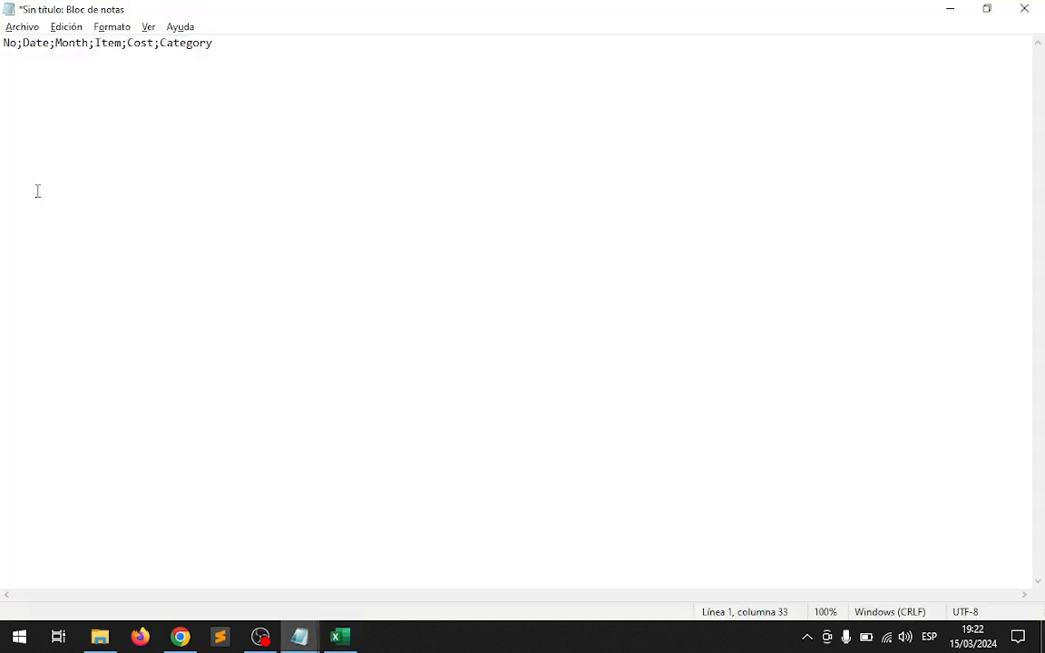
pyautogui.press('Left')
pyautogui.press('Left')
pyautogui.press('Left')
pyautogui.press('Left')
pyautogui.press('Left')
pyautogui.press('Left')
pyautogui.press('Left')
pyautogui.press('Left')
pyautogui.hotkey('shift', 'Left')
pyautogui.write(',')
pyautogui.press('Left')
pyautogui.press('Left')
pyautogui.press('Left')
pyautogui.press('Left')
pyautogui.press('Left')
pyautogui.hotkey('shift', 'Left')
pyautogui.write(',')
pyautogui.press('Left')
pyautogui.press('Left')
pyautogui.press('Left')
pyautogui.press('Left')
pyautogui.press('Left')
pyautogui.hotkey('shift', 'Left')
pyautogui.write(',')
# Replace the remaining semicolons after Date and No in the header line with commas.
pyautogui.press('Left')
pyautogui.press('Left')
pyautogui.press('Left')
pyautogui.press('Left')
pyautogui.press('Left')
pyautogui.press('Left')
pyautogui.press('BackSpace')
pyautogui.write(',')
pyautogui.press('Left')
pyautogui.press('Left')
pyautogui.press('Left')
pyautogui.press('Left')
pyautogui.press('Left')
pyautogui.press('BackSpace')
pyautogui.write(',')
# Change the separators after No and Date in the header line back to semicolons.
pyautogui.hotkey('shift', 'Left')
pyautogui.write(';')
pyautogui.press('Right')
pyautogui.press('Right')
pyautogui.press('Right')
pyautogui.press('Right')
pyautogui.press('Delete')
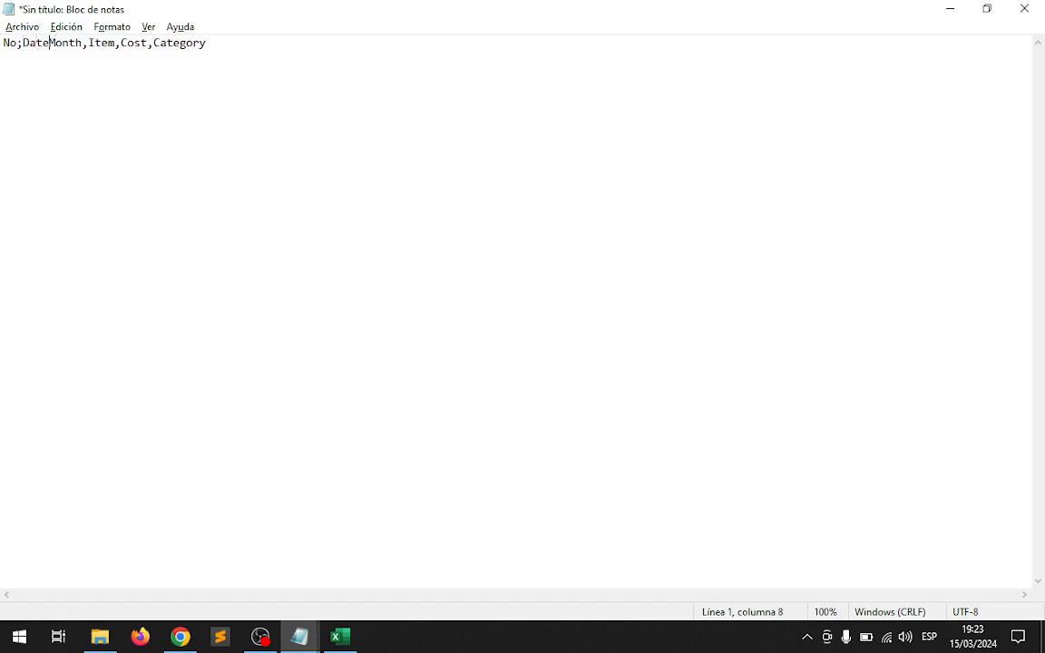
pyautogui.write(';')
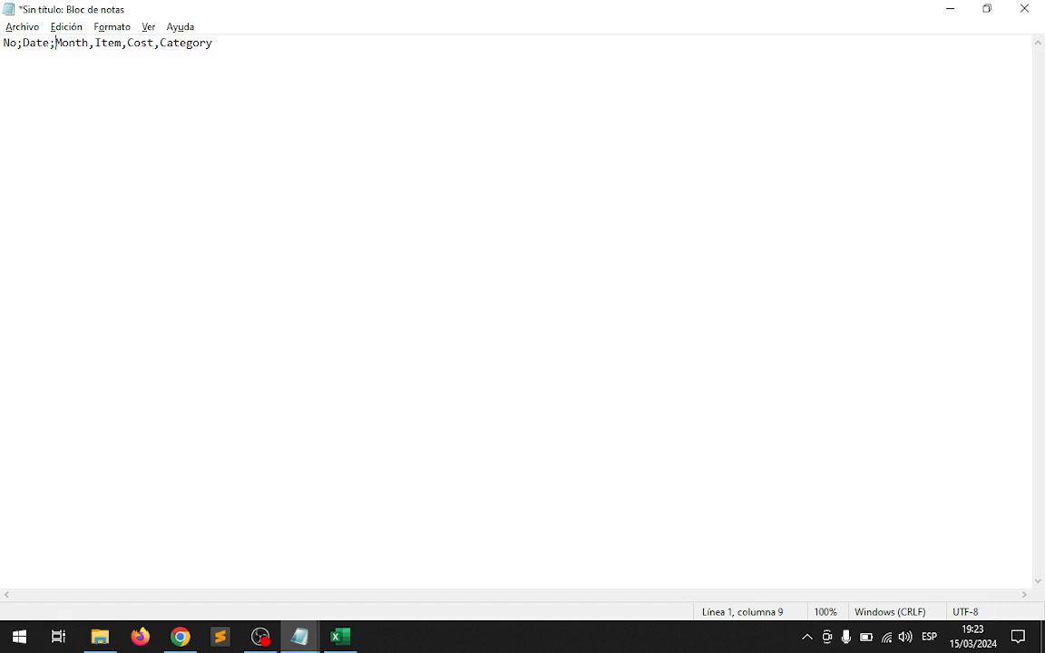
# Examine the header line's mixed separators by highlighting the column names and delimiters one after another.
pyautogui.press('Left')
pyautogui.press('Left')
pyautogui.press('Left')
pyautogui.press('Left')
pyautogui.press('Left')
pyautogui.press('Left')
pyautogui.hotkey('shift', 'Left')
pyautogui.hotkey('shift', 'Left')
pyautogui.press('Right')
pyautogui.press('Right')
pyautogui.hotkey('shift', 'Right')
pyautogui.hotkey('shift', 'Right')
pyautogui.hotkey('shift', 'Right')
pyautogui.hotkey('shift', 'Right')
pyautogui.press('Left')
pyautogui.press('Left')
pyautogui.hotkey('shift', 'Right')
pyautogui.press('Right')
pyautogui.press('Right')
pyautogui.press('Right')
pyautogui.press('Right')
pyautogui.press('Right')
pyautogui.hotkey('shift', 'Right')
pyautogui.press('Right')
pyautogui.press('Right')
pyautogui.press('Right')
pyautogui.press('Right')
pyautogui.press('Right')
pyautogui.press('Right')
pyautogui.press('Right')
pyautogui.press('Right')
pyautogui.press('Right')
pyautogui.press('Right')
pyautogui.press('Right')
pyautogui.press('Right')
pyautogui.press('Right')
pyautogui.press('Right')
pyautogui.press('Right')
pyautogui.press('Right')
pyautogui.press('Right')
pyautogui.press('Right')
pyautogui.press('Right')
pyautogui.press('Right')
pyautogui.press('Right')
pyautogui.press('Right')
pyautogui.press('Right')
pyautogui.press('Right')
pyautogui.press('Right')
# Replace the whole header line with the words INVENTORY and BUDGET, separated by a blank line.
pyautogui.hotkey('shift', 'Left')
pyautogui.hotkey('shift', 'Left')
pyautogui.hotkey('shift', 'Left')
pyautogui.hotkey('shift', 'Left')
pyautogui.hotkey('shift', 'Left')
pyautogui.hotkey('shift', 'Left')
pyautogui.hotkey('shift', 'Left')
pyautogui.hotkey('shift', 'Left')
pyautogui.hotkey('shift', 'Left')
pyautogui.hotkey('shift', 'Left')
pyautogui.hotkey('shift', 'Left')
pyautogui.hotkey('shift', 'Left')
pyautogui.hotkey('shift', 'Left')
pyautogui.hotkey('shift', 'Left')
pyautogui.hotkey('shift', 'Left')
pyautogui.hotkey('shift', 'Left')
pyautogui.hotkey('shift', 'Left')
pyautogui.hotkey('shift', 'Left')
pyautogui.hotkey('shift', 'Left')
pyautogui.hotkey('shift', 'Left')
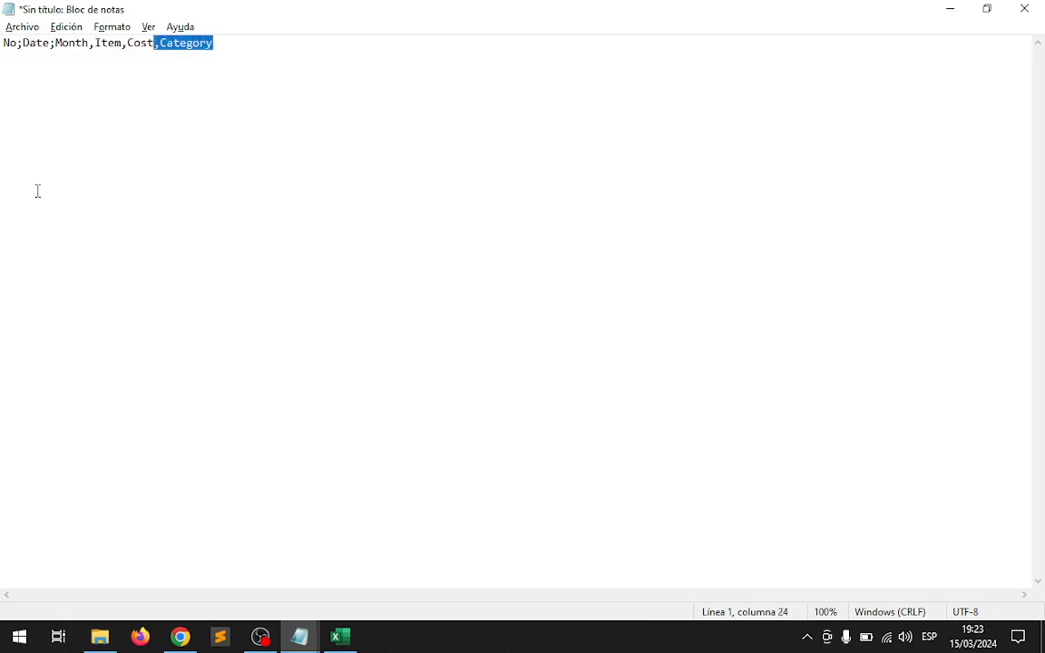
pyautogui.hotkey('shift', 'Left')
pyautogui.hotkey('shift', 'Left')
pyautogui.hotkey('shift', 'Left')
pyautogui.hotkey('shift', 'Left')
pyautogui.hotkey('shift', 'Left')
pyautogui.hotkey('shift', 'Left')
pyautogui.hotkey('shift', 'Left')
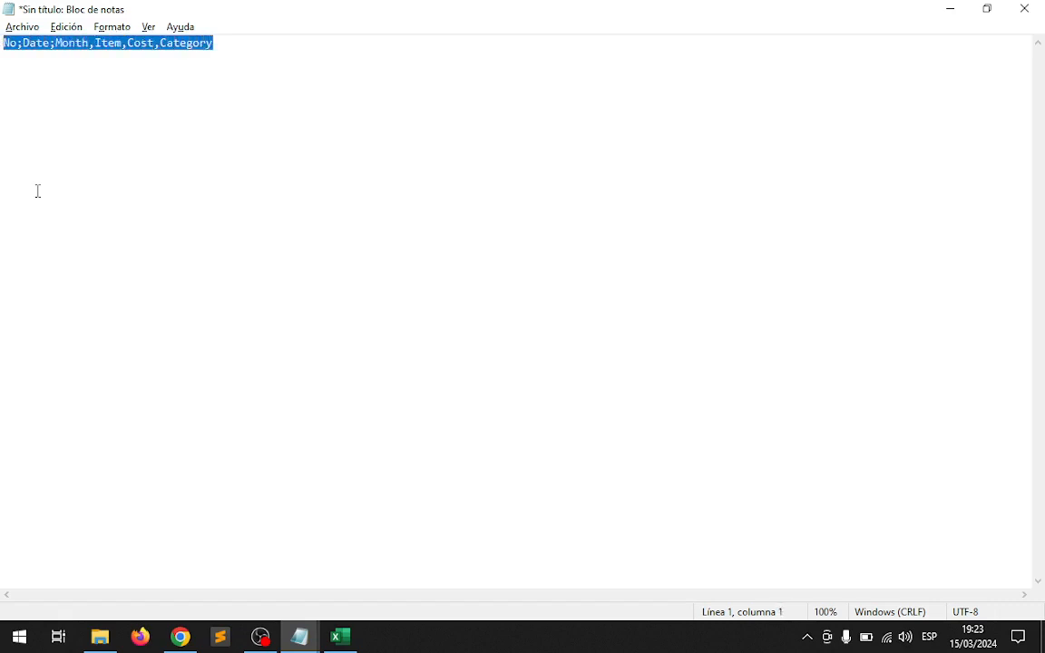
pyautogui.write('INVENTORY')
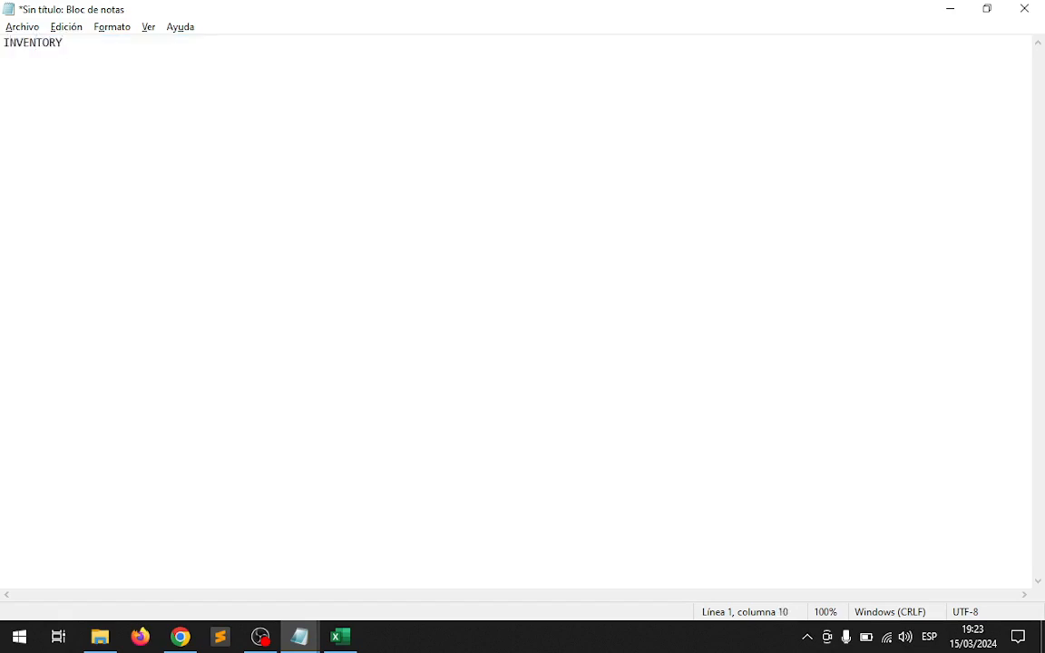
pyautogui.press('Return')
pyautogui.press('Return')
pyautogui.write('BUDGET')
# Delete all text from the Notepad document.
pyautogui.hotkey('shift', 'Left')
pyautogui.hotkey('shift', 'Left')
pyautogui.hotkey('shift', 'Left')
pyautogui.hotkey('shift', 'Left')
pyautogui.hotkey('shift', 'Left')
pyautogui.hotkey('shift', 'Left')
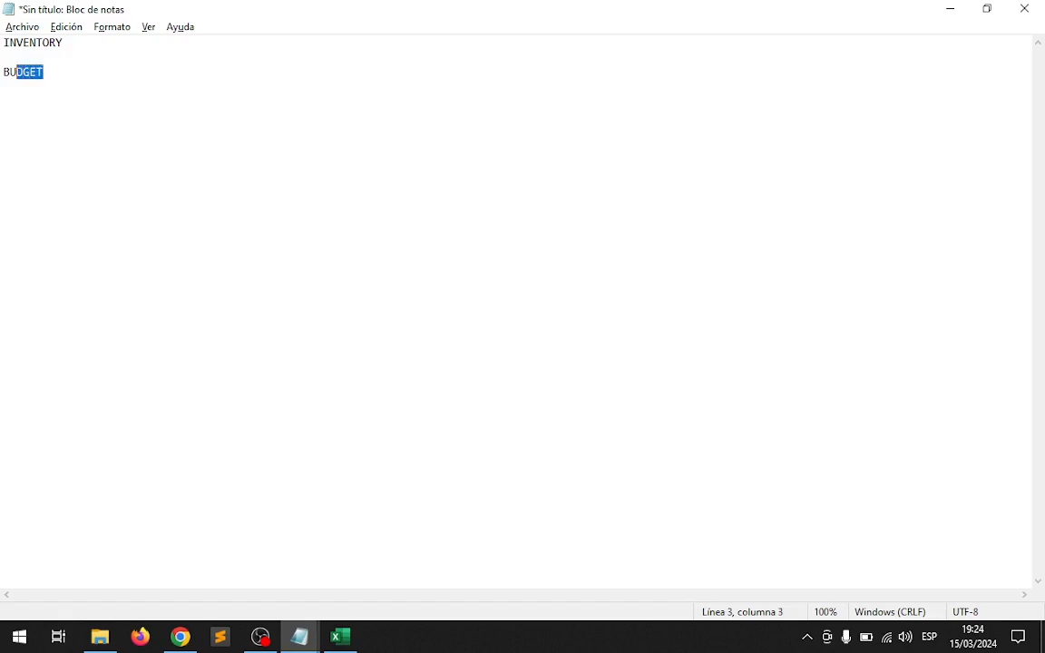
pyautogui.press('BackSpace')
pyautogui.press('BackSpace')
pyautogui.press('BackSpace')
pyautogui.press('BackSpace')
pyautogui.press('BackSpace')
pyautogui.press('BackSpace')
pyautogui.press('BackSpace')
pyautogui.press('BackSpace')
pyautogui.press('BackSpace')
pyautogui.press('BackSpace')
pyautogui.press('BackSpace')
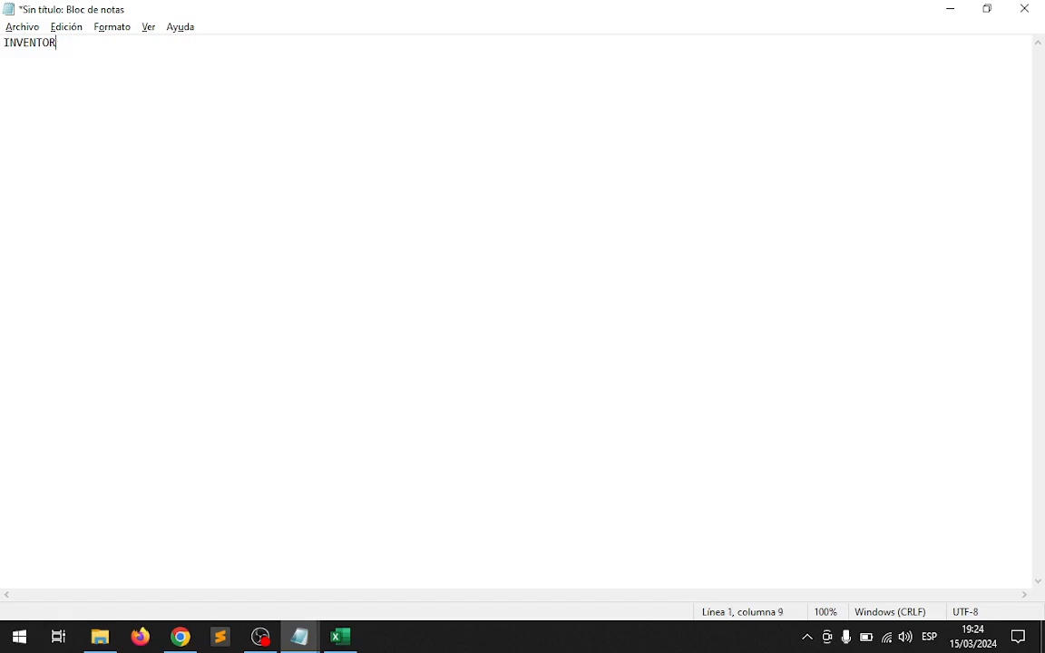
pyautogui.press('BackSpace')
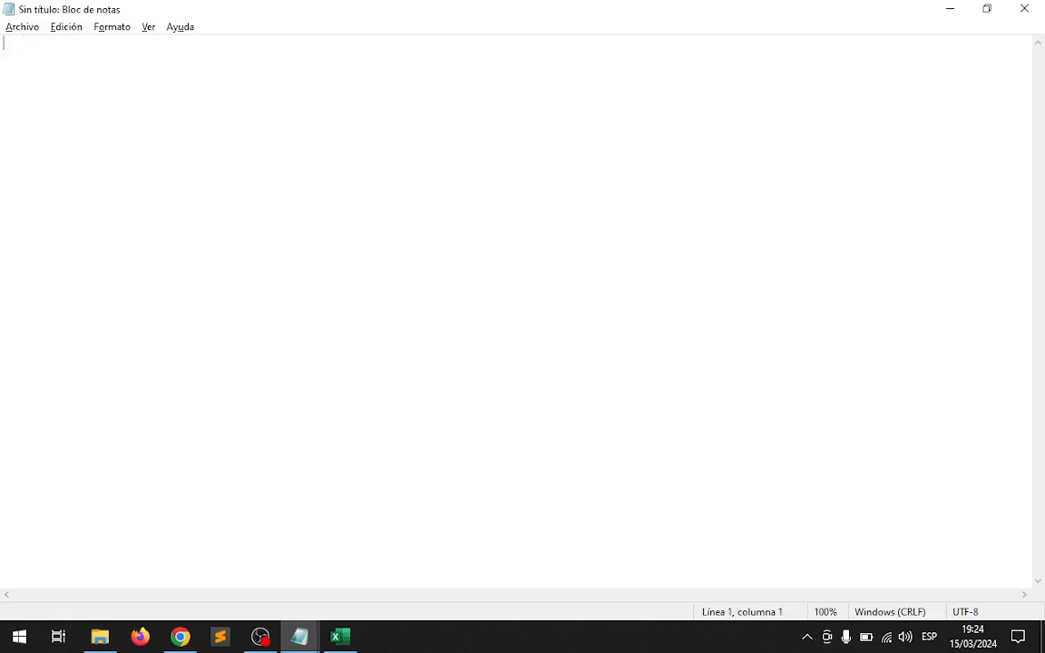
# Write the hash-separated header line No#DATE#MONTH#ITEM#COST#CATEGORY.
pyautogui.write('No')
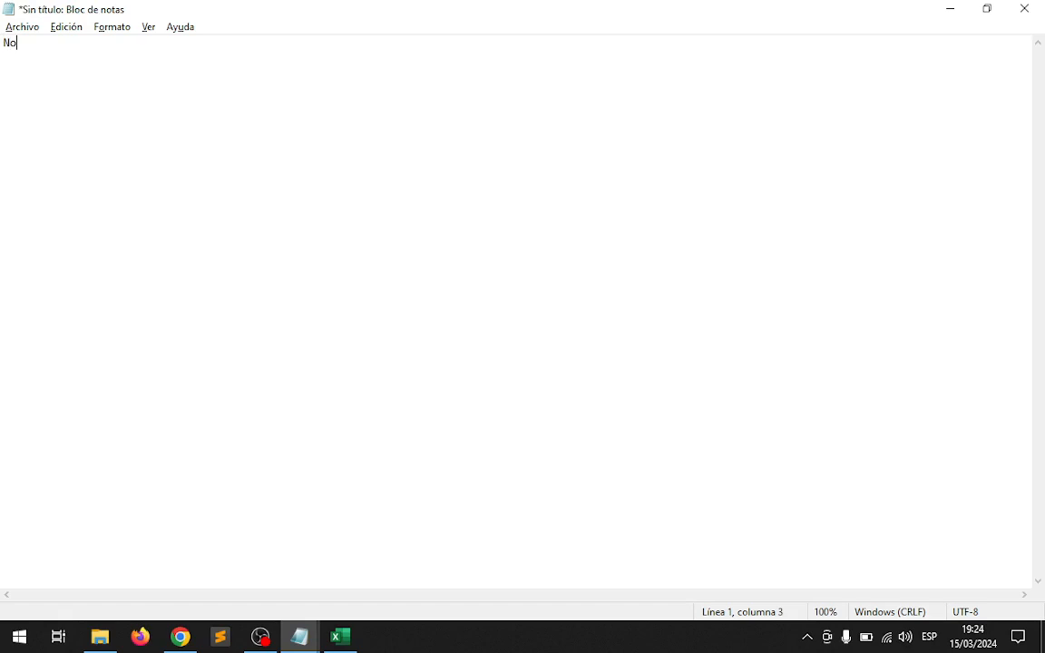
pyautogui.write('#')
pyautogui.write('DATE#MONTH')
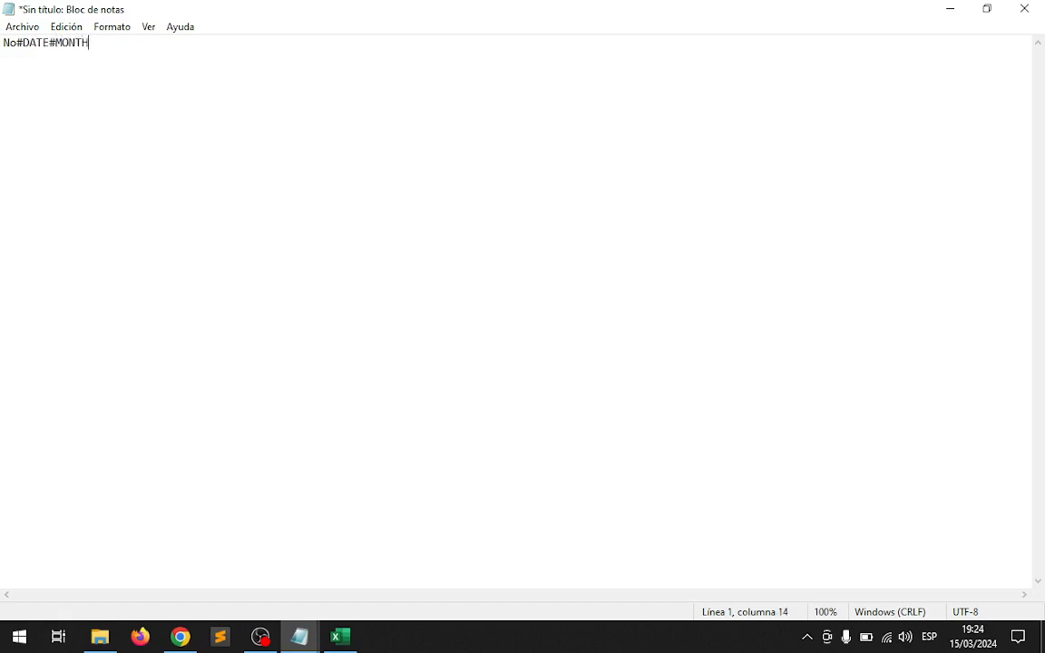
pyautogui.write('#ITEM#COST@')
pyautogui.press('BackSpace')
pyautogui.write('#')
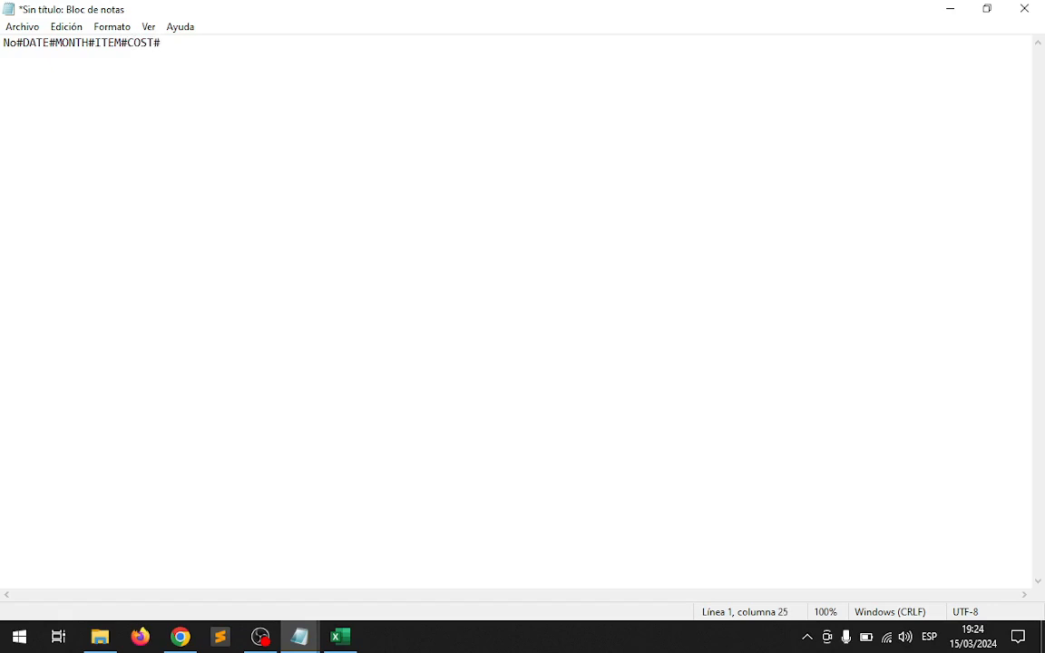
pyautogui.write('CATEGORY')
# Start the first data row below the header with 1#14/03/2024#.
pyautogui.press('Return')
pyautogui.write('1#')
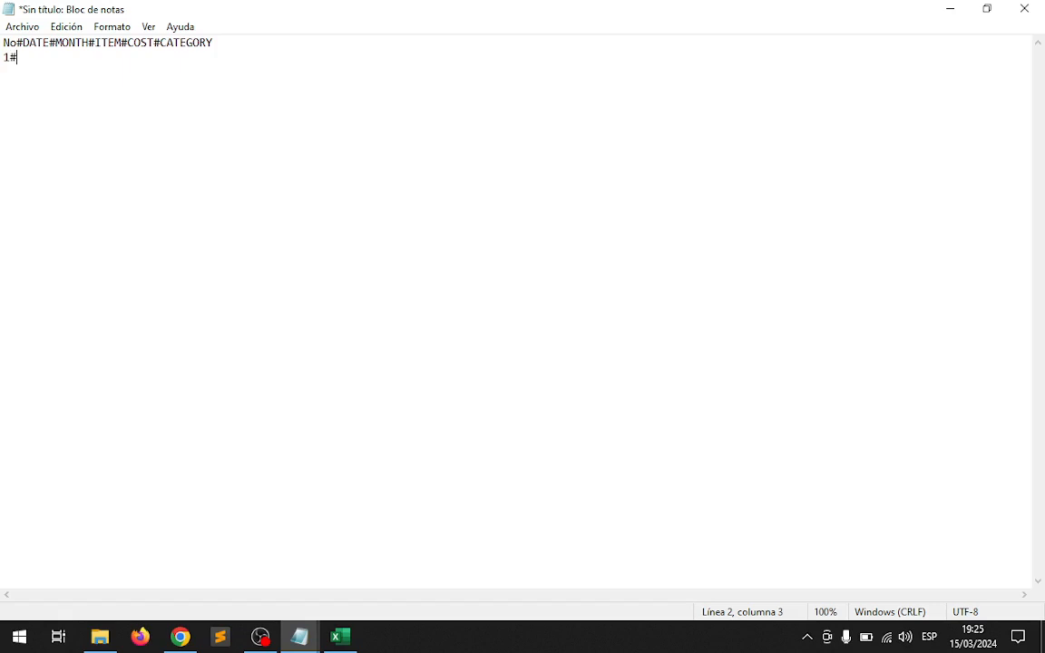
pyautogui.write('14/03')
pyautogui.write('2024')
pyautogui.press('Left')
pyautogui.press('Left')
pyautogui.press('Left')
pyautogui.press('Left')
pyautogui.write('/')
pyautogui.press('Right')
pyautogui.press('Right')
pyautogui.press('Right')
pyautogui.write('#')
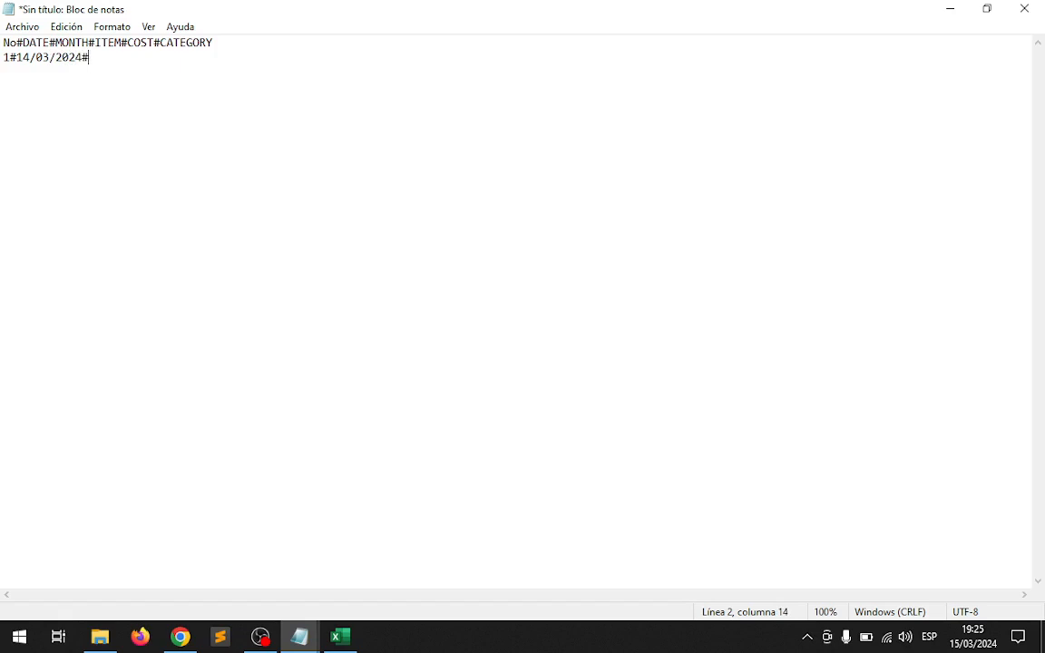
# Continue the data row with March#Hamburguer#38000 for the month, item and cost.
pyautogui.write('March#')
pyautogui.write('Hamburgu')
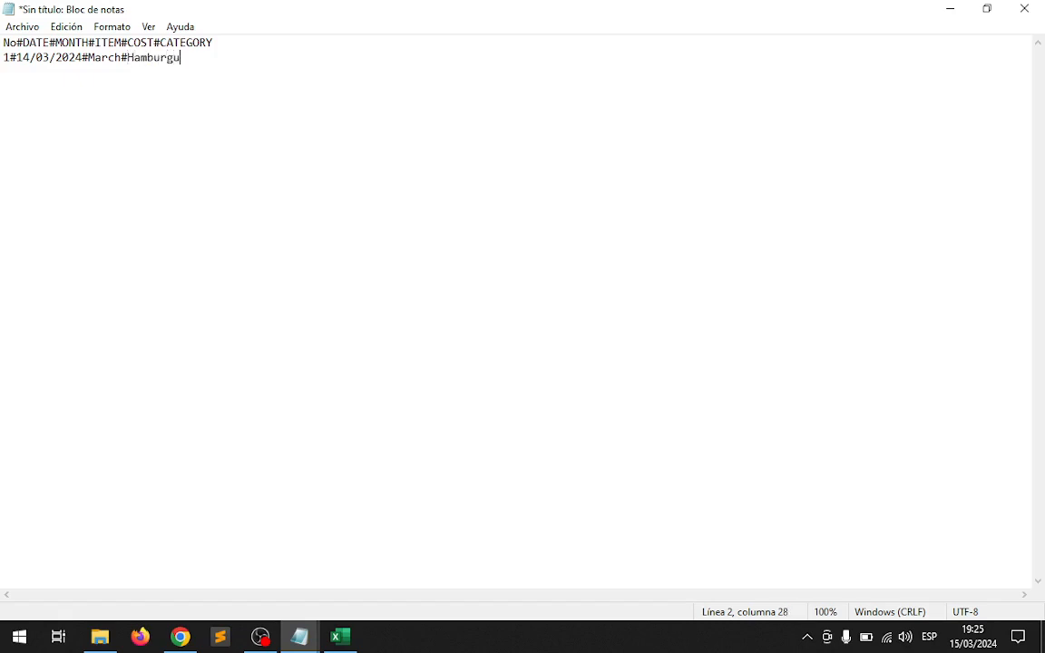
pyautogui.write('er#38000')
# Try a period, a comma and a dollar sign in the cost 38000, removing each one again.
pyautogui.hotkey('shift', 'Left')
pyautogui.hotkey('shift', 'Left')
pyautogui.hotkey('shift', 'Left')
pyautogui.hotkey('shift', 'Left')
pyautogui.hotkey('shift', 'Left')
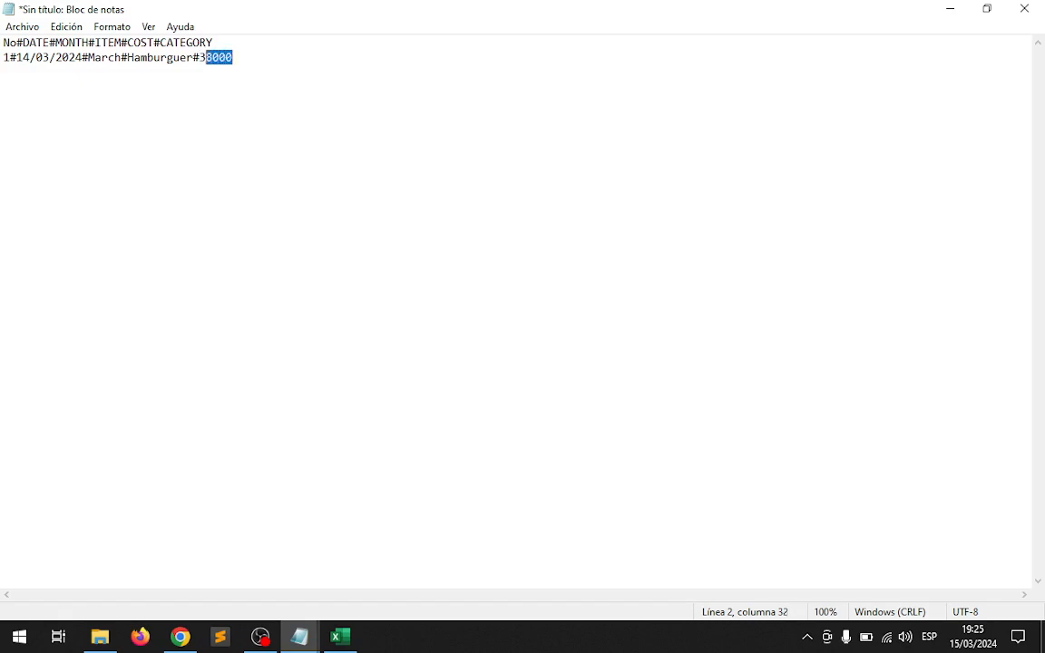
pyautogui.press('Right')
pyautogui.press('Left')
pyautogui.press('Left')
pyautogui.press('Left')
pyautogui.write('.')
pyautogui.press('BackSpace')
pyautogui.write(',')
pyautogui.press('BackSpace')
pyautogui.press('Left')
pyautogui.write('$')
pyautogui.press('BackSpace')
# Finish the data row by appending #Food as the category after the cost.
pyautogui.press('Right')
pyautogui.press('Right')
pyautogui.press('Right')
pyautogui.press('Right')
pyautogui.press('Right')
pyautogui.write('#Food')
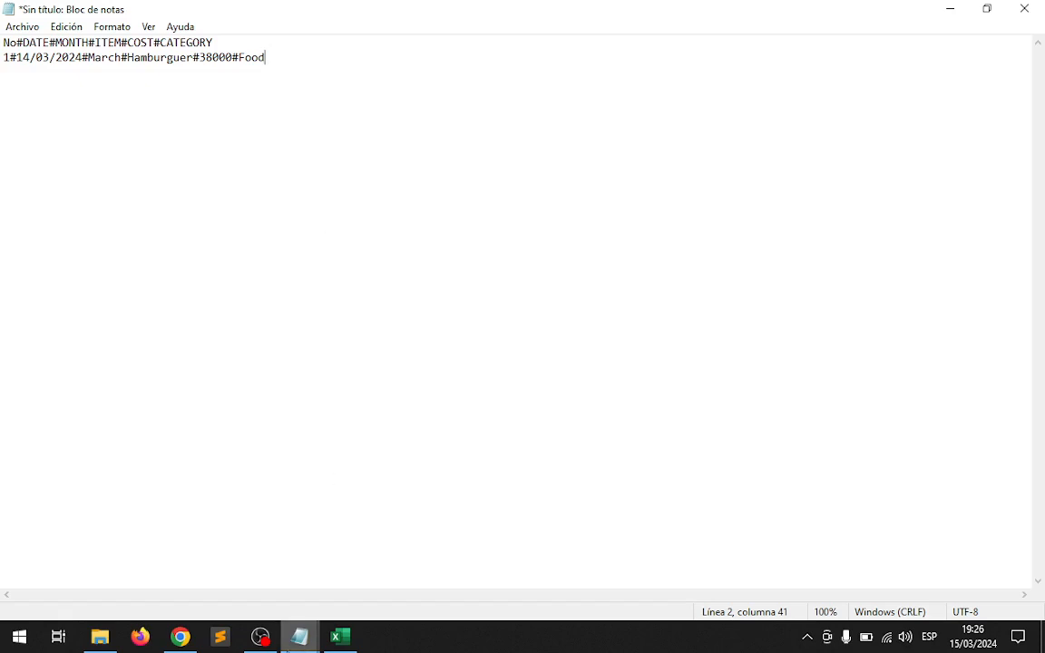
# Bring up the full hash-separated expense list in Notepad and open the Save As dialog beside its text.
pyautogui.moveTo(313, 634)
pyautogui.click(236, 599)
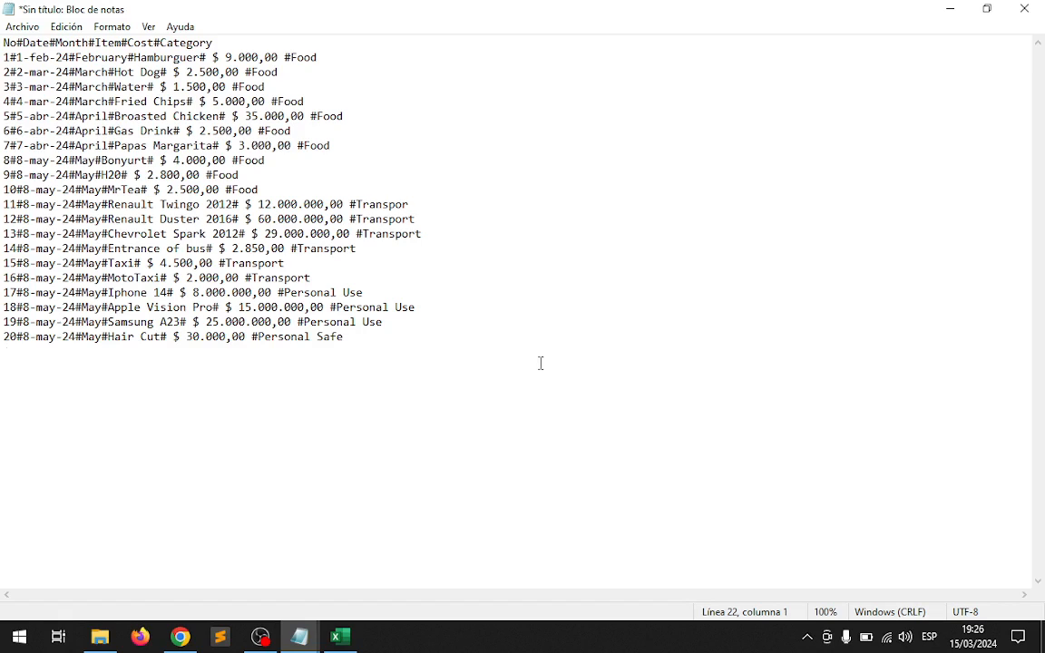
pyautogui.click(19, 27)
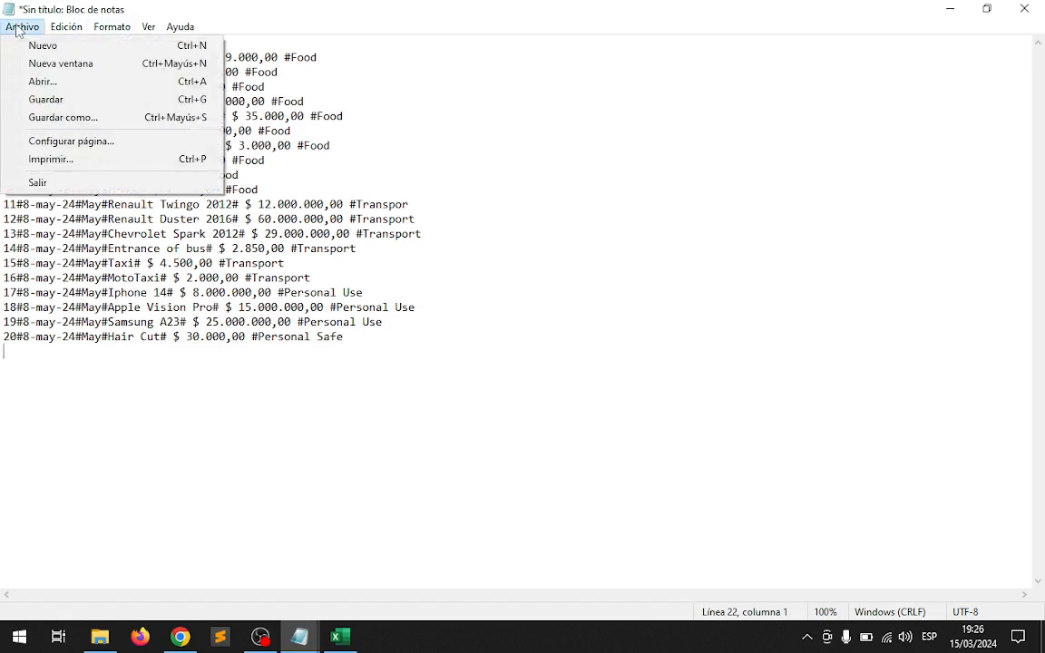
pyautogui.click(52, 116)
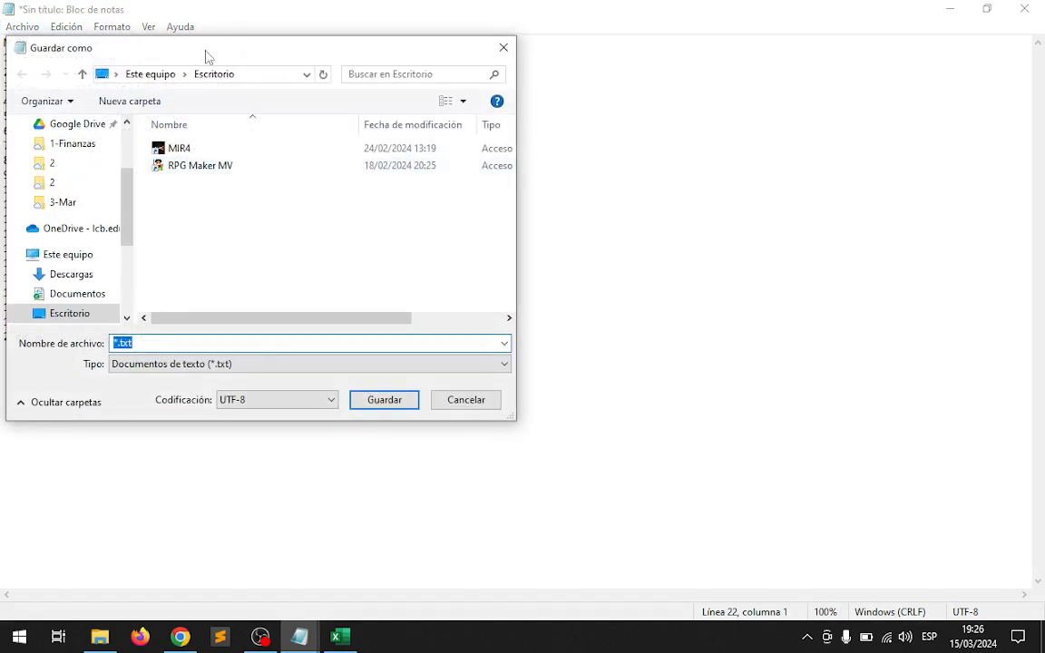
pyautogui.moveTo(208, 54); pyautogui.dragTo(560, 65)
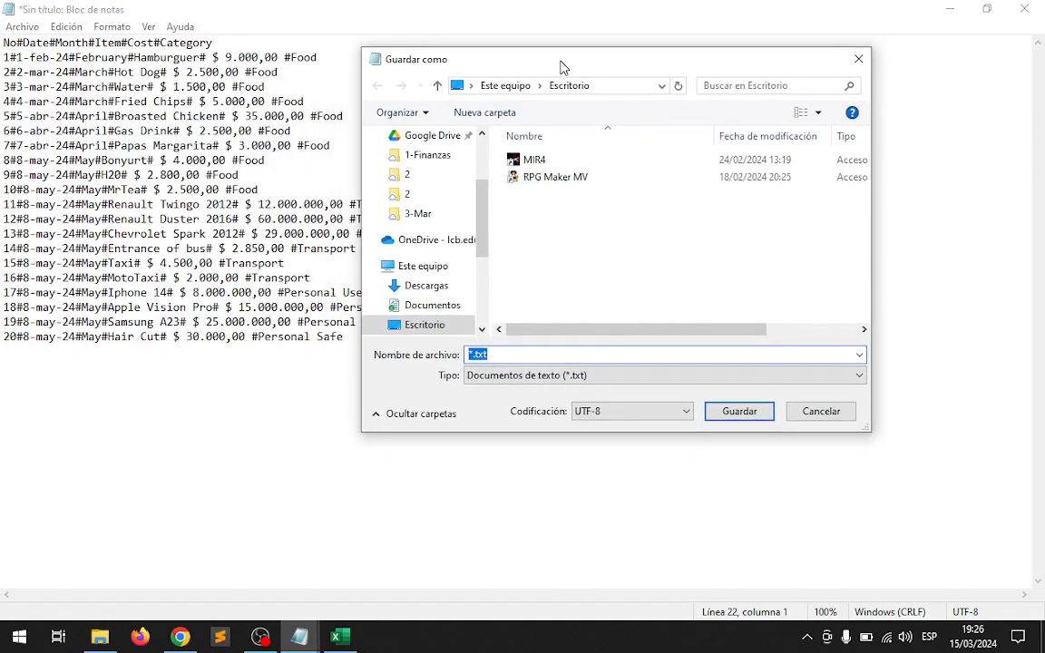
# Create a new folder named ActivitiesFor9Graders in Documents from the Save As dialog.
pyautogui.moveTo(481, 230); pyautogui.dragTo(495, 154)
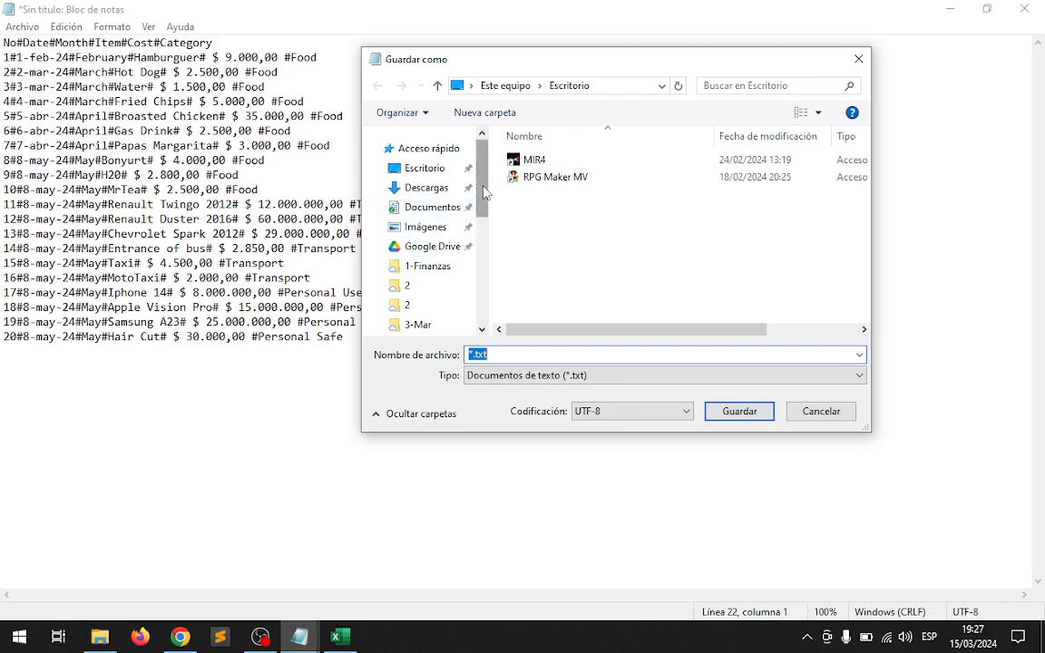
pyautogui.click(434, 206)
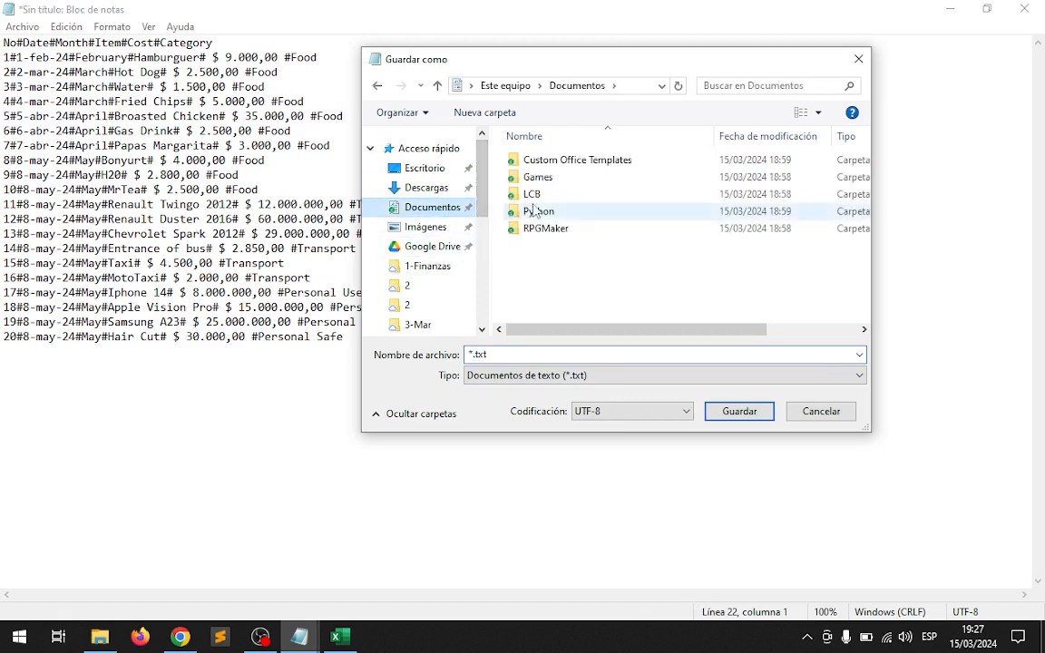
pyautogui.click(485, 113)
pyautogui.write('Activities')
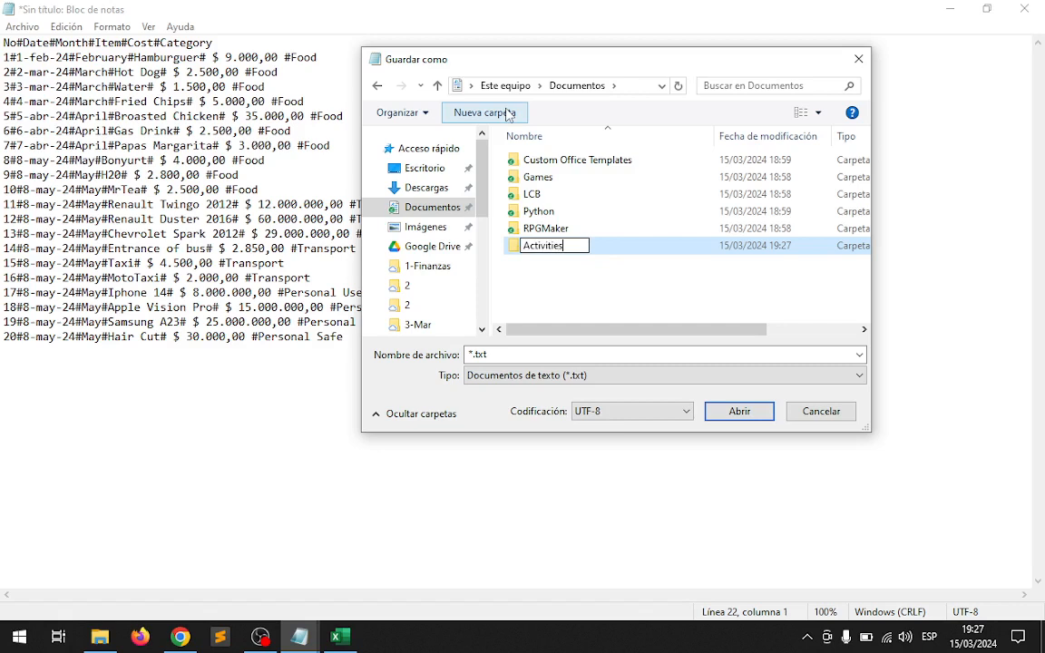
pyautogui.write('For9Graders')
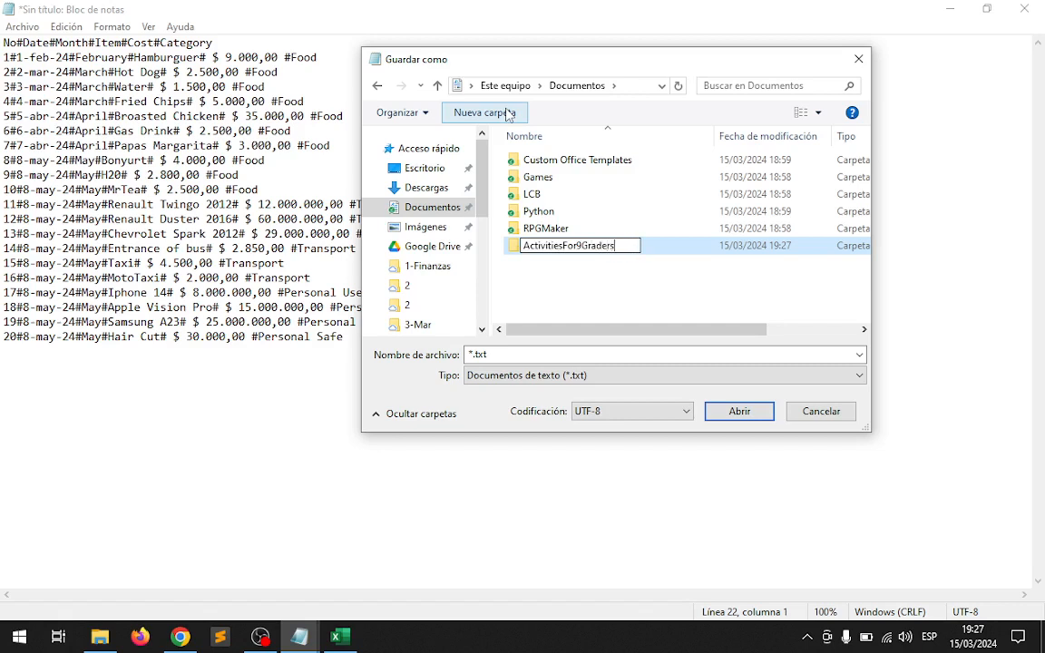
pyautogui.press('Return')
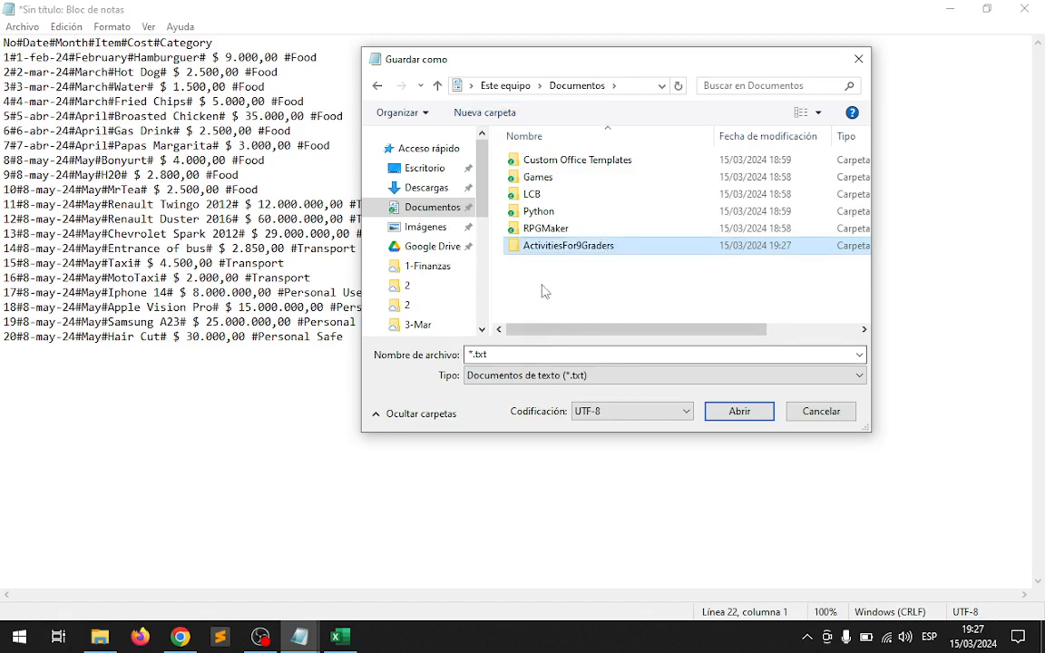
# Save the list inside the ActivitiesFor9Graders folder as Budget.csv with the file type set to all files.
pyautogui.doubleClick(514, 246)
pyautogui.click(513, 353)
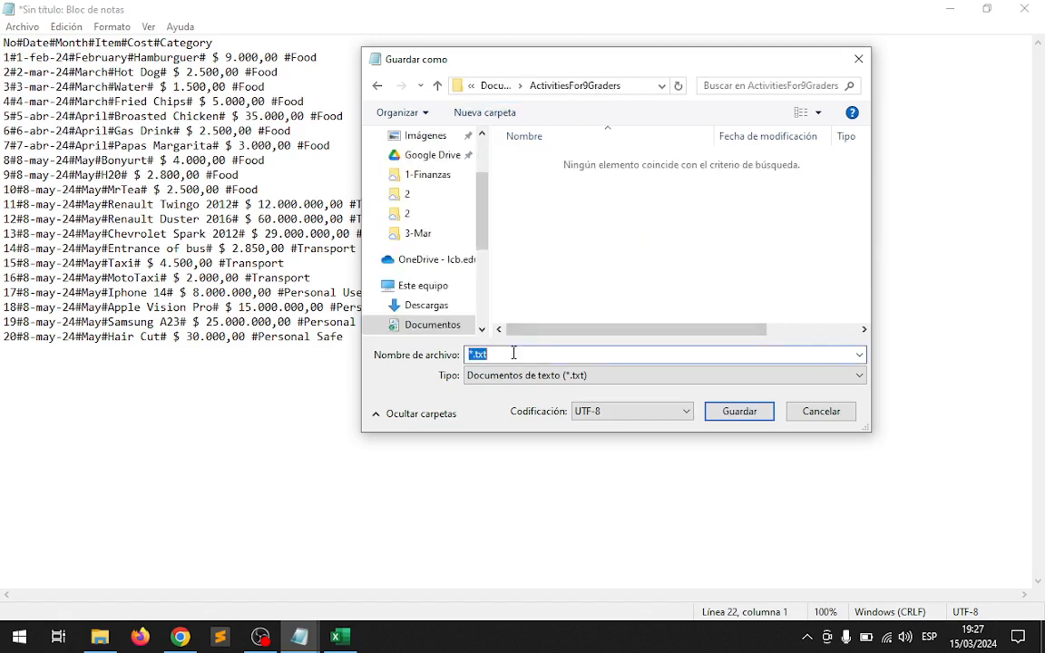
pyautogui.write('Budget.csv')
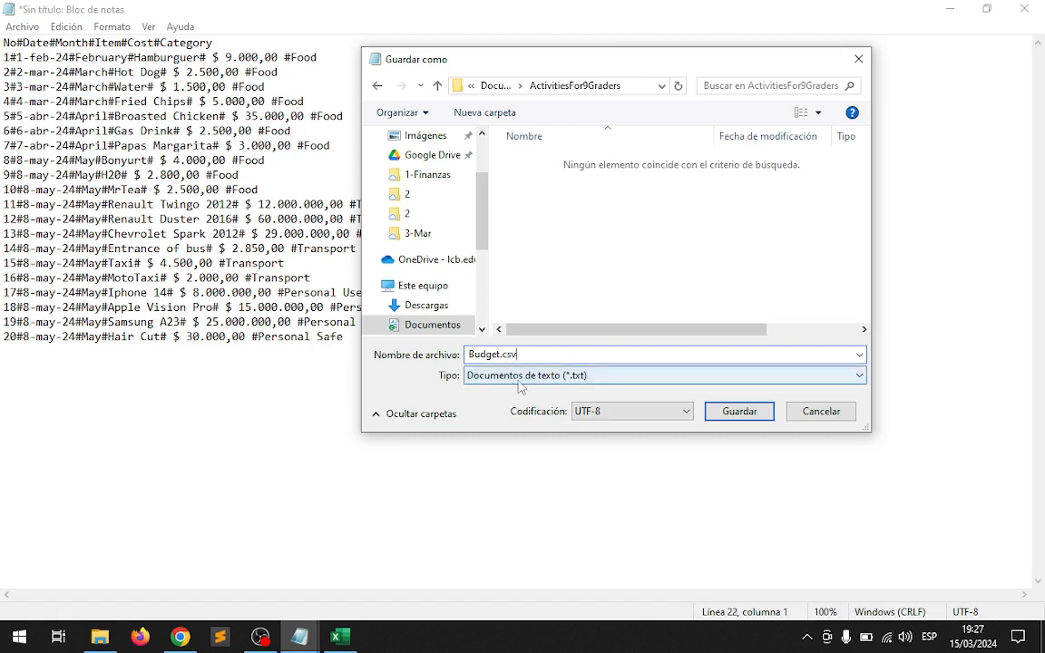
pyautogui.click(585, 380)
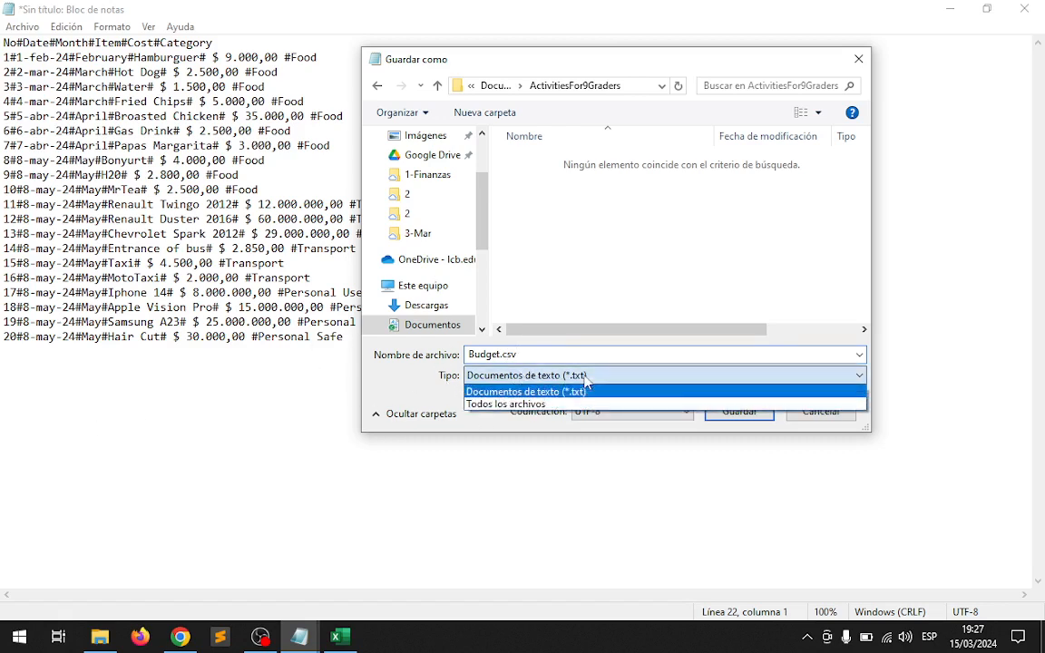
pyautogui.click(491, 405)
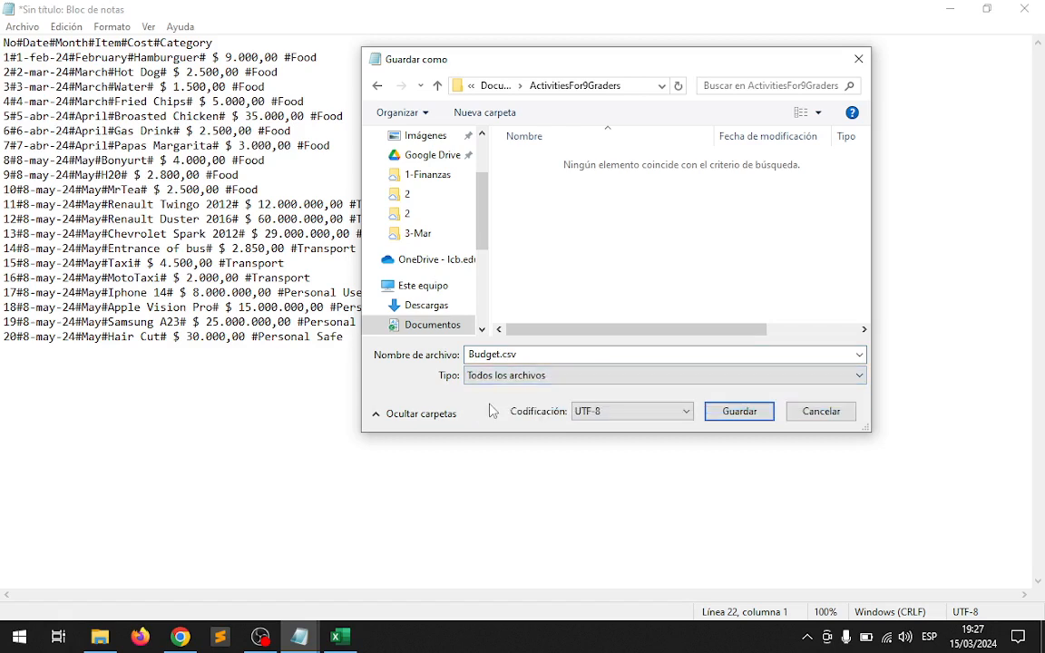
pyautogui.click(744, 413)
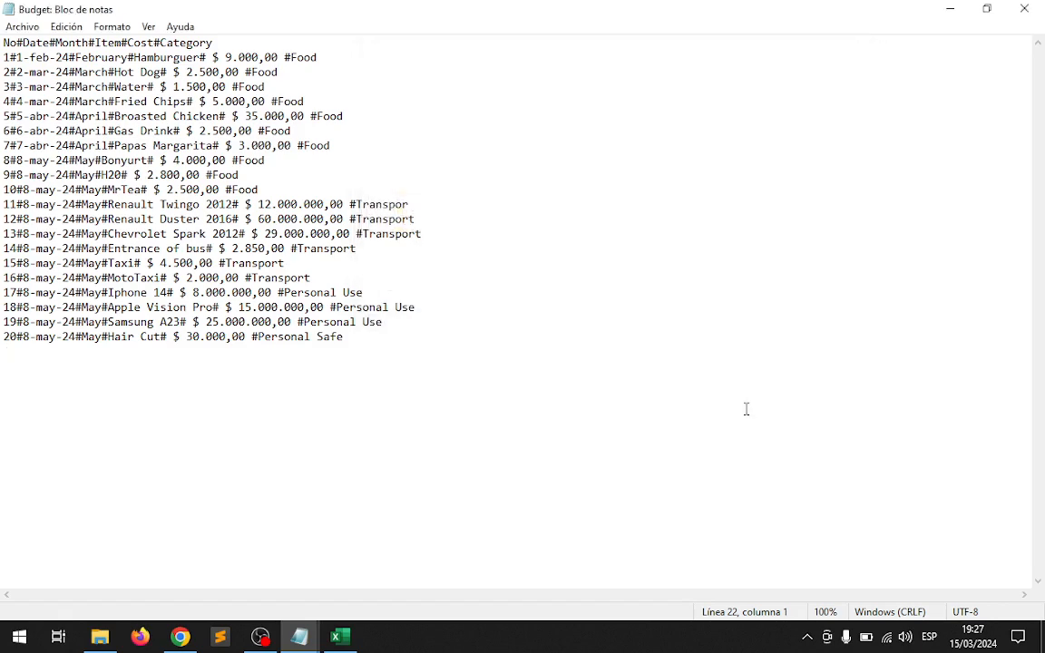
# Switch to File Explorer and open the ActivitiesFor9Graders folder in Documents.
pyautogui.click(103, 638)
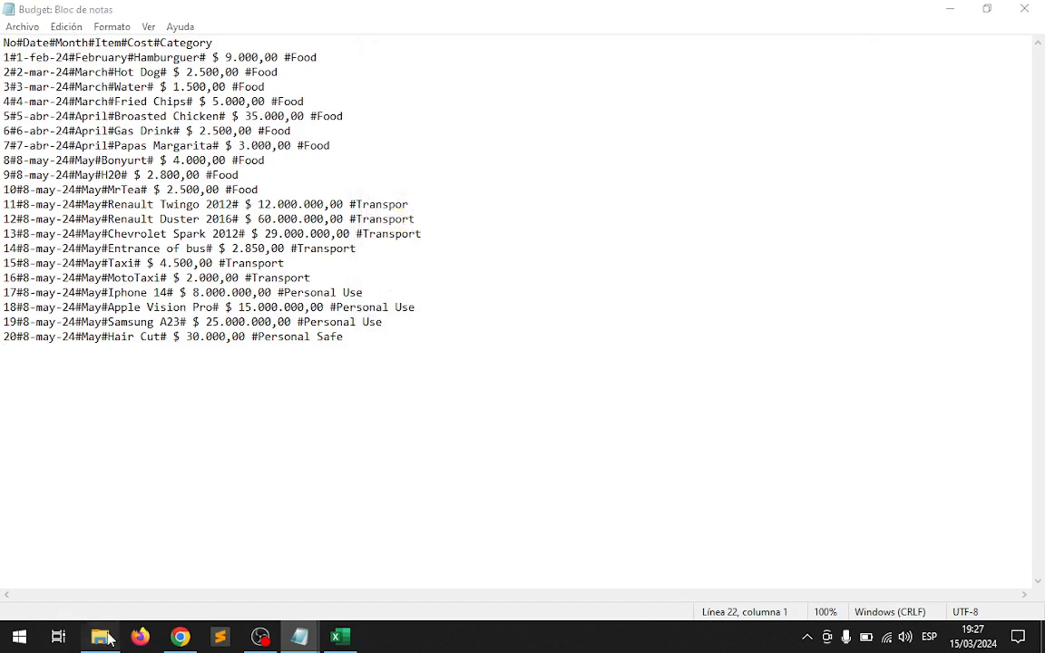
pyautogui.click(73, 153)
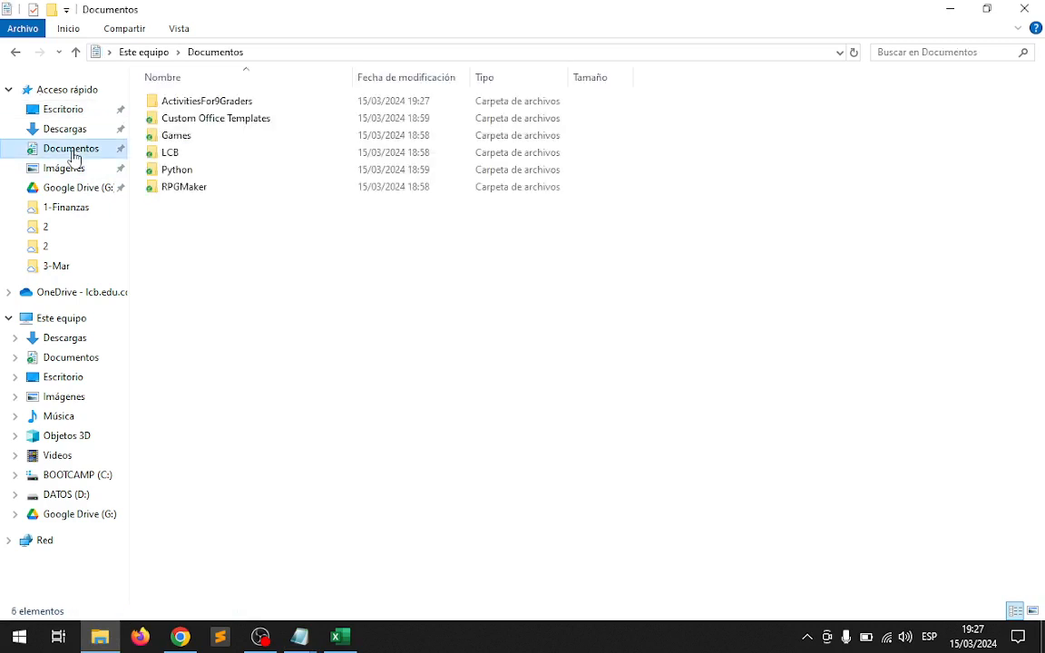
pyautogui.doubleClick(200, 103)
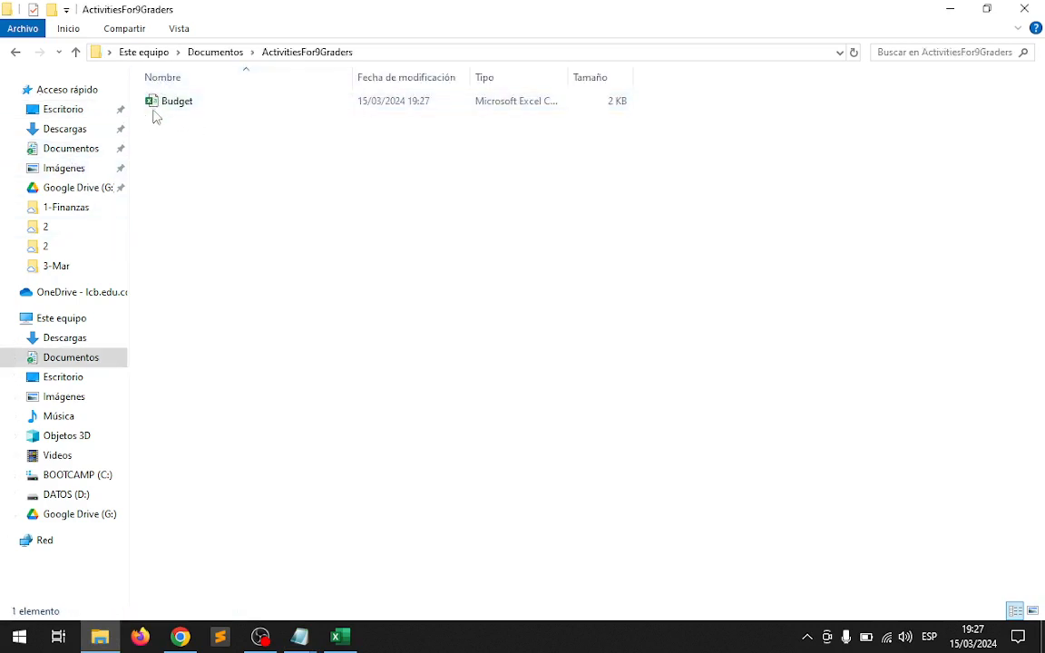
# Display the folder's contents as large icons, change them to extra large icons, and select the Budget file.
pyautogui.click(178, 28)
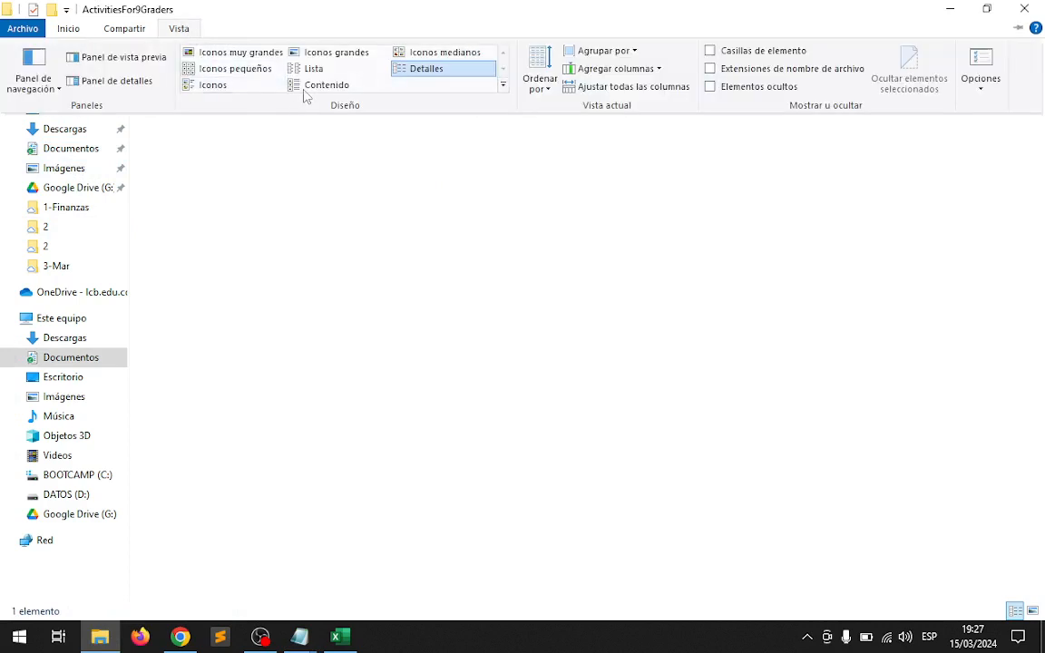
pyautogui.click(328, 56)
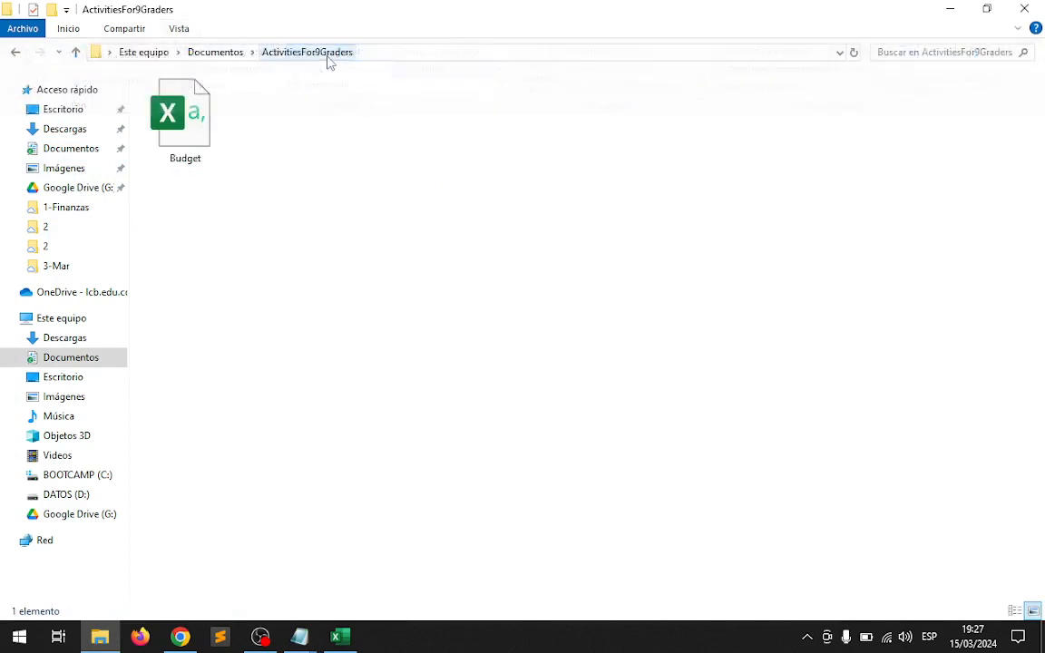
pyautogui.click(178, 28)
pyautogui.click(241, 52)
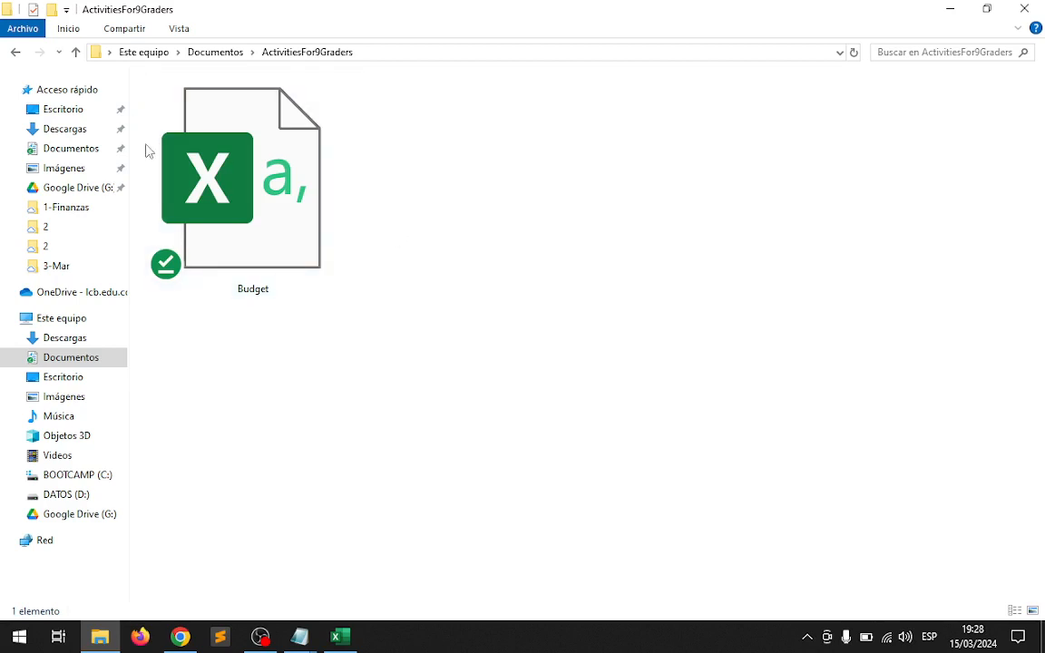
pyautogui.click(179, 154)
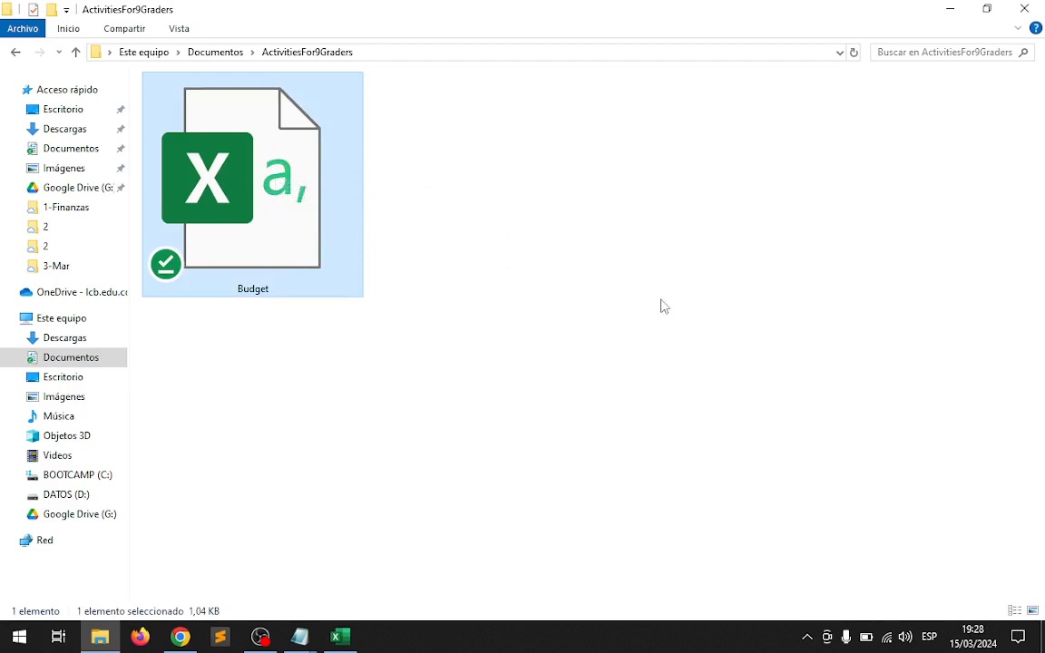
# Set the folder to the Details view and widen the Type column to show the full file type.
pyautogui.click(178, 28)
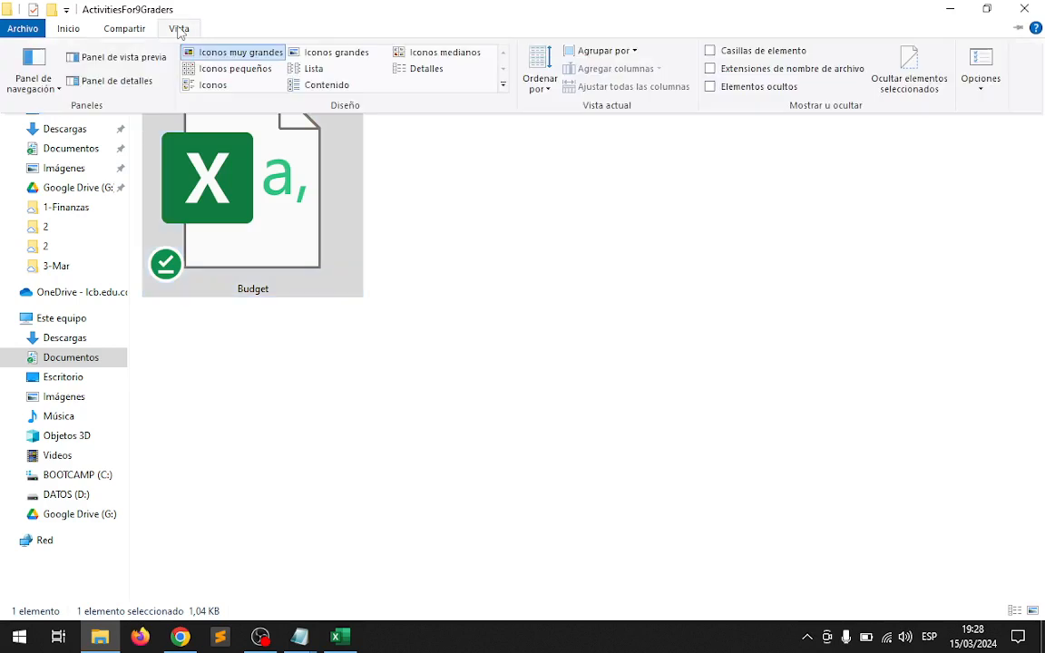
pyautogui.click(430, 70)
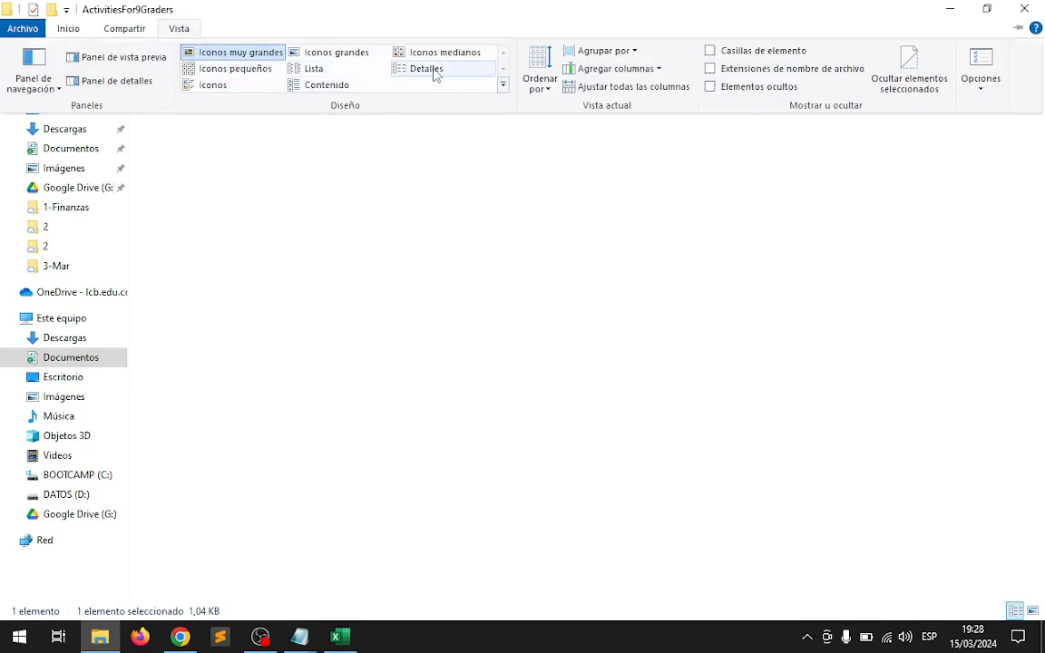
pyautogui.click(294, 225)
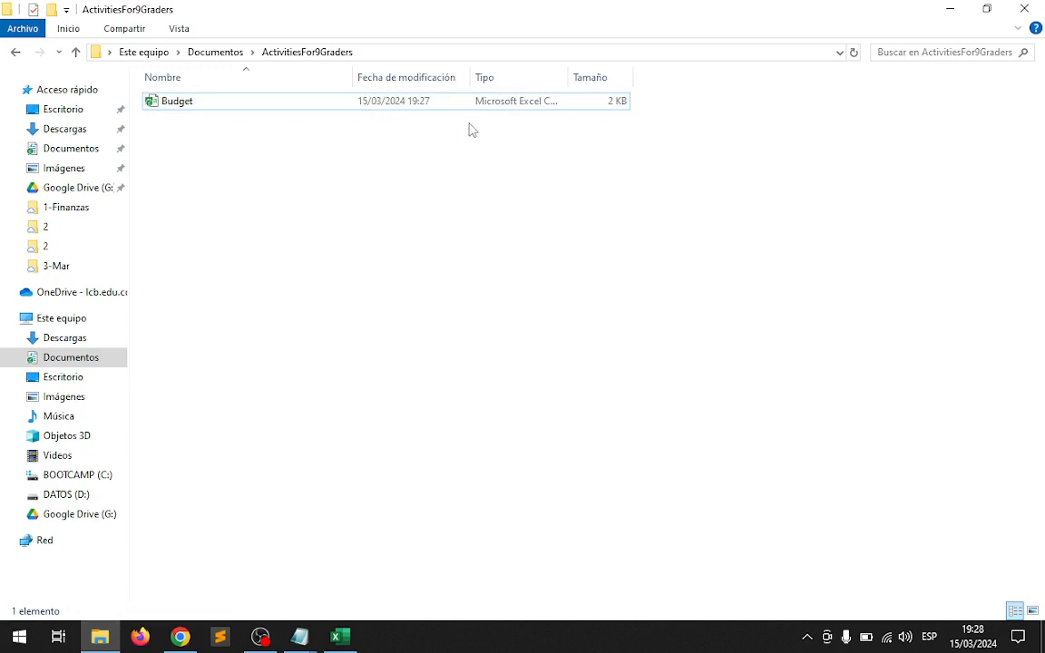
pyautogui.moveTo(570, 72); pyautogui.dragTo(674, 78)
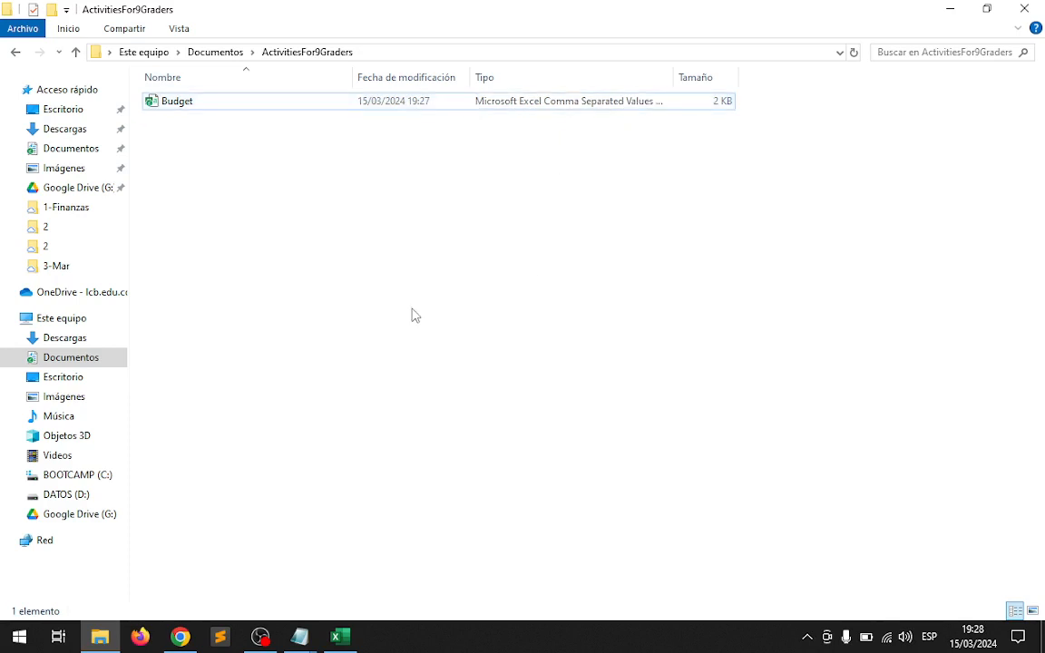
# Open the Budget file in Excel, dismissing the data-loss notice, and look over its hash-separated rows.
pyautogui.doubleClick(175, 103)
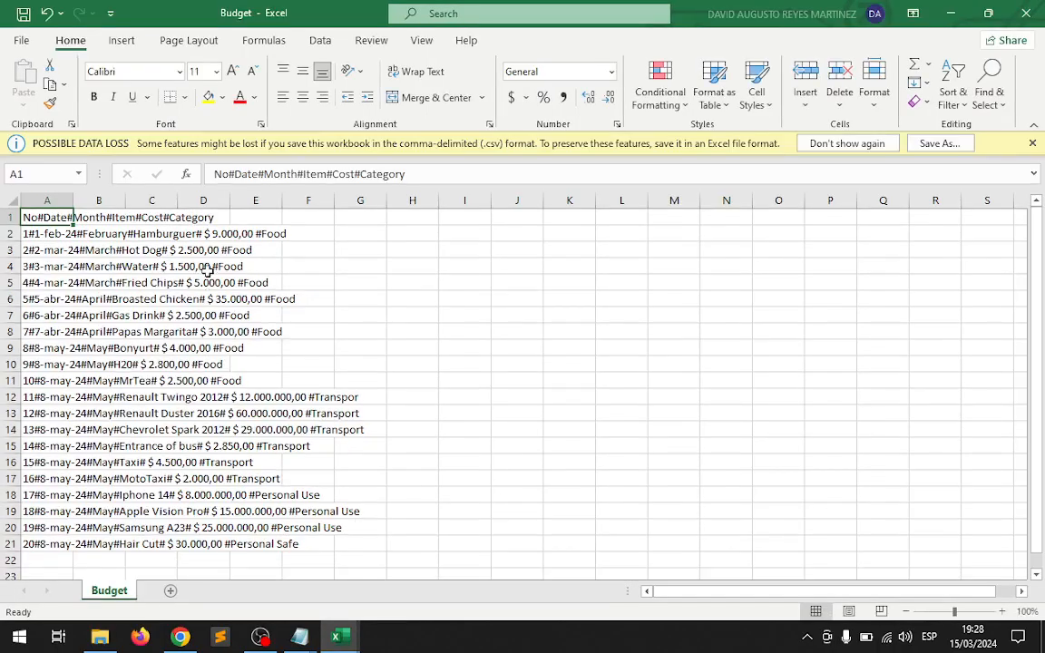
pyautogui.click(1034, 143)
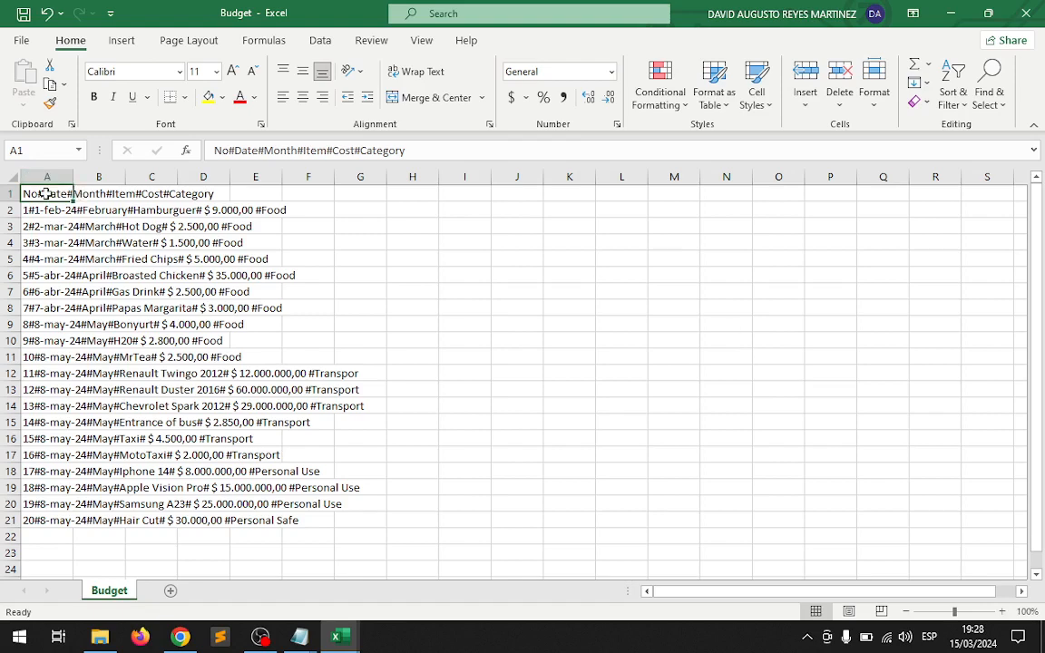
pyautogui.moveTo(46, 193); pyautogui.dragTo(410, 340)
pyautogui.scroll(4, 270, 383)
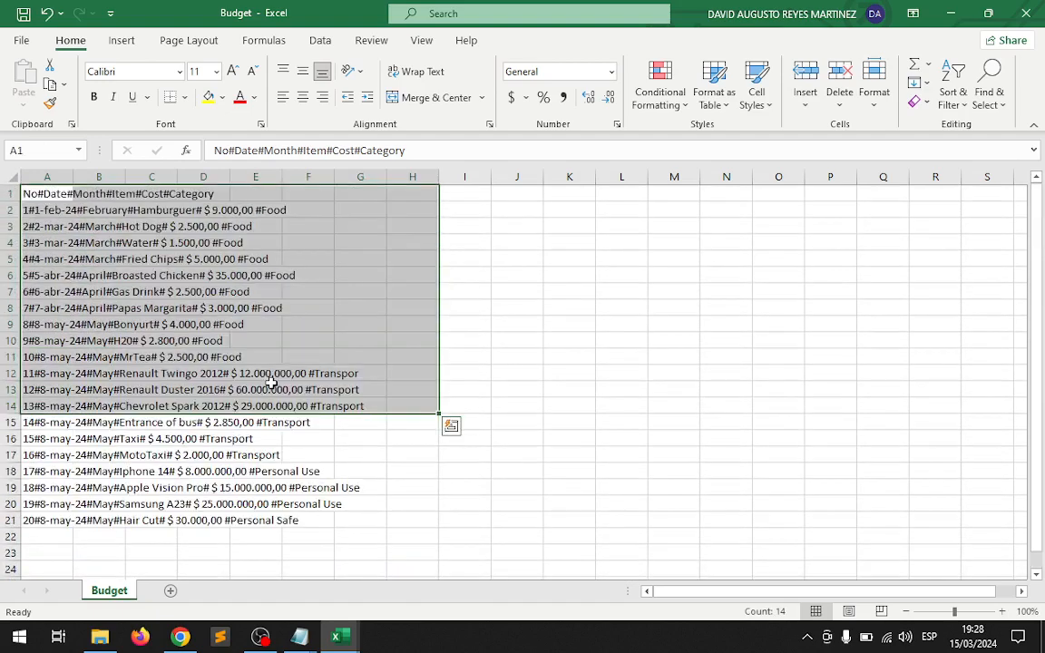
pyautogui.click(585, 357)
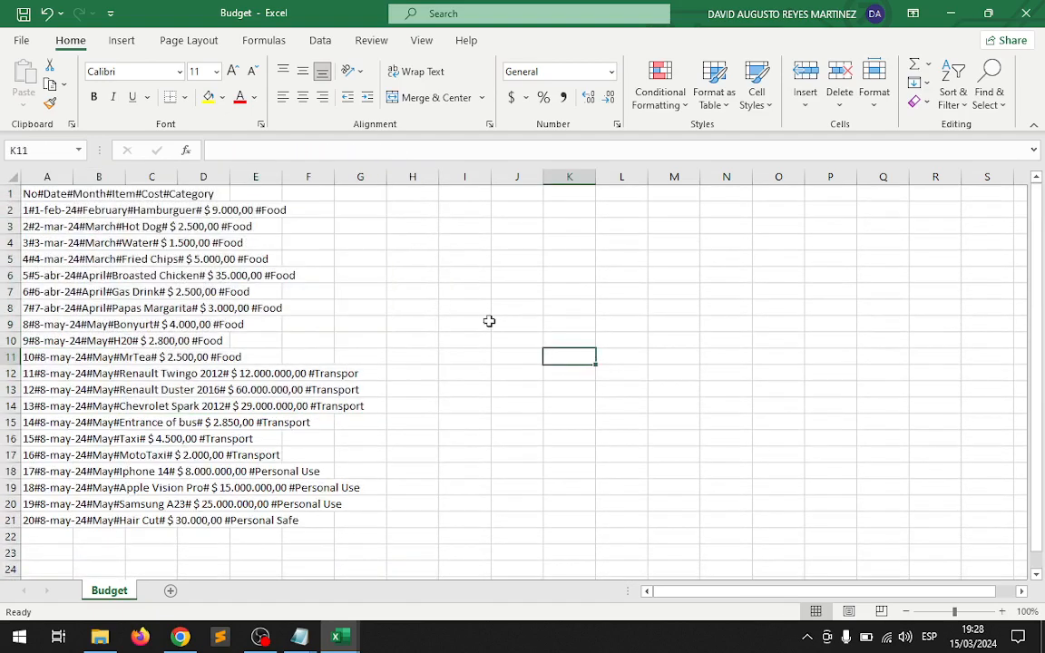
# Split column A with Text to Columns as delimited data, adding # as the other delimiter and keeping General format at $A$1.
pyautogui.click(55, 176)
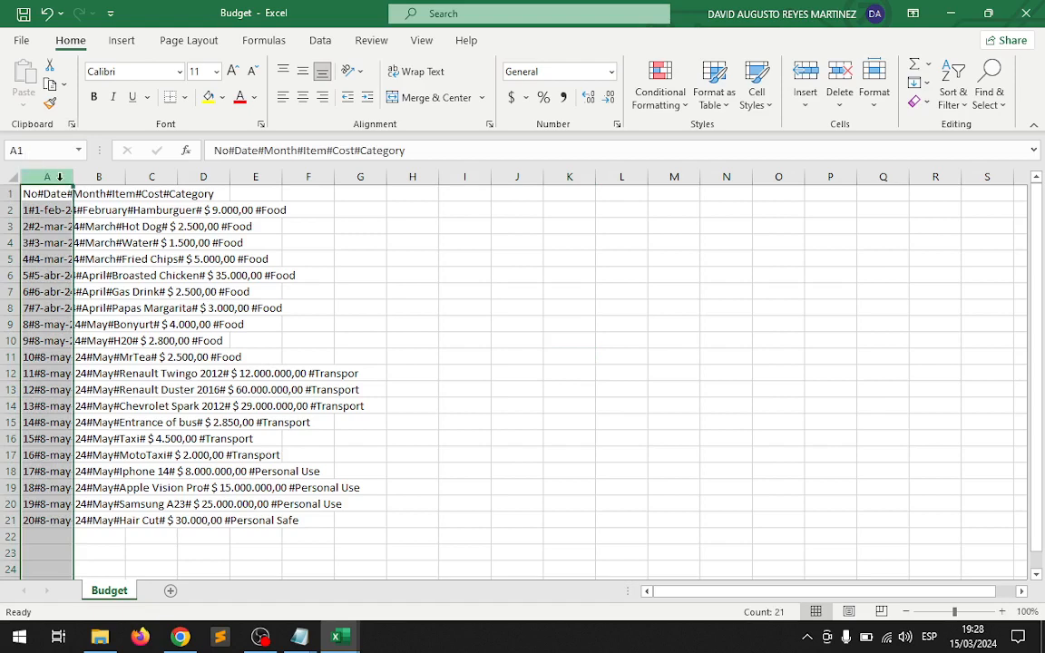
pyautogui.click(322, 43)
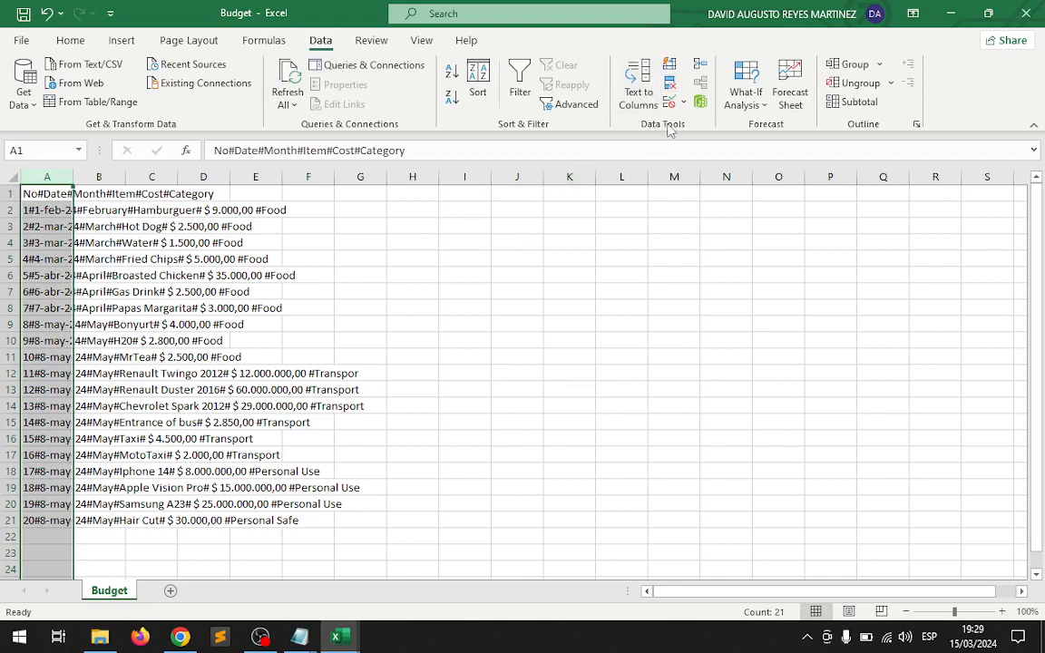
pyautogui.click(638, 81)
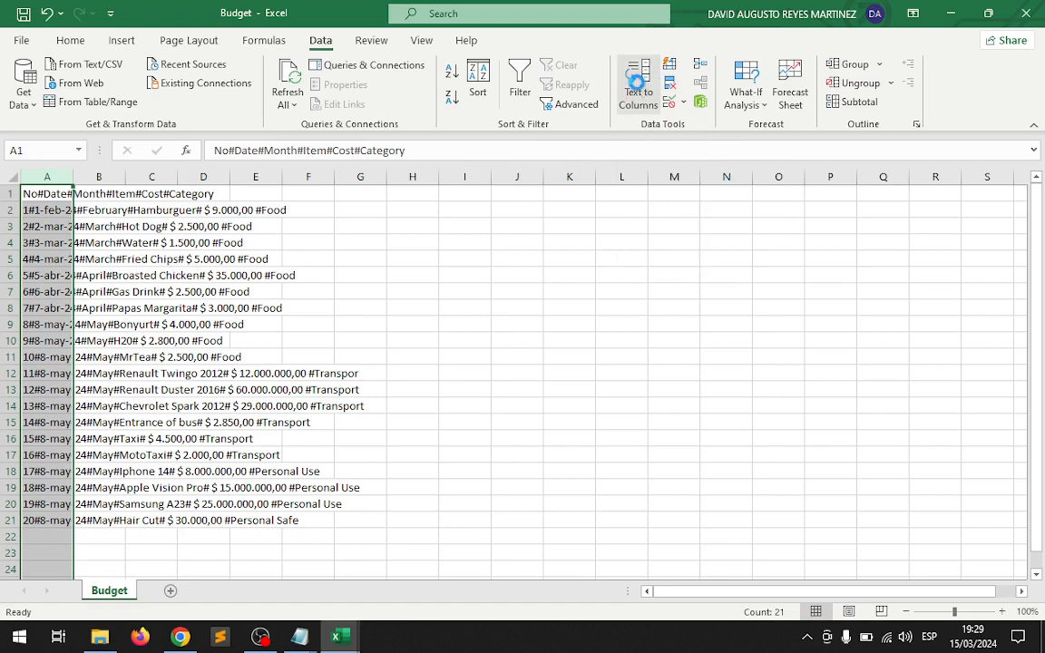
pyautogui.moveTo(555, 177); pyautogui.dragTo(486, 105)
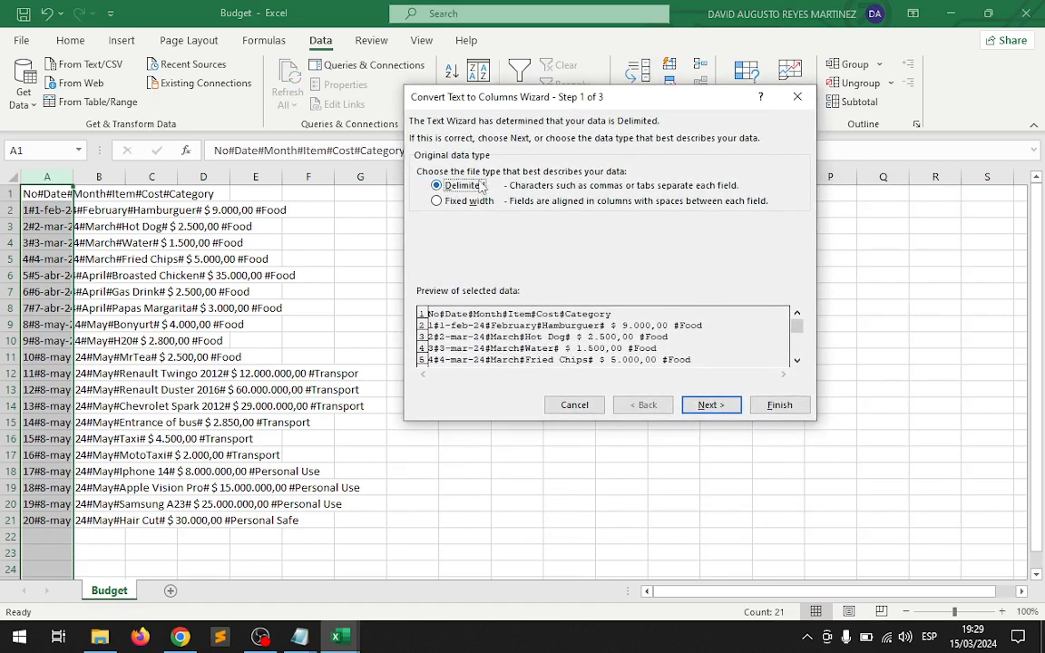
pyautogui.click(711, 405)
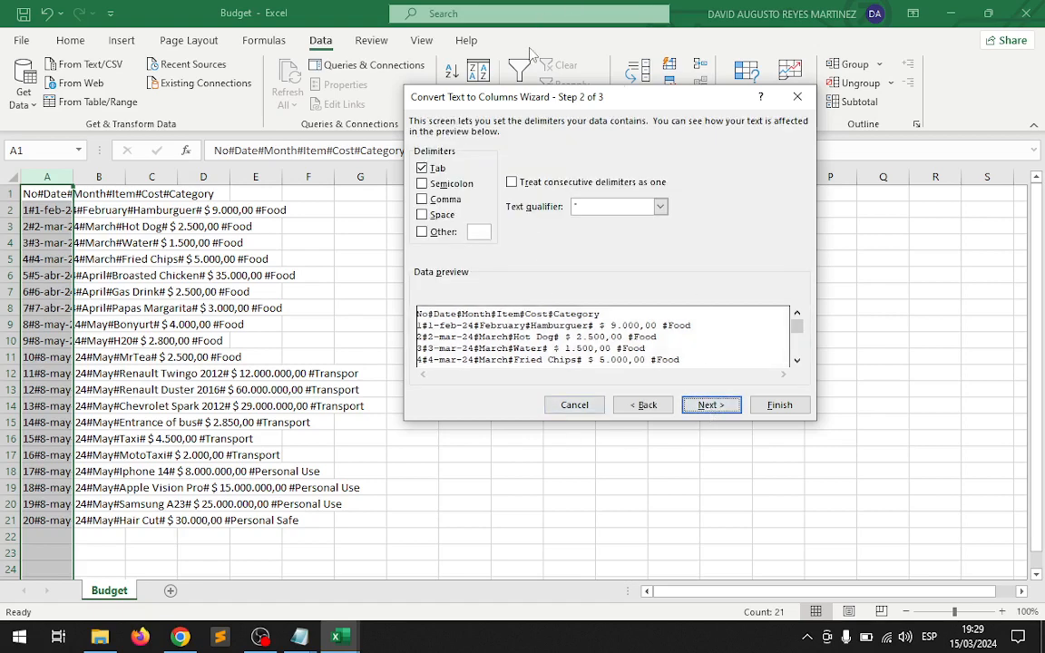
pyautogui.click(422, 233)
pyautogui.write('#')
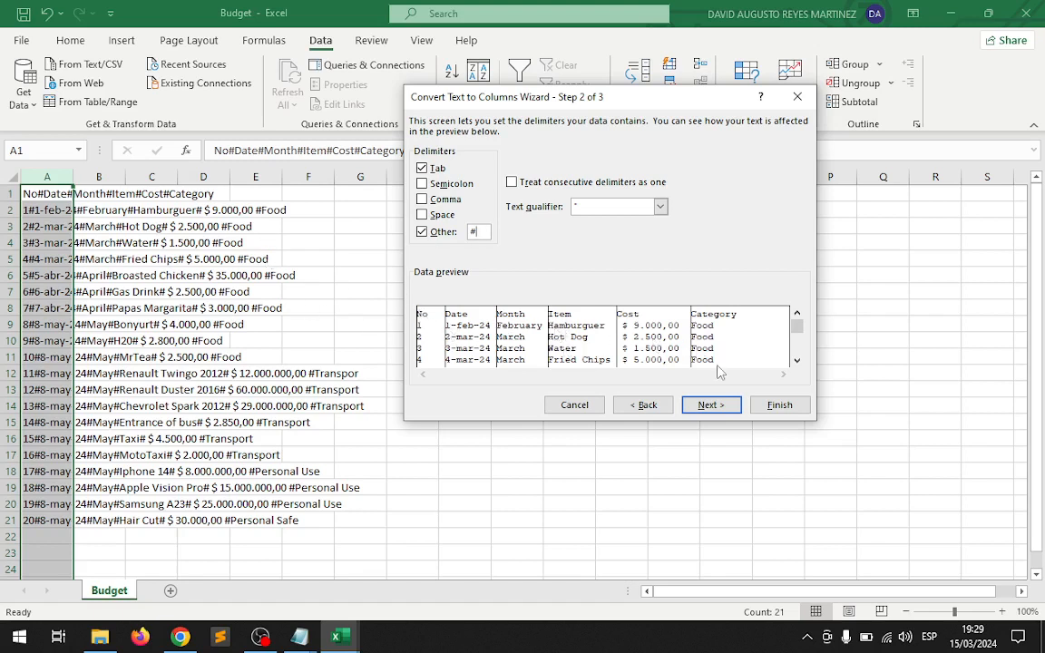
pyautogui.click(711, 406)
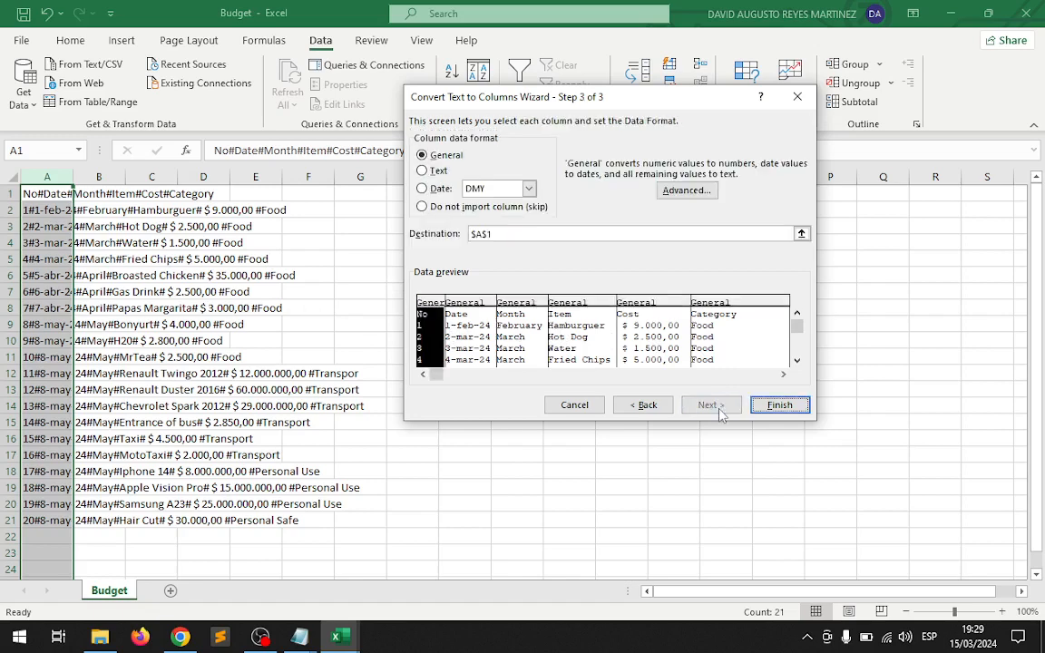
pyautogui.click(772, 410)
pyautogui.click(719, 420)
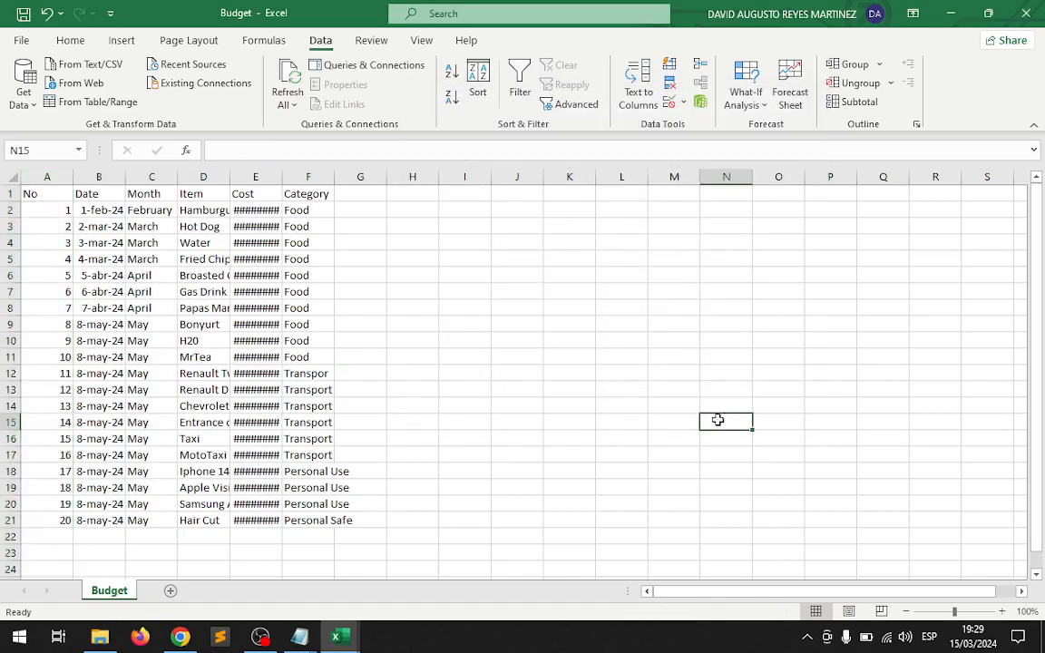
# Fit the Cost column's width to its amounts and close the Budget workbook without saving the changes.
pyautogui.doubleClick(282, 176)
pyautogui.click(555, 309)
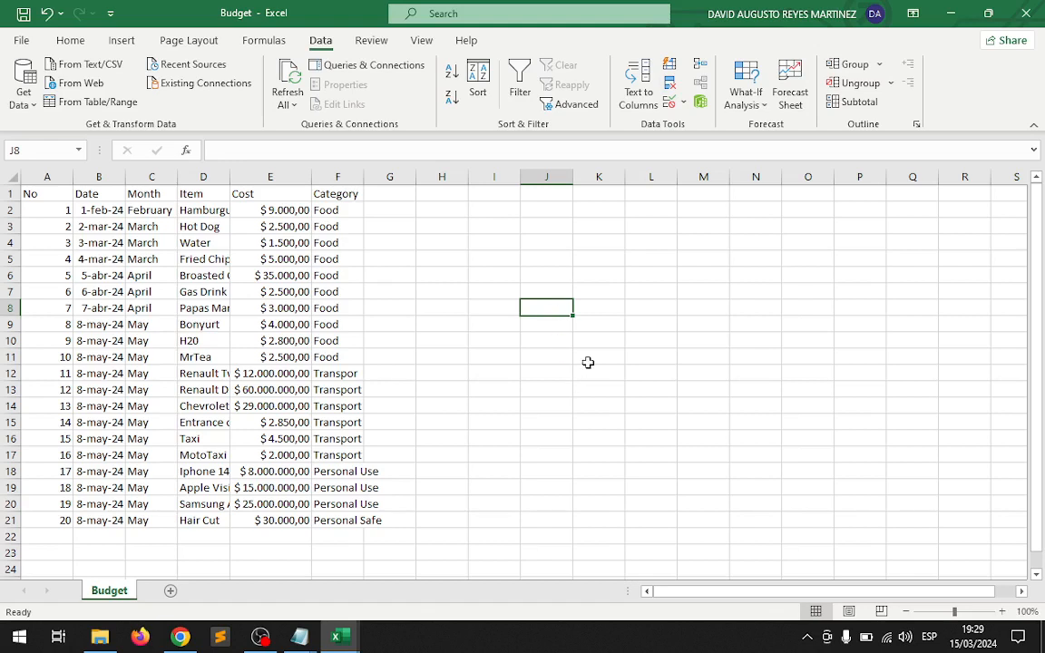
pyautogui.click(1026, 13)
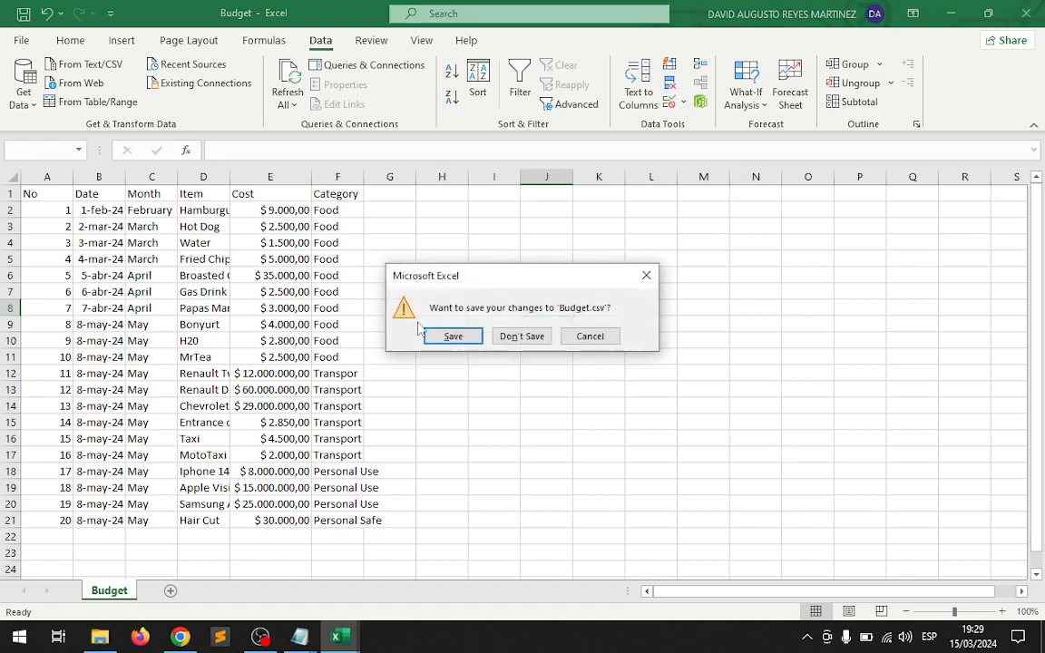
pyautogui.click(527, 341)
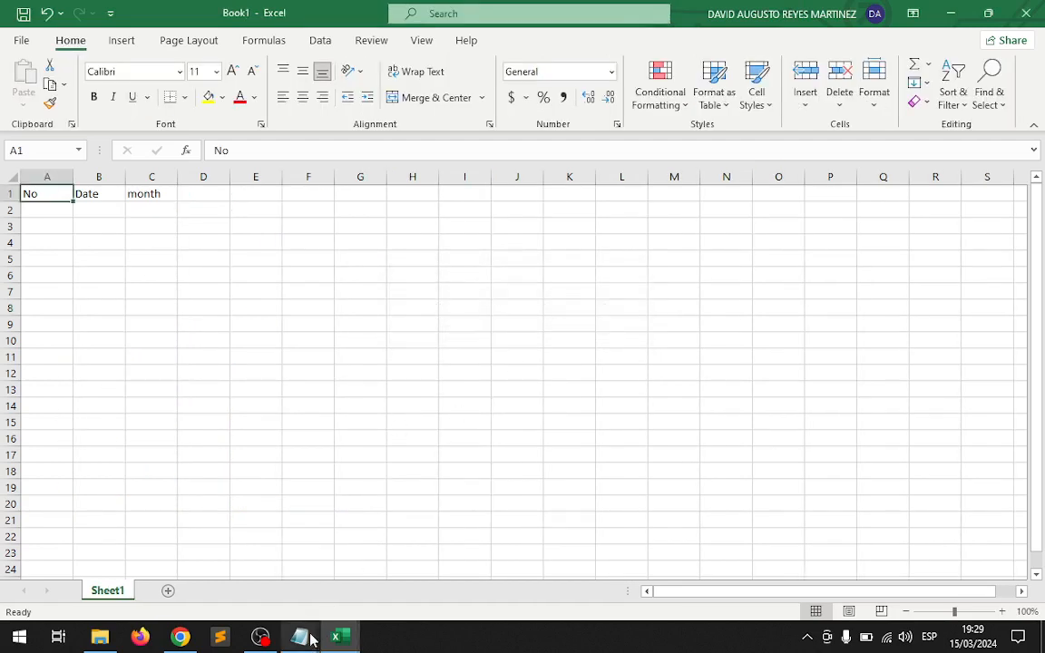
# Switch to the Budget file in Notepad and replace every period with nothing throughout the text.
pyautogui.moveTo(311, 639)
pyautogui.click(241, 548)
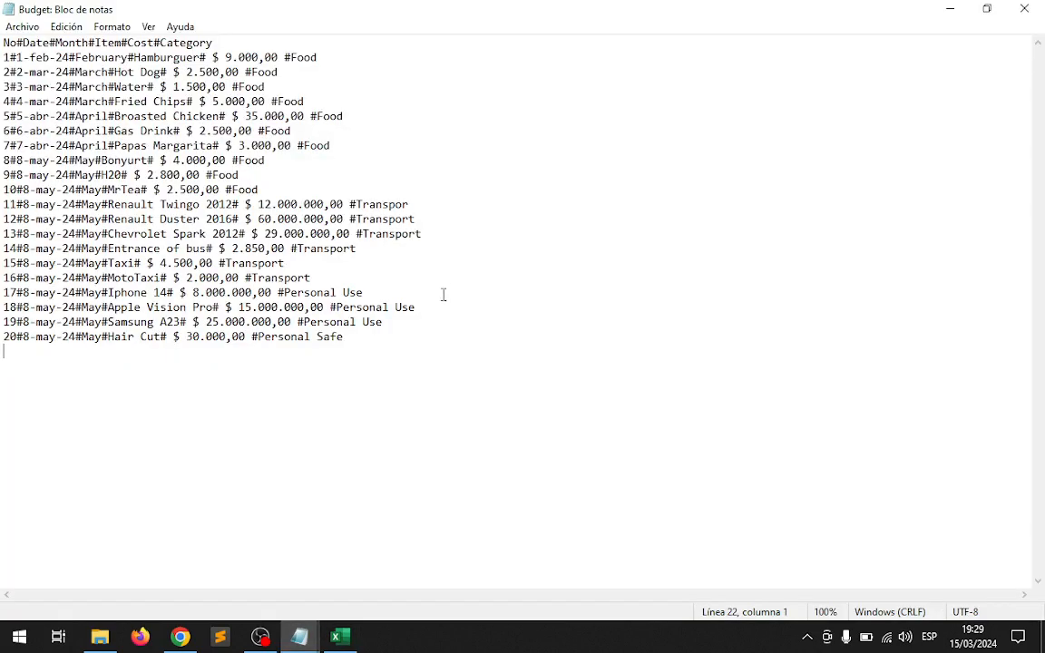
pyautogui.click(425, 151)
pyautogui.click(68, 26)
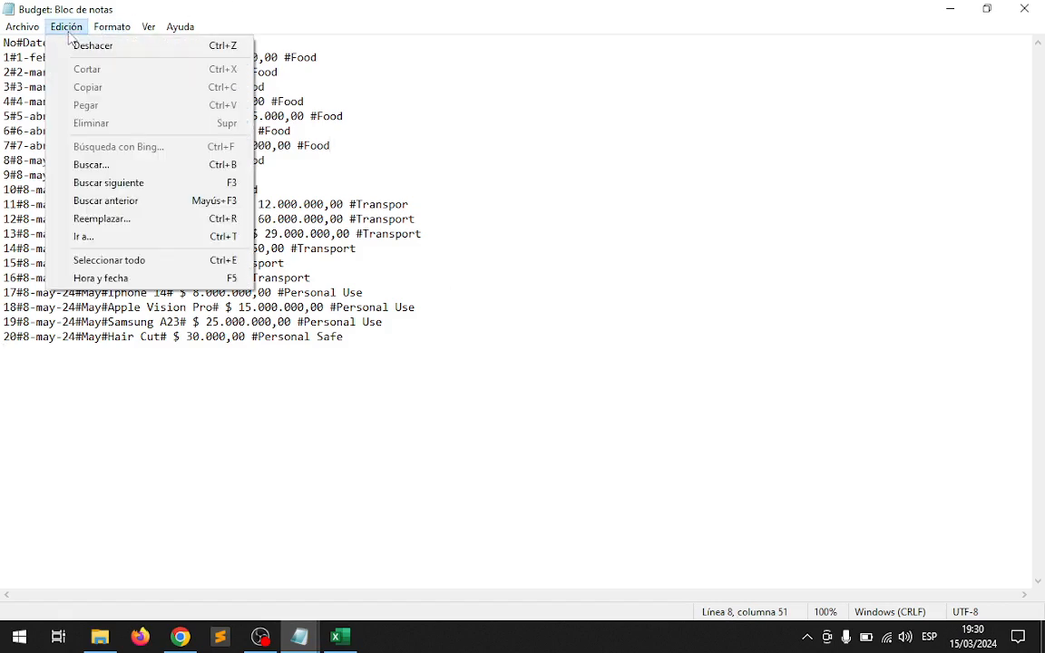
pyautogui.click(101, 219)
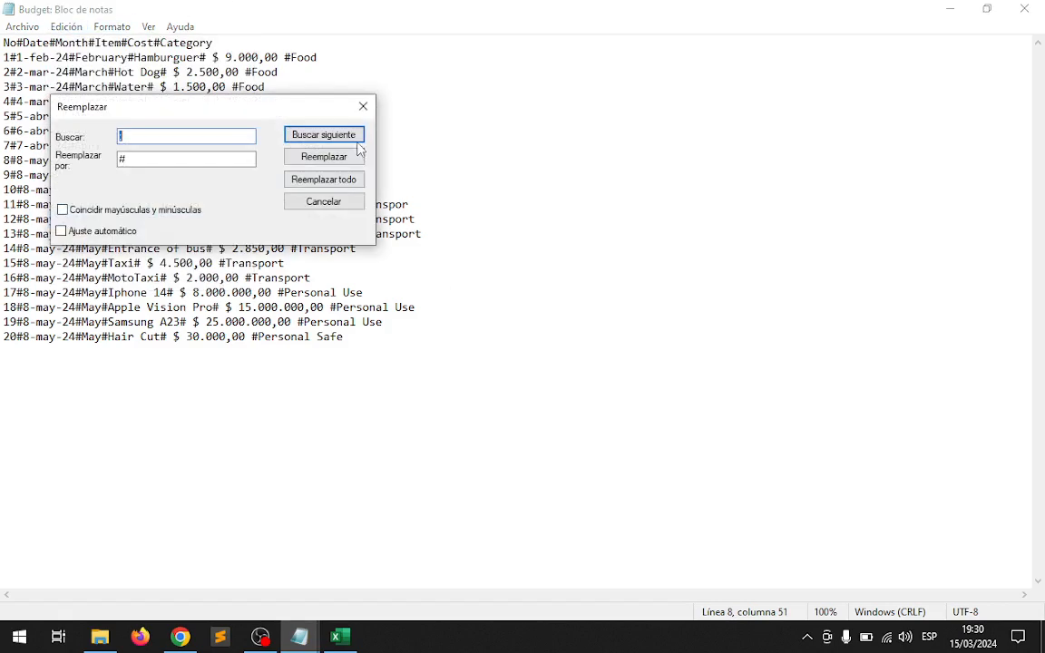
pyautogui.moveTo(250, 107); pyautogui.dragTo(668, 177)
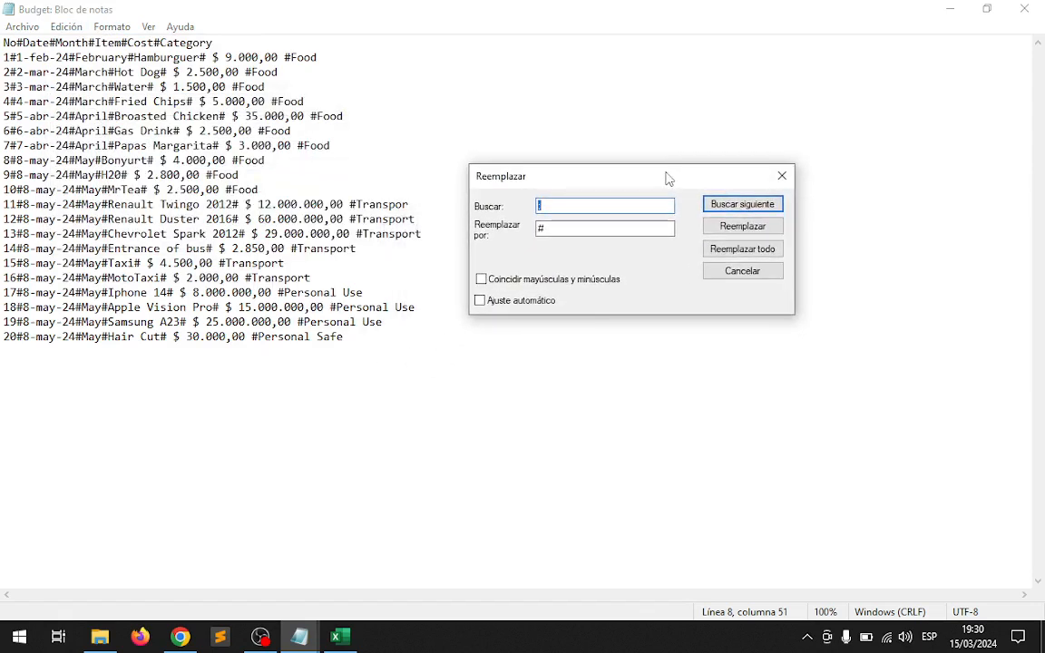
pyautogui.write('.')
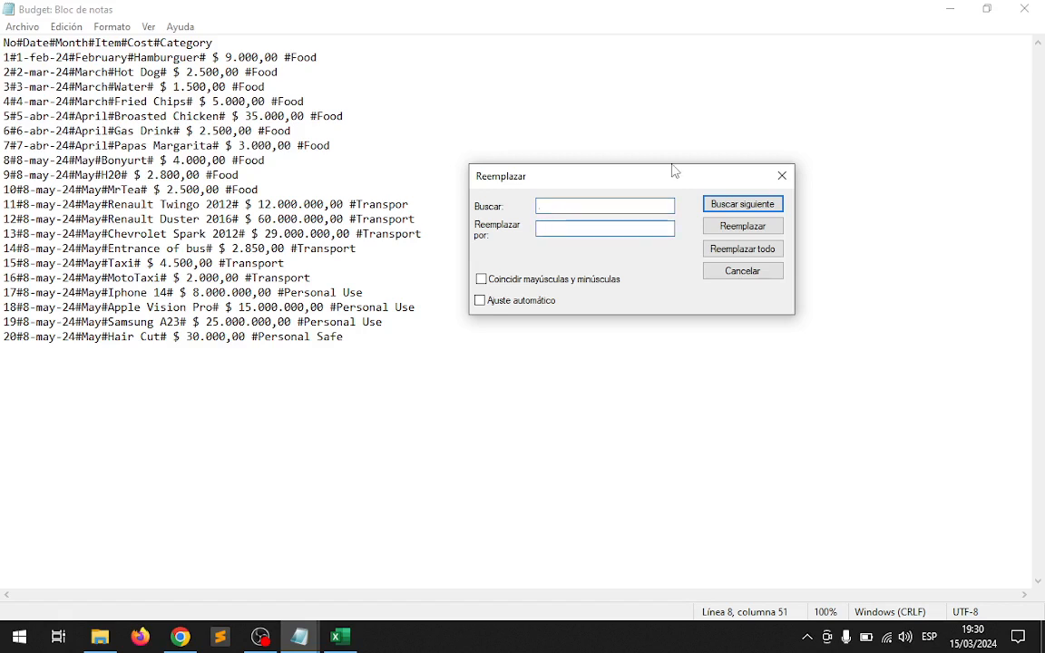
pyautogui.click(726, 251)
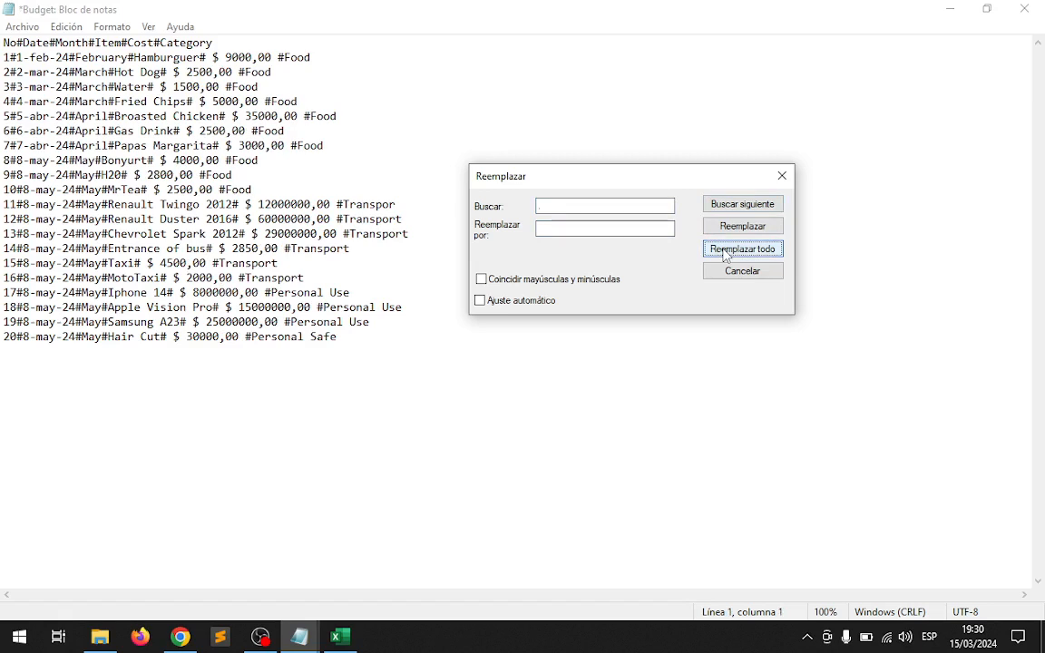
# Remove all commas and all $ signs from the text by replacing each with nothing, and close the Replace dialog.
pyautogui.moveTo(584, 210); pyautogui.dragTo(481, 207)
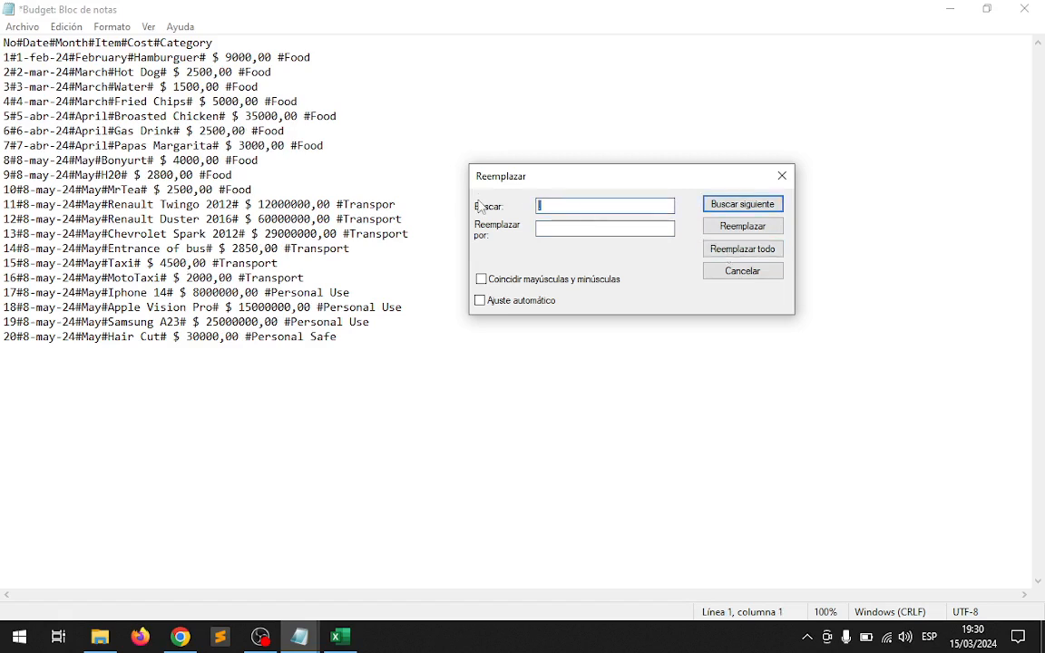
pyautogui.write(',')
pyautogui.click(770, 249)
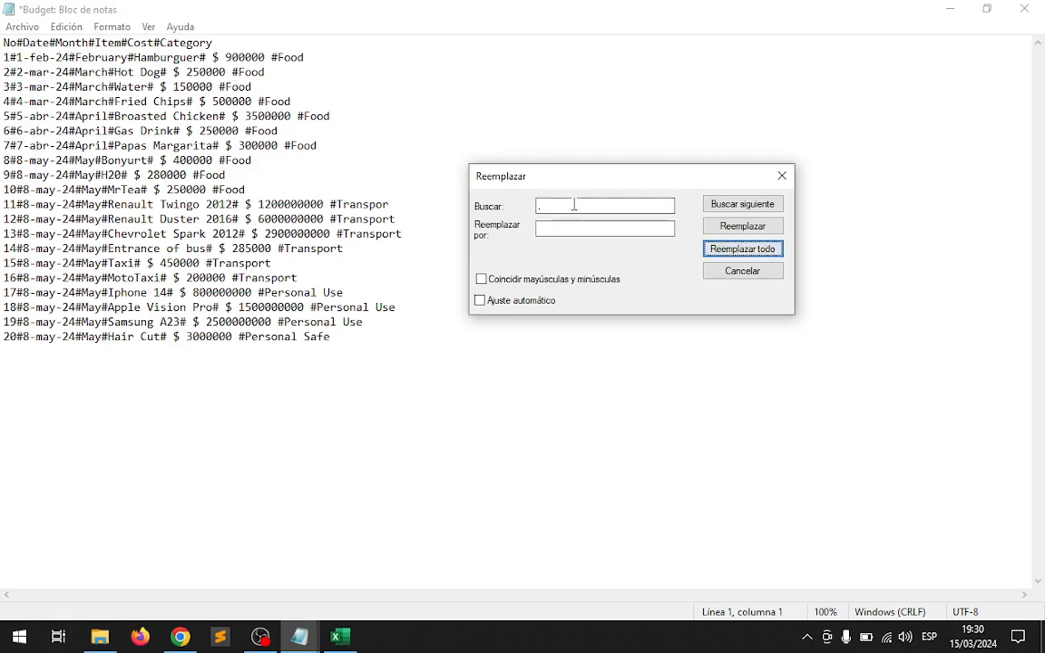
pyautogui.moveTo(575, 206); pyautogui.dragTo(458, 188)
pyautogui.write('$')
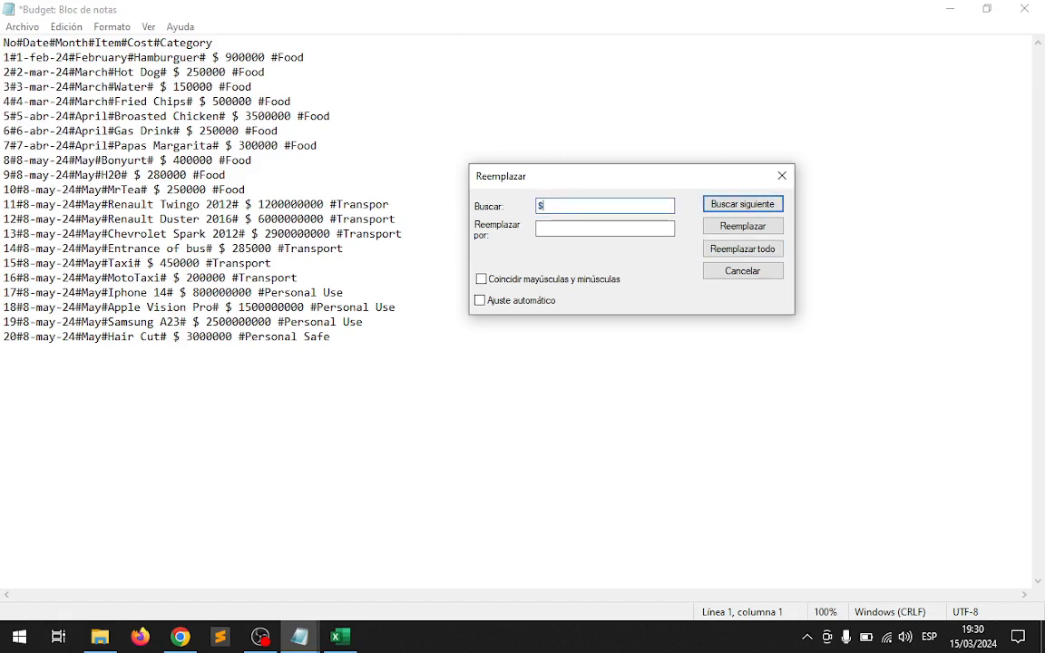
pyautogui.click(759, 250)
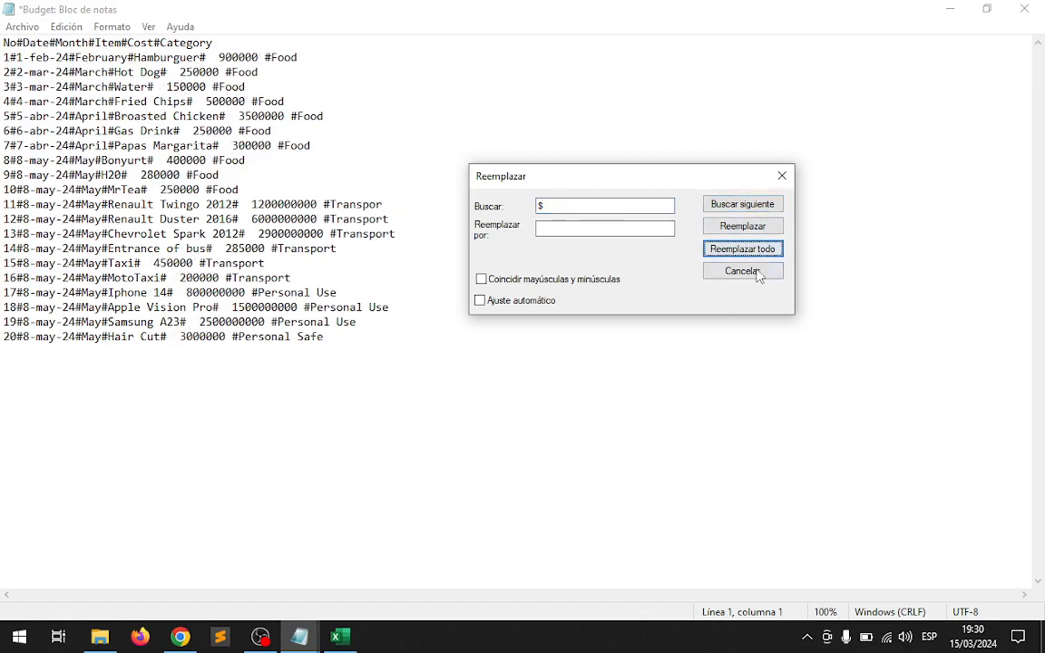
pyautogui.click(759, 272)
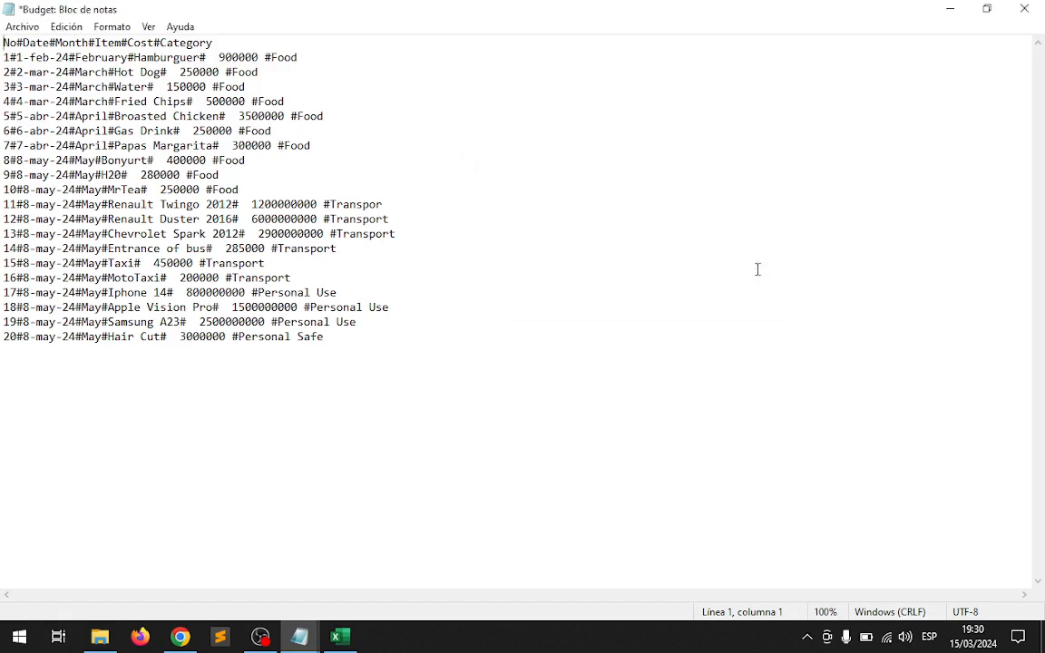
# Delete the two spaces before the cost in rows 1 to 4, from Hamburguer to Fried Chips.
pyautogui.click(218, 57)
pyautogui.press('BackSpace')
pyautogui.press('BackSpace')
pyautogui.click(179, 72)
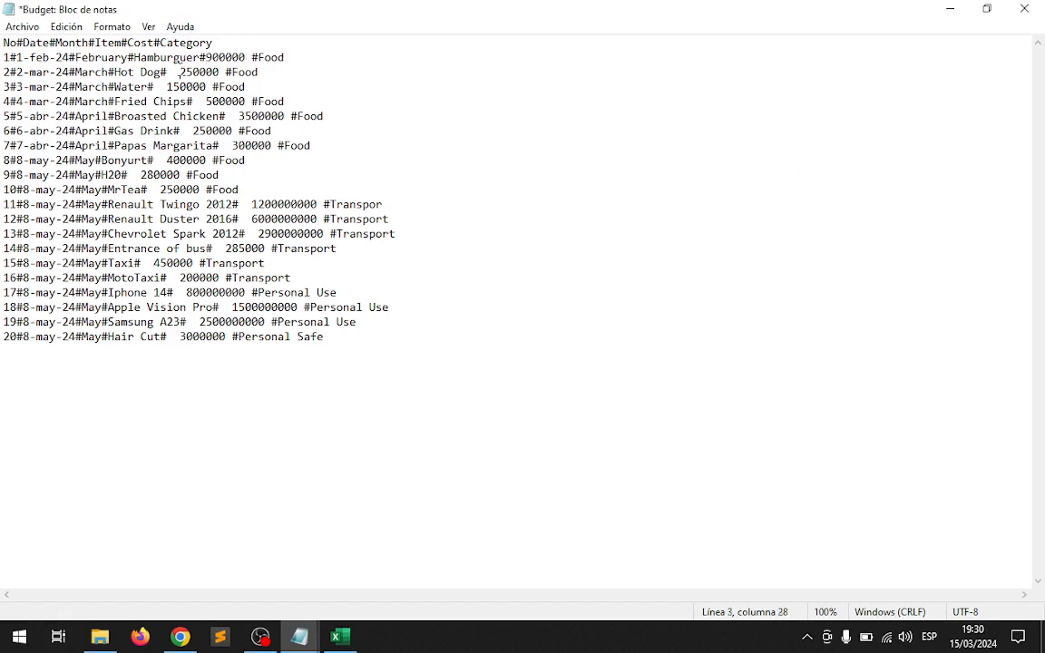
pyautogui.press('BackSpace')
pyautogui.press('BackSpace')
pyautogui.click(167, 87)
pyautogui.press('BackSpace')
pyautogui.press('BackSpace')
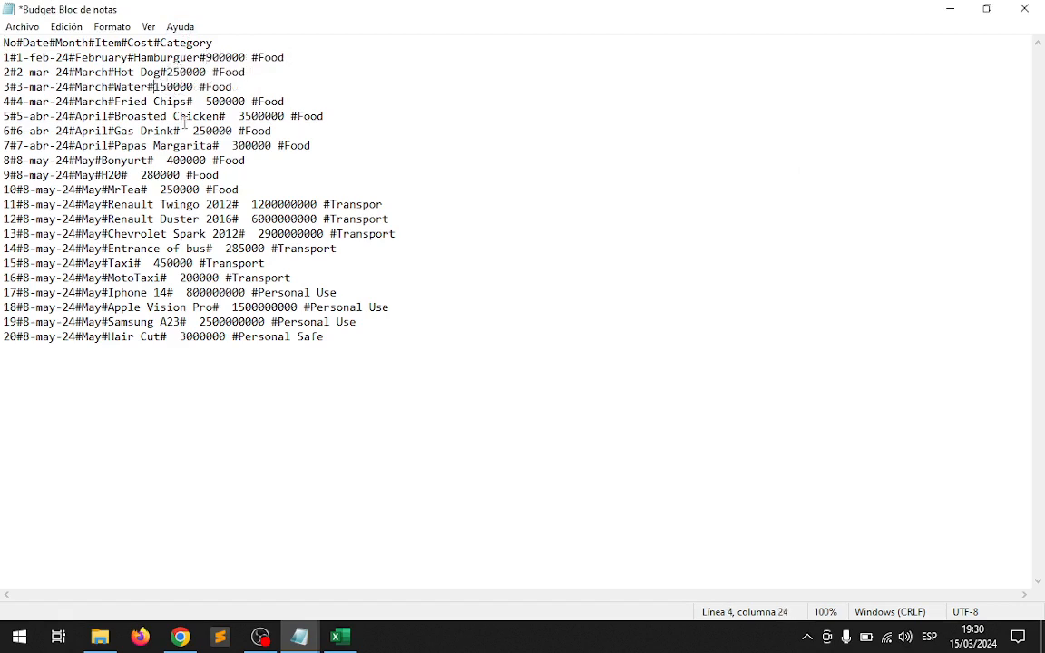
pyautogui.click(204, 102)
pyautogui.press('BackSpace')
pyautogui.press('BackSpace')
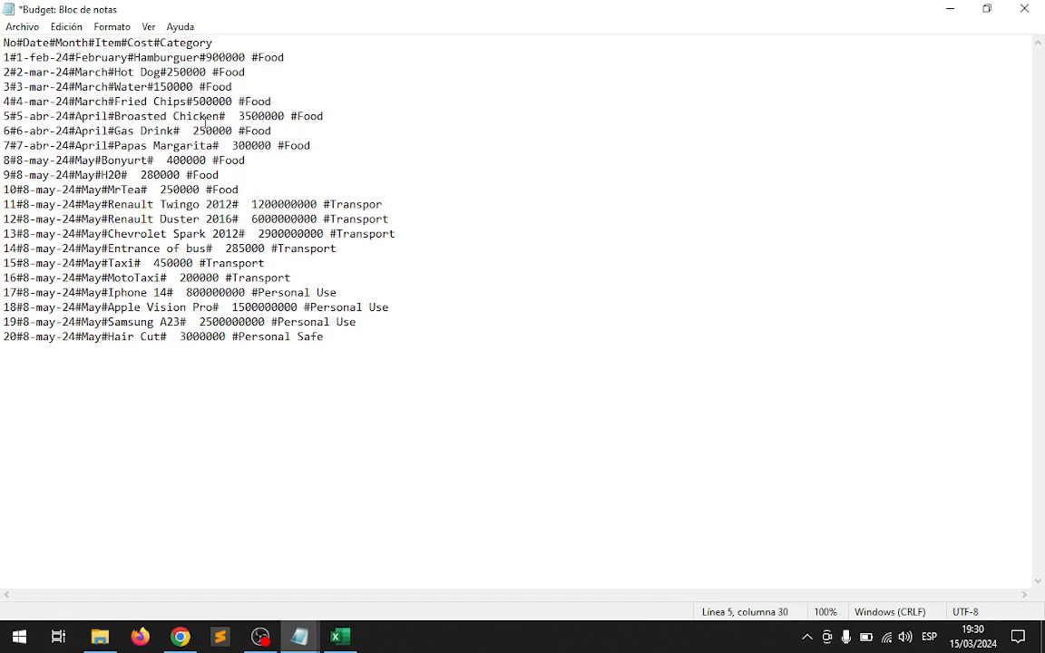
# Delete the spaces before the cost in rows 6, 8, 9 and 10: Gas Drink, Bonyurt, H20 and MrTea.
pyautogui.click(193, 130)
pyautogui.press('BackSpace')
pyautogui.press('BackSpace')
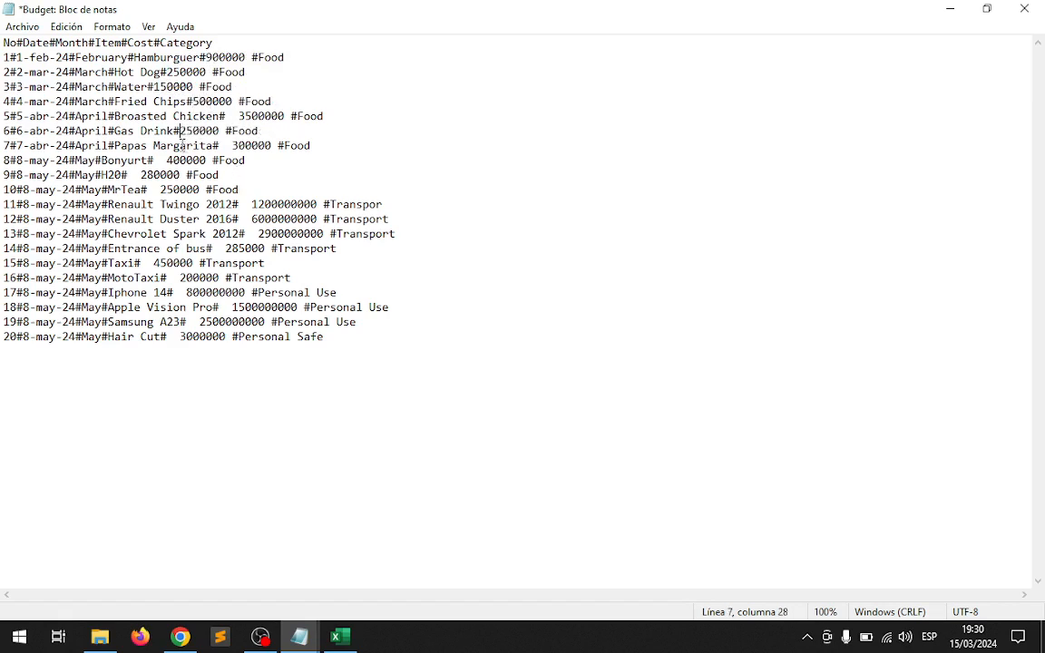
pyautogui.click(163, 160)
pyautogui.press('BackSpace')
pyautogui.press('Delete')
pyautogui.click(141, 174)
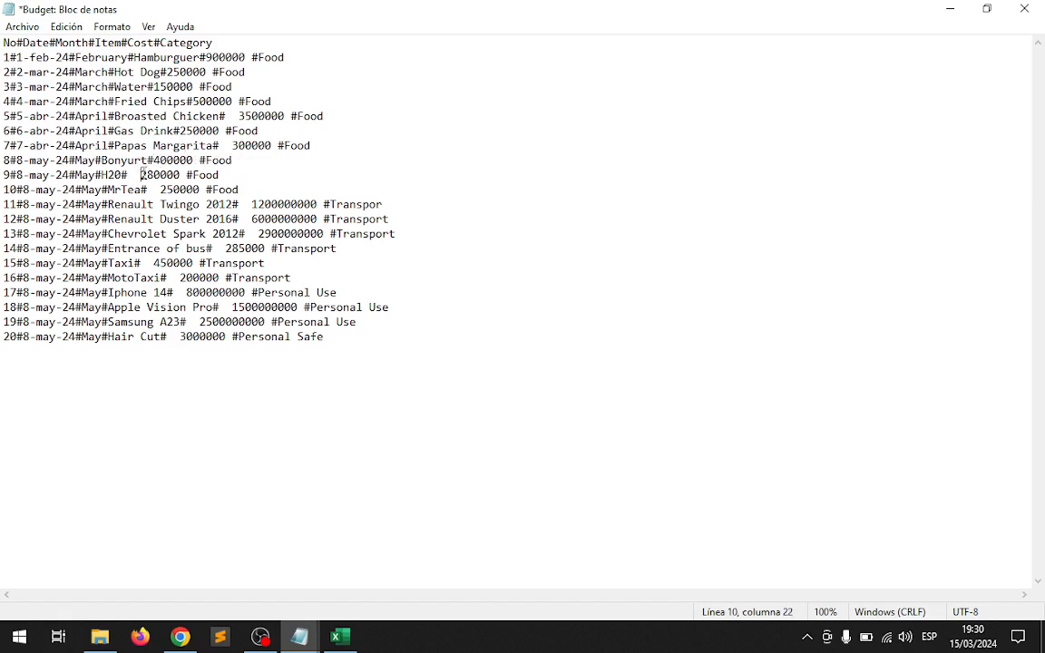
pyautogui.press('BackSpace')
pyautogui.press('BackSpace')
pyautogui.click(161, 189)
pyautogui.press('BackSpace')
pyautogui.press('BackSpace')
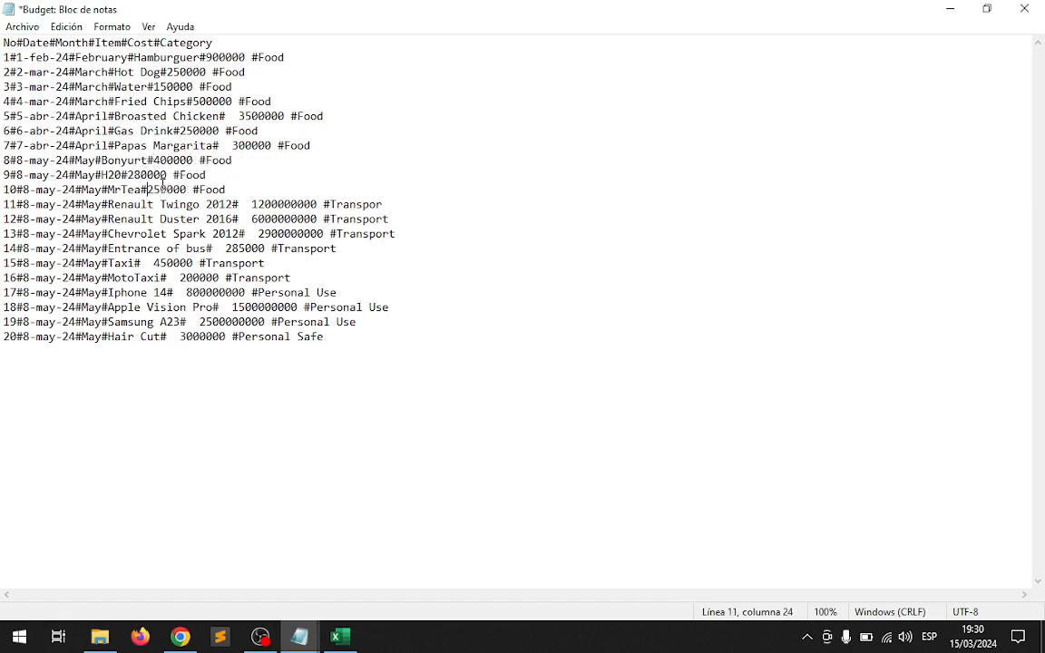
# Delete the spaces before the cost in rows 11 to 14, from Renault Twingo 2012 to Entrance of bus.
pyautogui.click(253, 206)
pyautogui.press('BackSpace')
pyautogui.press('BackSpace')
pyautogui.click(254, 220)
pyautogui.press('BackSpace')
pyautogui.press('BackSpace')
pyautogui.click(256, 234)
pyautogui.press('BackSpace')
pyautogui.press('BackSpace')
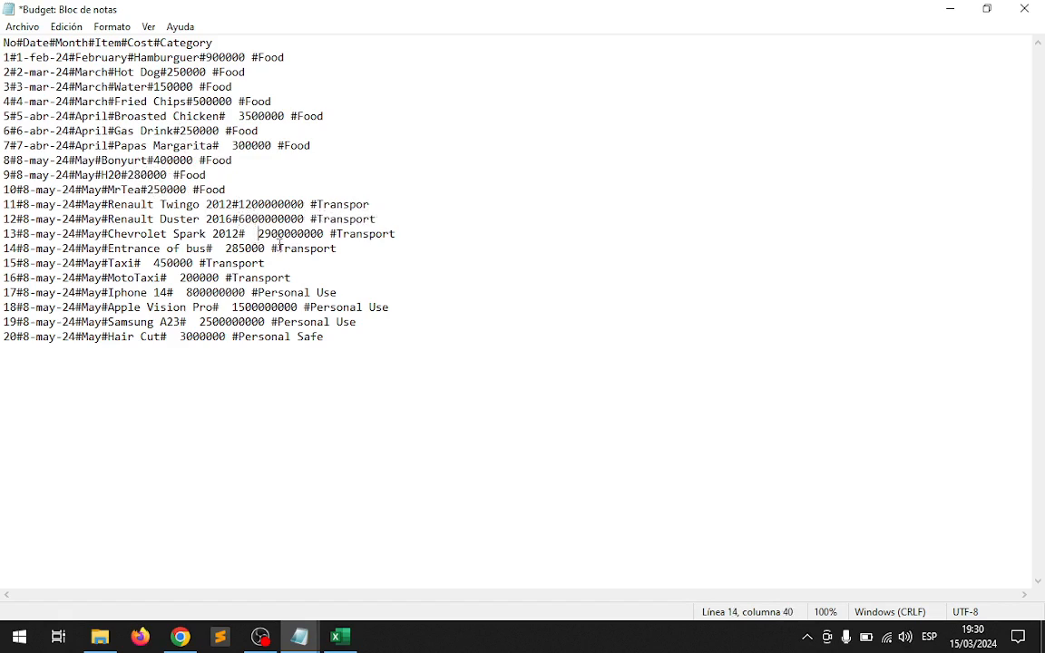
pyautogui.click(225, 248)
pyautogui.press('BackSpace')
# Delete the spaces before the cost in the Taxi and MotoTaxi rows, plus the space after the Taxi cost.
pyautogui.press('BackSpace')
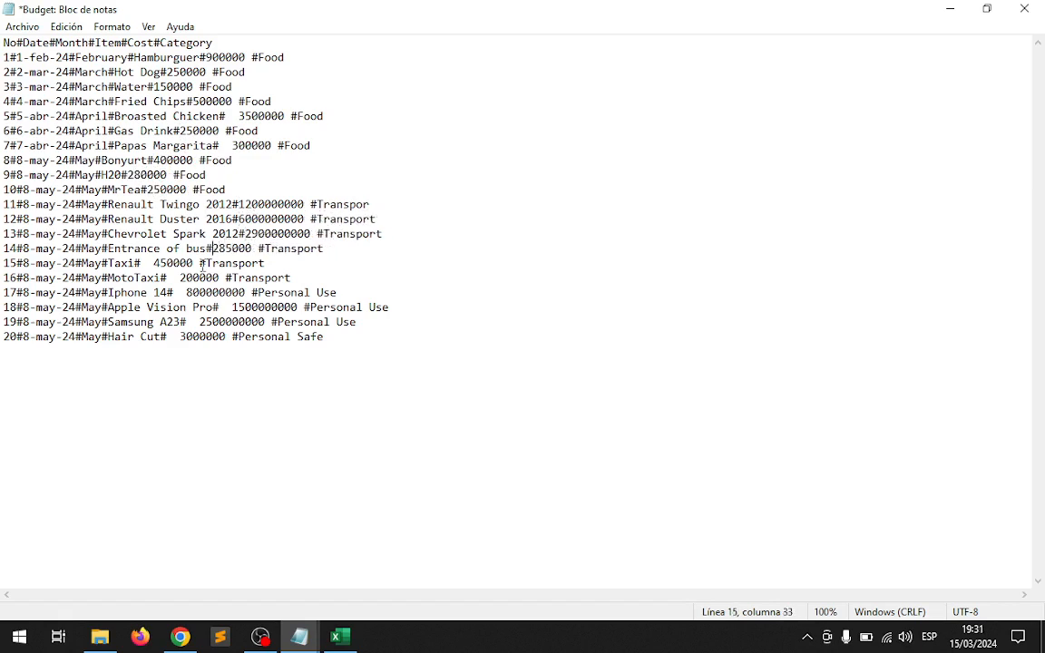
pyautogui.click(155, 263)
pyautogui.press('BackSpace')
pyautogui.press('BackSpace')
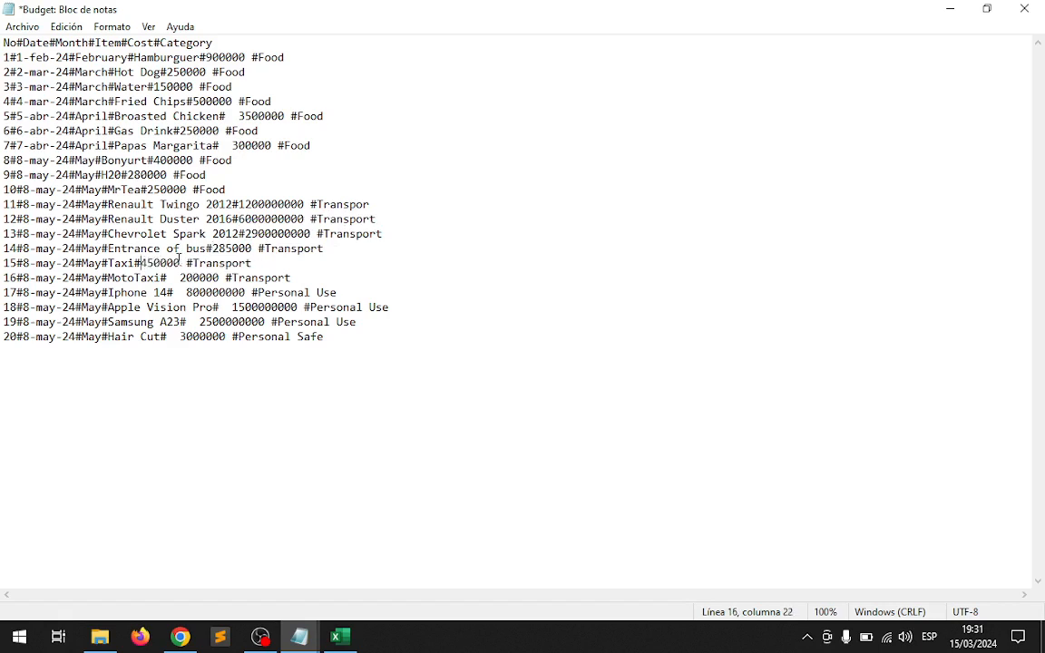
pyautogui.click(189, 262)
pyautogui.press('BackSpace')
pyautogui.click(182, 277)
# Delete the spaces before the cost in rows 17 to 20, from Iphone 14 to Hair Cut.
pyautogui.press('BackSpace')
pyautogui.press('BackSpace')
pyautogui.click(186, 292)
pyautogui.press('BackSpace')
pyautogui.press('BackSpace')
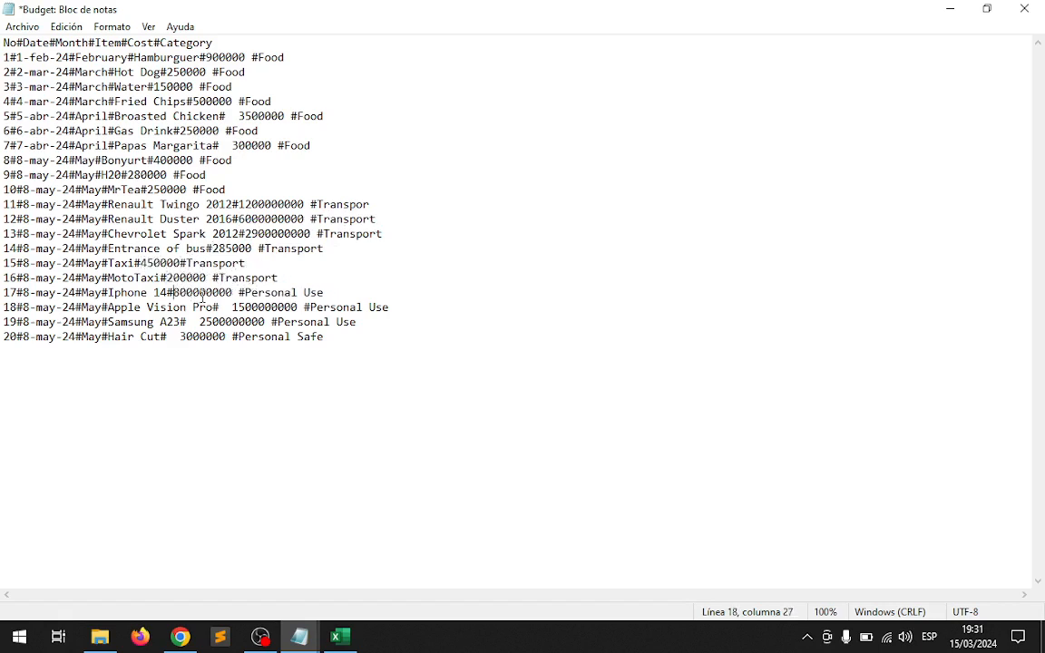
pyautogui.click(231, 307)
pyautogui.press('BackSpace')
pyautogui.press('BackSpace')
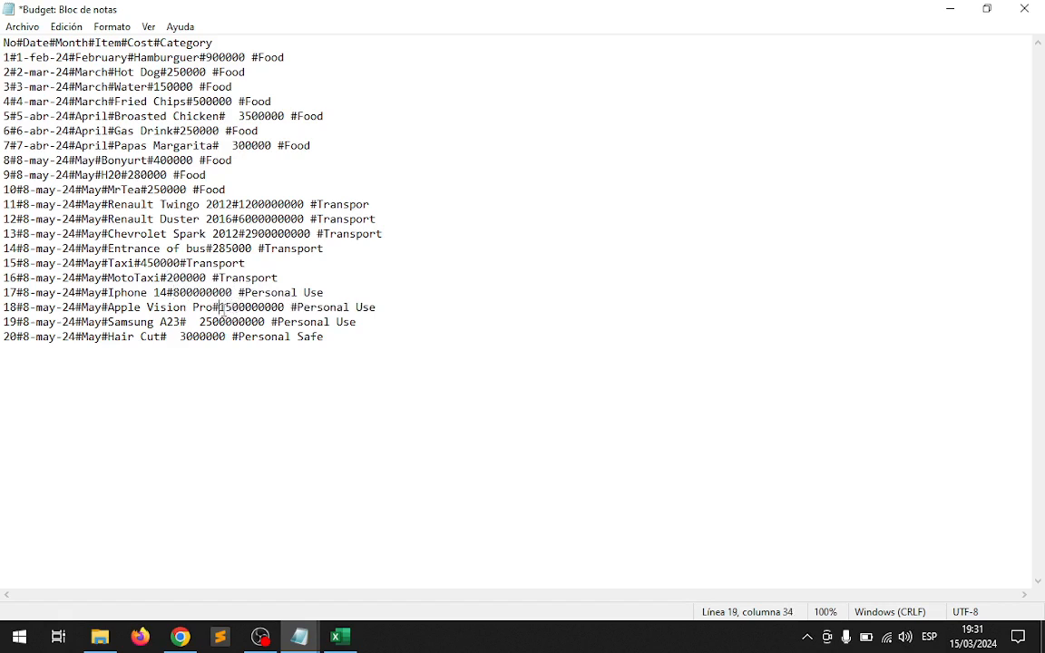
pyautogui.click(199, 323)
pyautogui.press('BackSpace')
pyautogui.press('BackSpace')
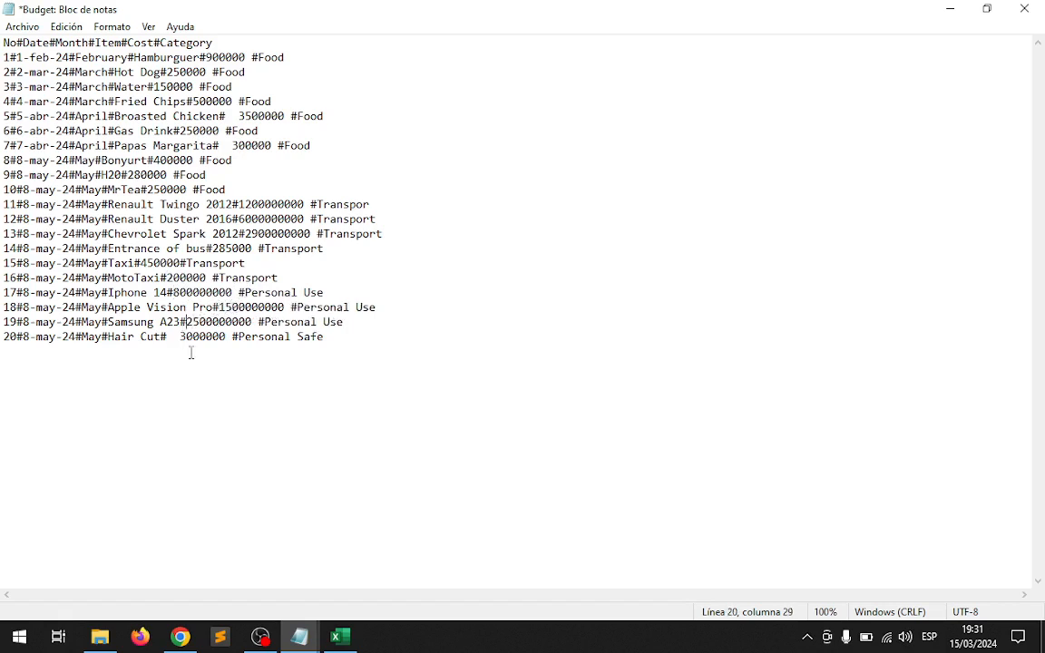
pyautogui.click(179, 338)
pyautogui.press('BackSpace')
pyautogui.press('BackSpace')
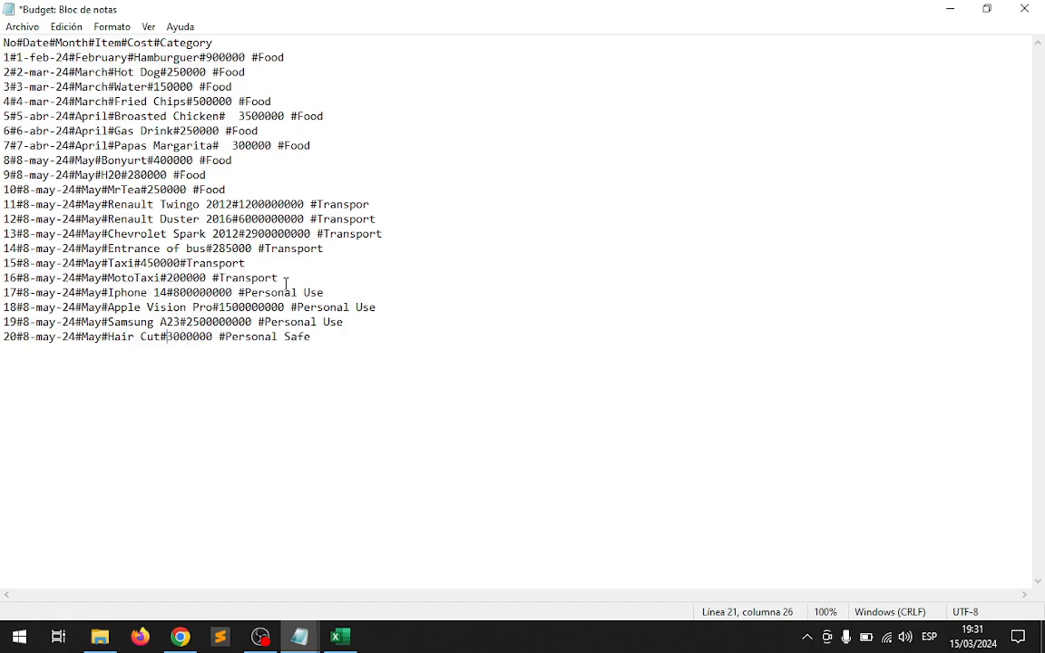
# Save the edited Budget text and reopen the file from the ActivitiesFor9Graders folder in Excel, dismissing the data-loss notice.
pyautogui.click(25, 29)
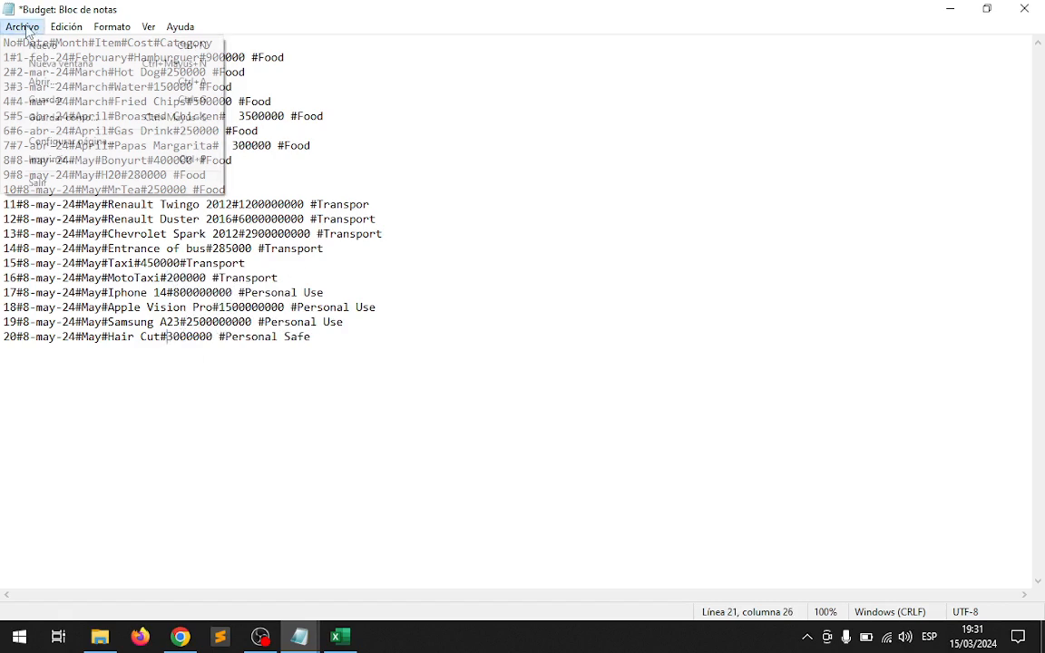
pyautogui.click(88, 100)
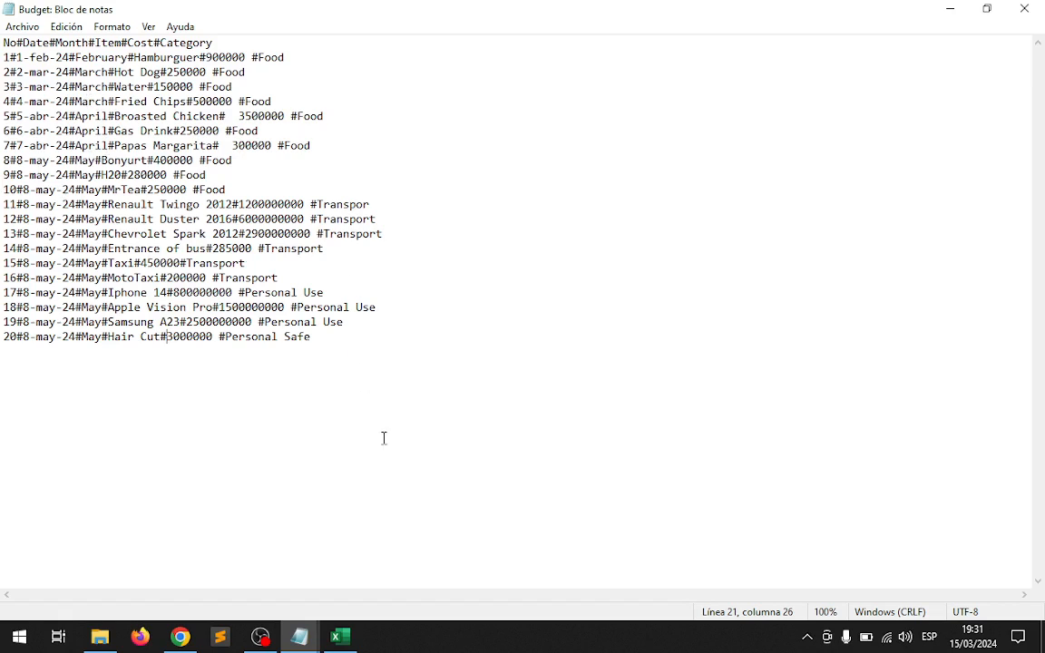
pyautogui.click(100, 637)
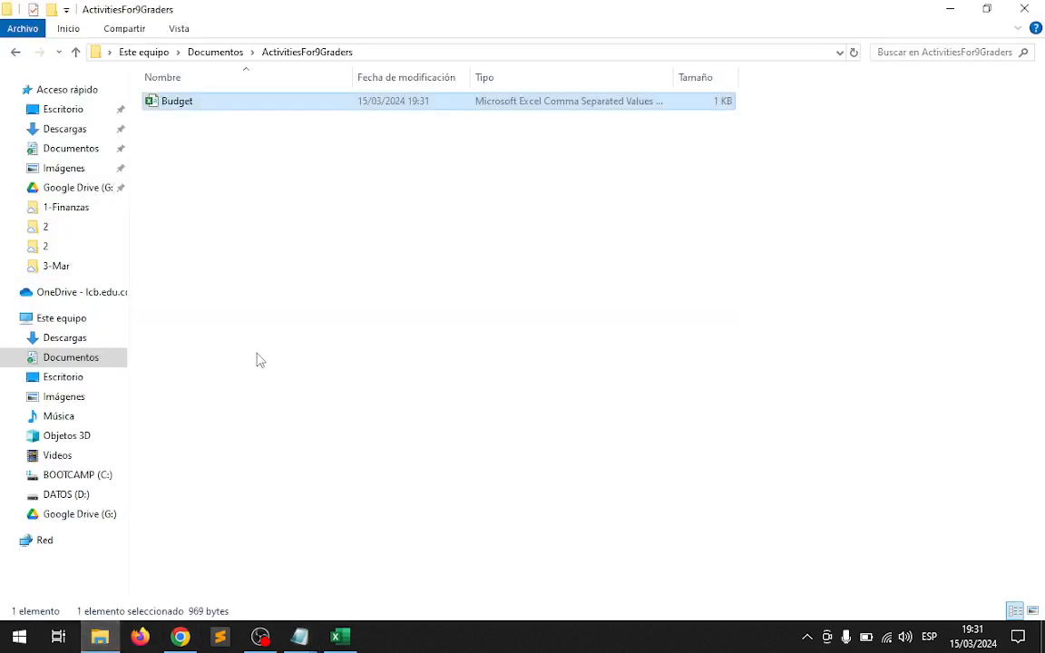
pyautogui.click(230, 291)
pyautogui.doubleClick(154, 101)
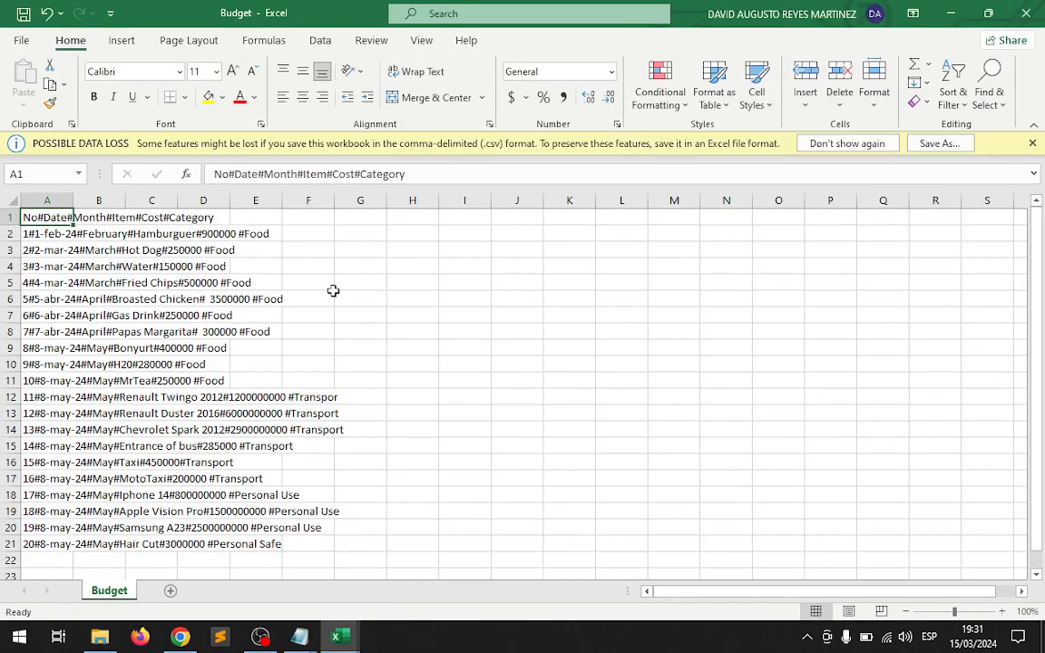
pyautogui.click(1033, 143)
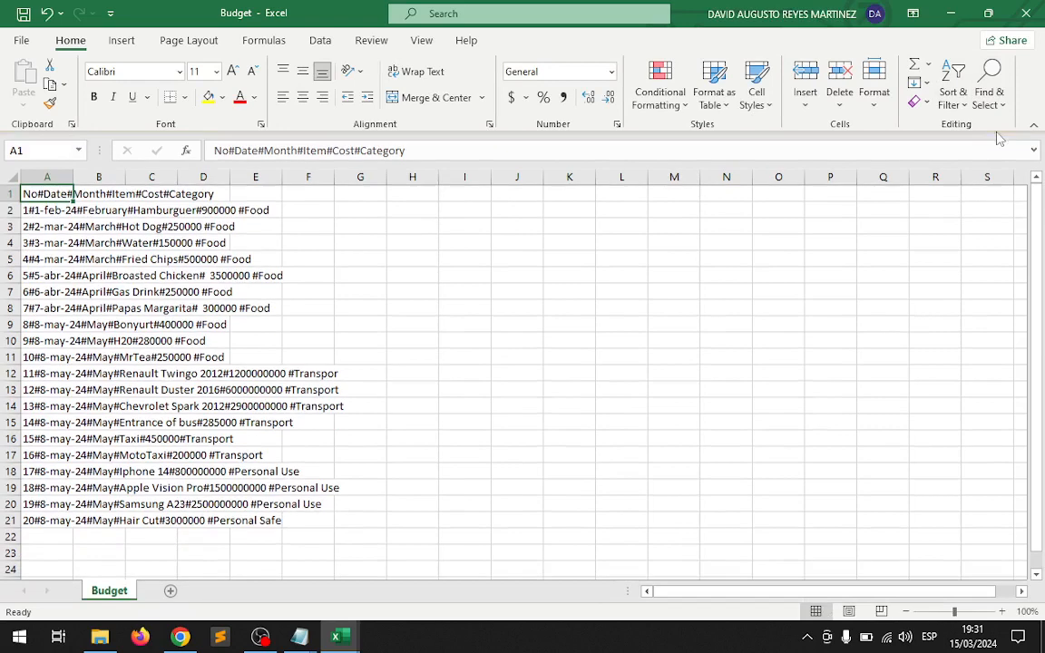
# Split column A's text into separate columns as delimited data, using # as the separator, General format and destination A1.
pyautogui.click(42, 176)
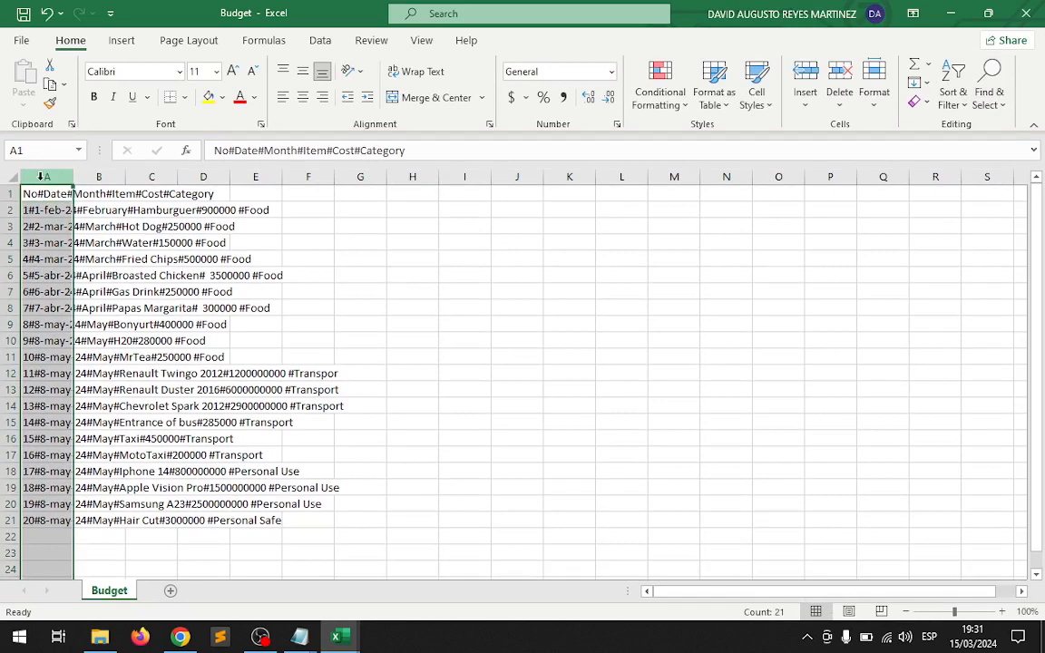
pyautogui.click(325, 41)
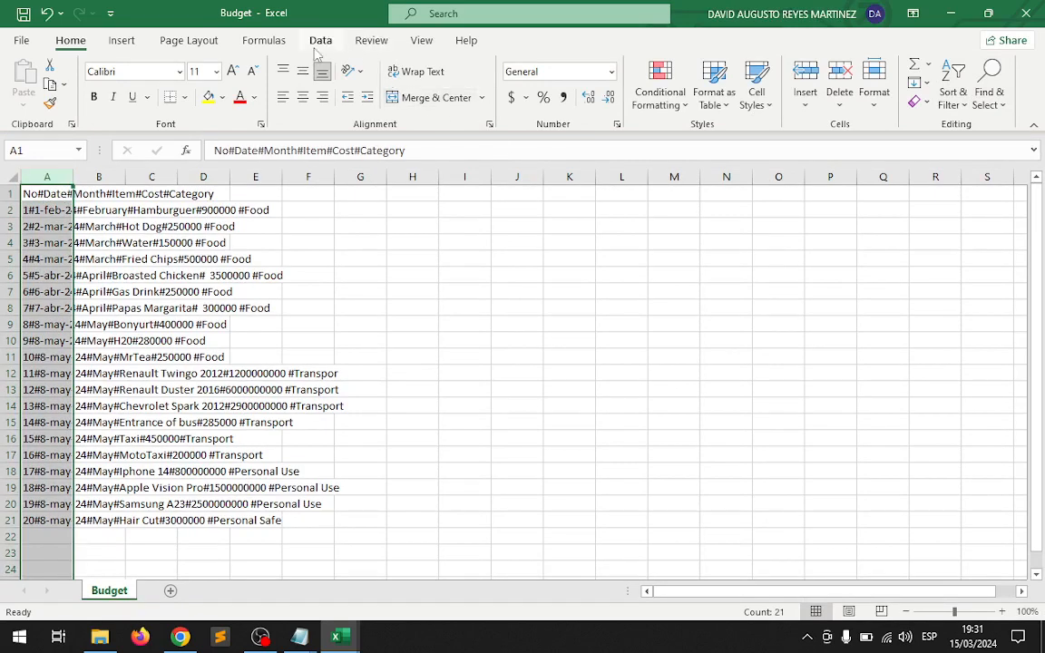
pyautogui.click(637, 91)
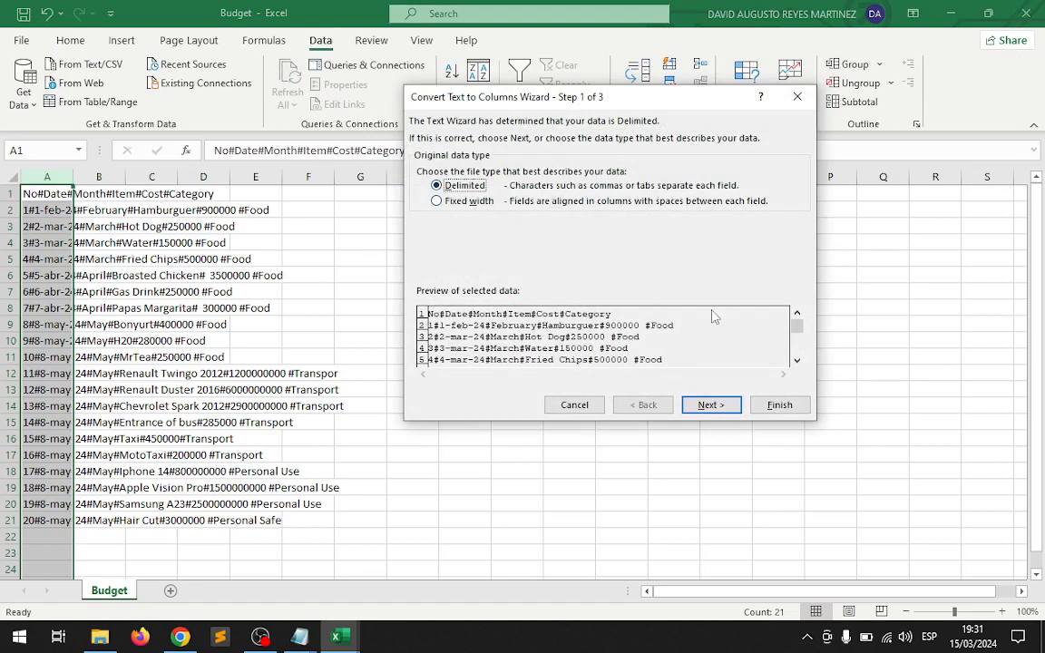
pyautogui.click(711, 404)
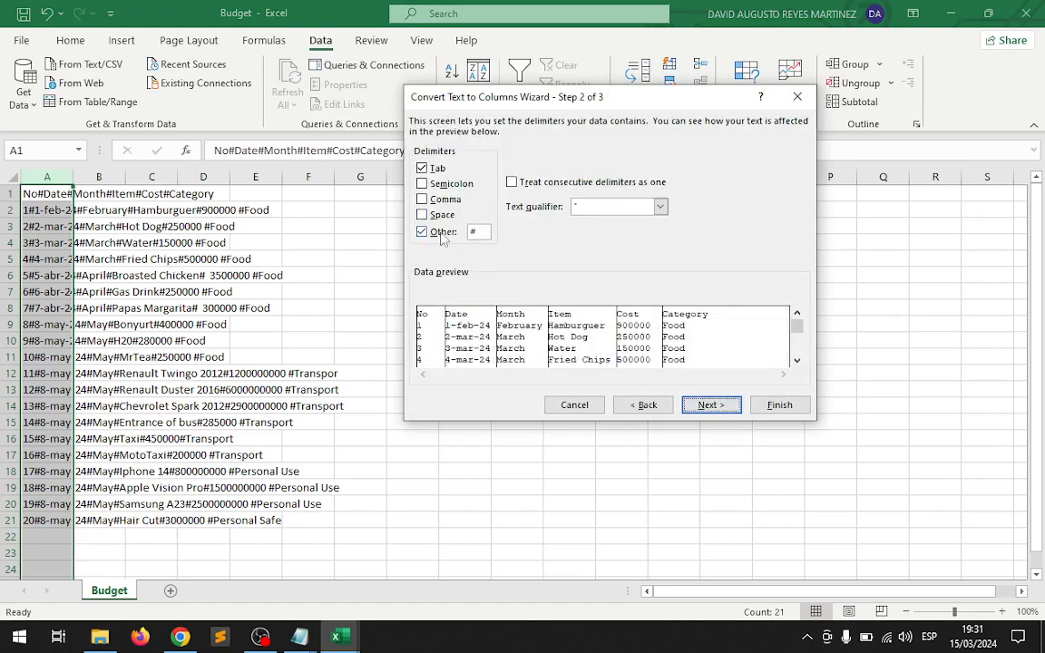
pyautogui.click(716, 405)
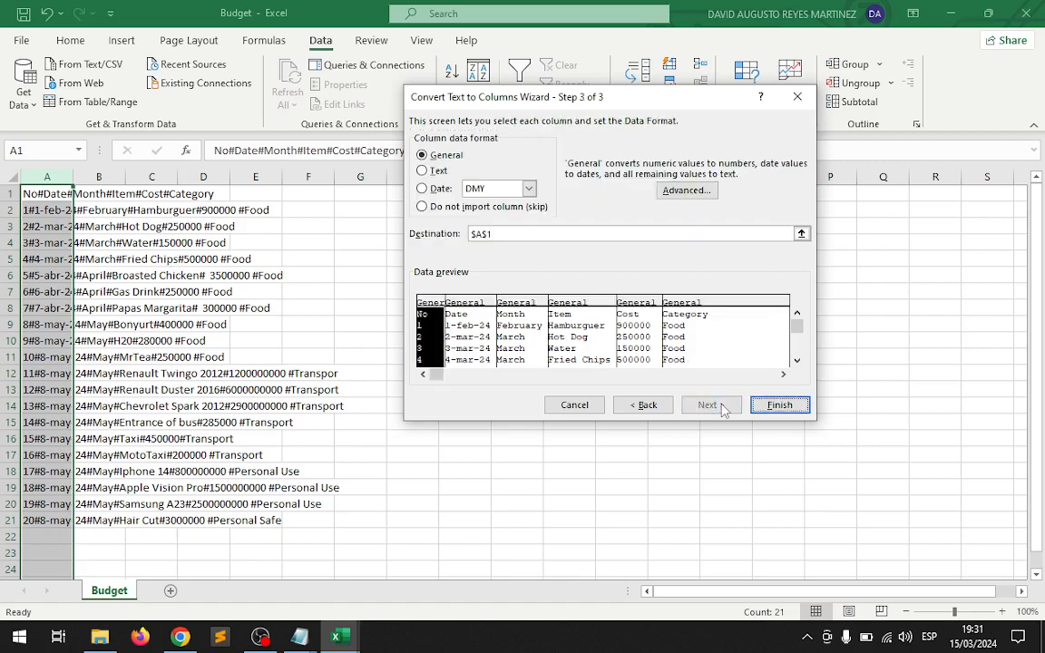
pyautogui.click(780, 405)
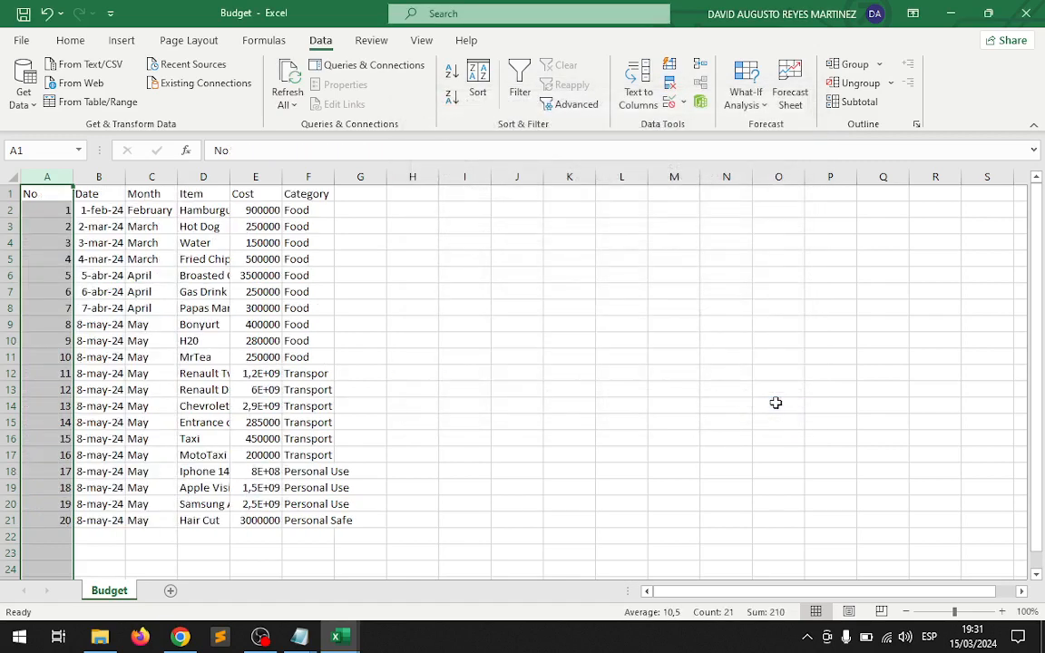
# Fit the Cost and Item columns to their contents and hide the sheet's gridlines.
pyautogui.doubleClick(282, 176)
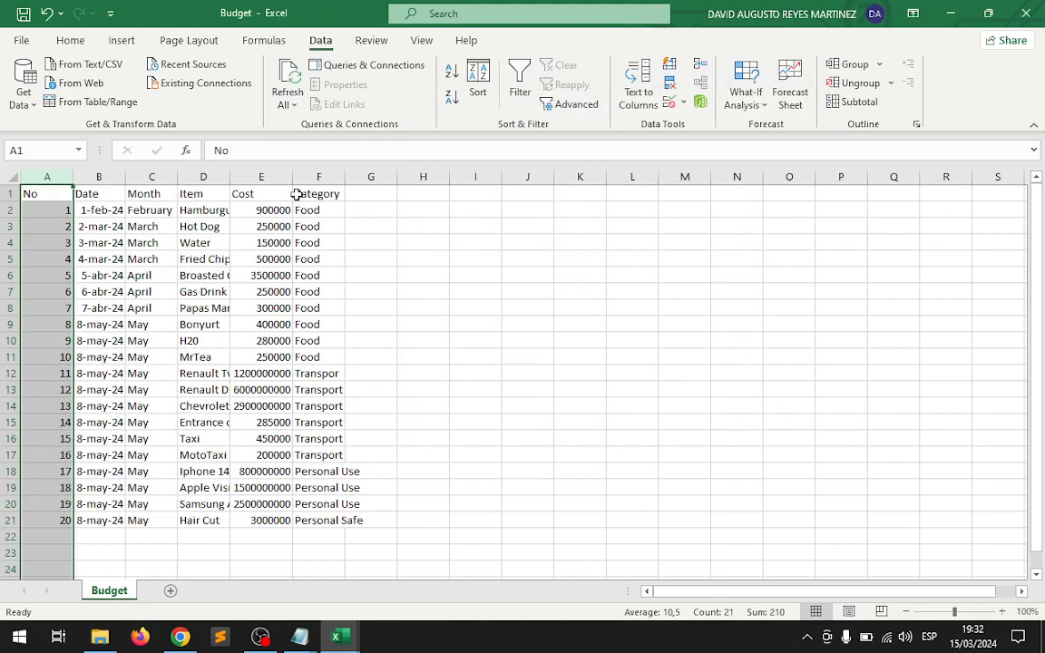
pyautogui.doubleClick(229, 176)
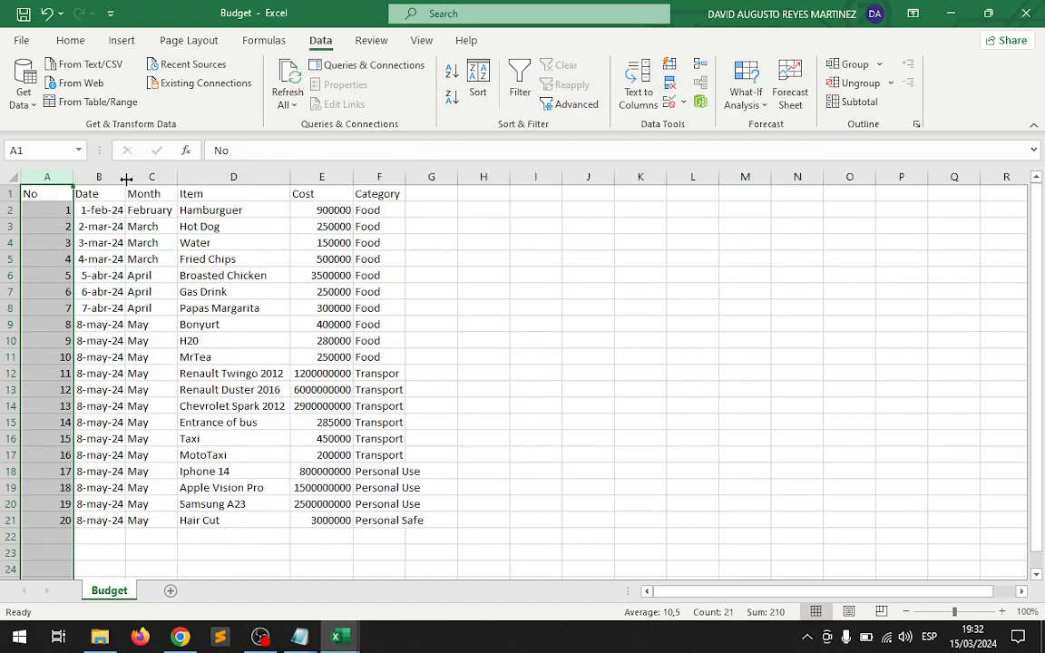
pyautogui.click(32, 194)
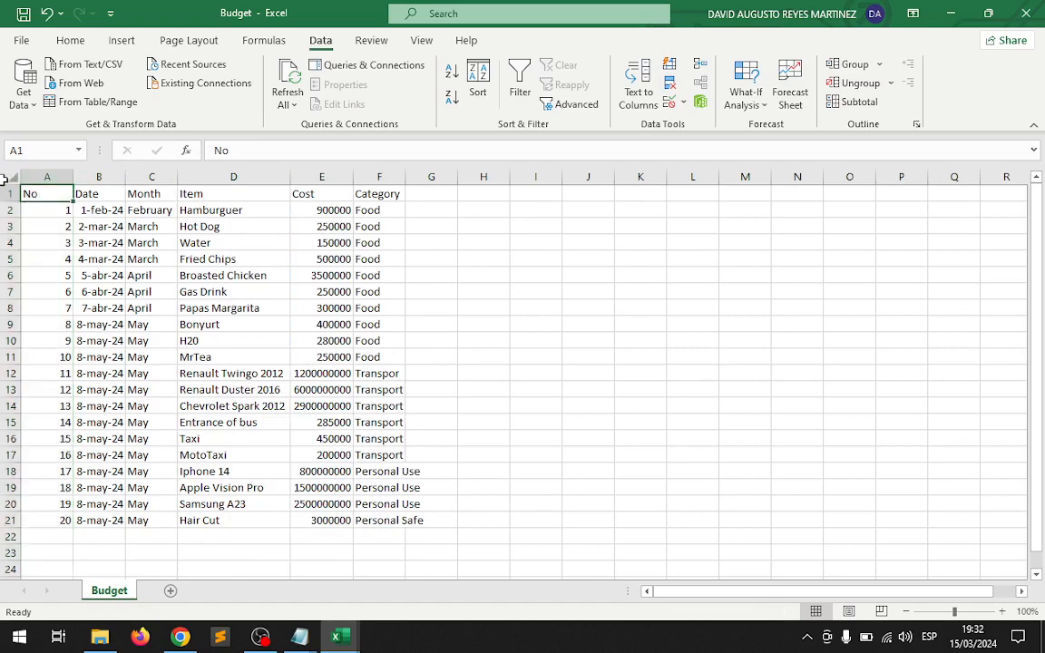
pyautogui.click(425, 41)
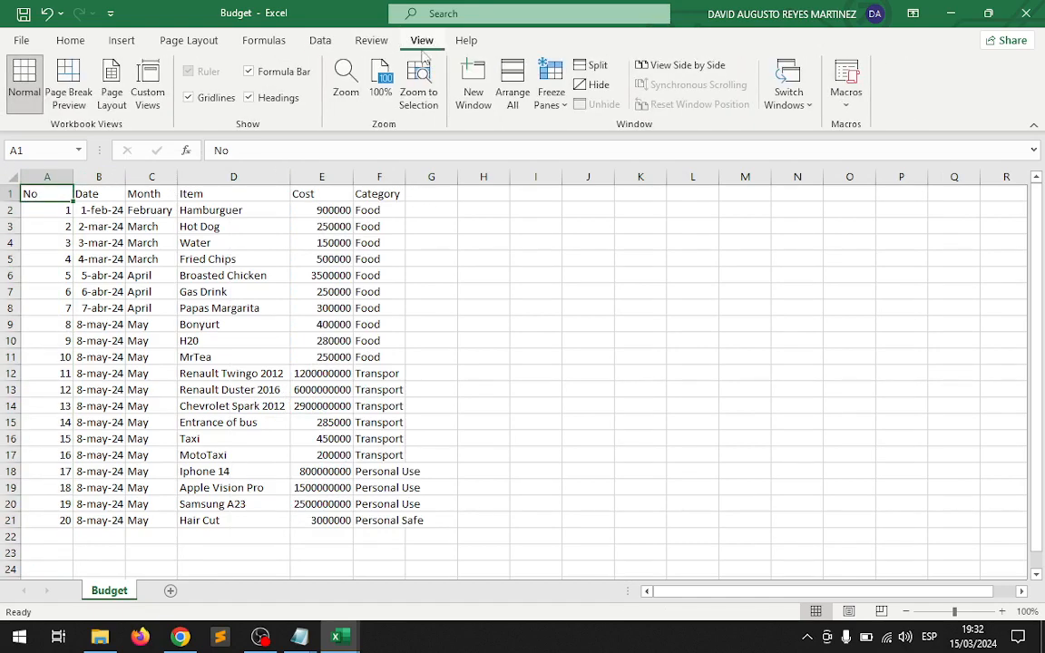
pyautogui.click(188, 97)
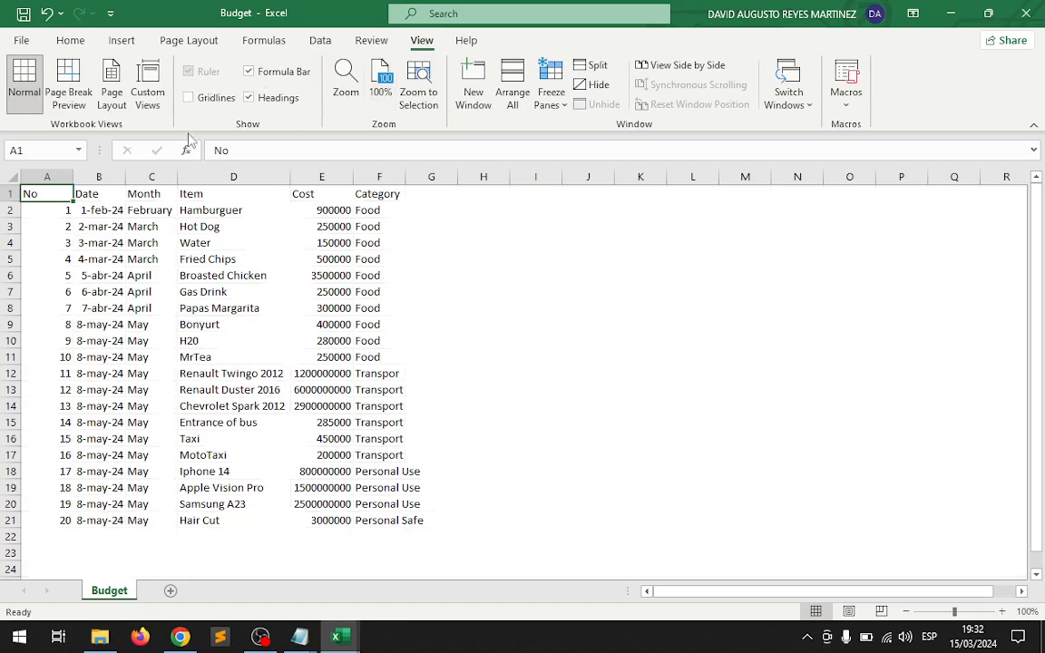
# Apply all borders to the range A1:G21.
pyautogui.click(100, 243)
pyautogui.click(43, 193)
pyautogui.moveTo(43, 193); pyautogui.dragTo(424, 522)
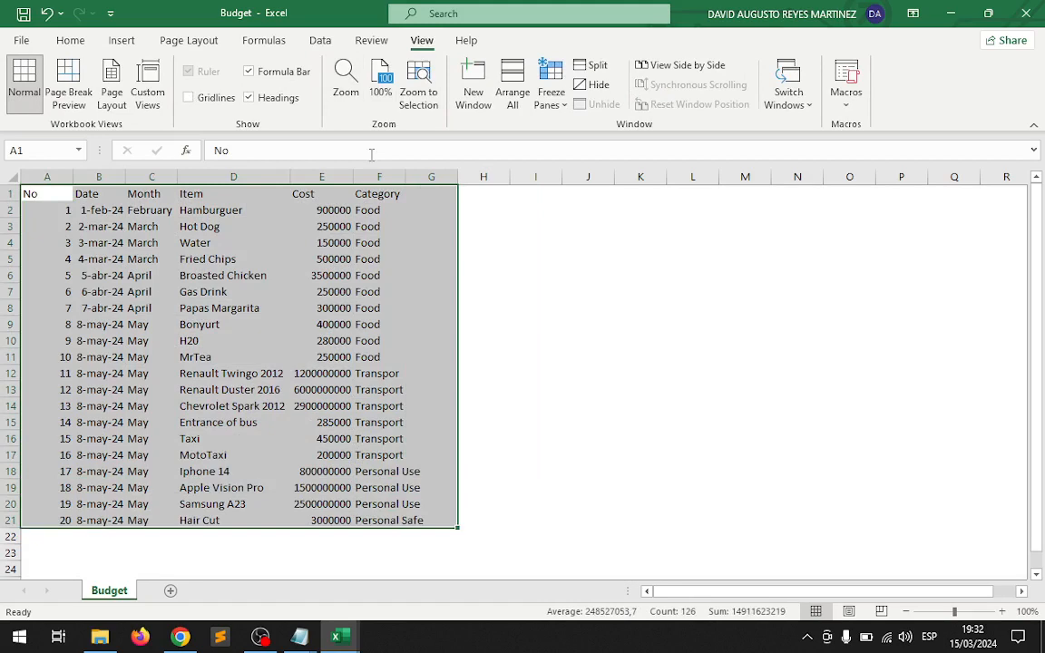
pyautogui.click(70, 42)
pyautogui.click(188, 97)
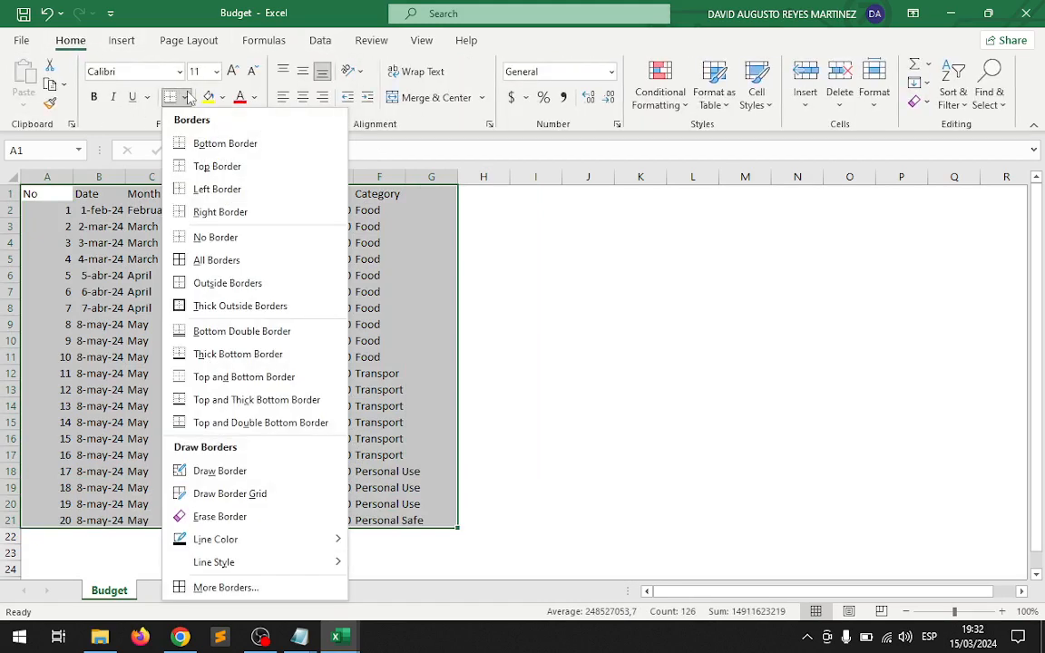
pyautogui.click(204, 257)
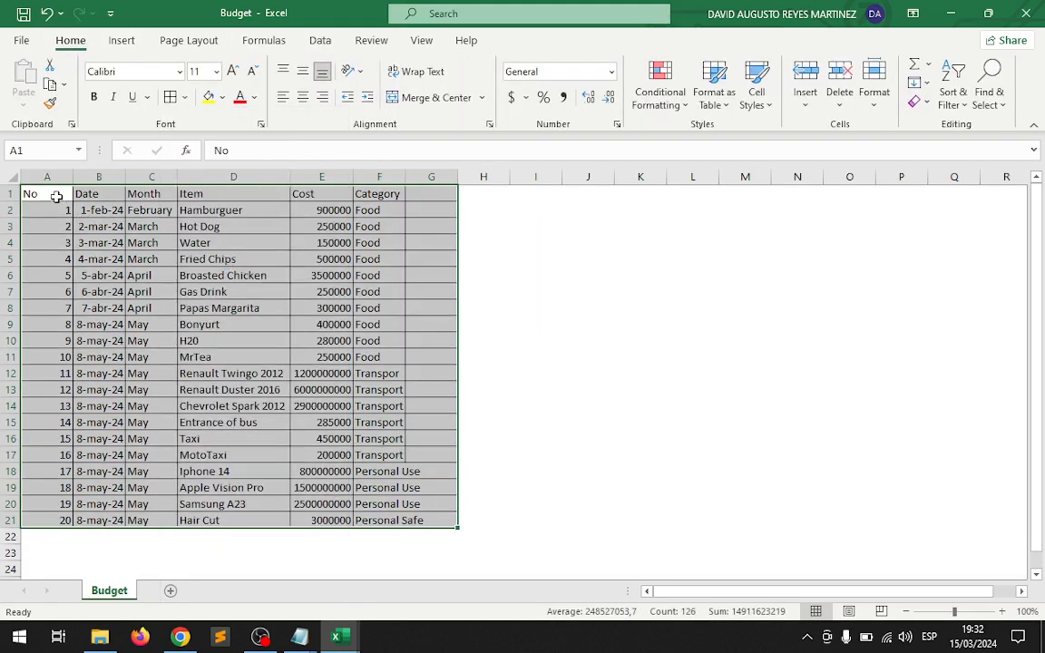
# Fit the Category column to its contents and remove the empty bordered column G beside it.
pyautogui.moveTo(53, 195); pyautogui.dragTo(427, 193)
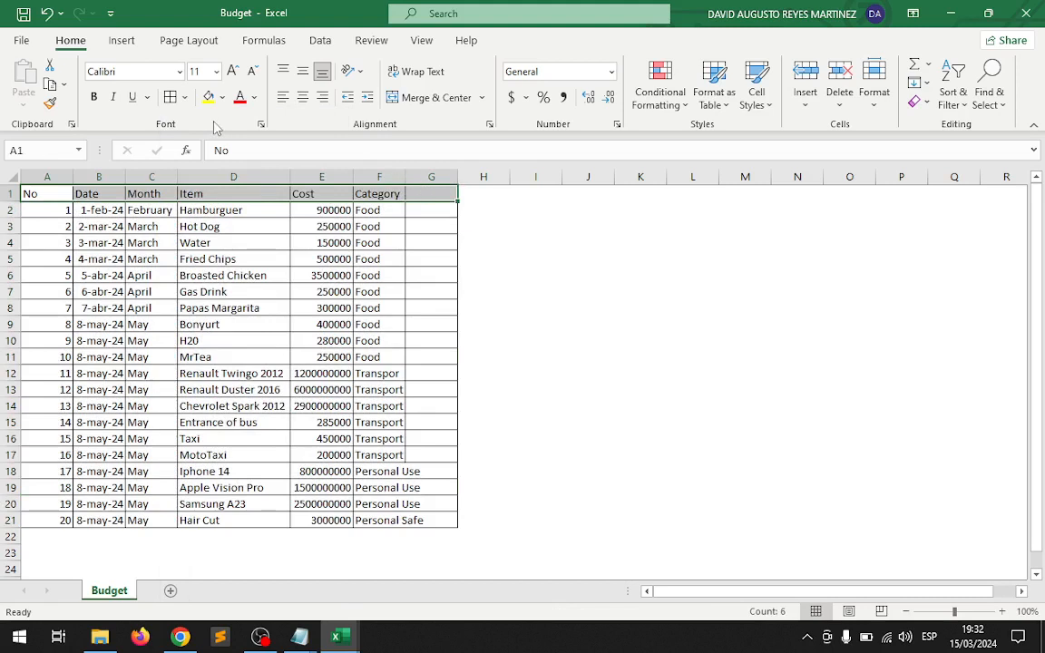
pyautogui.doubleClick(406, 176)
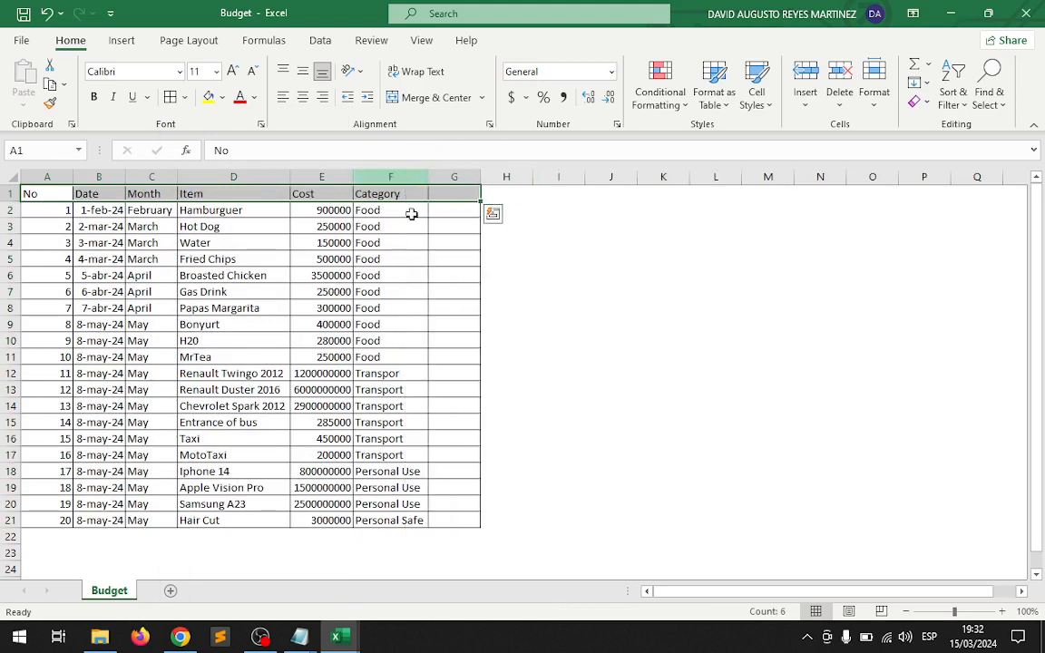
pyautogui.click(480, 175)
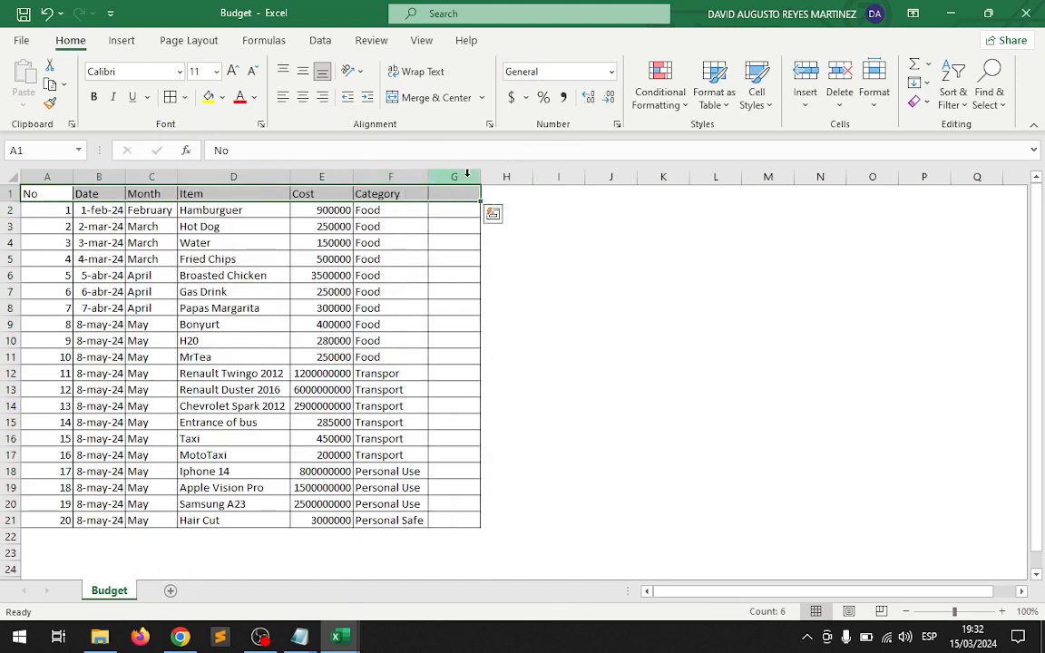
pyautogui.click(468, 173)
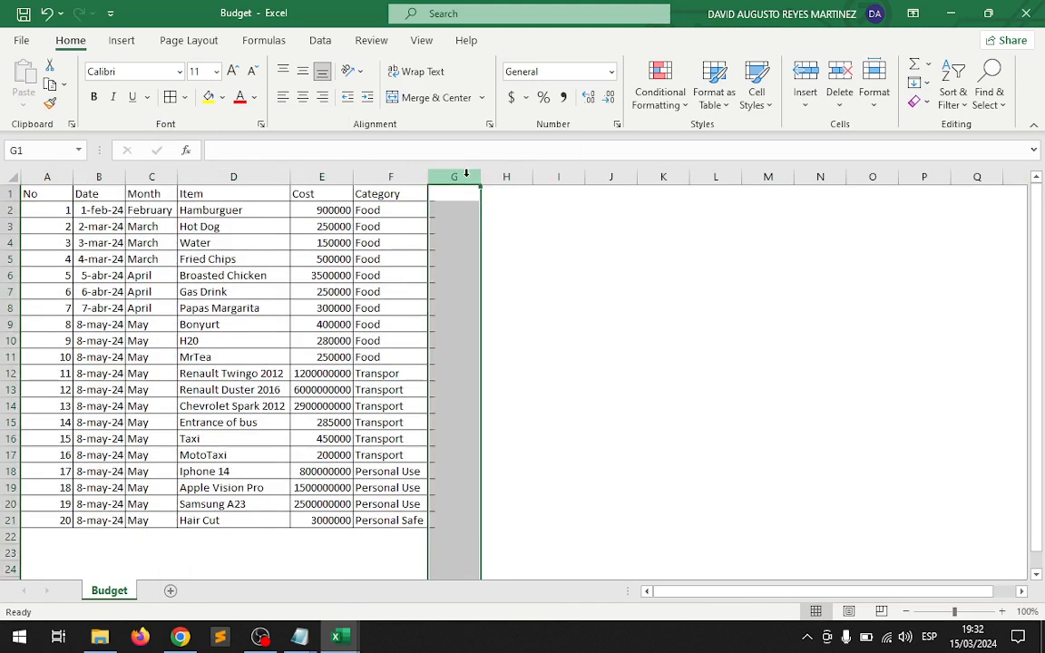
pyautogui.click(556, 373)
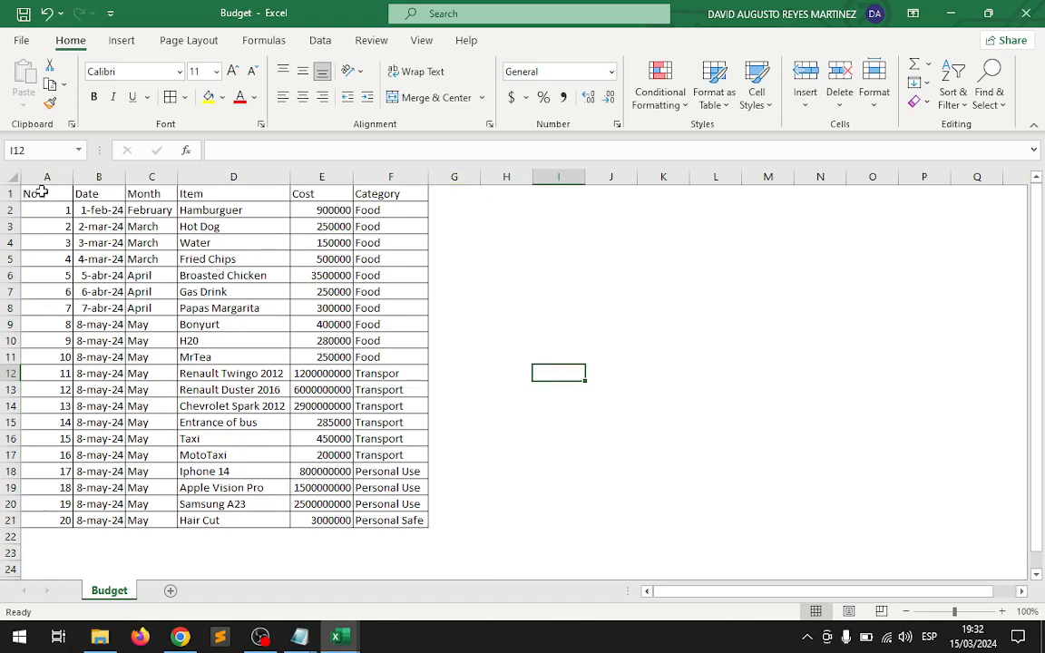
# Format the header cells A1:F1 with a light blue fill and bold, centered text.
pyautogui.moveTo(41, 192); pyautogui.dragTo(392, 194)
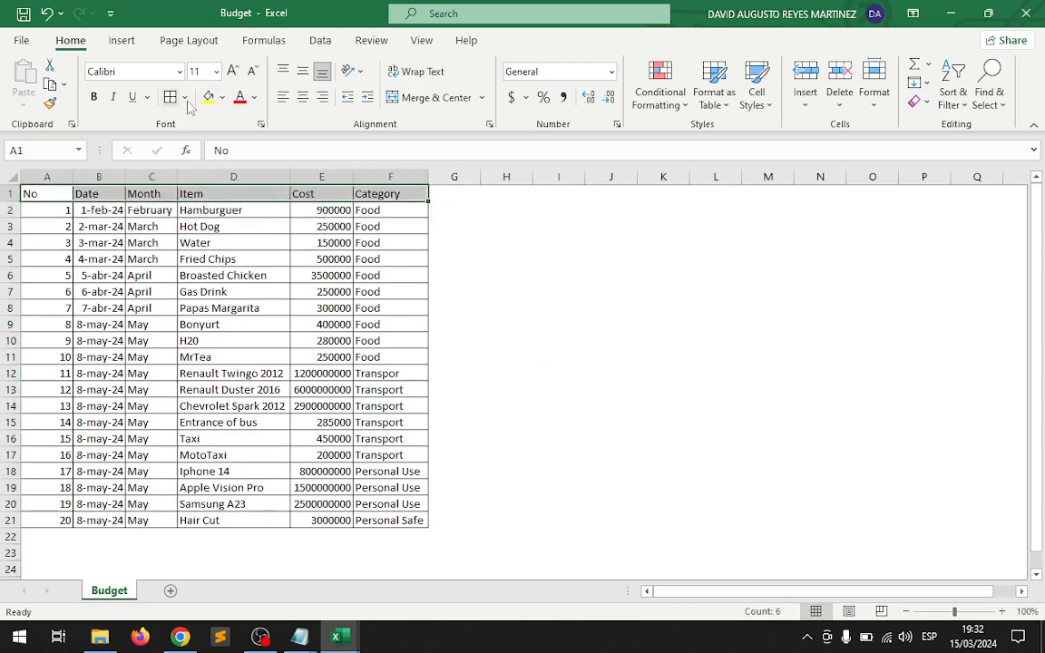
pyautogui.click(222, 97)
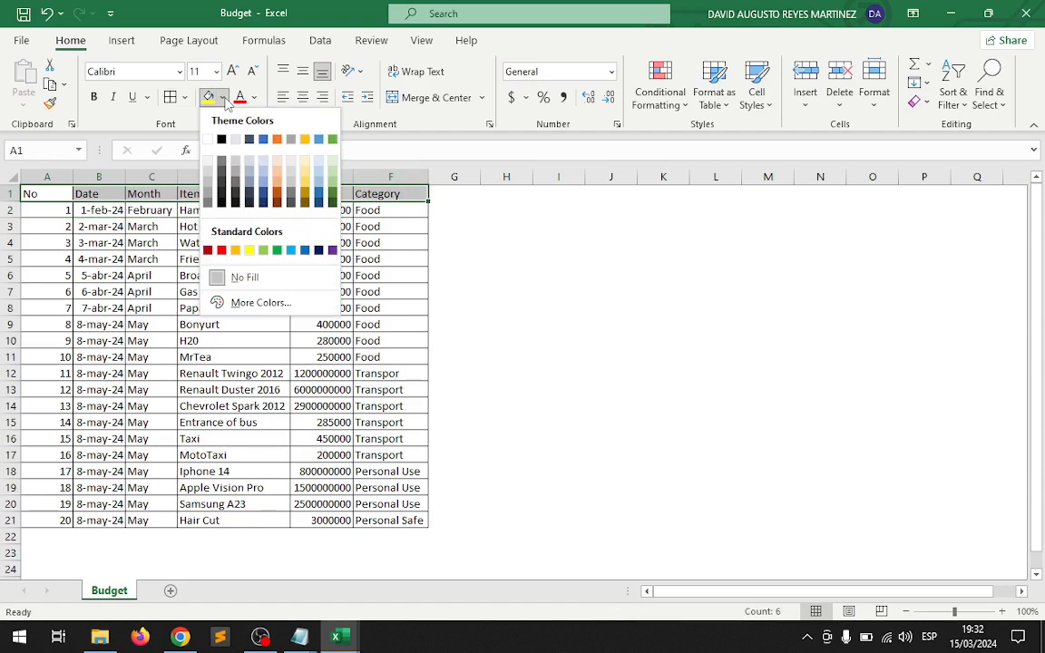
pyautogui.click(290, 253)
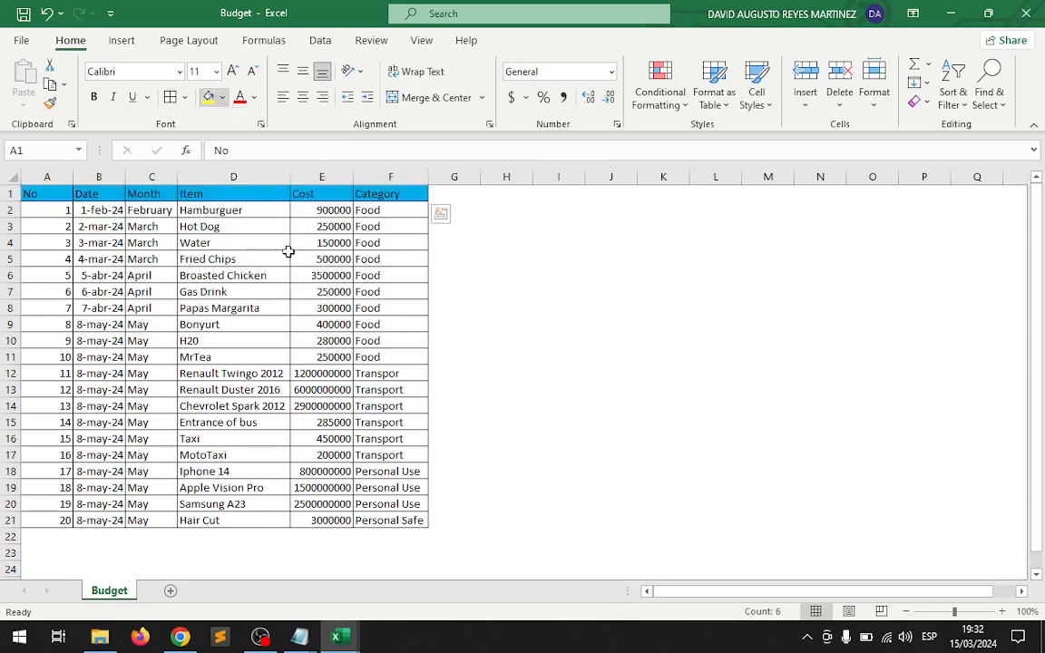
pyautogui.click(94, 96)
pyautogui.click(303, 97)
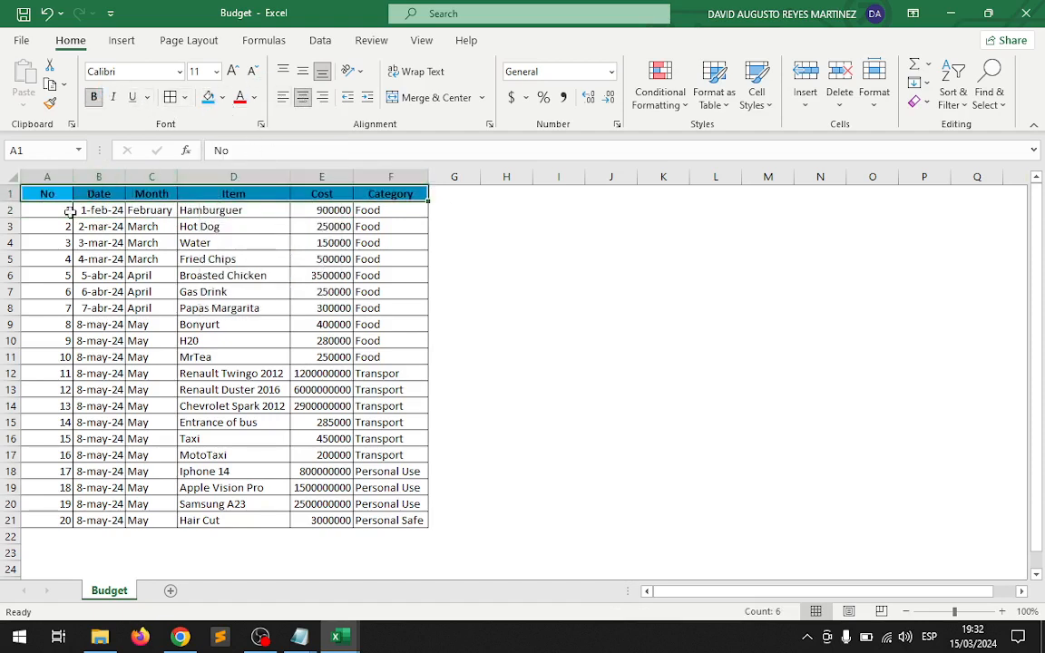
# Fill the data range A2:F21 with the lightest green theme color.
pyautogui.moveTo(52, 210); pyautogui.dragTo(392, 519)
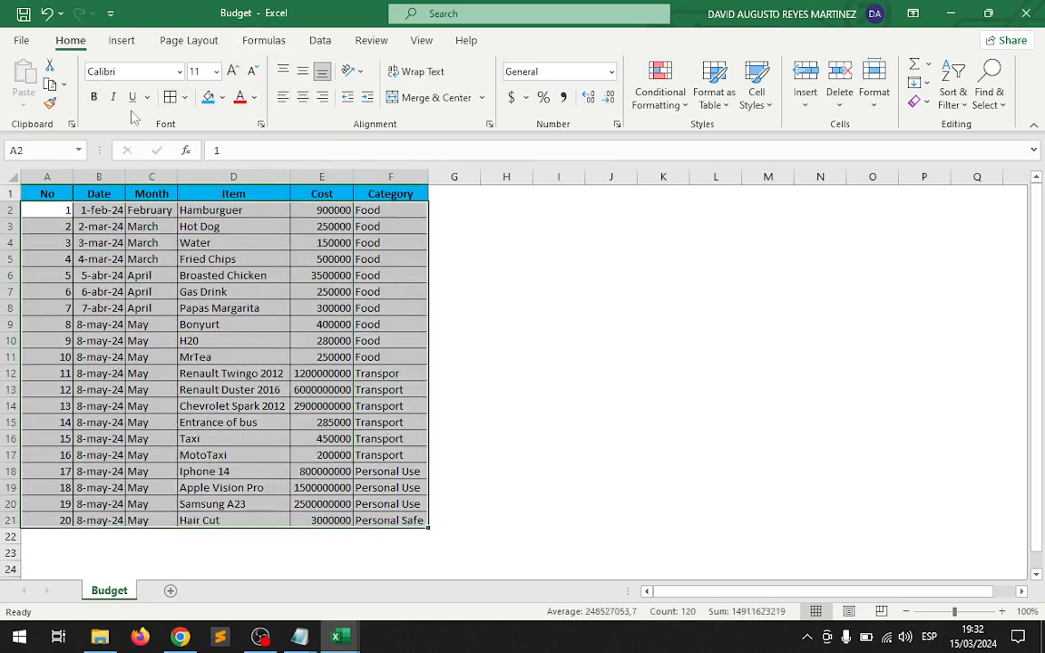
pyautogui.click(222, 97)
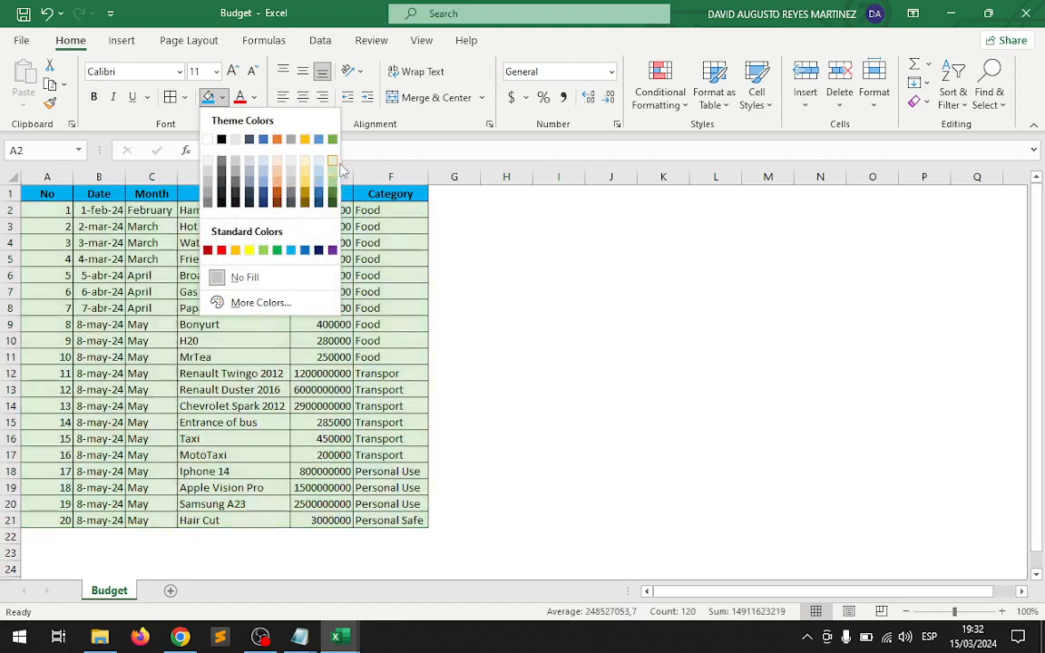
pyautogui.click(333, 163)
pyautogui.click(334, 303)
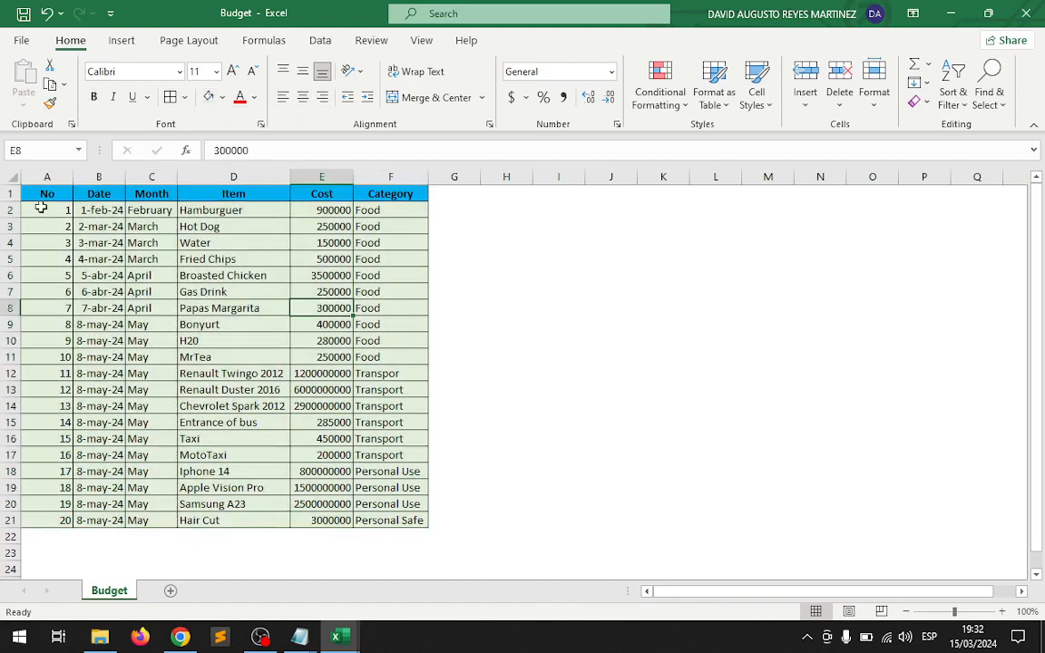
# Fit the No column to its contents and center the row numbers in A2:A21.
pyautogui.doubleClick(73, 176)
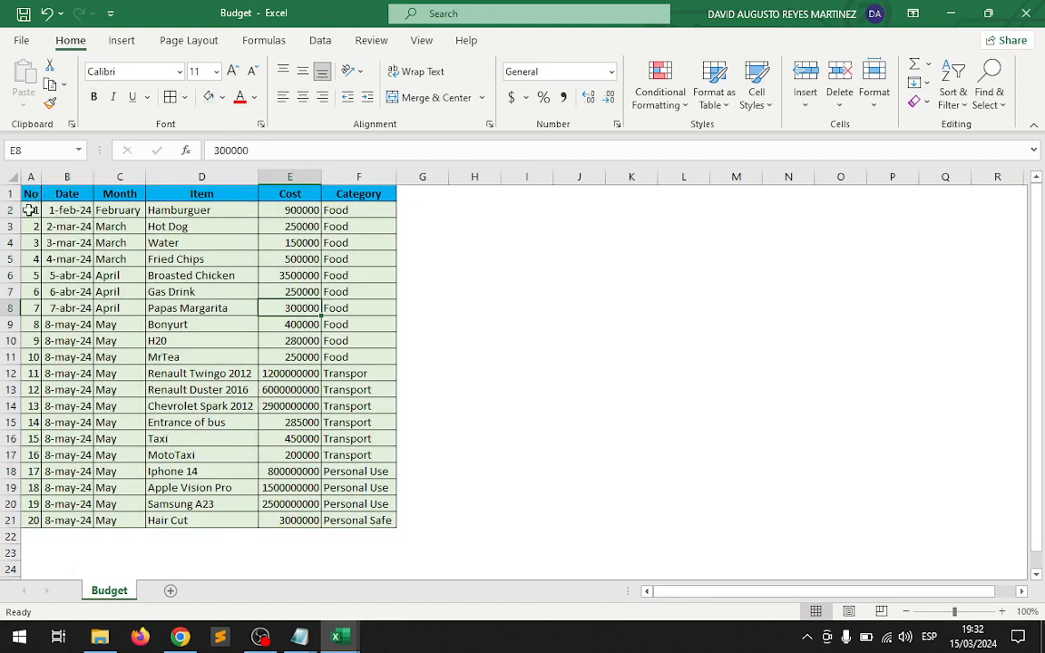
pyautogui.moveTo(30, 210); pyautogui.dragTo(33, 520)
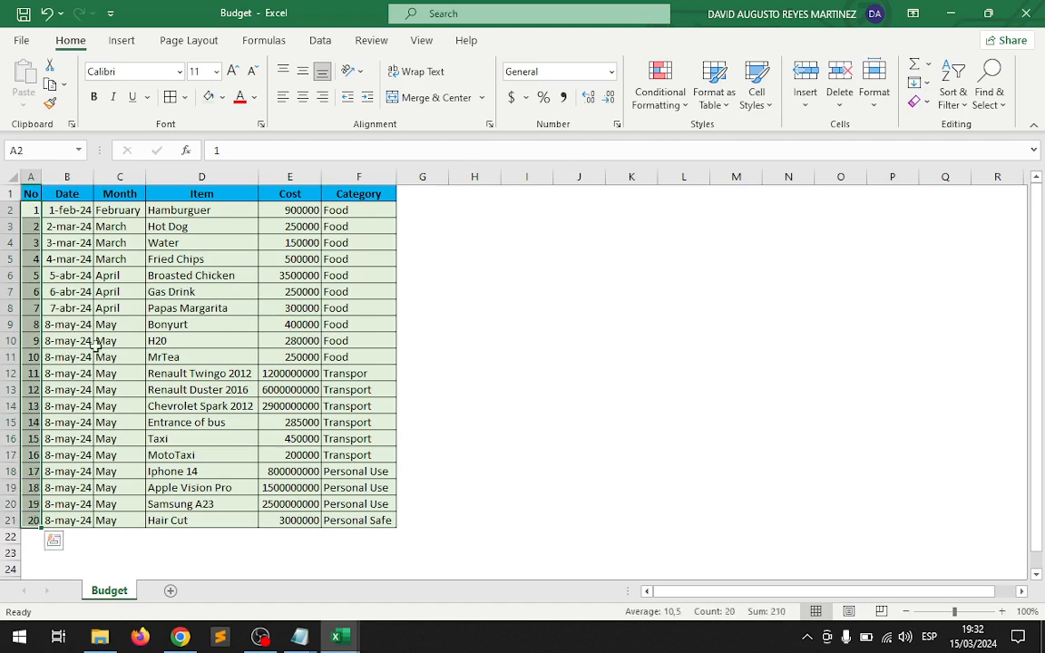
pyautogui.click(302, 97)
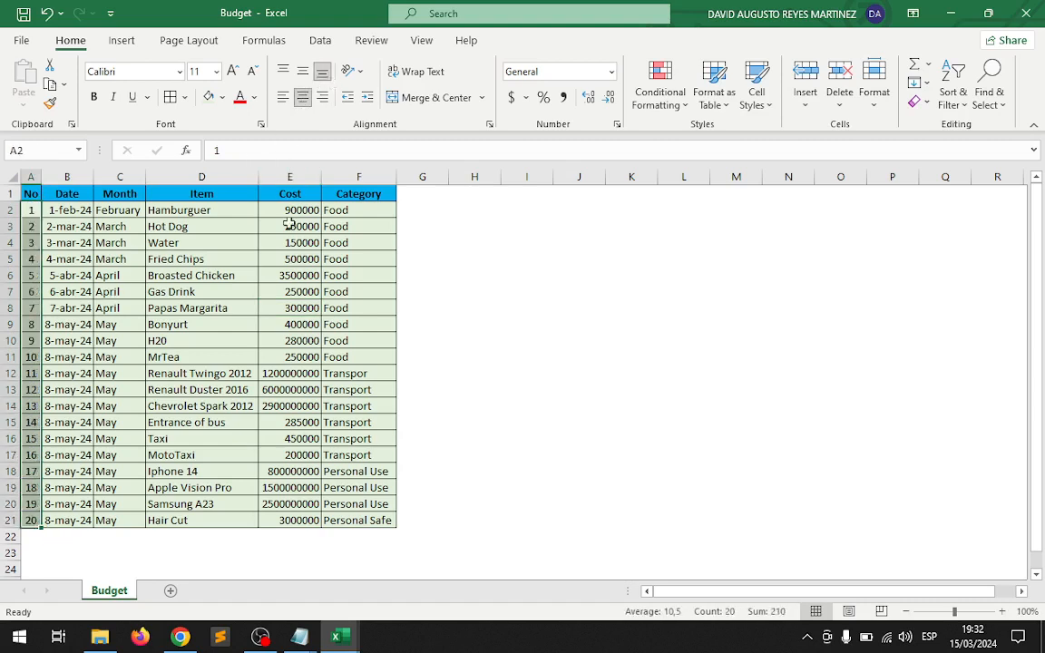
# Apply the Accounting number format with the $ symbol to the Cost values in E2:E21.
pyautogui.moveTo(288, 208); pyautogui.dragTo(285, 451)
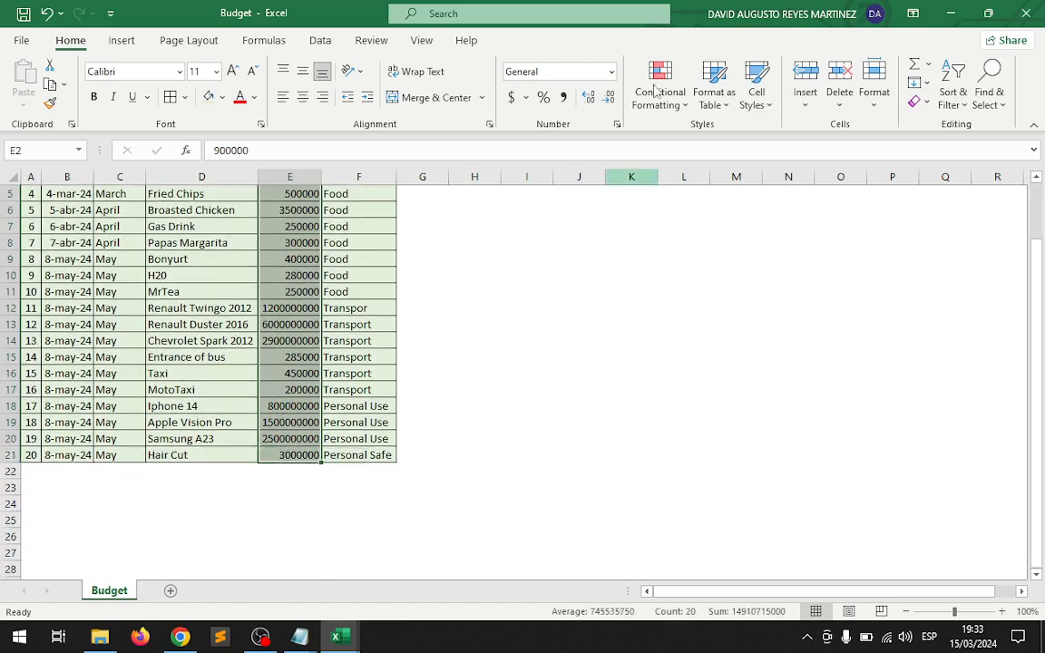
pyautogui.click(509, 98)
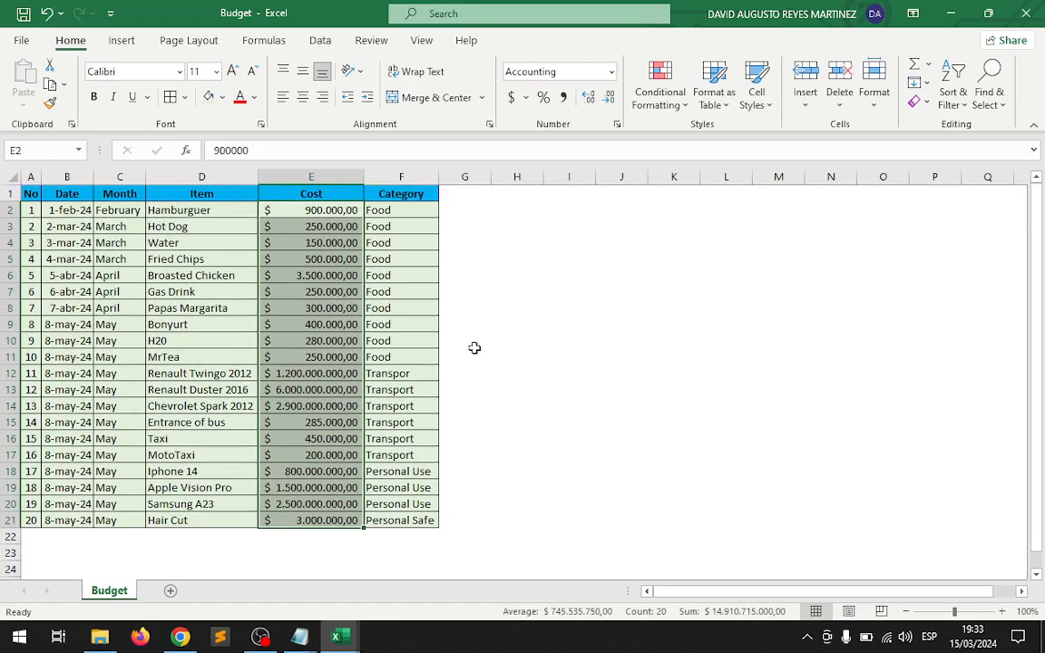
pyautogui.click(604, 374)
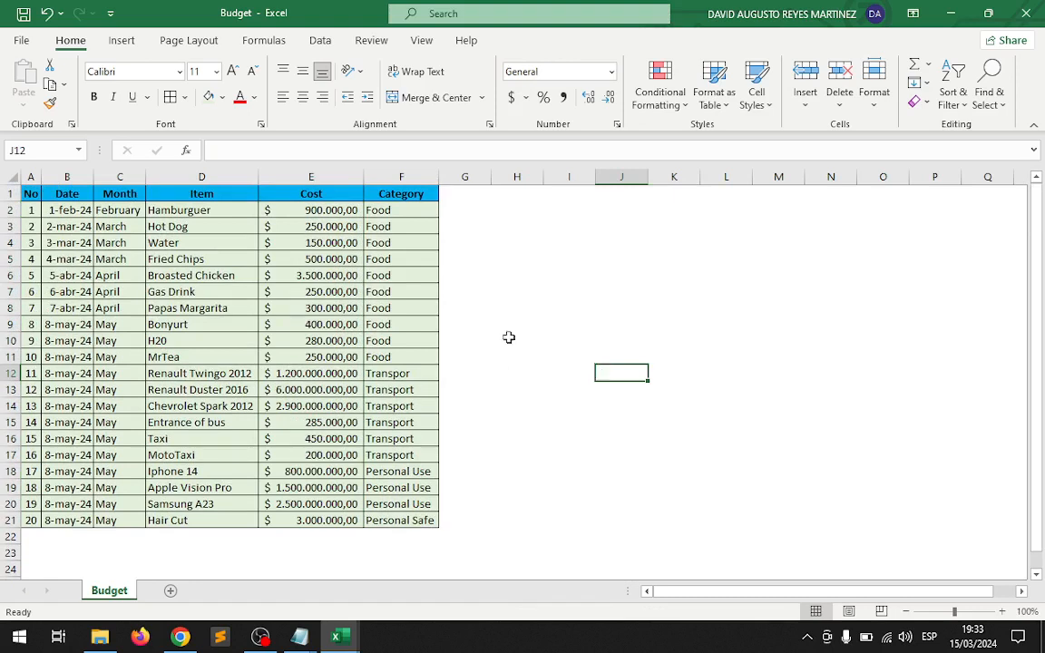
# Save the CSV file and save a copy named Budget in the Excel Workbook format in the ActivitiesFor9Graders folder.
pyautogui.click(24, 14)
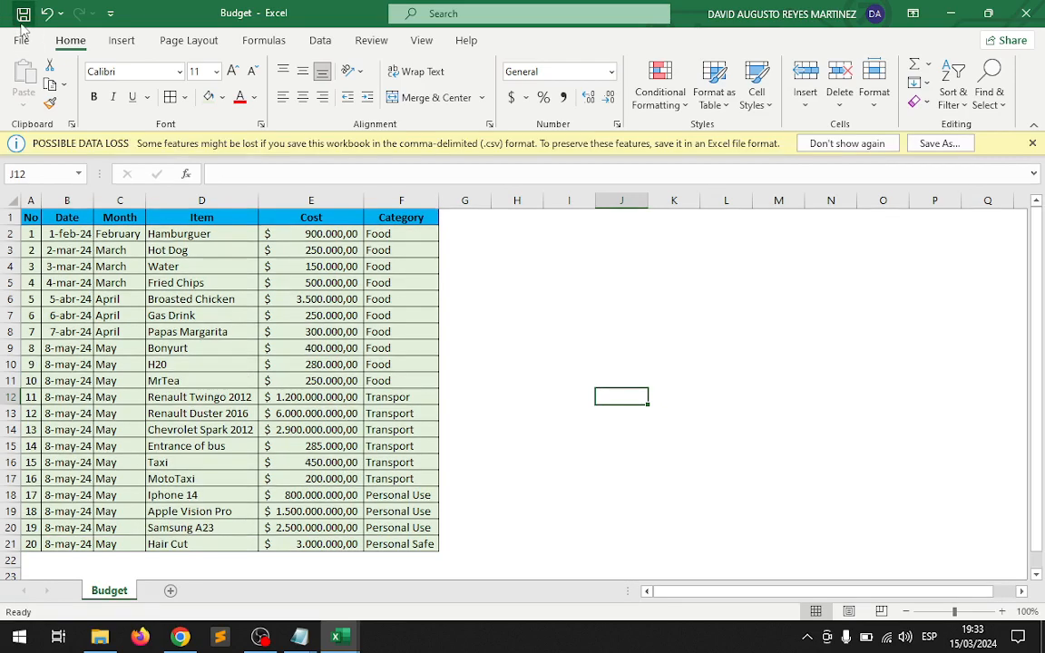
pyautogui.click(1031, 143)
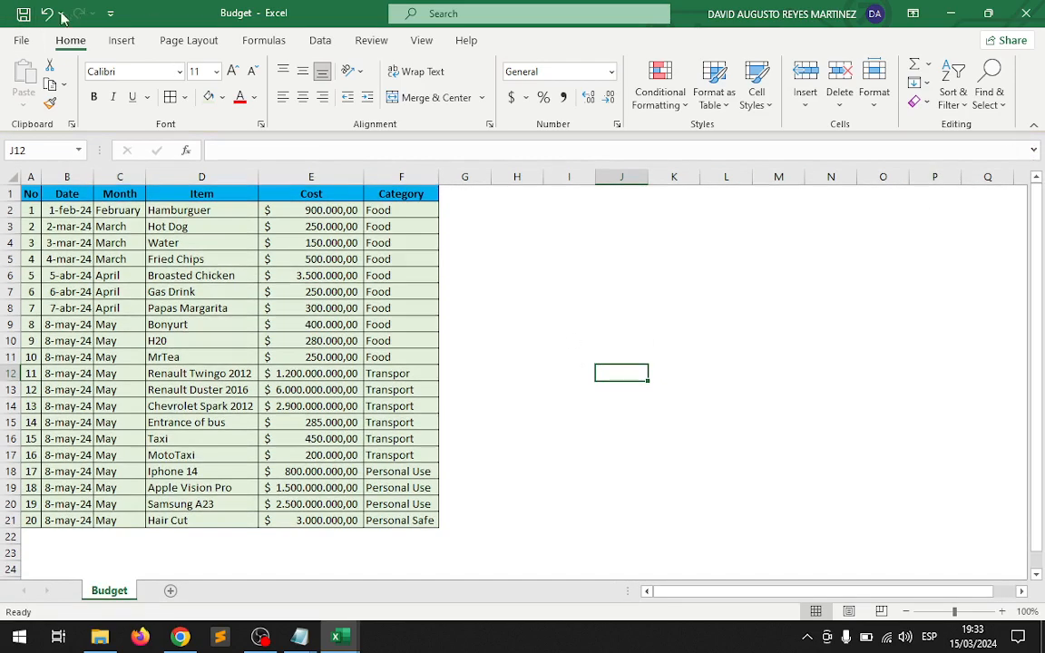
pyautogui.click(22, 40)
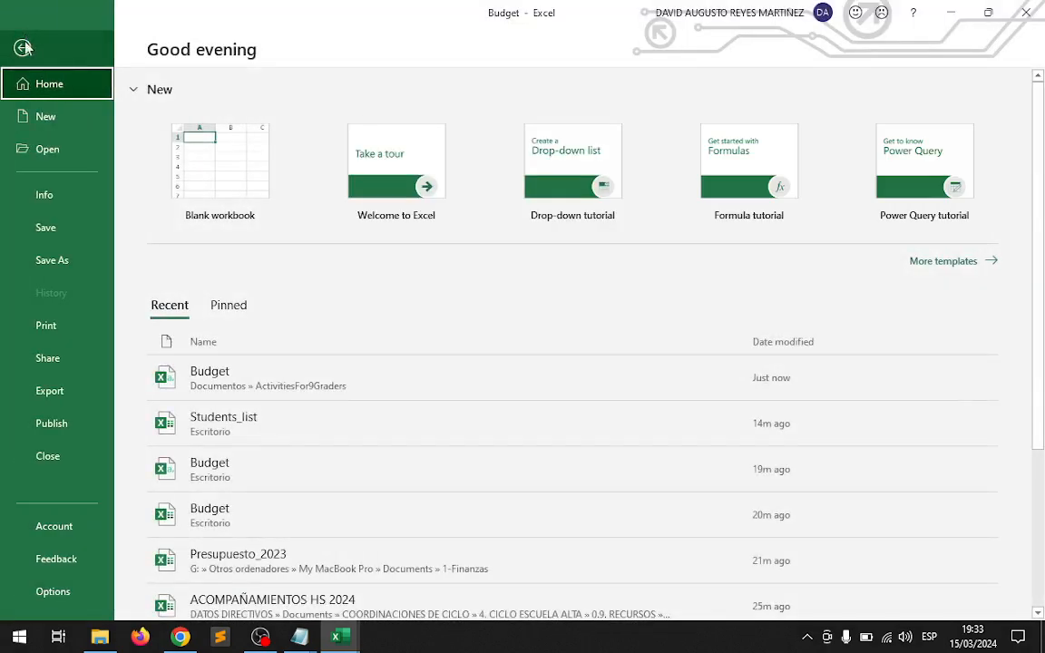
pyautogui.click(54, 258)
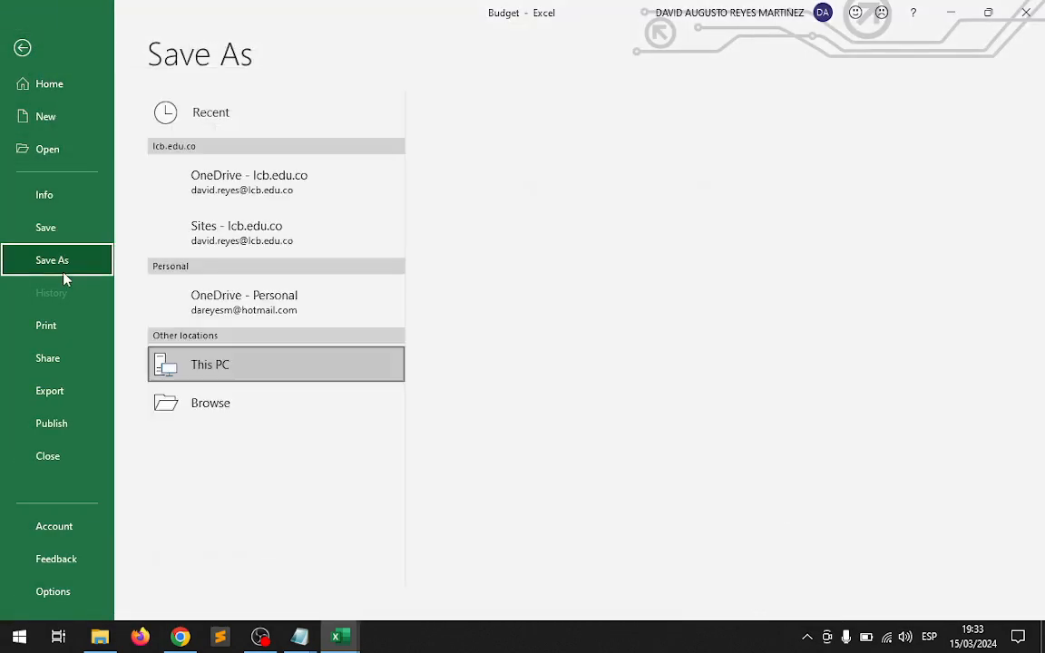
pyautogui.click(234, 453)
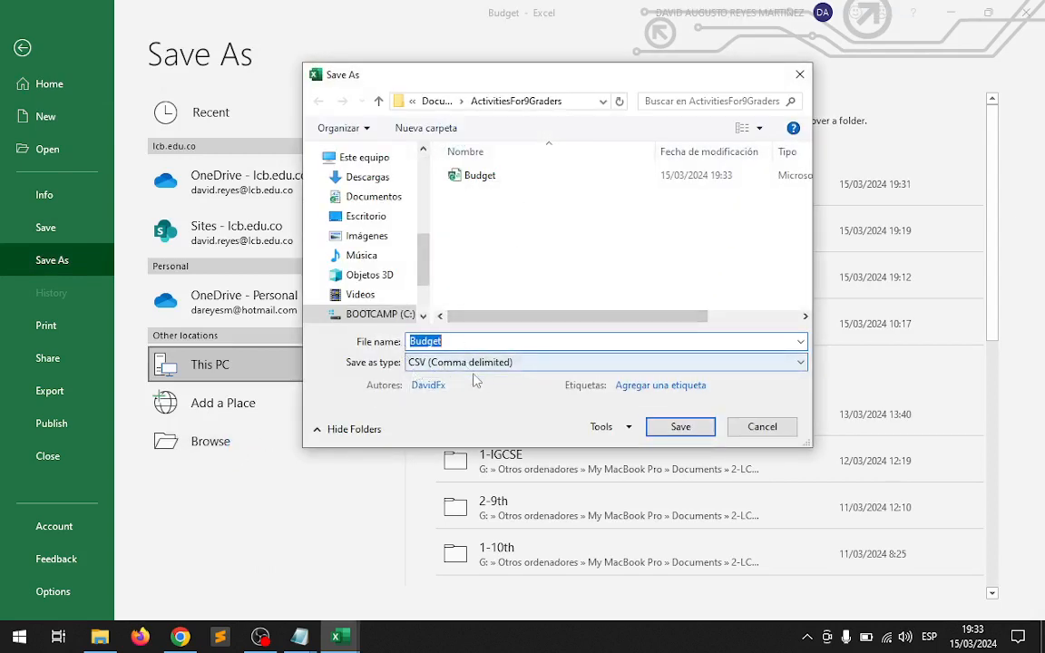
pyautogui.click(515, 364)
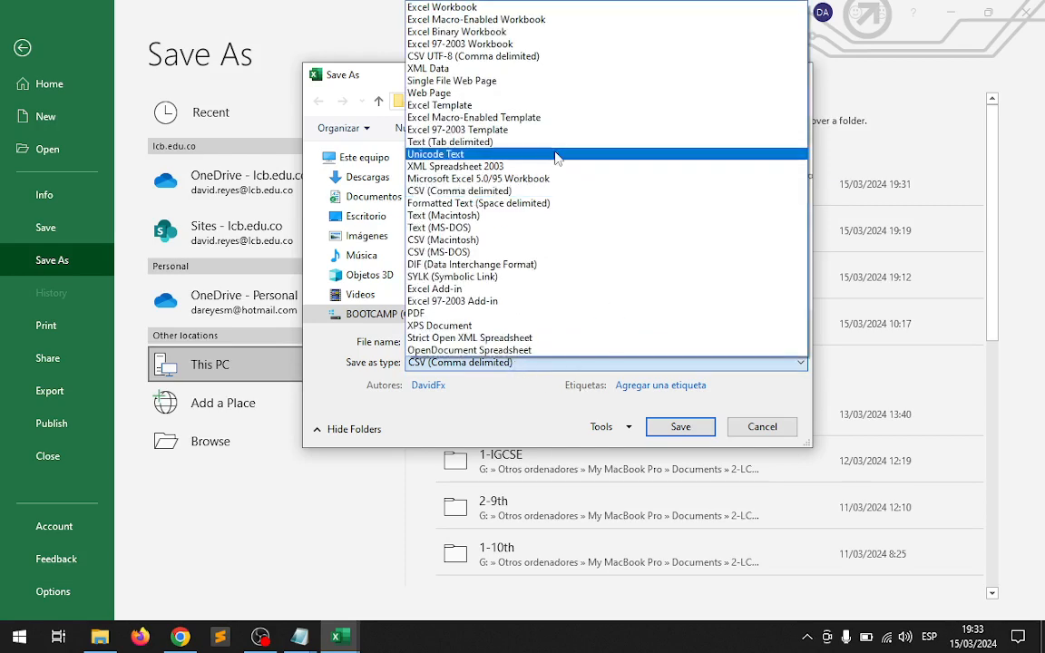
pyautogui.click(500, 13)
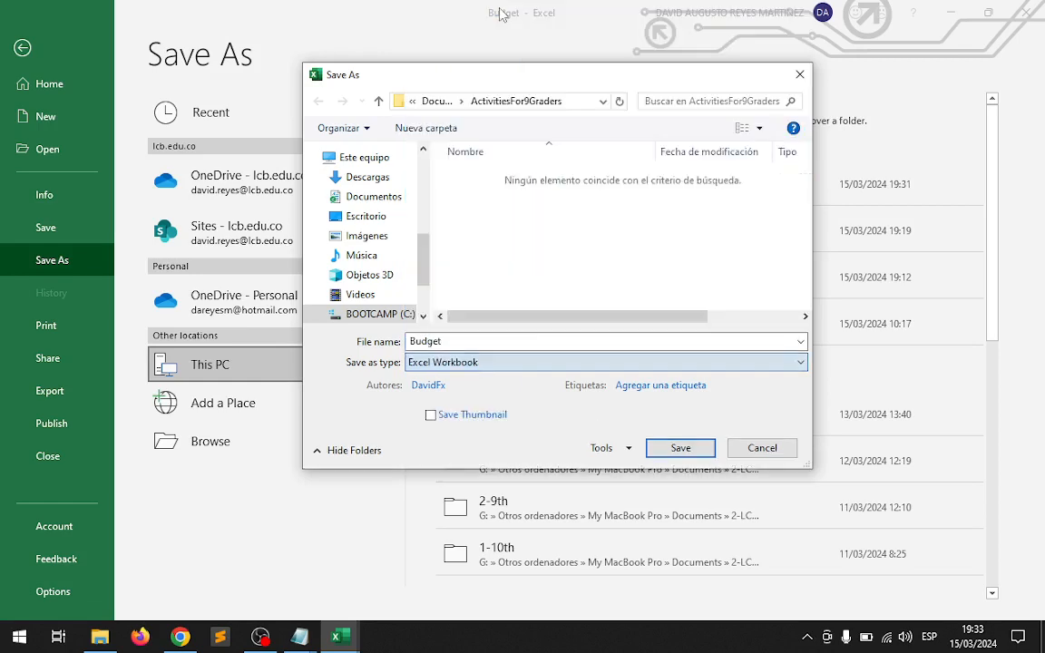
pyautogui.click(681, 449)
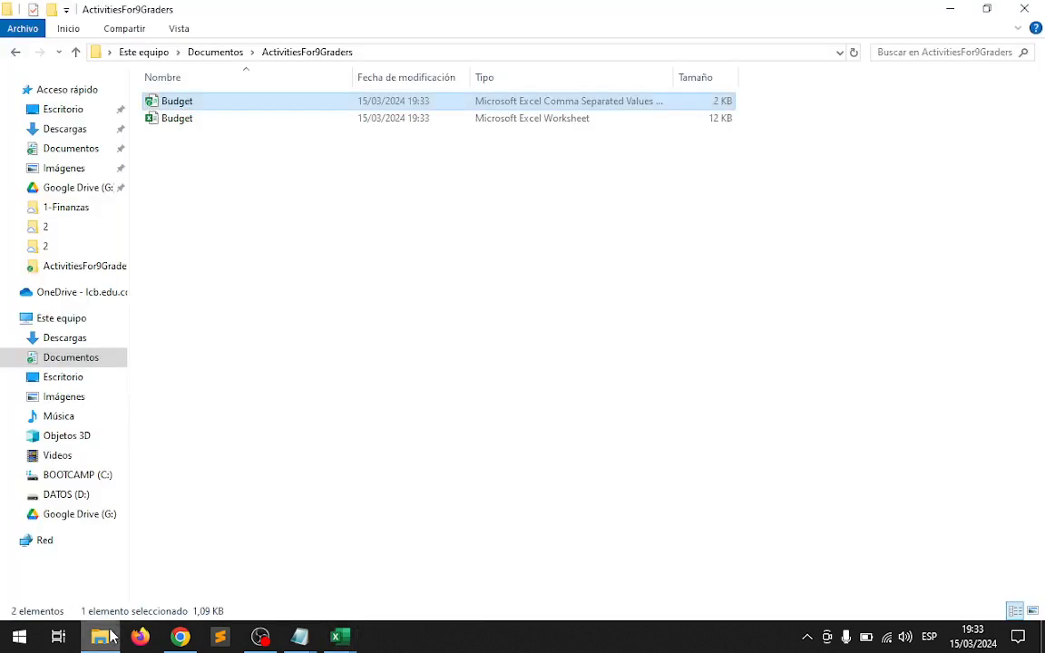
# Switch to File Explorer and show the two Budget files in ActivitiesFor9Graders as extra large icons to compare their formats.
pyautogui.click(100, 637)
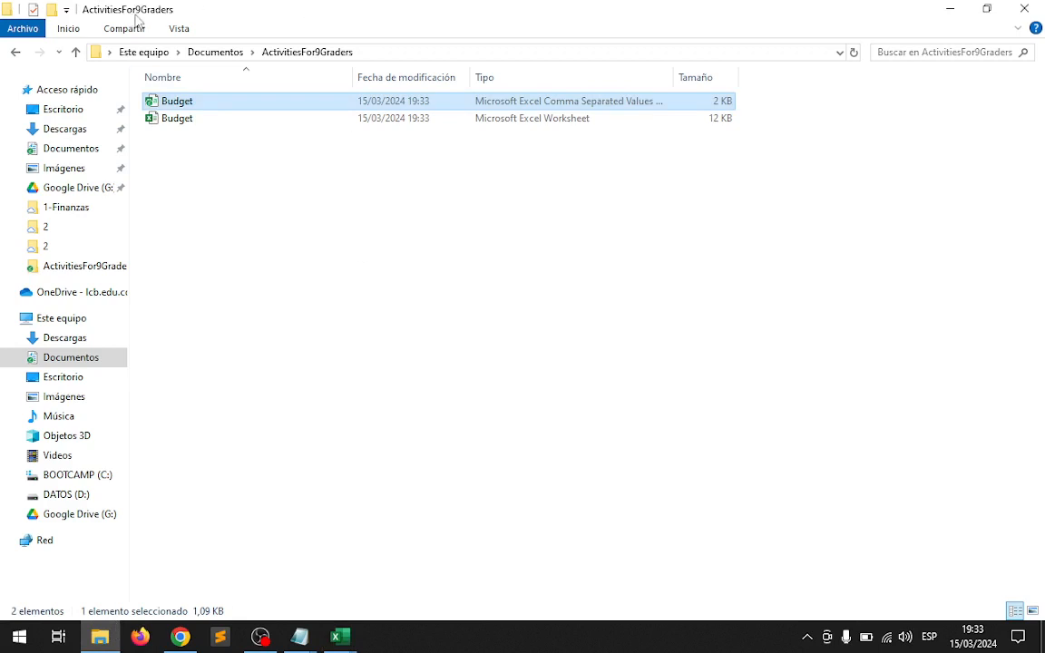
pyautogui.click(179, 28)
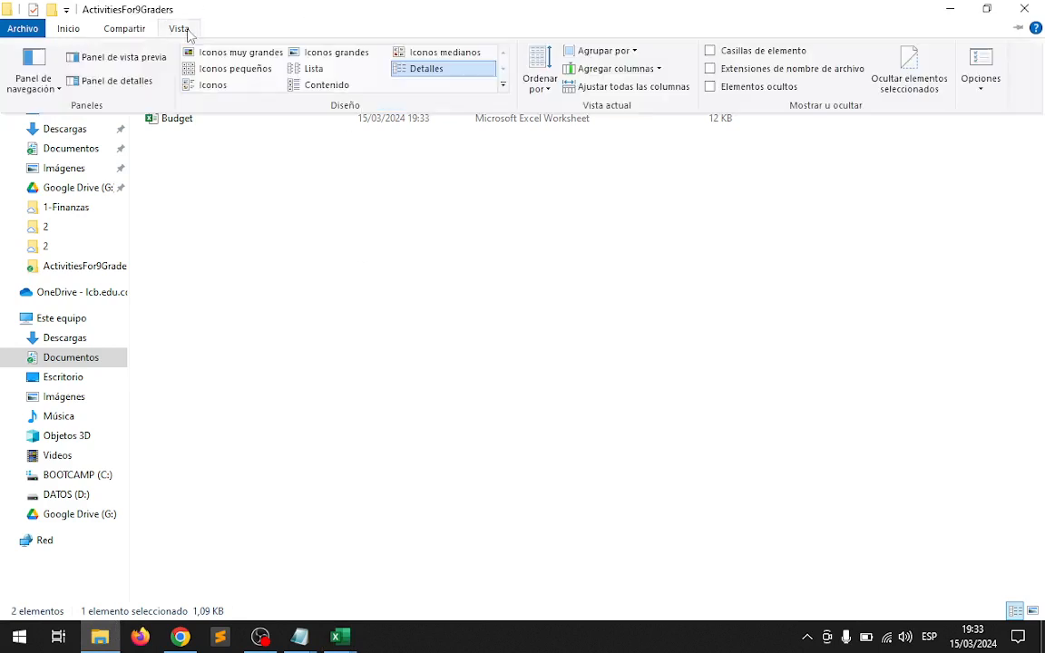
pyautogui.click(265, 51)
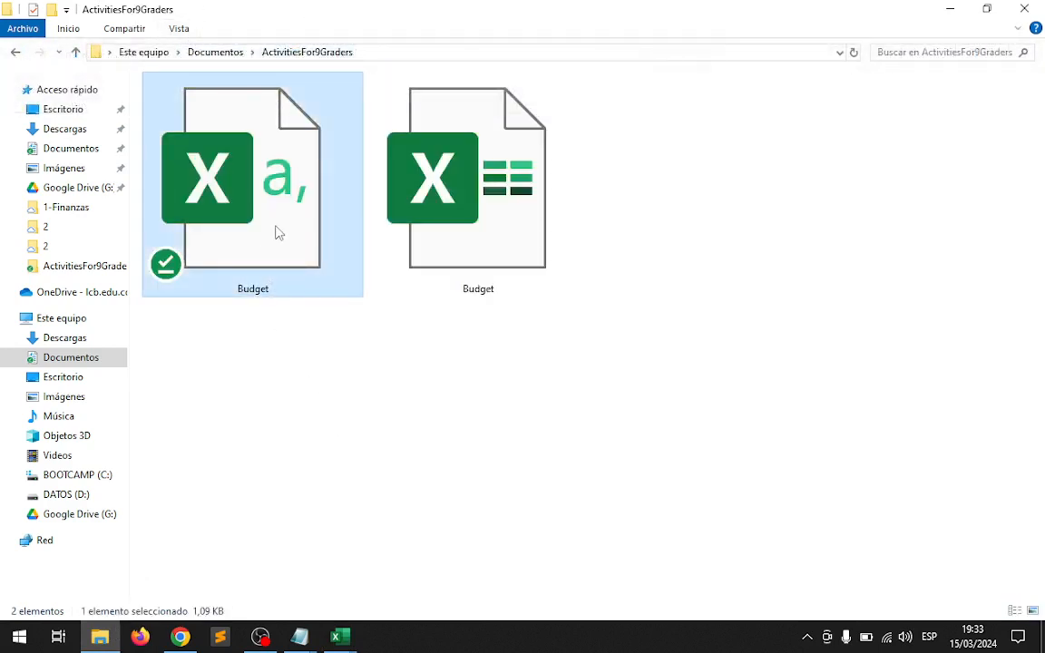
pyautogui.click(483, 236)
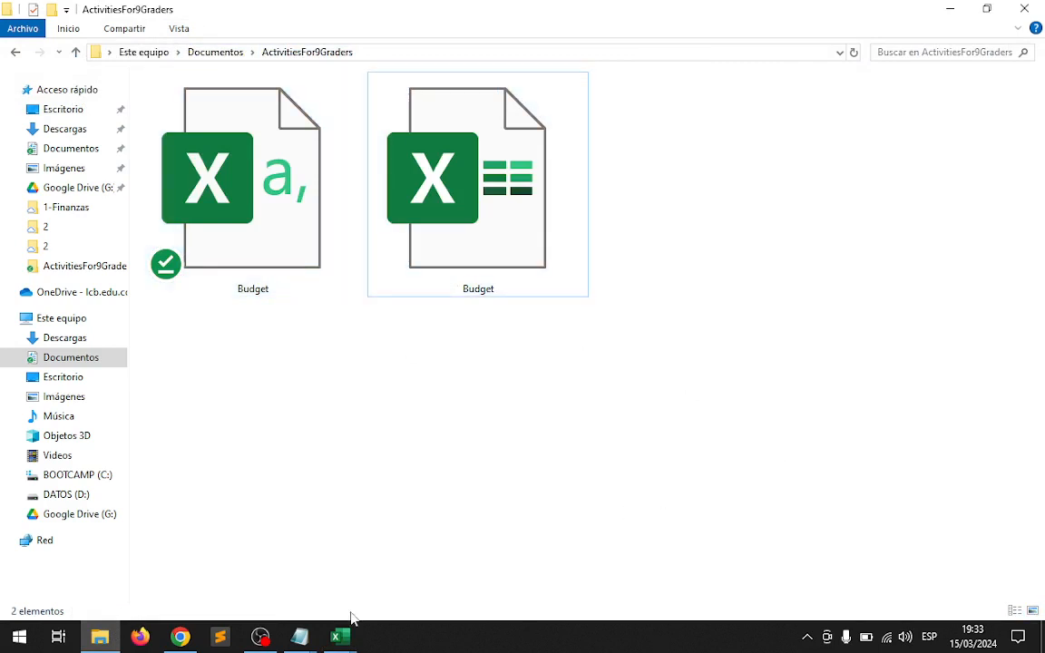
# Switch to the Book1 workbook in Excel and close it without saving the changes.
pyautogui.moveTo(349, 638)
pyautogui.click(318, 571)
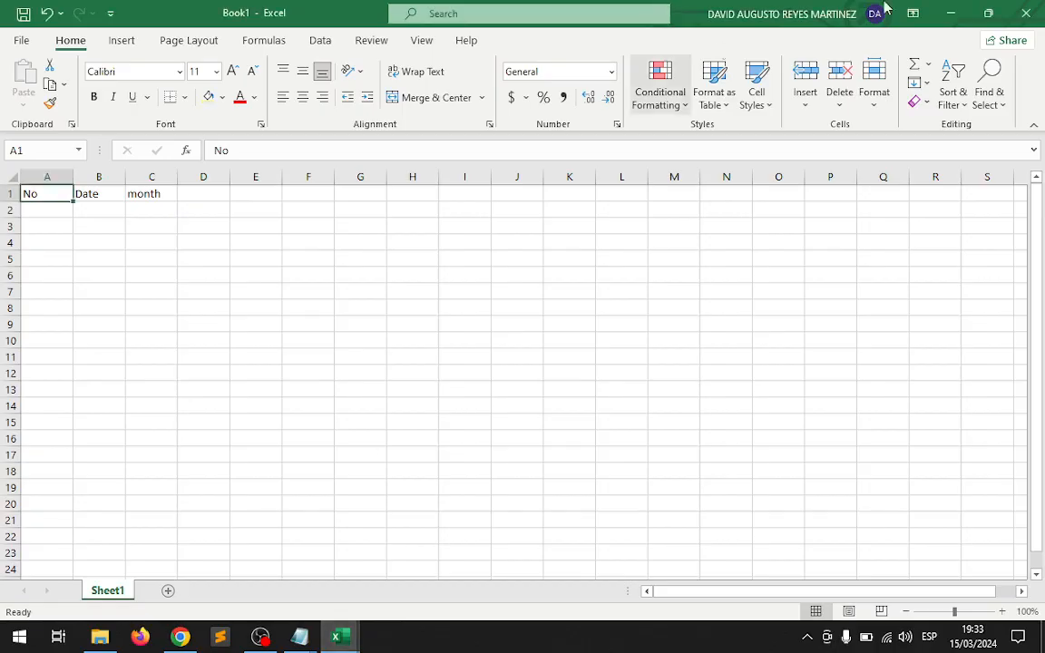
pyautogui.click(1040, 9)
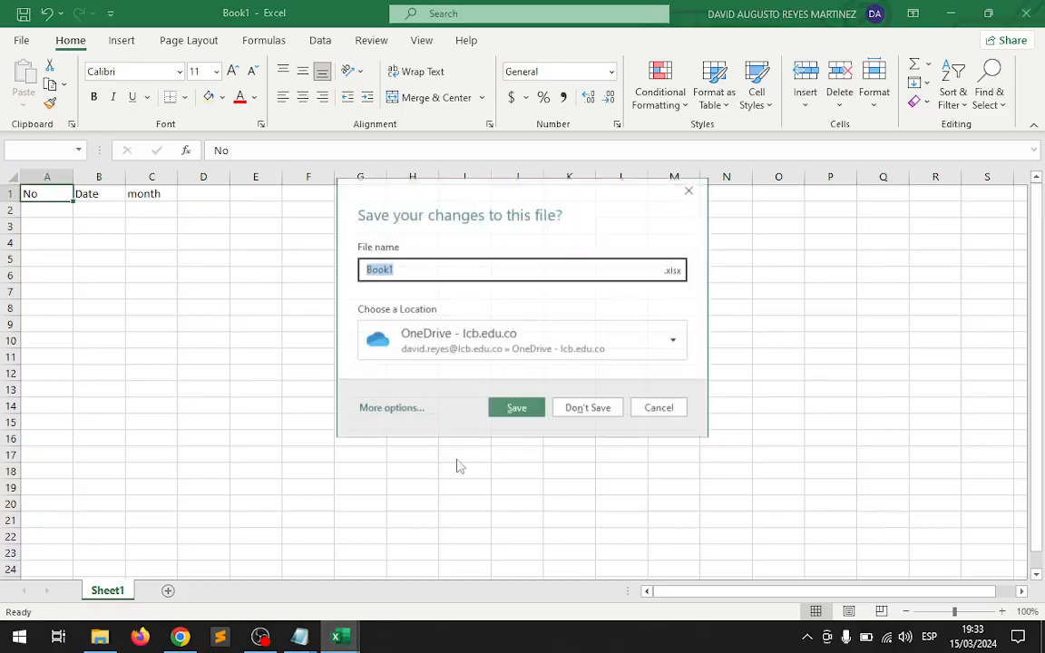
pyautogui.click(582, 404)
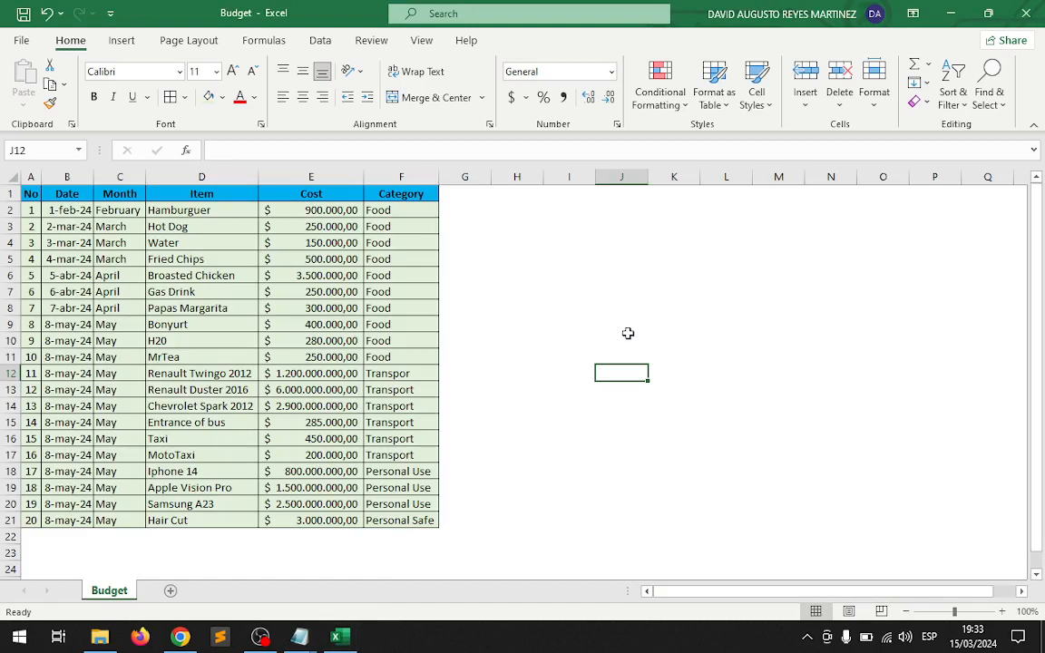
# Start a PivotTable from the expense table and reselect the full range A1:F21 on the Budget sheet as its source.
pyautogui.click(31, 195)
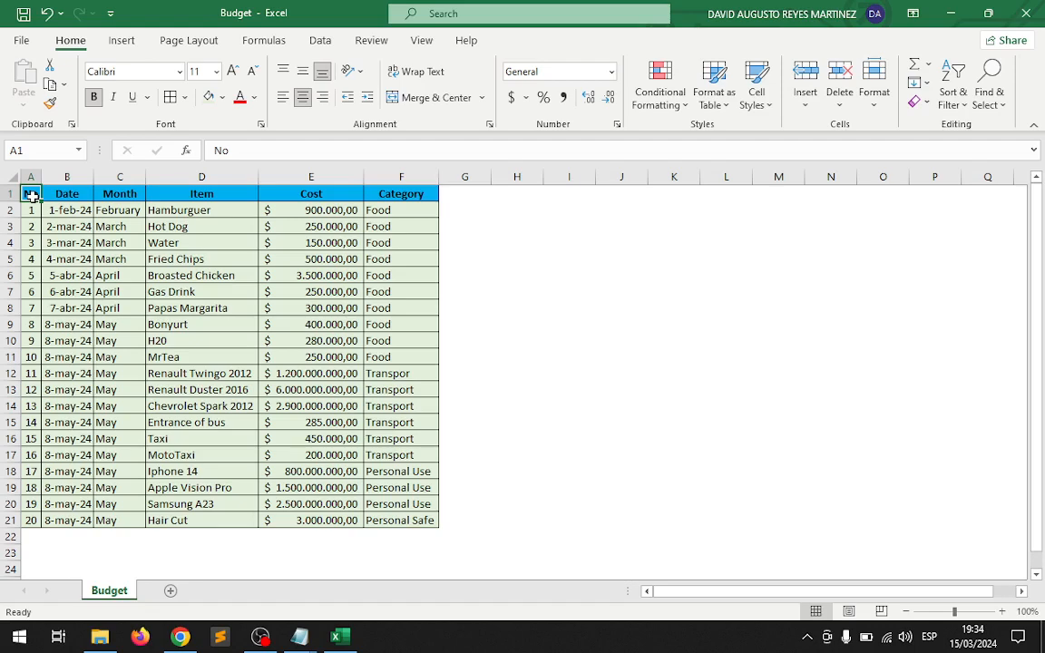
pyautogui.click(114, 40)
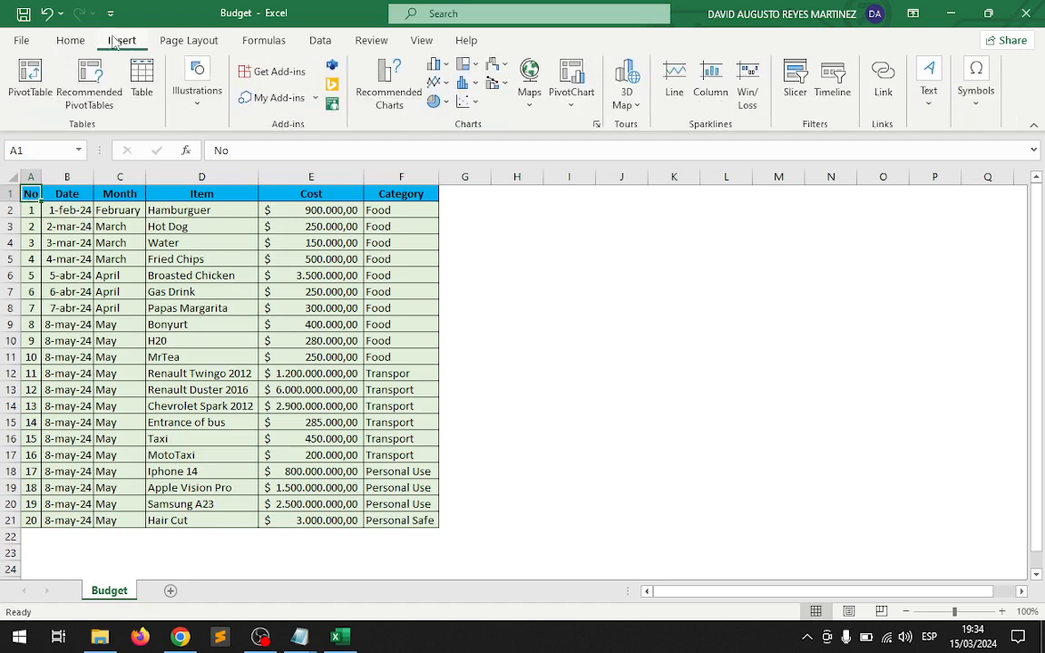
pyautogui.click(32, 95)
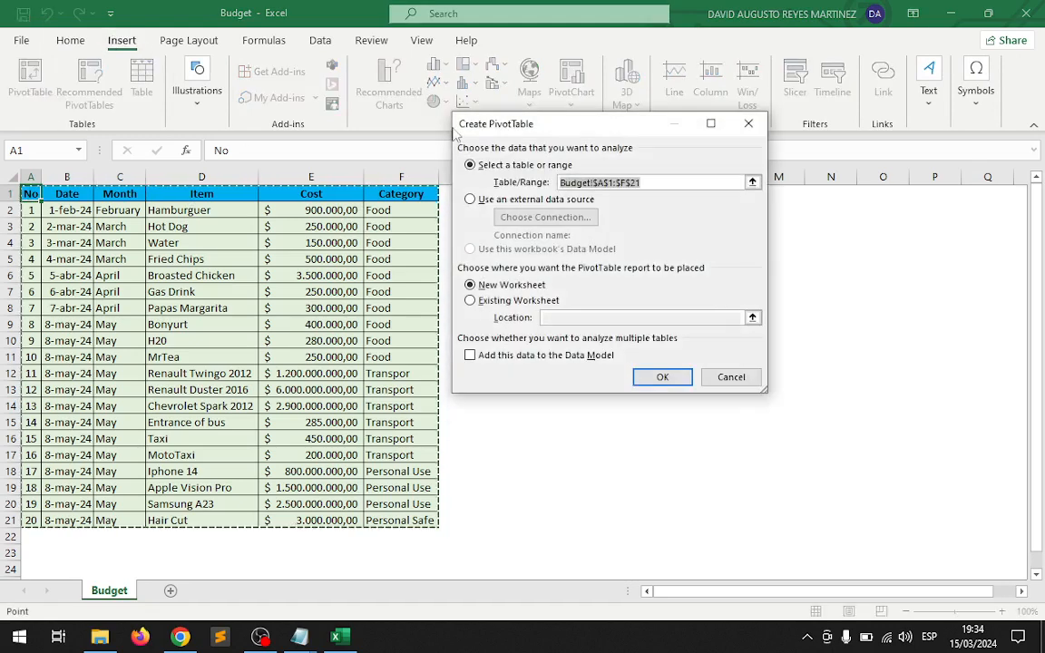
pyautogui.moveTo(557, 126); pyautogui.dragTo(571, 215)
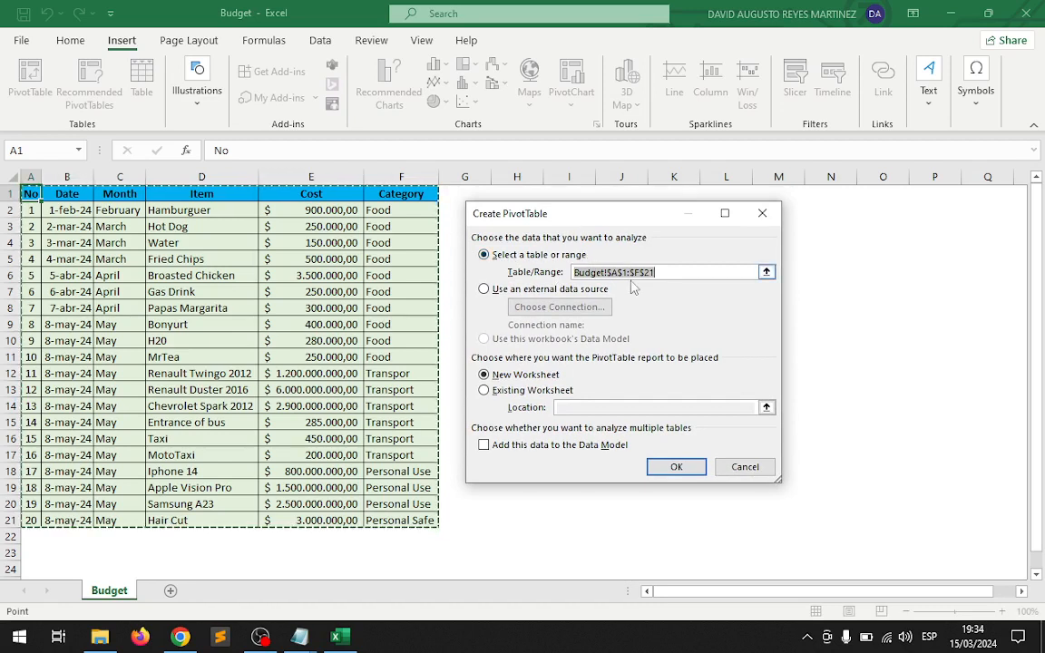
pyautogui.click(719, 272)
pyautogui.moveTo(718, 272); pyautogui.dragTo(660, 254)
pyautogui.press('BackSpace')
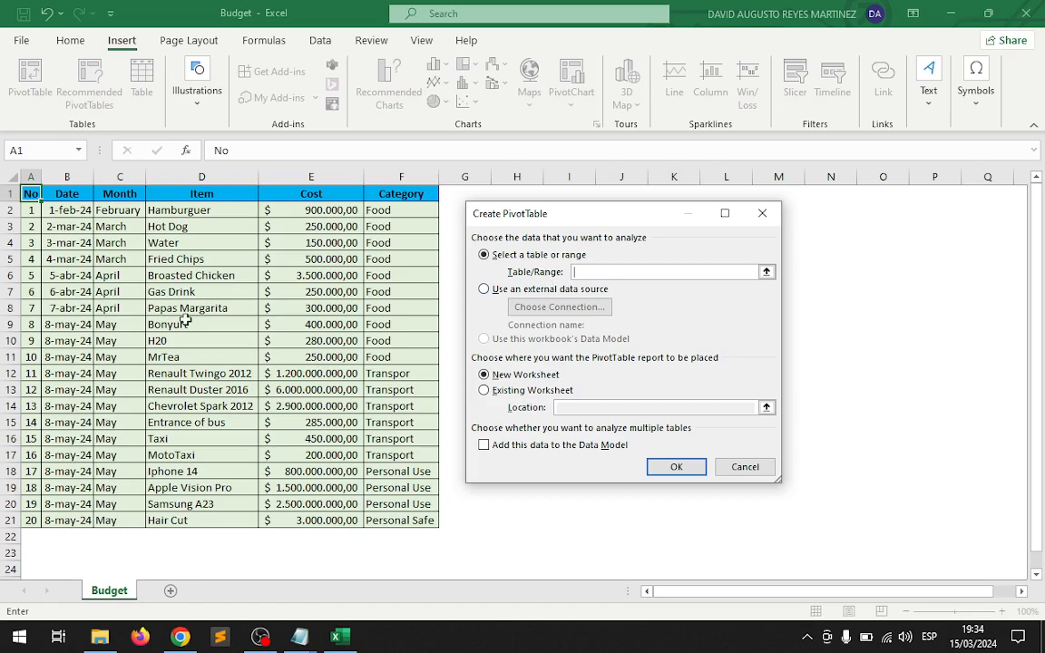
pyautogui.moveTo(30, 193); pyautogui.dragTo(394, 195)
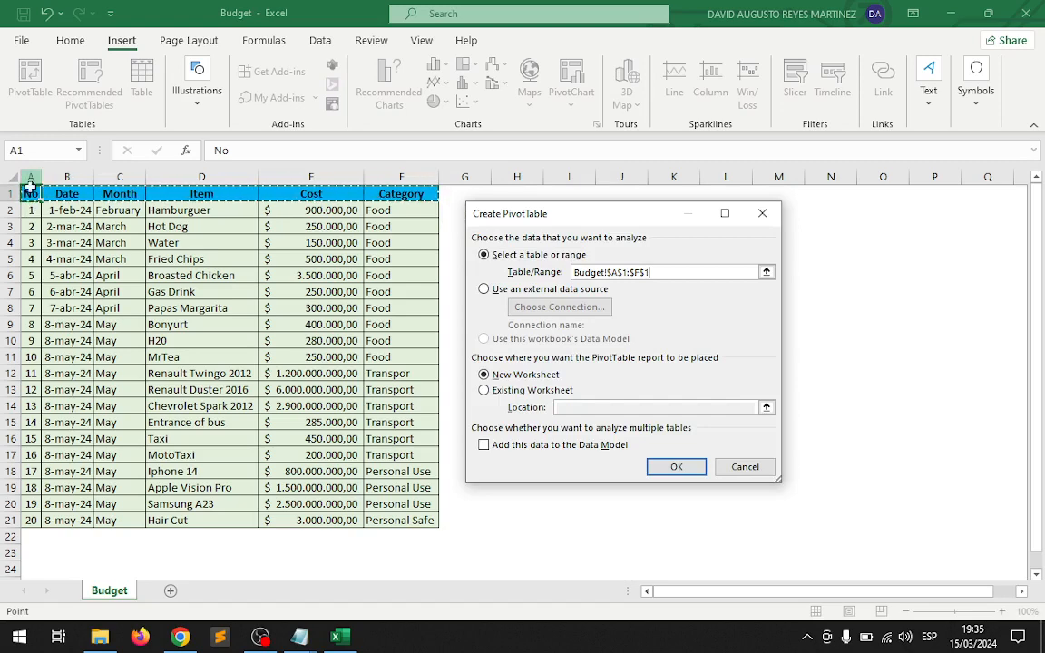
pyautogui.moveTo(30, 194); pyautogui.dragTo(389, 516)
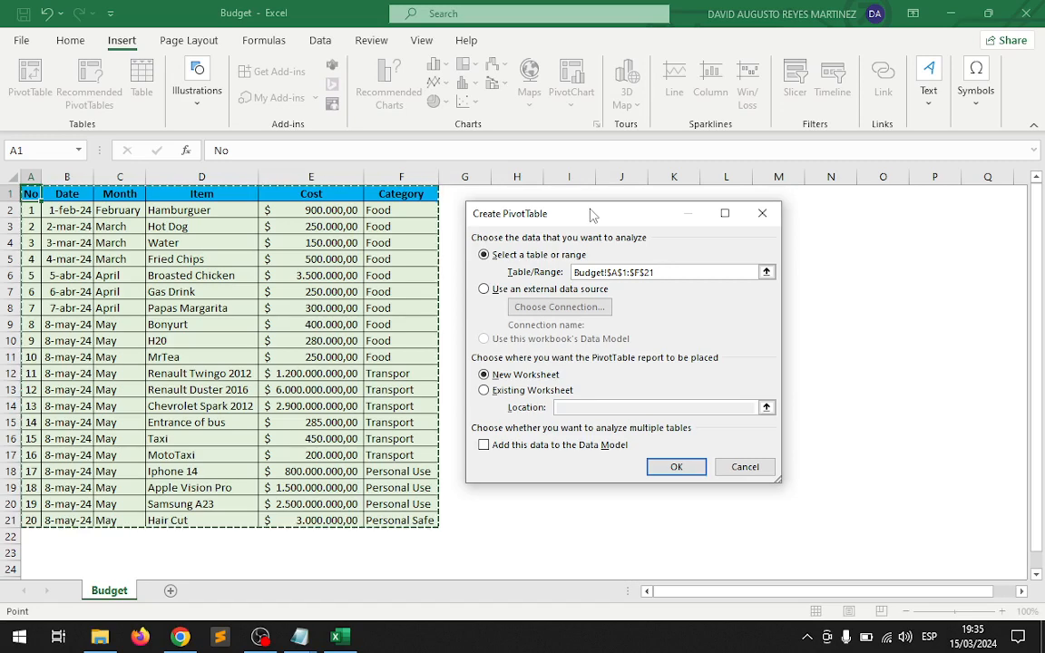
# Set the PivotTable location to cell H1 of the existing Budget worksheet and create the empty PivotTable.
pyautogui.moveTo(590, 215); pyautogui.dragTo(263, 245)
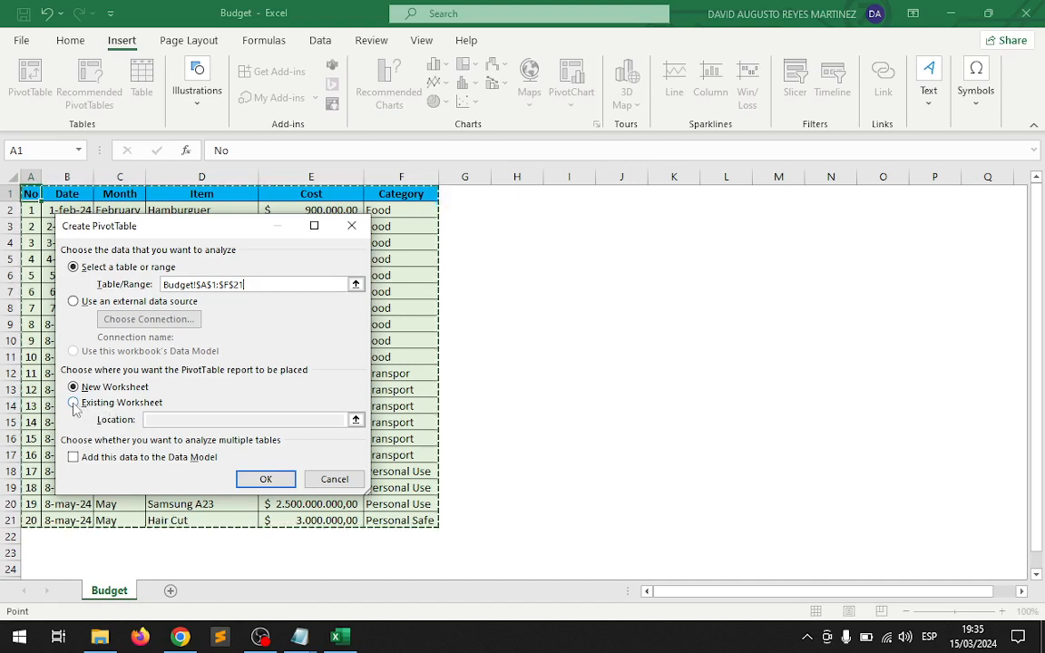
pyautogui.click(355, 419)
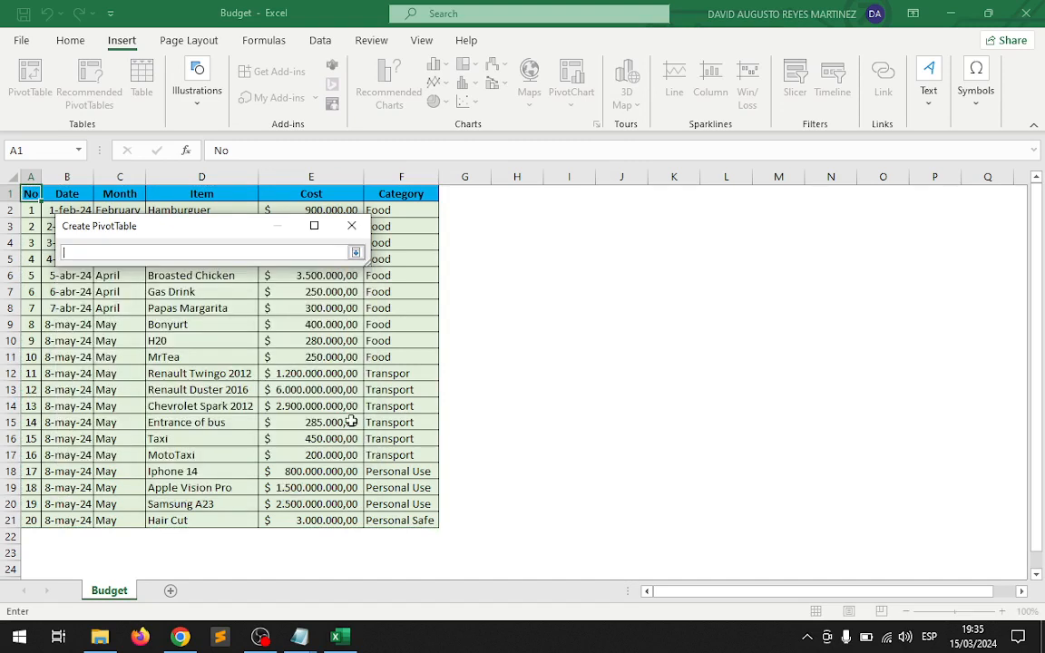
pyautogui.click(511, 194)
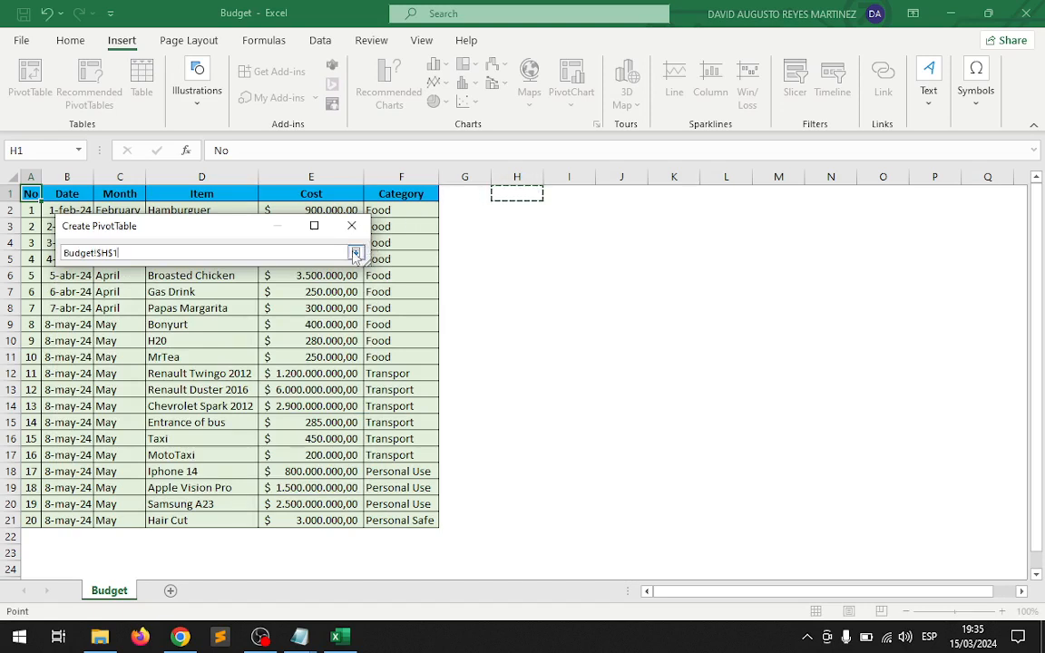
pyautogui.press('Return')
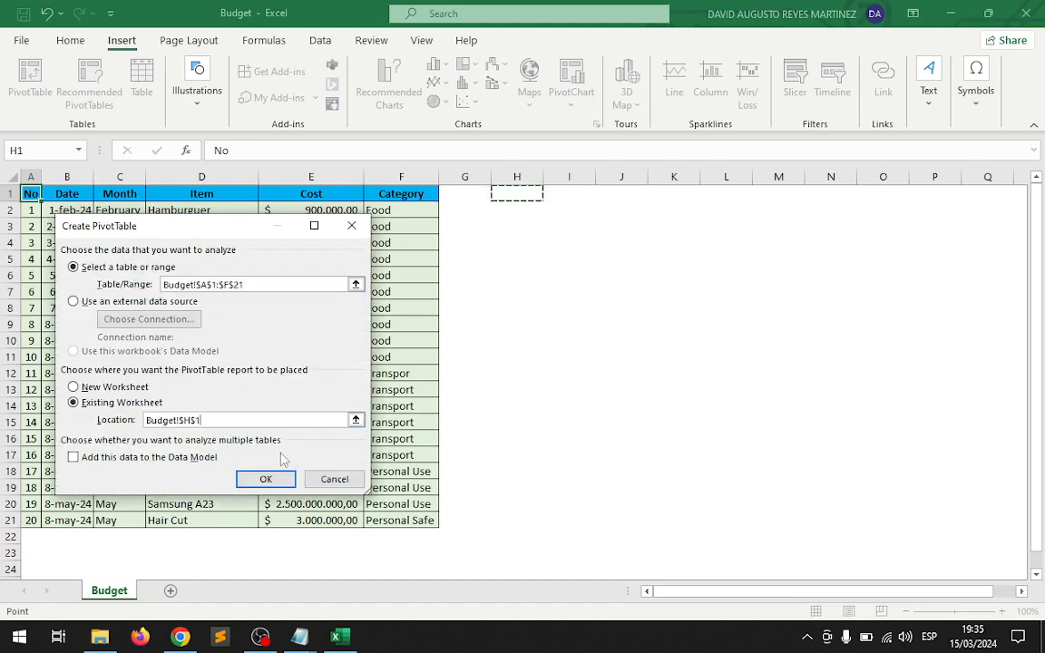
pyautogui.click(266, 479)
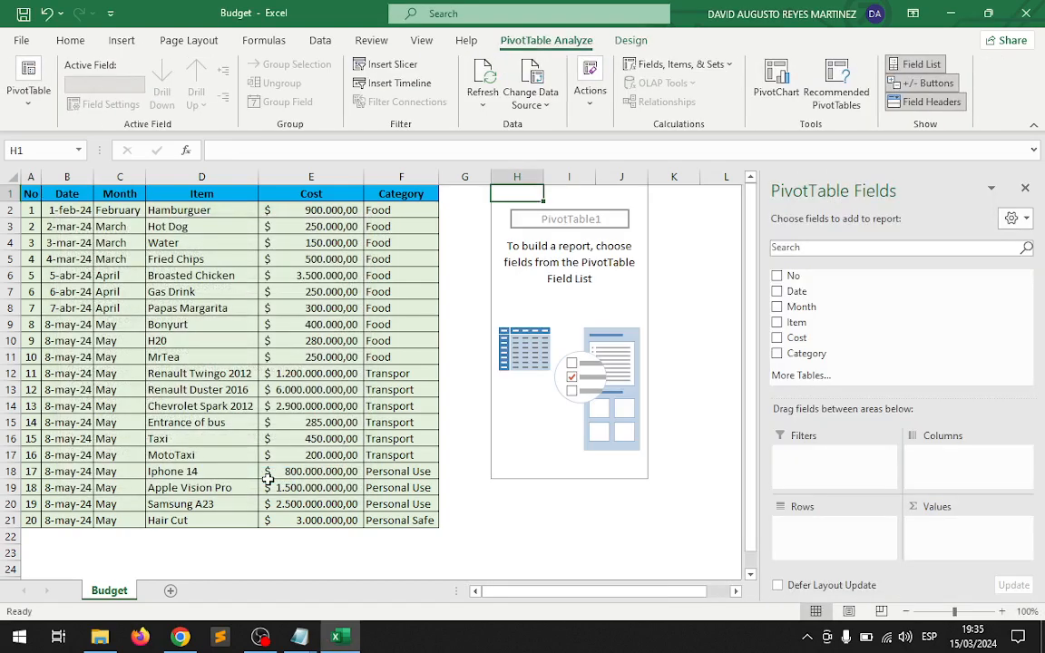
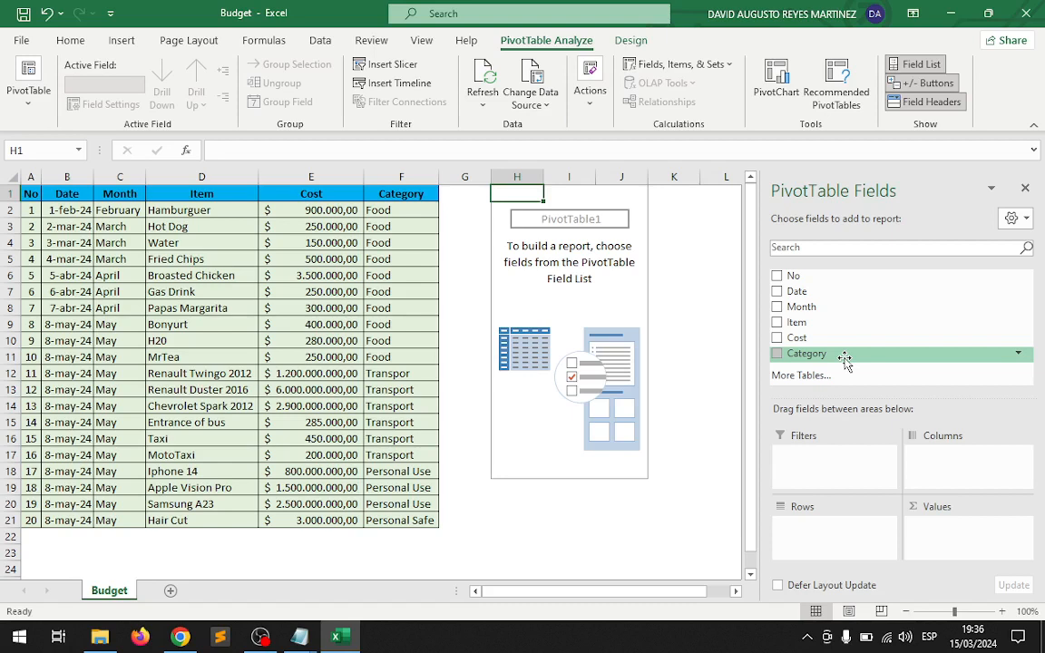
# Make Date the PivotTable's only row field, removing the Category field and the automatic Months grouping.
pyautogui.click(778, 354)
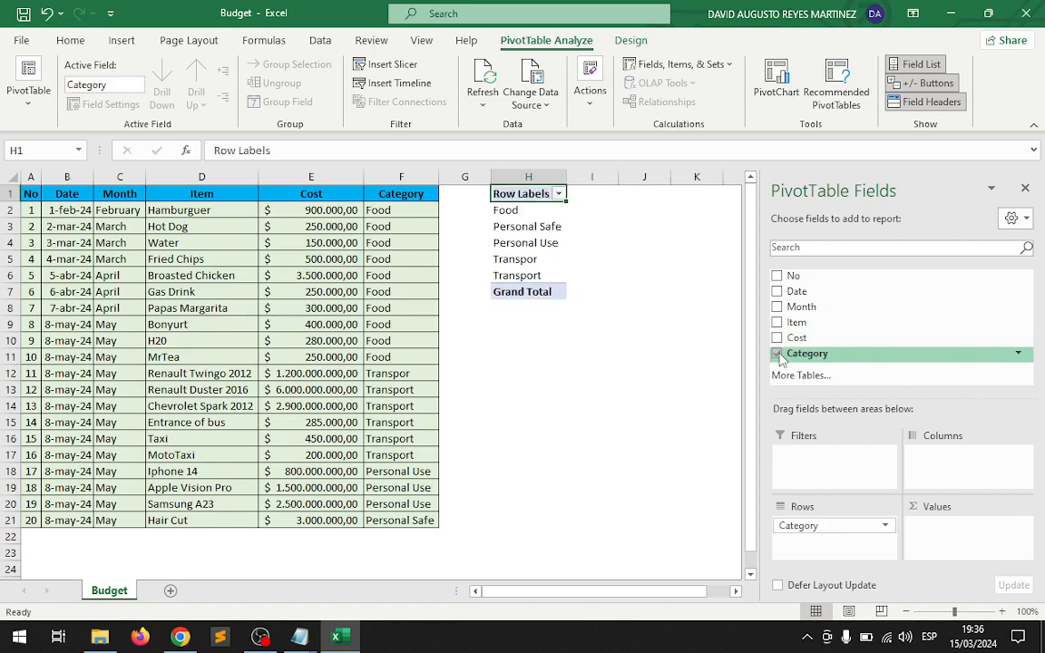
pyautogui.click(778, 354)
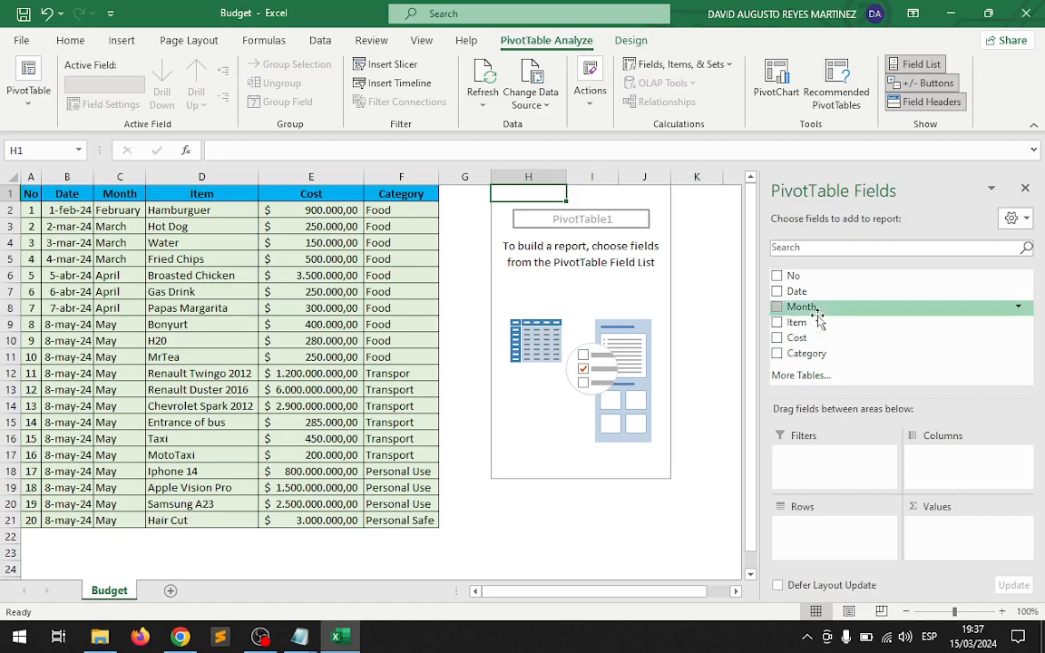
pyautogui.click(777, 292)
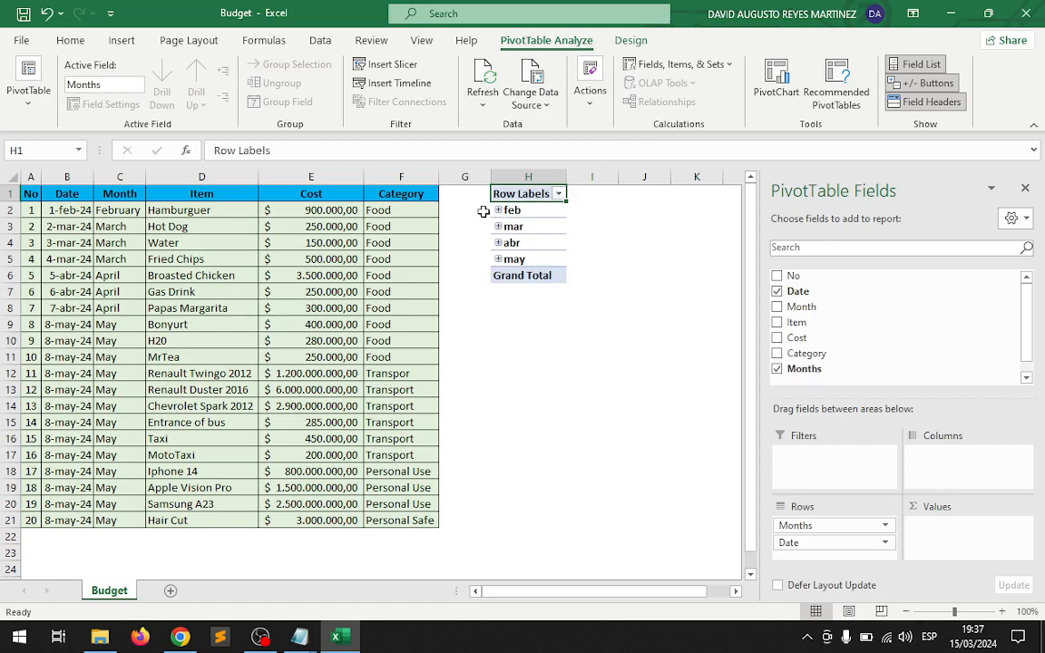
pyautogui.click(777, 369)
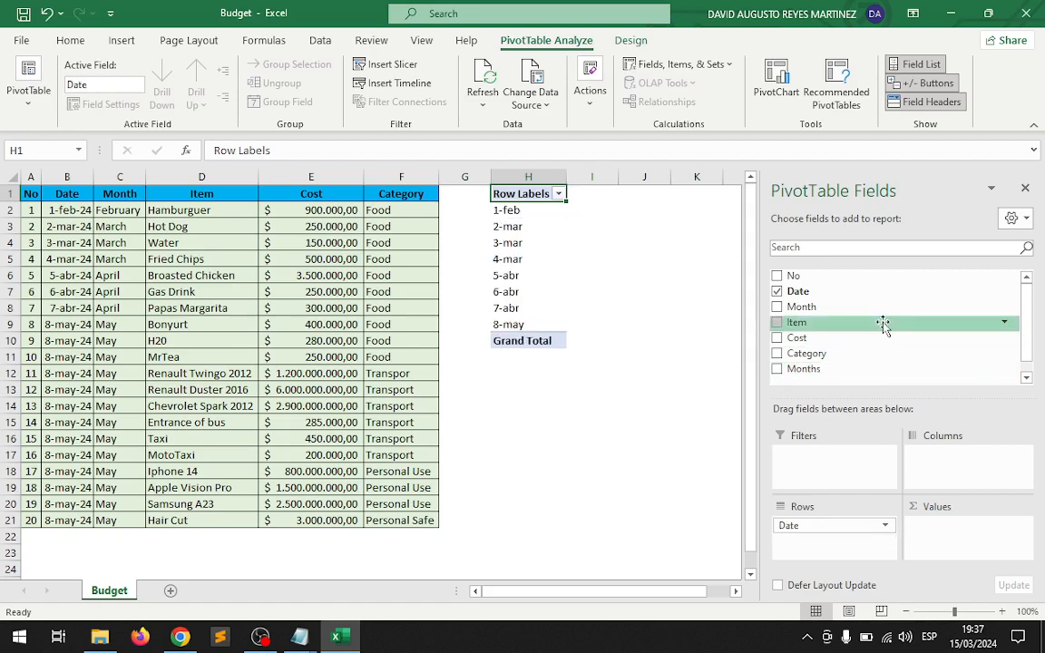
# Compare the fields available for the PivotTable with the columns of the source table A1:F21.
pyautogui.scroll(-1, 884, 326)
pyautogui.scroll(1, 884, 326)
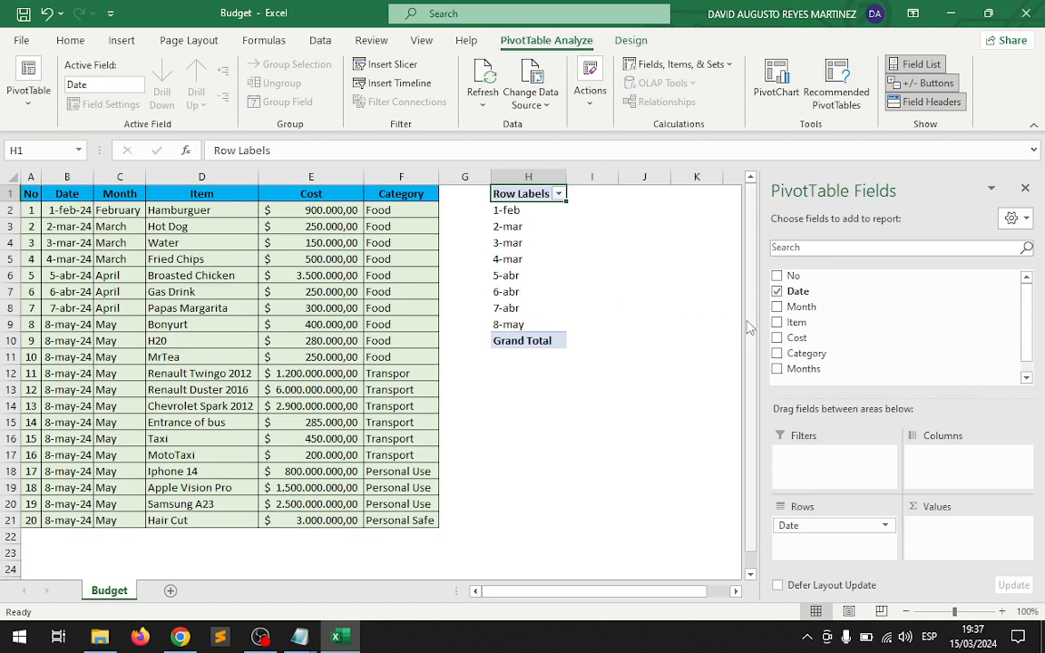
pyautogui.scroll(-1, 869, 329)
pyautogui.scroll(1, 869, 329)
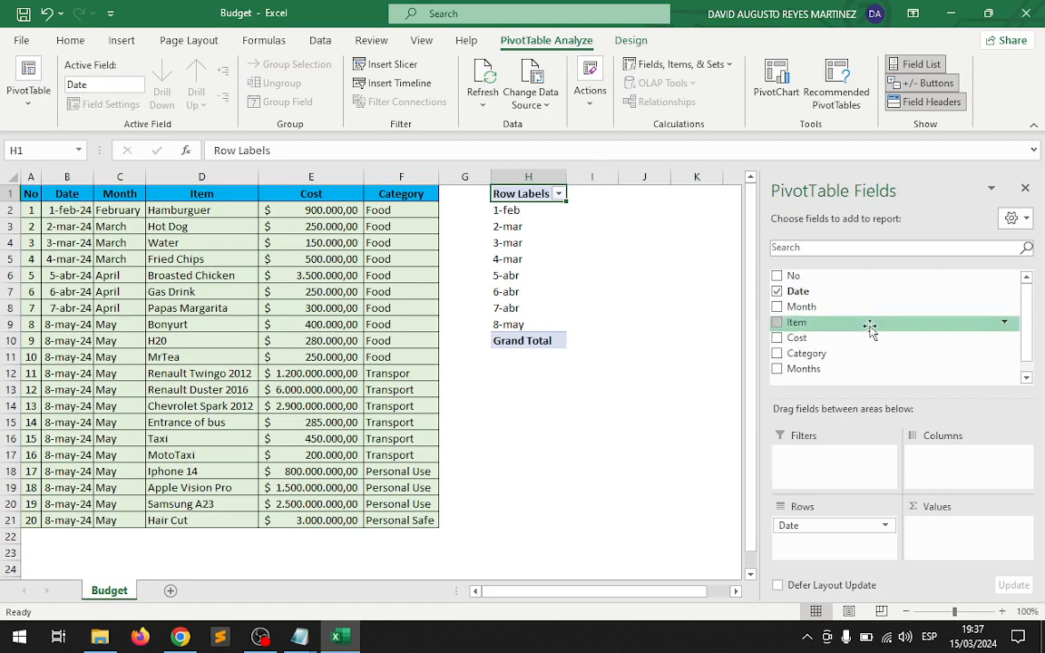
pyautogui.scroll(-1, 870, 328)
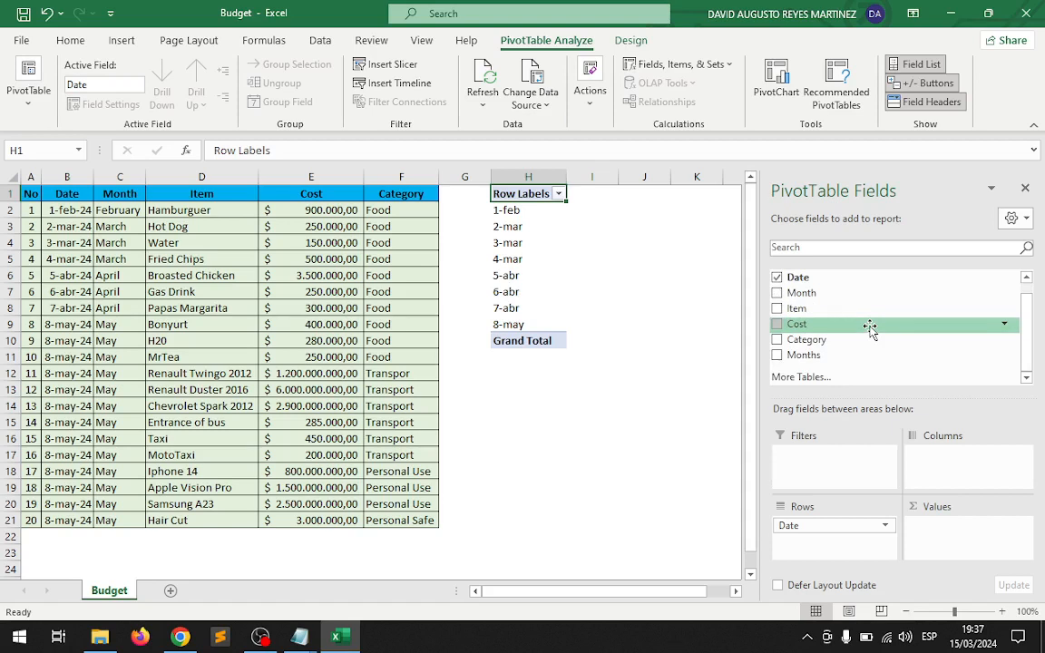
pyautogui.scroll(1, 870, 328)
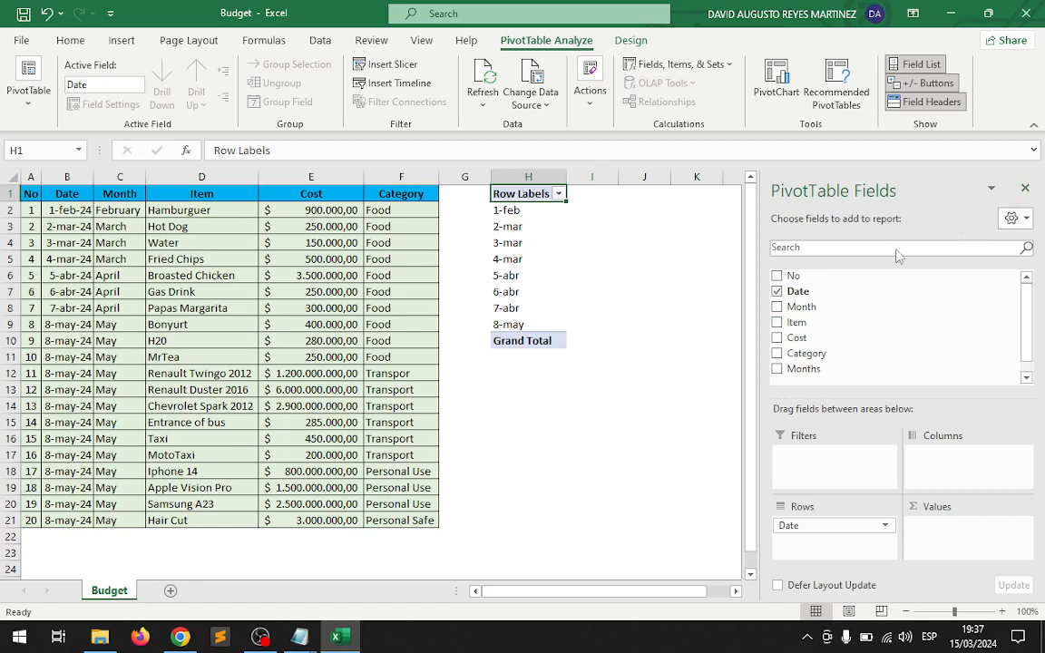
pyautogui.scroll(-1, 811, 354)
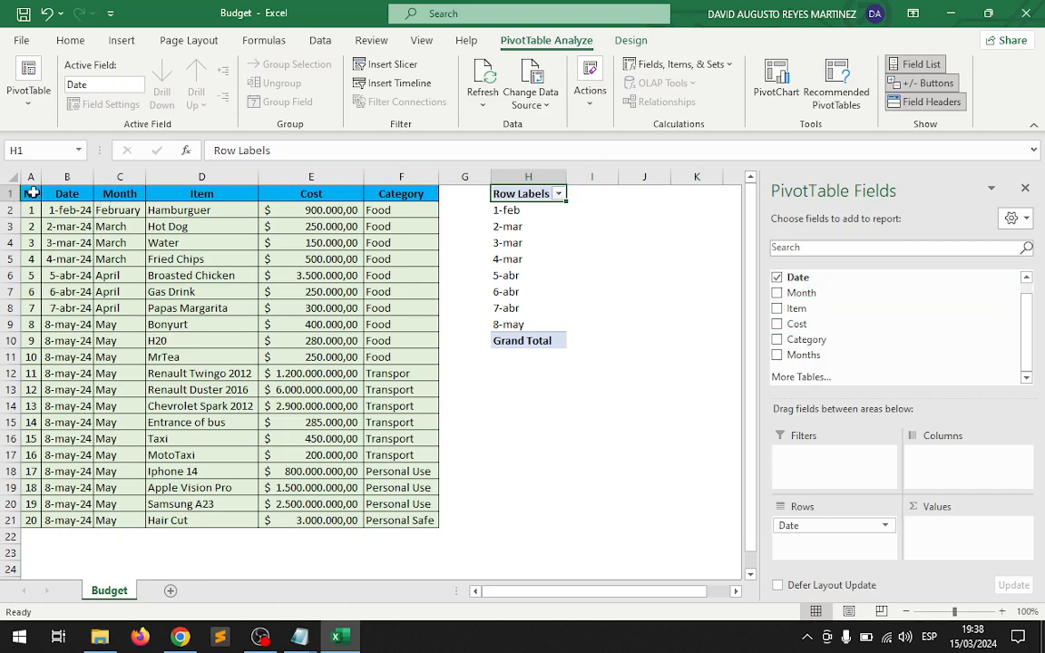
pyautogui.moveTo(31, 193)
pyautogui.mouseDown()
pyautogui.moveTo(350, 328)
pyautogui.moveTo(417, 519)
pyautogui.mouseUp()
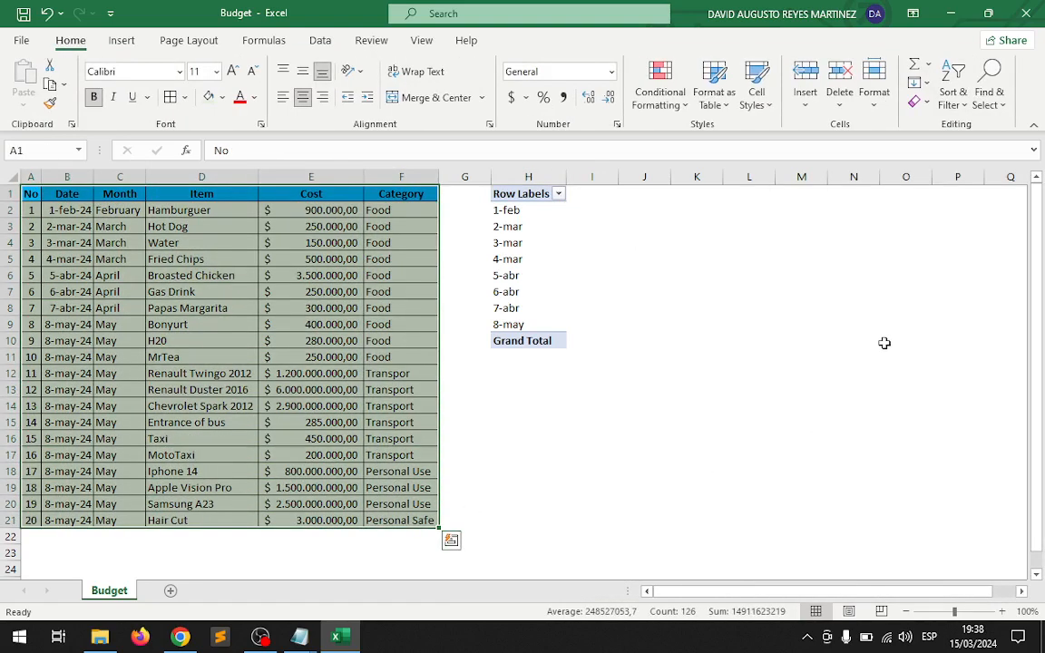
# Add the Month field to the PivotTable rows and place it above Date.
pyautogui.click(527, 209)
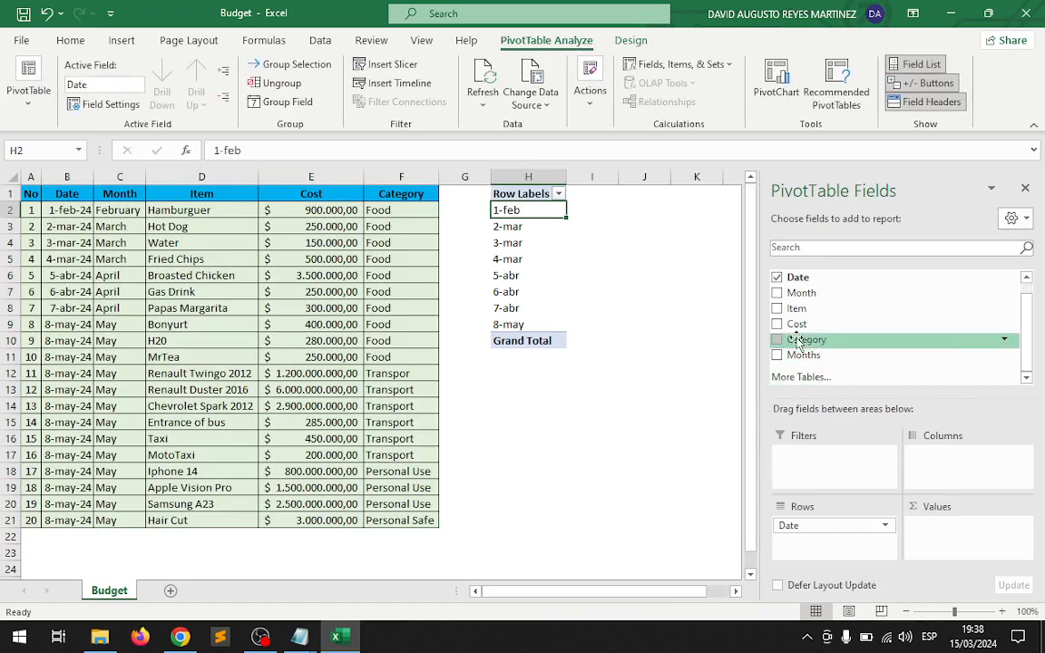
pyautogui.click(776, 294)
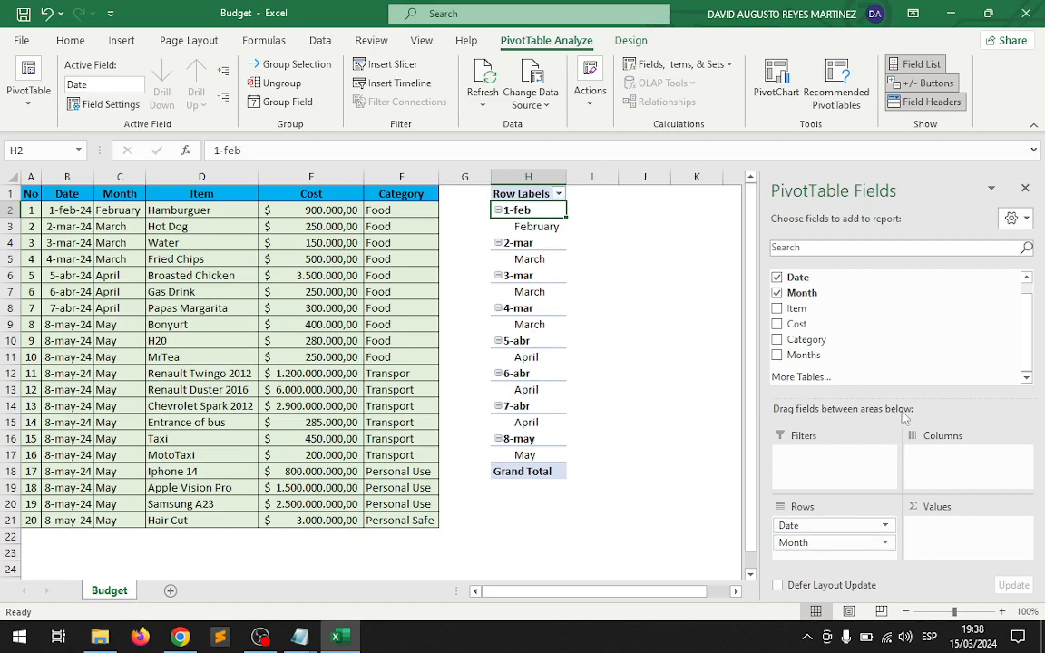
pyautogui.moveTo(960, 398); pyautogui.dragTo(964, 379)
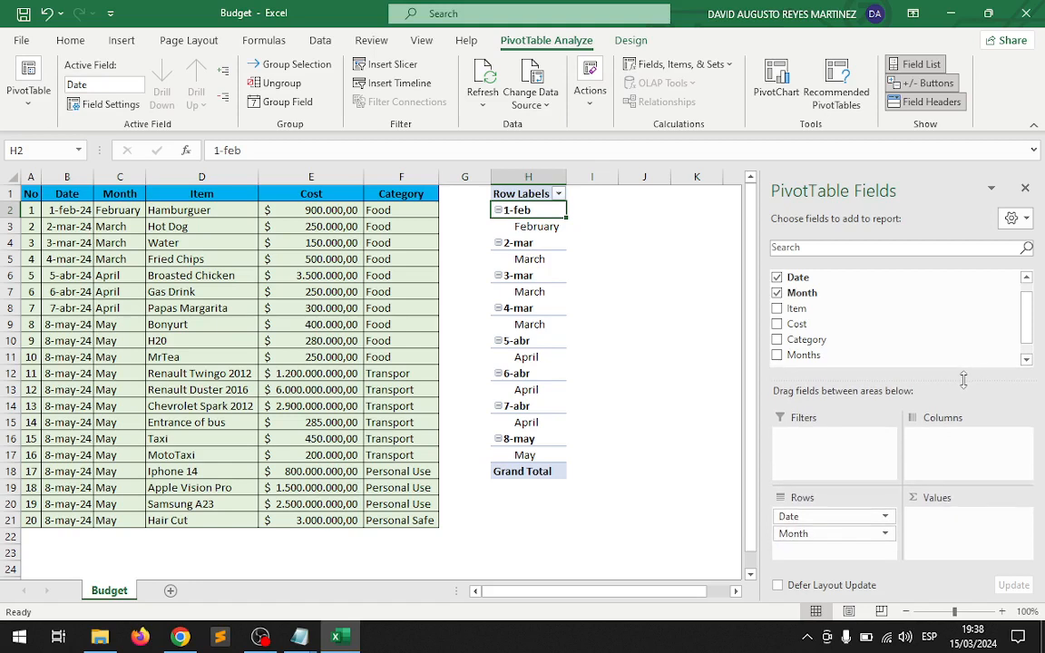
pyautogui.click(819, 516)
pyautogui.click(821, 536)
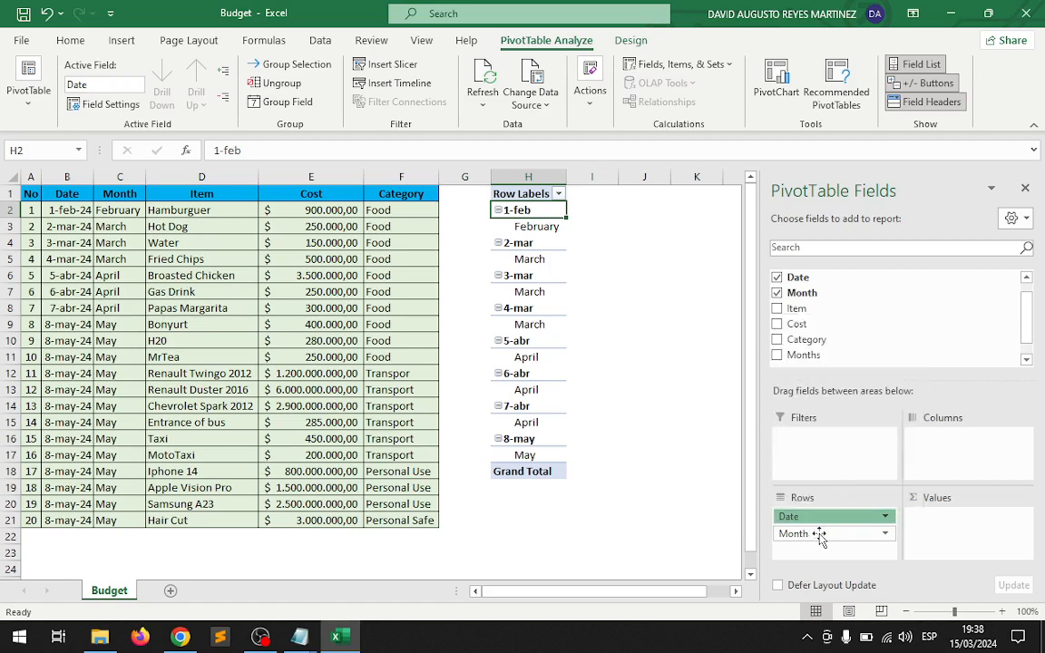
pyautogui.click(821, 537)
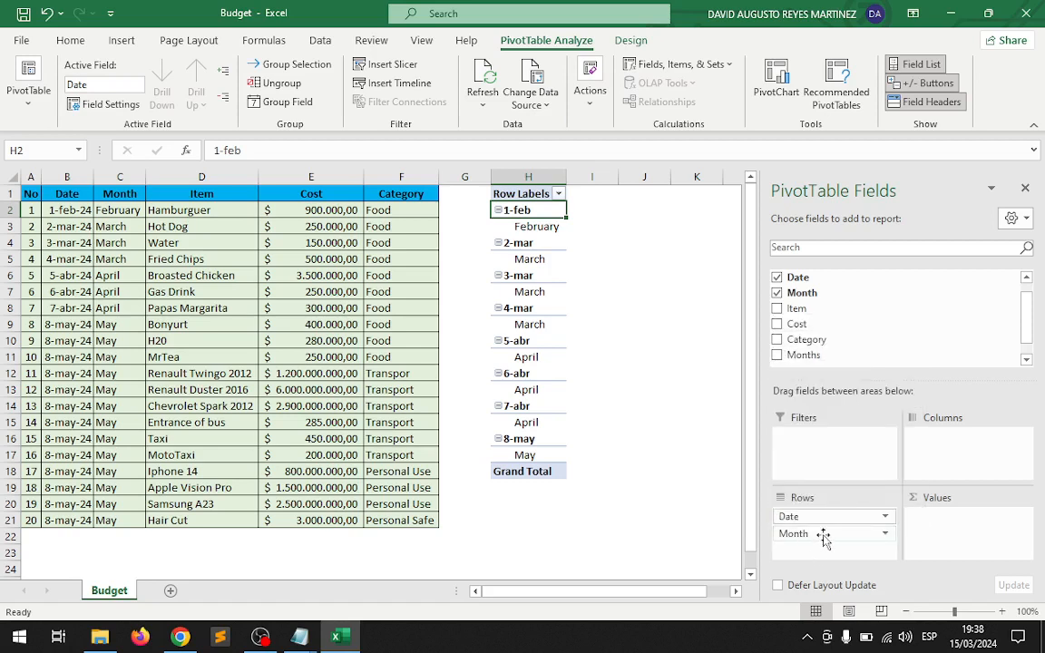
pyautogui.moveTo(815, 537); pyautogui.dragTo(826, 516)
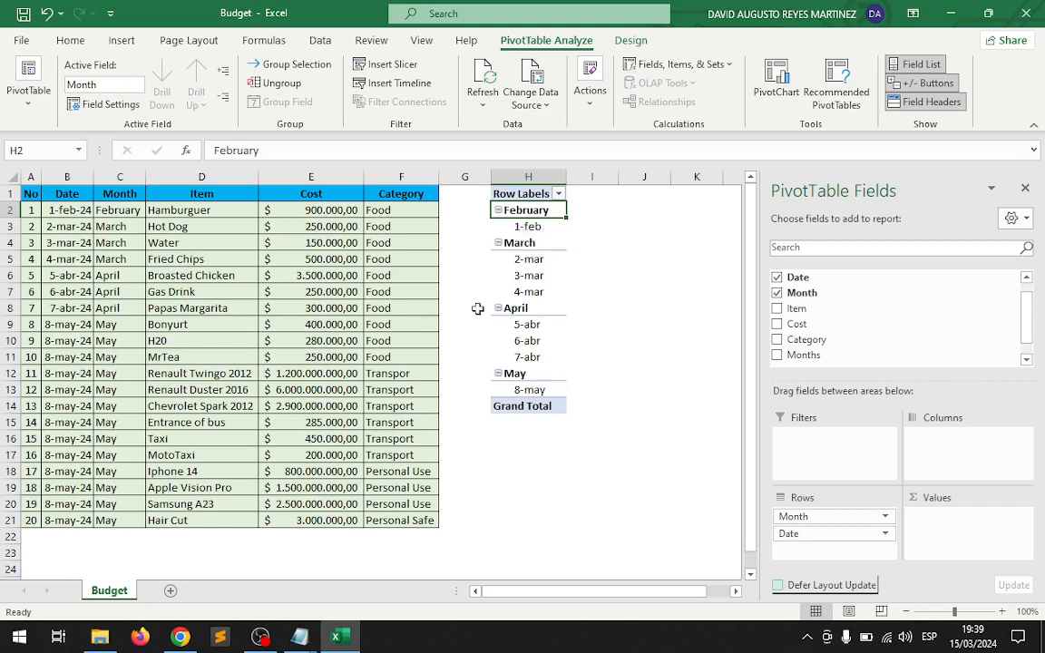
# Compare the dates grouped under March in the PivotTable with the March dates in the source table.
pyautogui.click(498, 243)
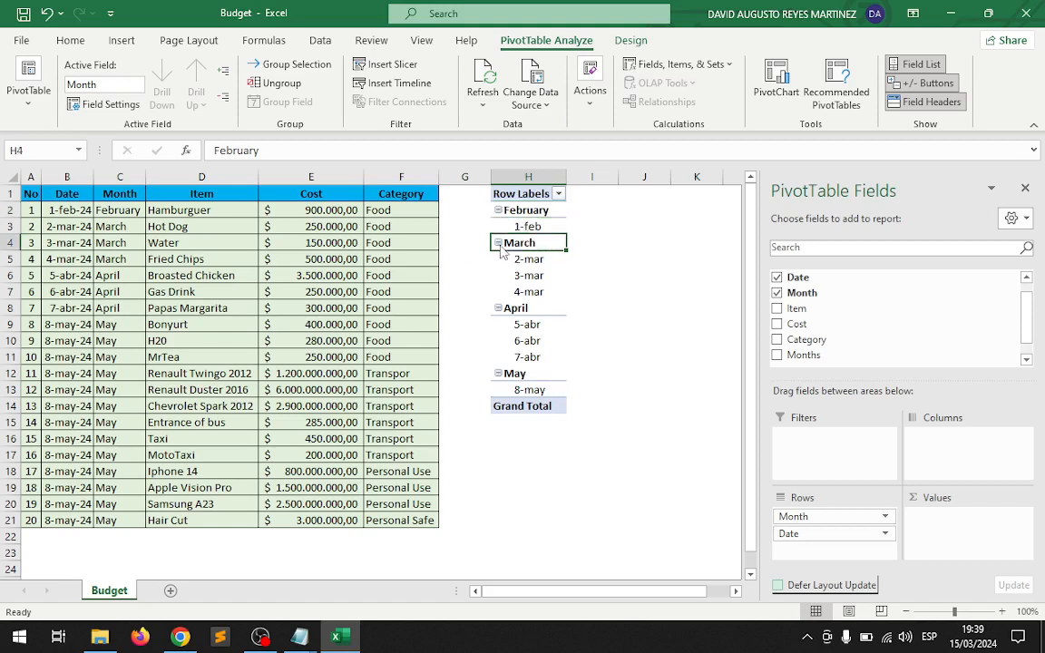
pyautogui.click(499, 243)
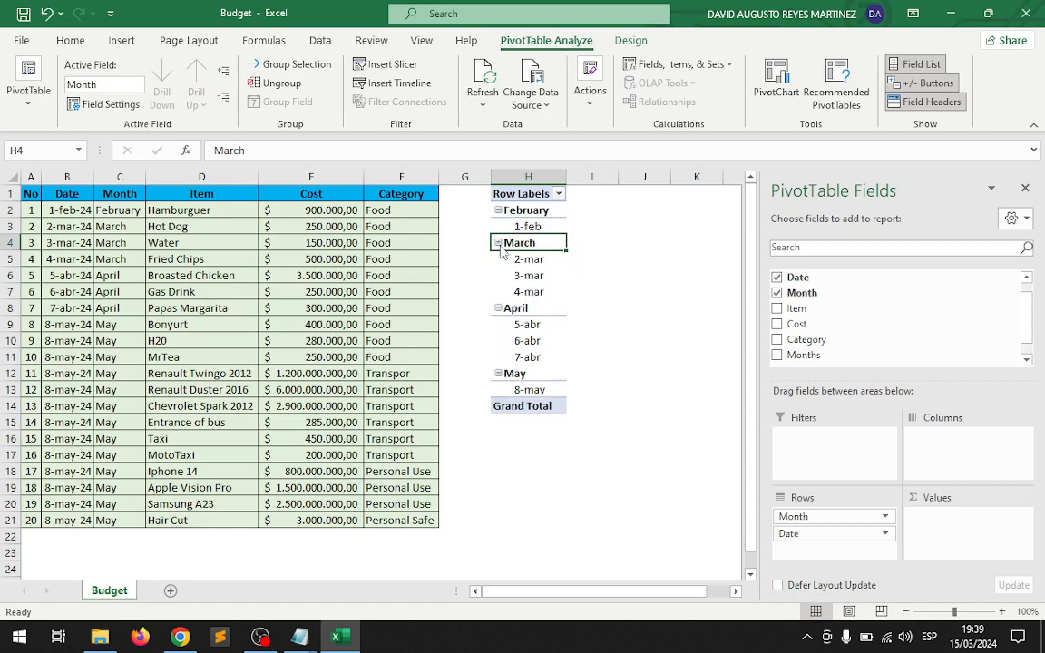
pyautogui.click(549, 259)
pyautogui.click(533, 276)
pyautogui.click(532, 291)
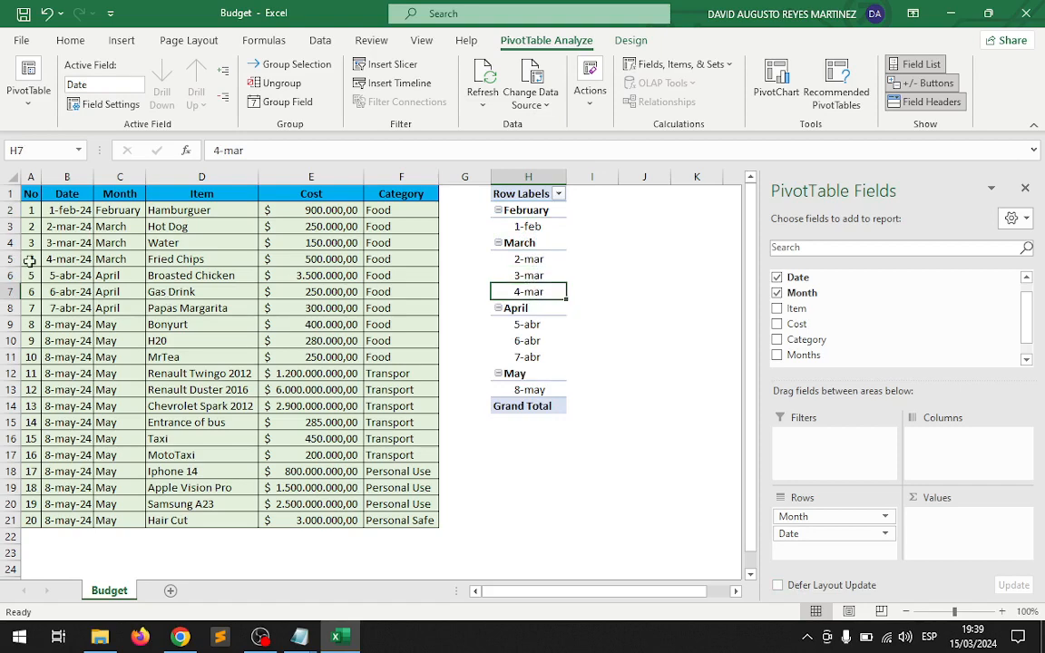
pyautogui.click(77, 226)
pyautogui.moveTo(77, 226); pyautogui.dragTo(70, 259)
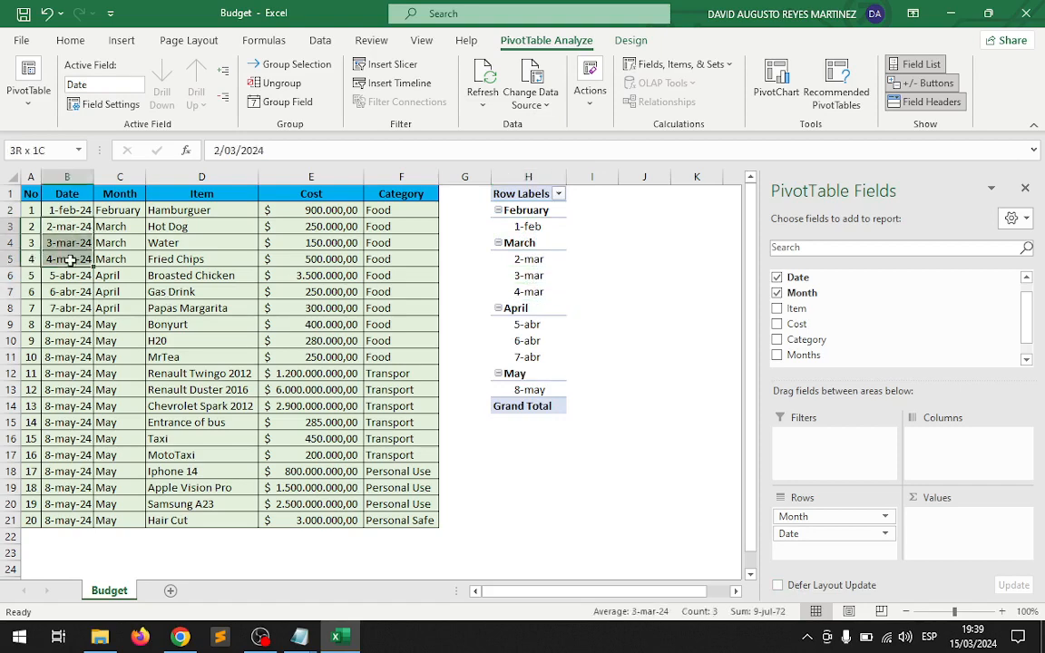
pyautogui.click(497, 260)
pyautogui.click(699, 307)
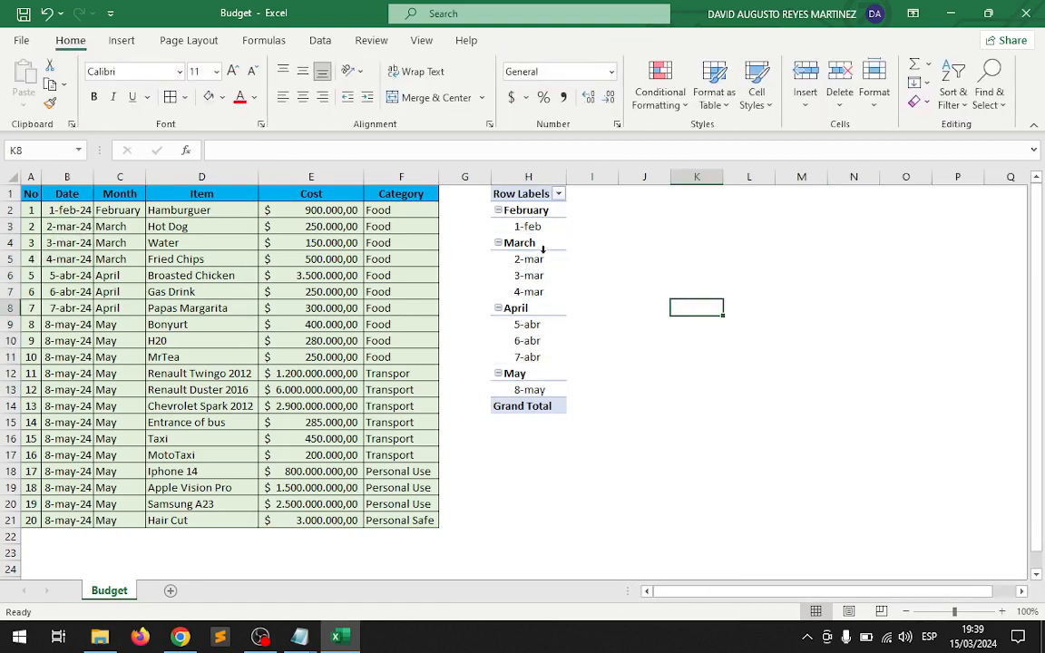
# Put Date back above Month in the PivotTable rows, then move Month to the report filters.
pyautogui.click(538, 260)
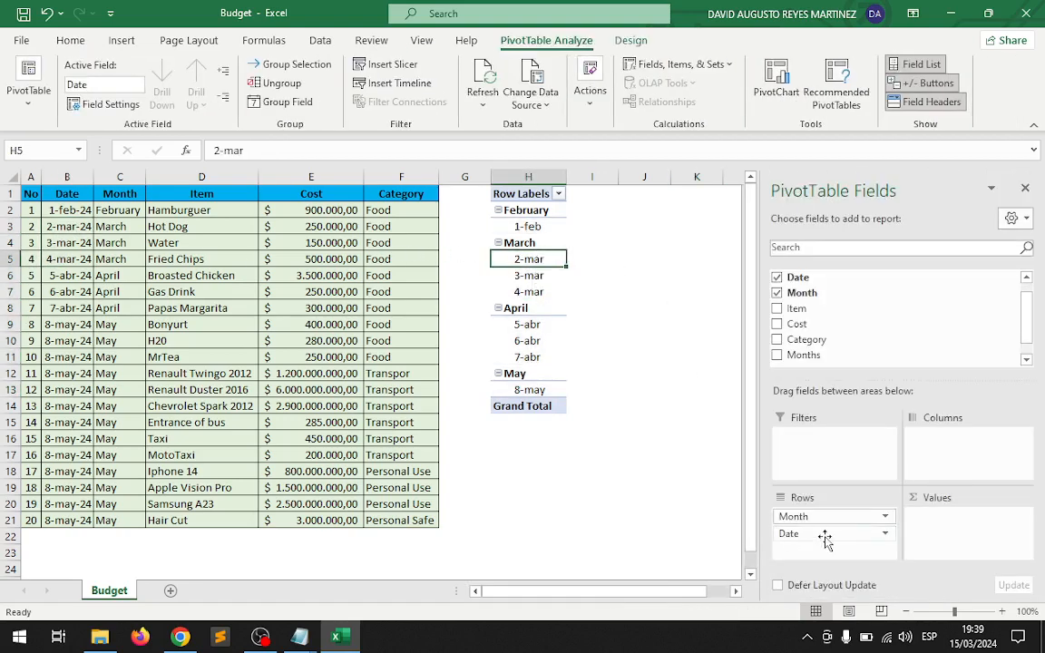
pyautogui.moveTo(835, 536); pyautogui.dragTo(844, 517)
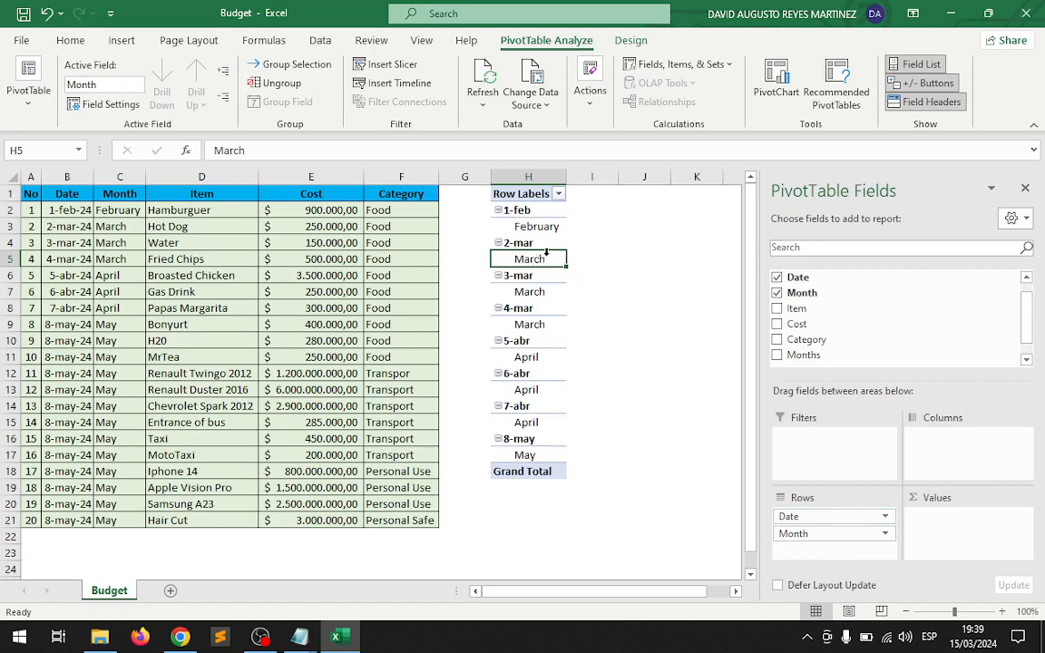
pyautogui.click(549, 291)
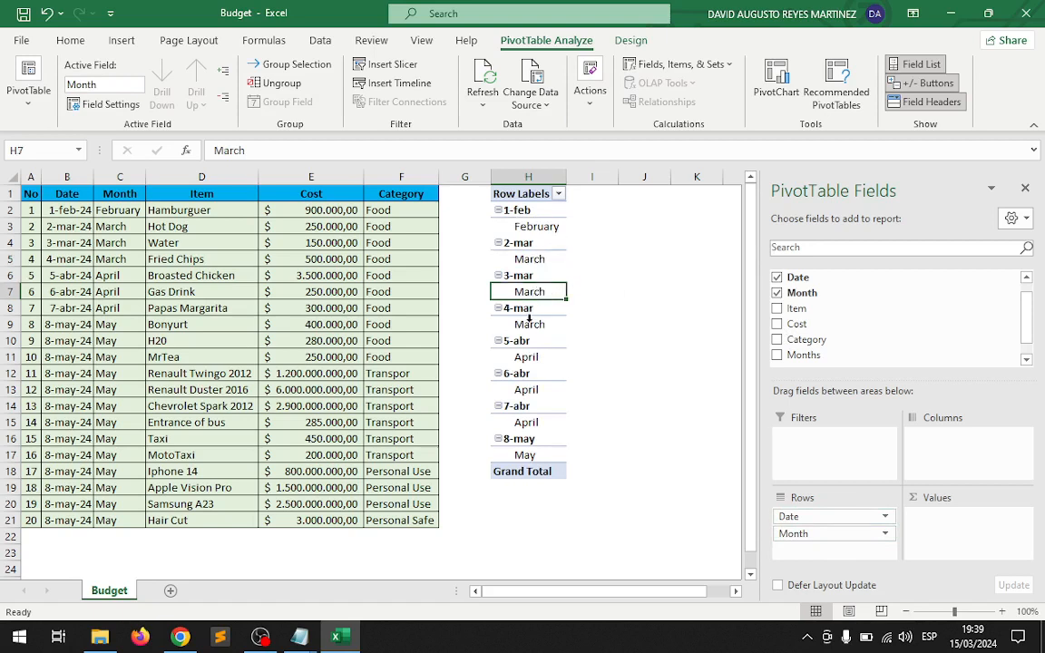
pyautogui.click(531, 323)
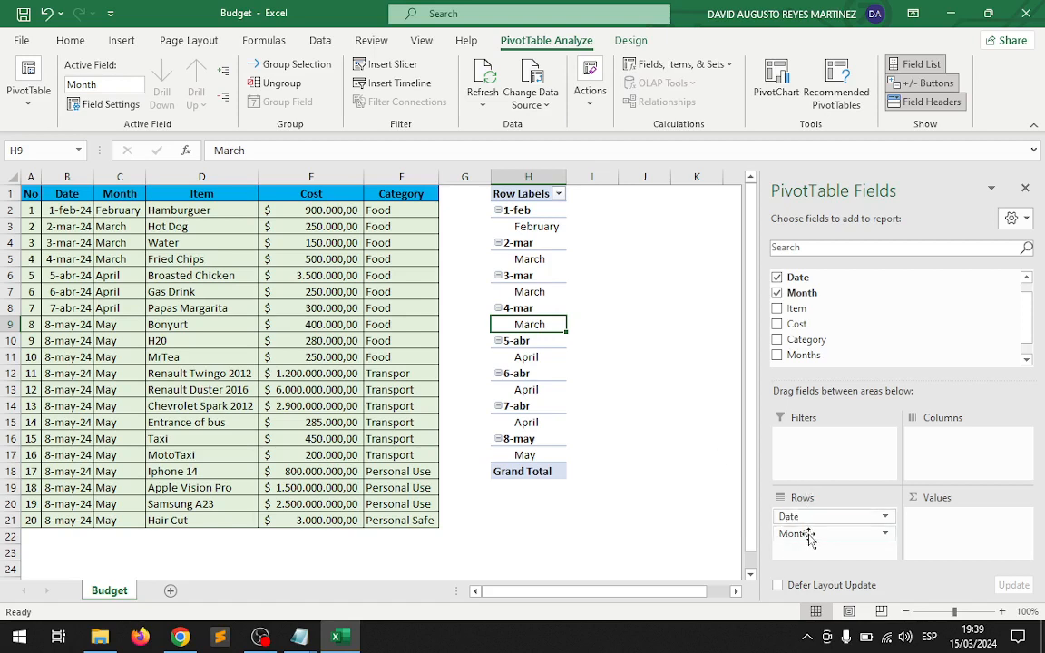
pyautogui.moveTo(824, 537); pyautogui.dragTo(844, 458)
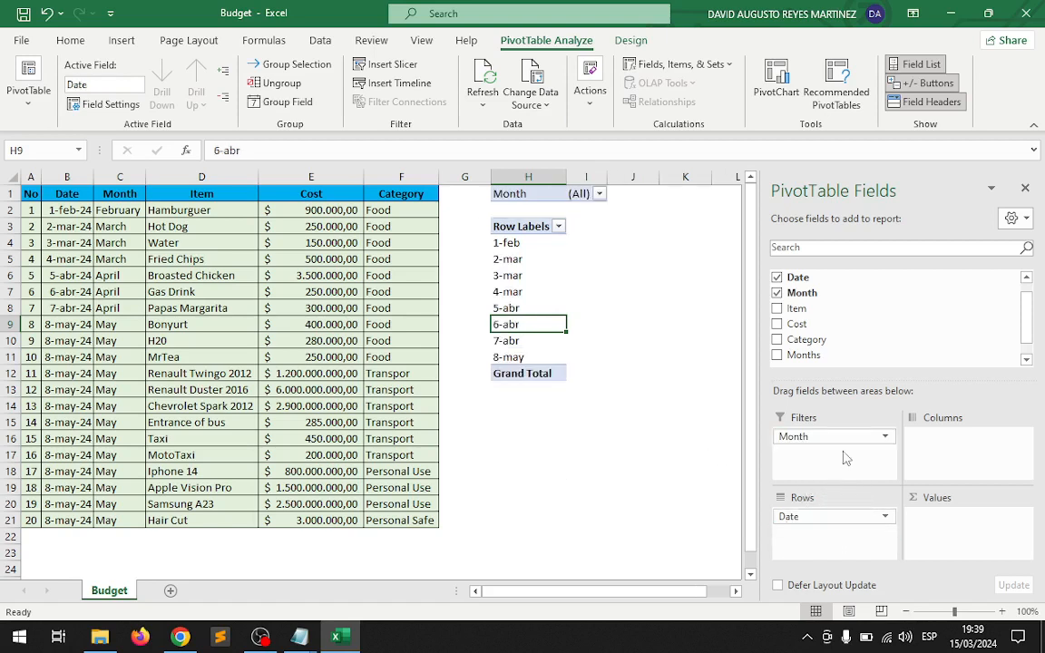
# Filter the PivotTable to show only March through its Month report filter.
pyautogui.click(599, 194)
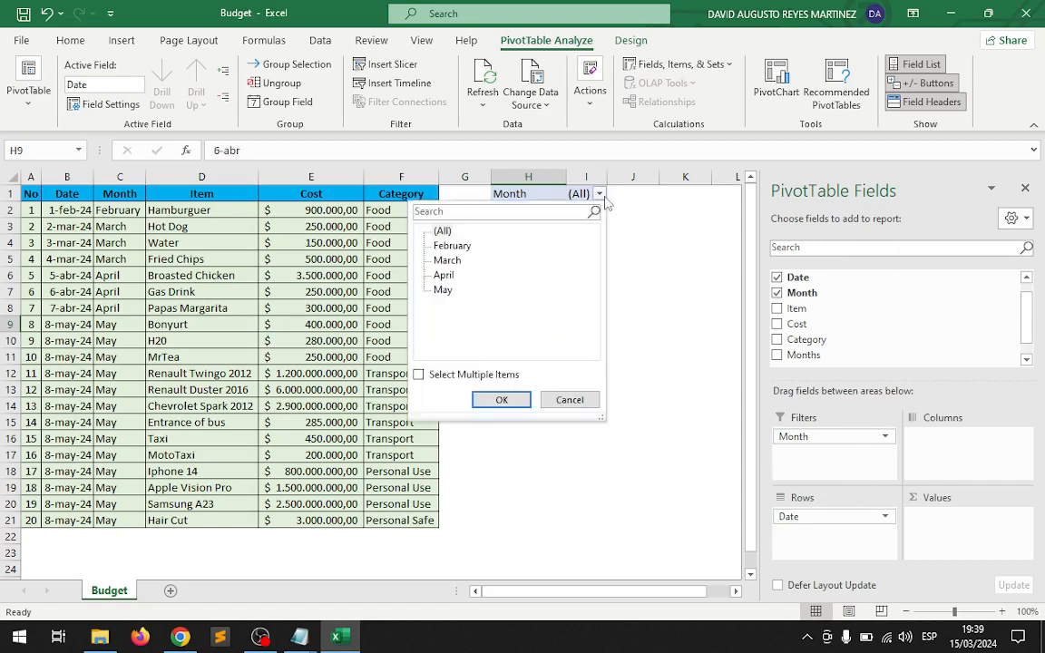
pyautogui.click(447, 260)
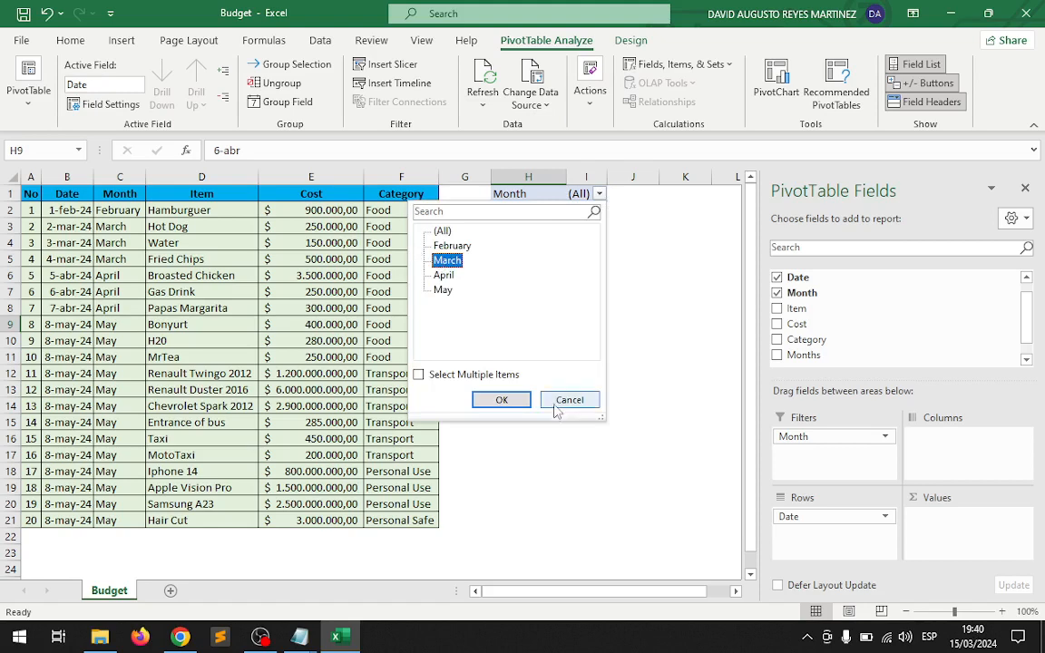
pyautogui.click(502, 400)
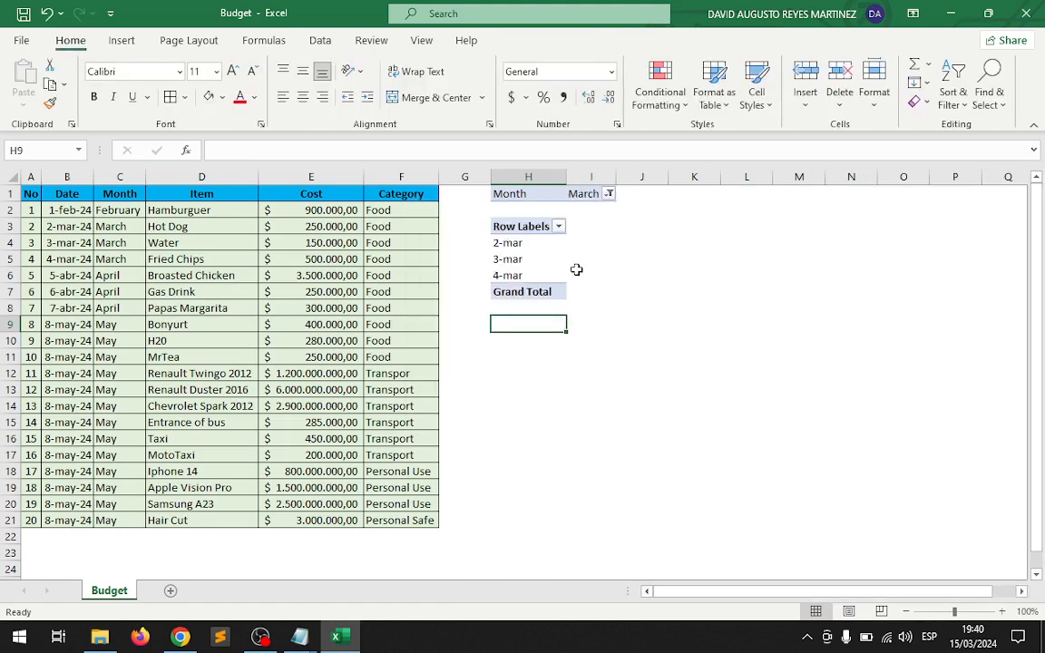
# Reset the PivotTable's Month report filter to (All).
pyautogui.click(609, 194)
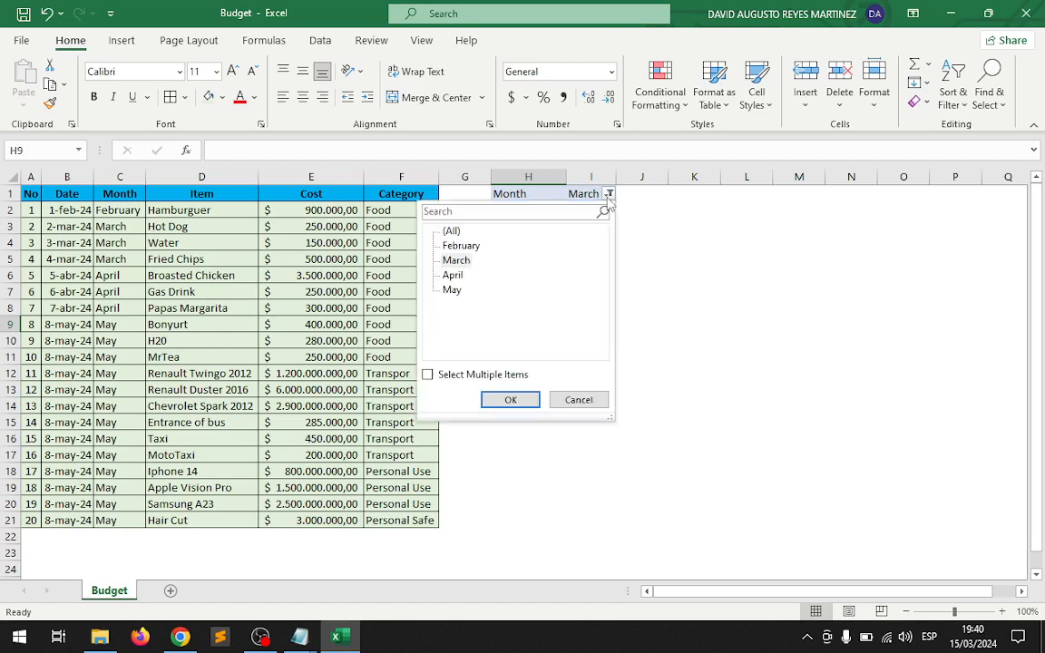
pyautogui.click(452, 231)
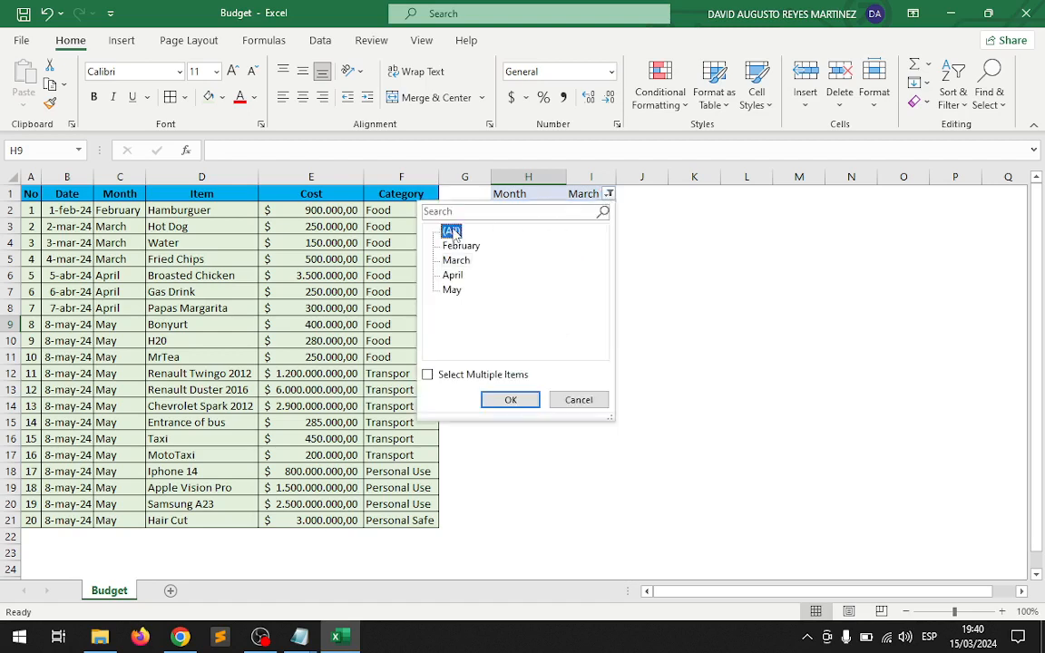
pyautogui.click(523, 400)
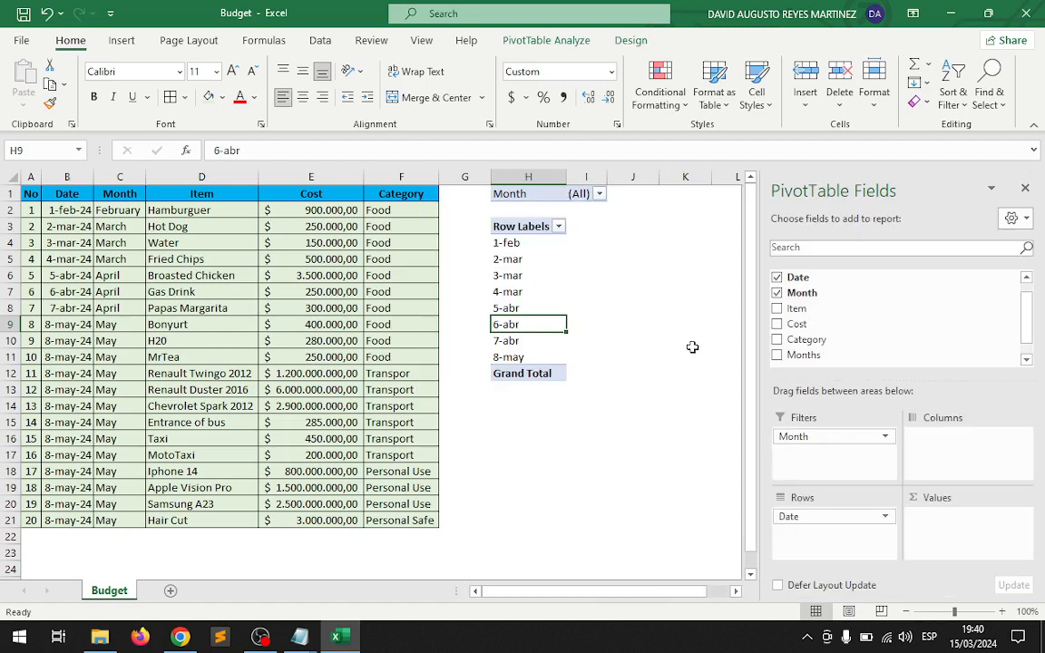
# Add the Category field to the PivotTable and place it in the columns area.
pyautogui.click(777, 340)
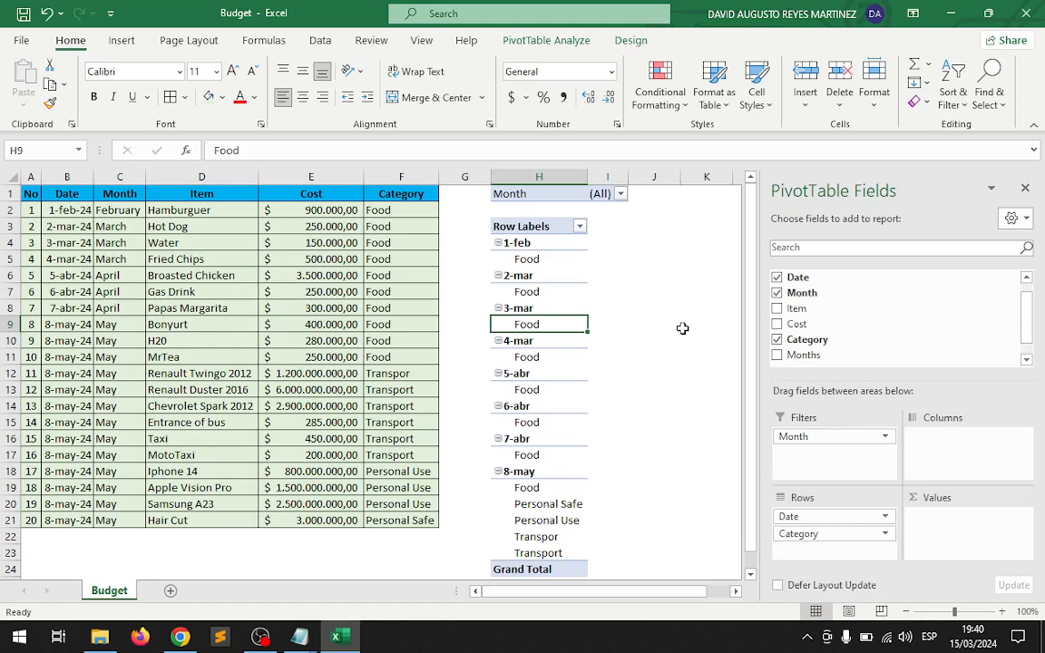
pyautogui.moveTo(788, 535); pyautogui.dragTo(953, 449)
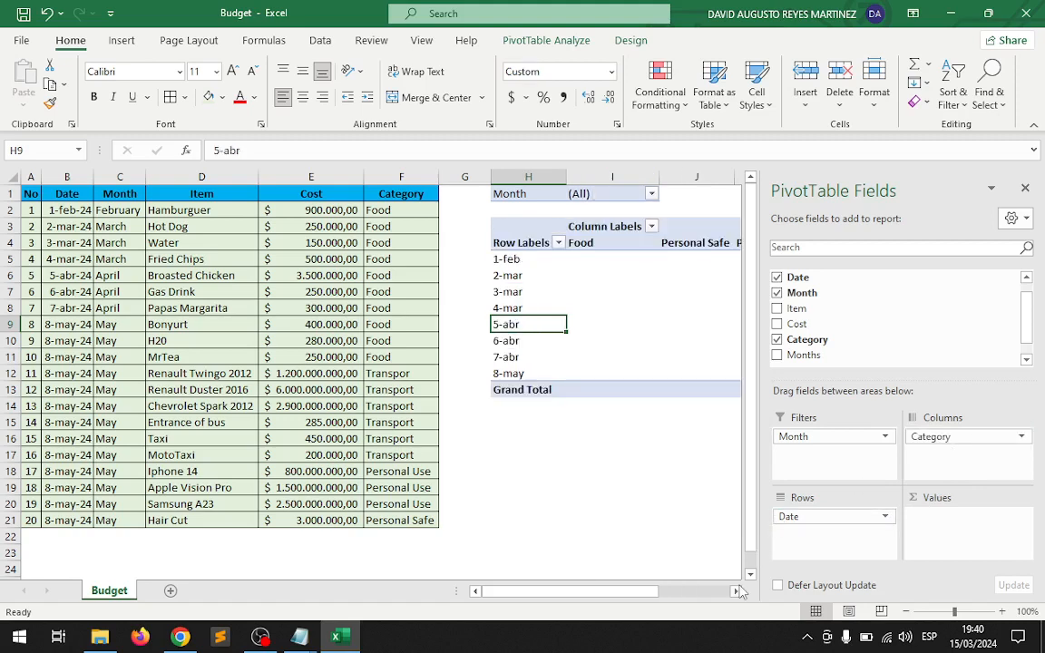
pyautogui.click(737, 592)
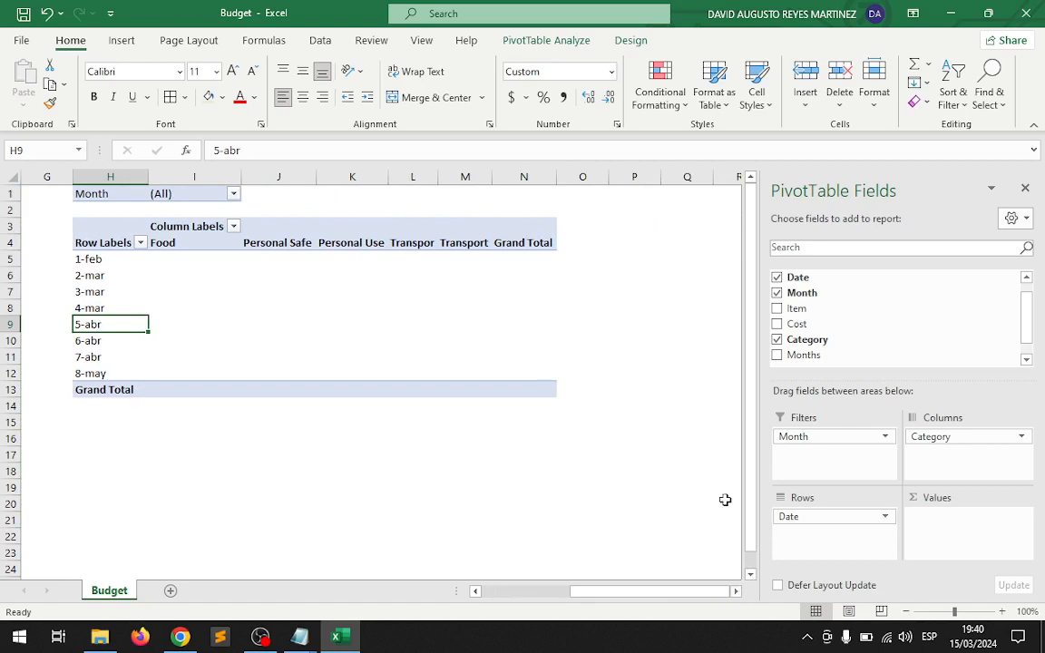
# Add the Item field to the PivotTable rows and the Cost field to its values, and review the resulting table.
pyautogui.click(778, 310)
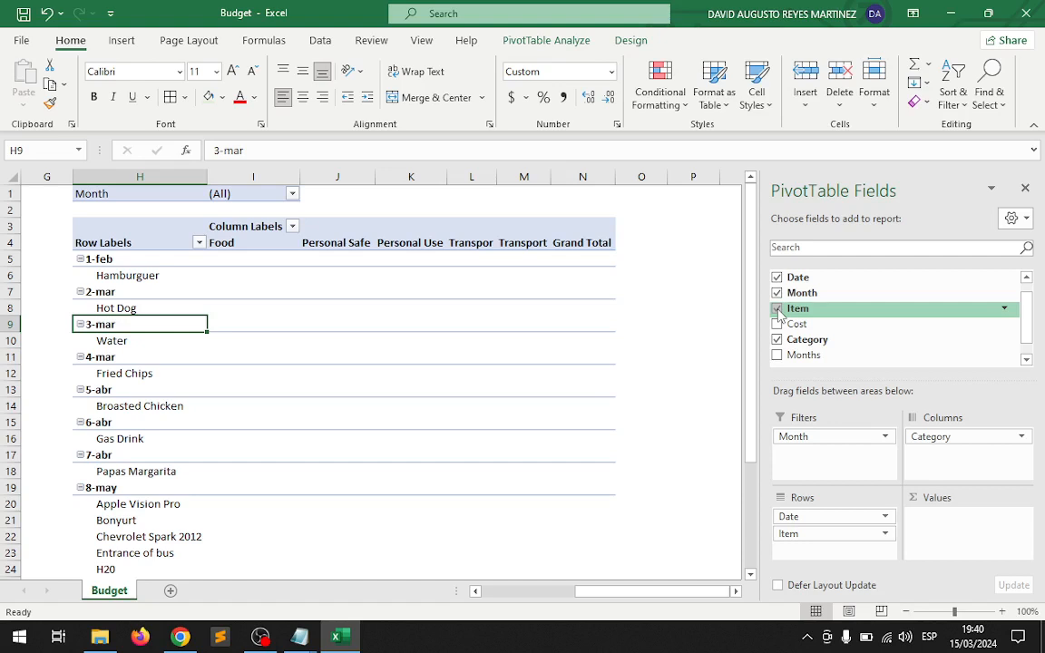
pyautogui.click(778, 325)
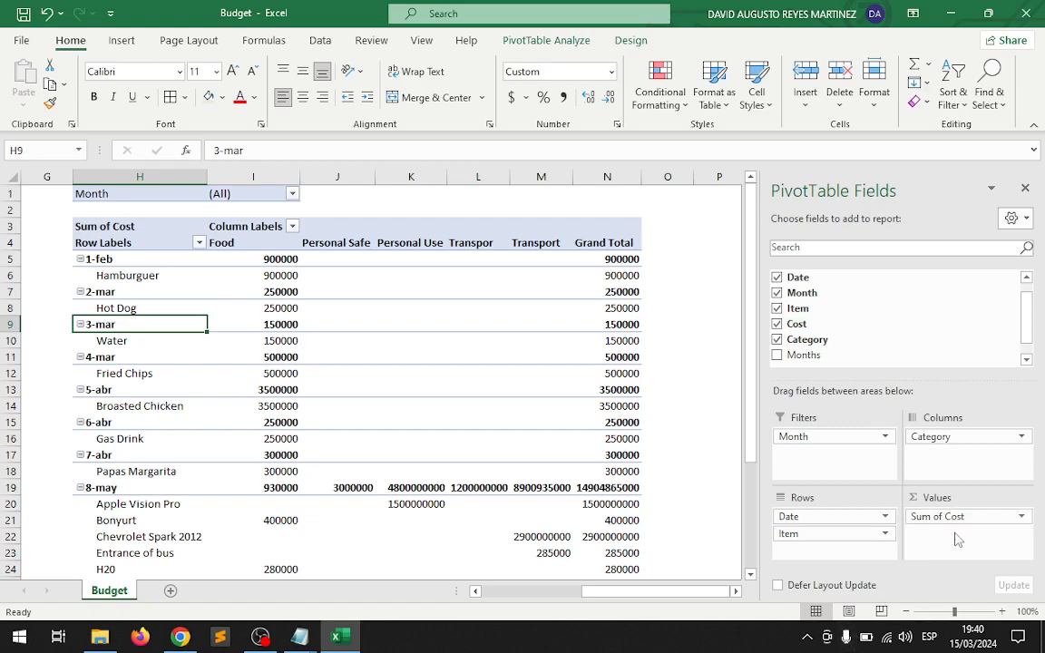
pyautogui.scroll(-6, 590, 352)
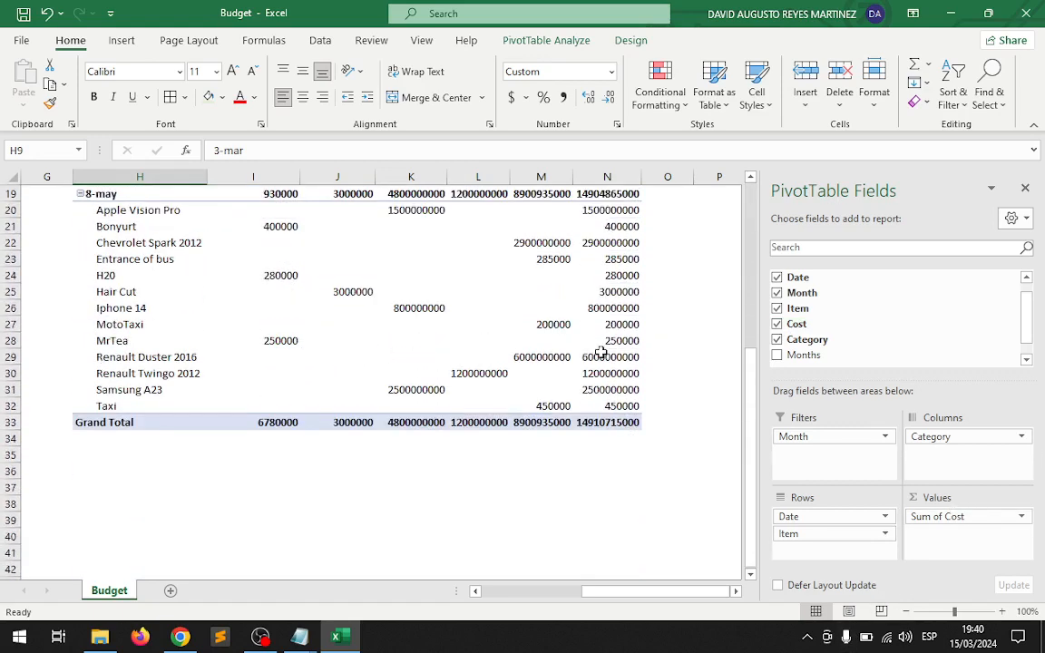
pyautogui.scroll(2, 602, 352)
pyautogui.scroll(4, 601, 352)
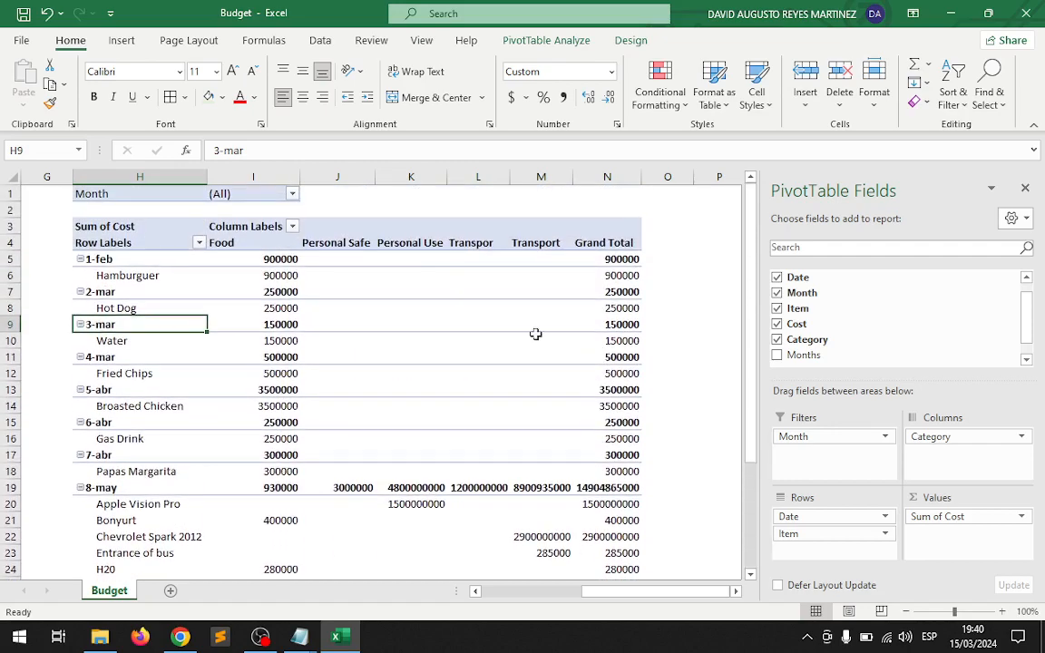
# Apply the Accounting currency format to all the PivotTable's cost values, from I5 through the Grand Total row and column.
pyautogui.moveTo(261, 259); pyautogui.dragTo(581, 521)
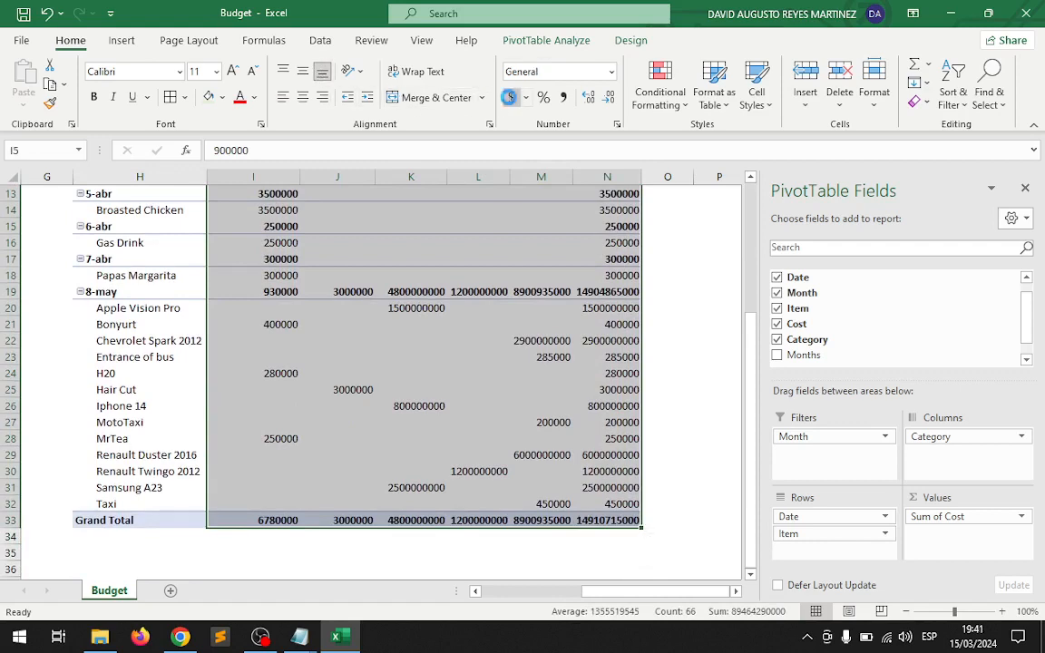
pyautogui.click(512, 97)
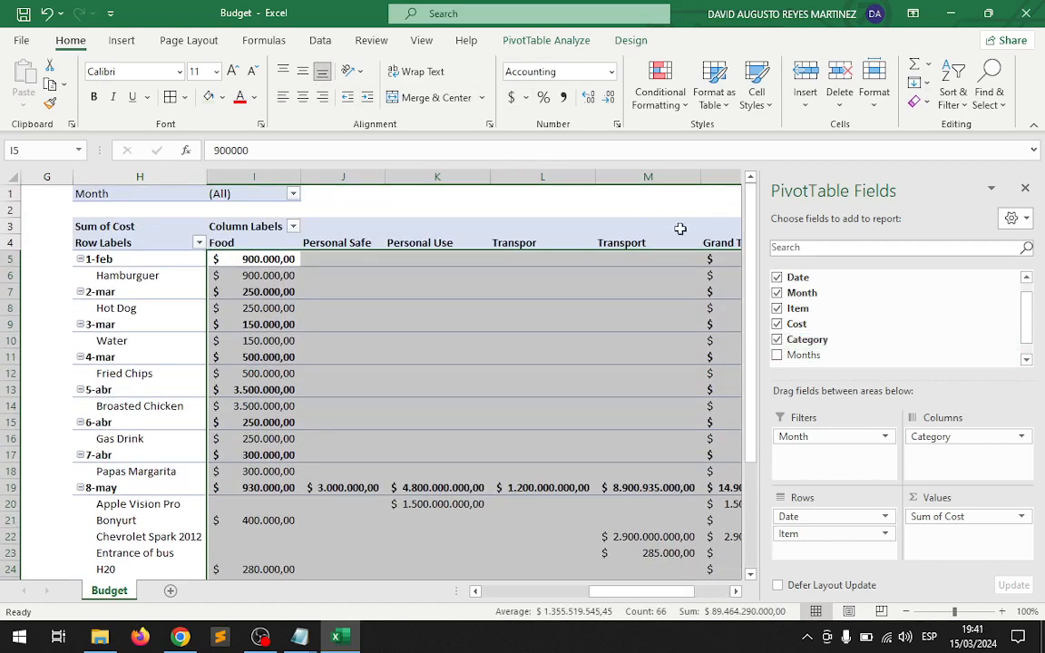
pyautogui.click(658, 209)
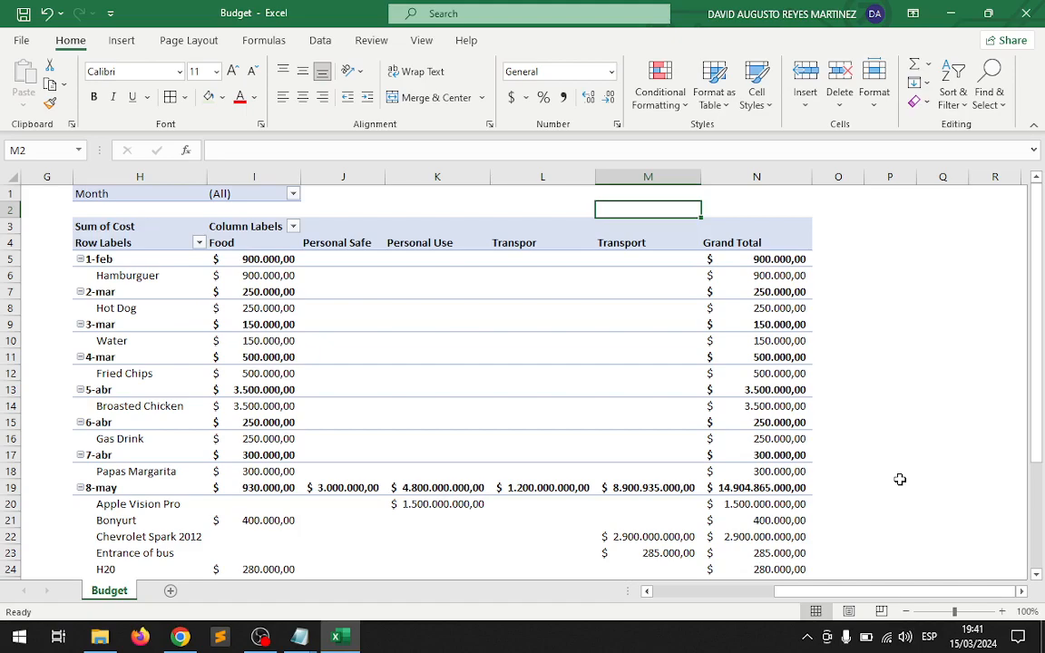
# Add a new worksheet after Budget and rename it CHarts.
pyautogui.press('Left')
pyautogui.press('Left')
pyautogui.press('Left')
pyautogui.press('Left')
pyautogui.press('Left')
pyautogui.press('Left')
pyautogui.press('Left')
pyautogui.press('Left')
pyautogui.press('Left')
pyautogui.press('Left')
pyautogui.press('Left')
pyautogui.press('Left')
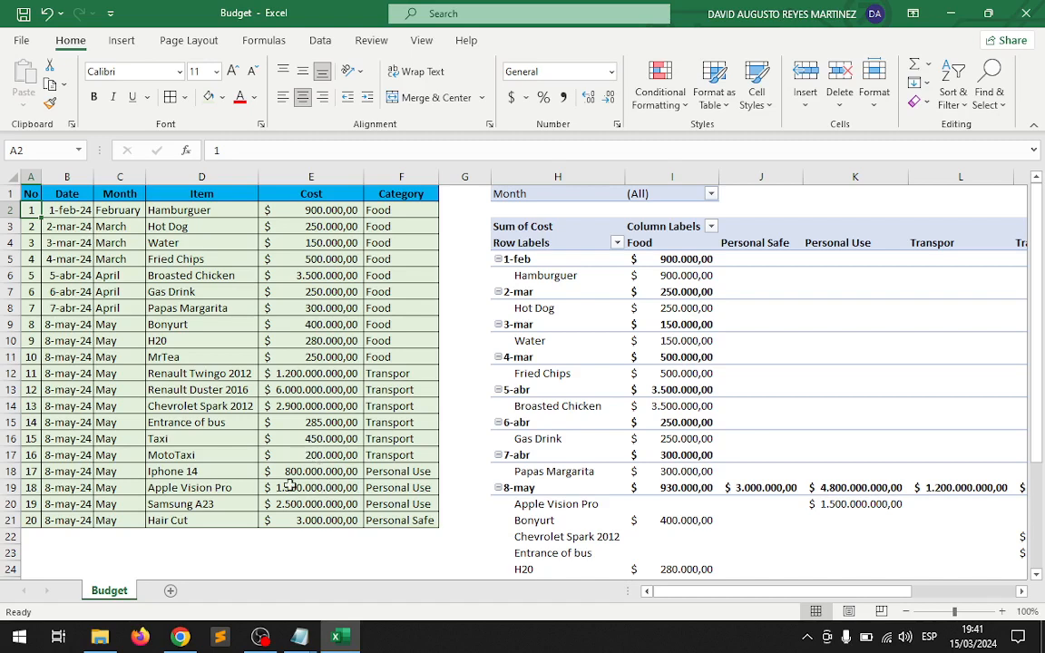
pyautogui.click(170, 591)
pyautogui.doubleClick(174, 596)
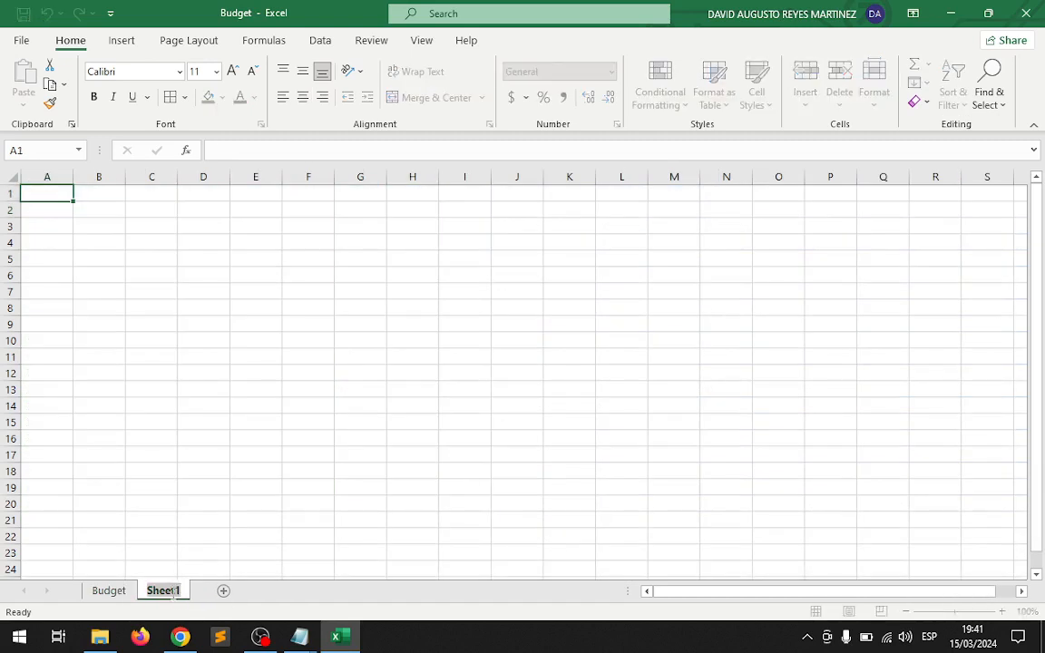
pyautogui.write('CHarts')
pyautogui.press('Return')
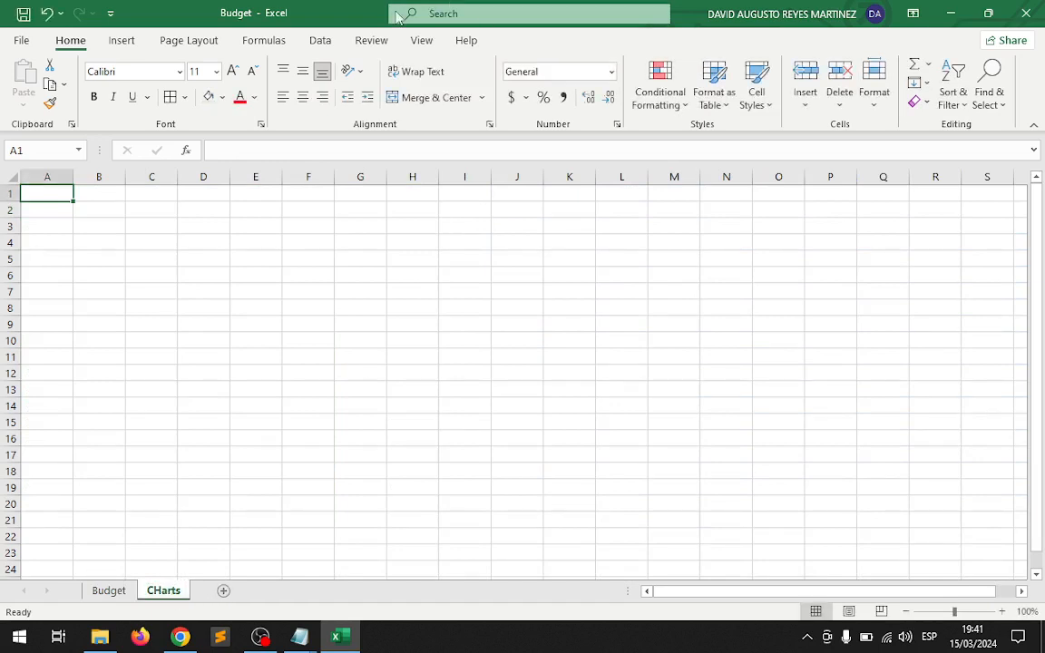
# Hide the gridlines on the CHarts worksheet.
pyautogui.click(368, 41)
pyautogui.click(423, 41)
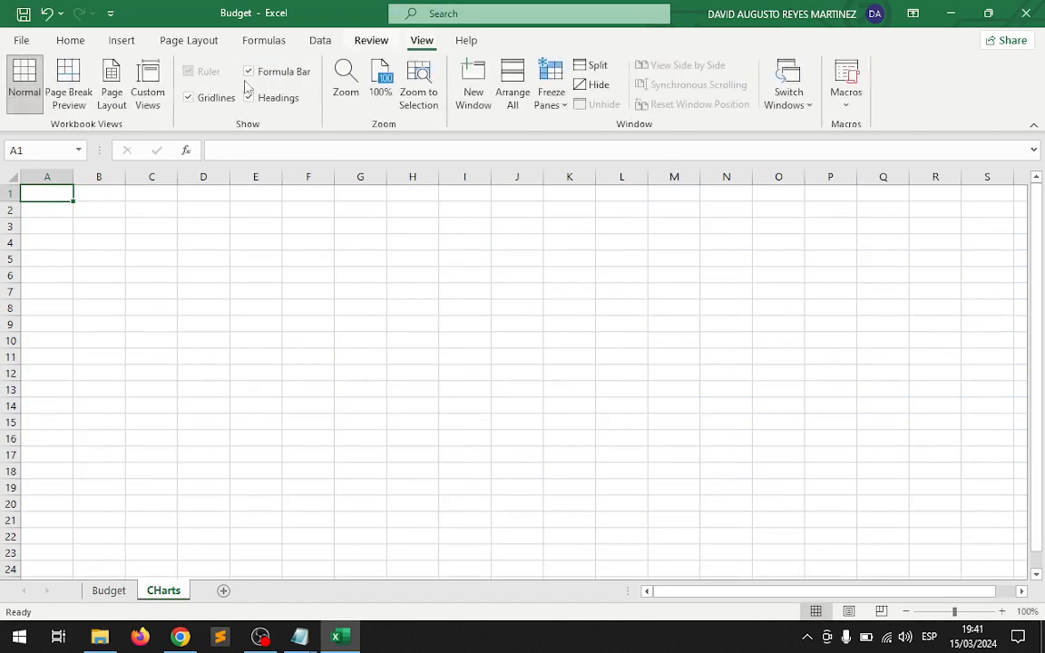
pyautogui.click(190, 98)
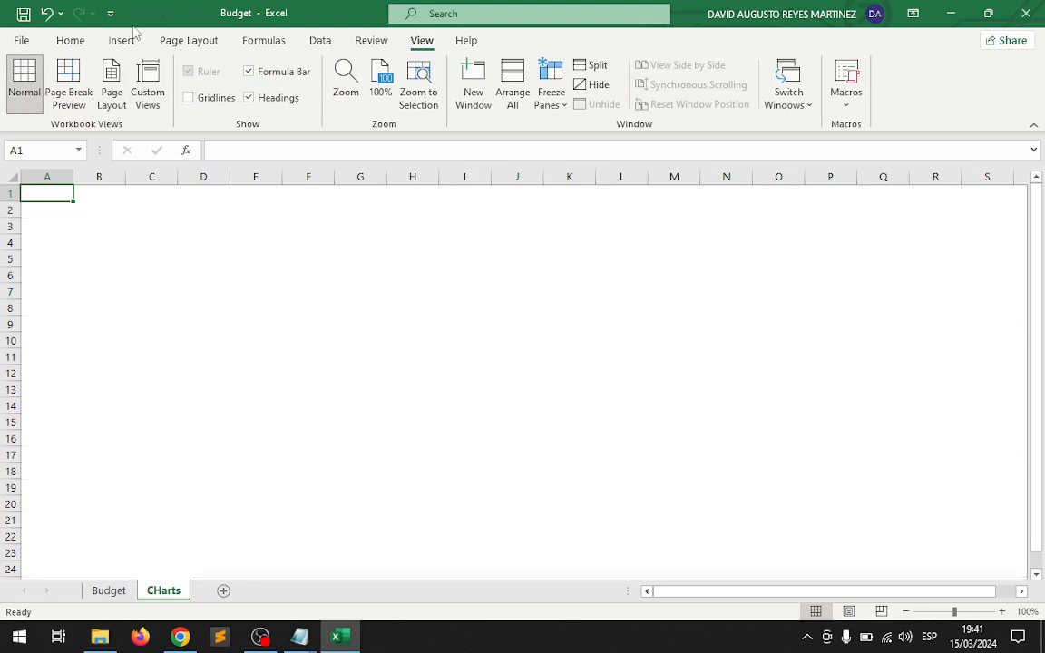
pyautogui.click(72, 41)
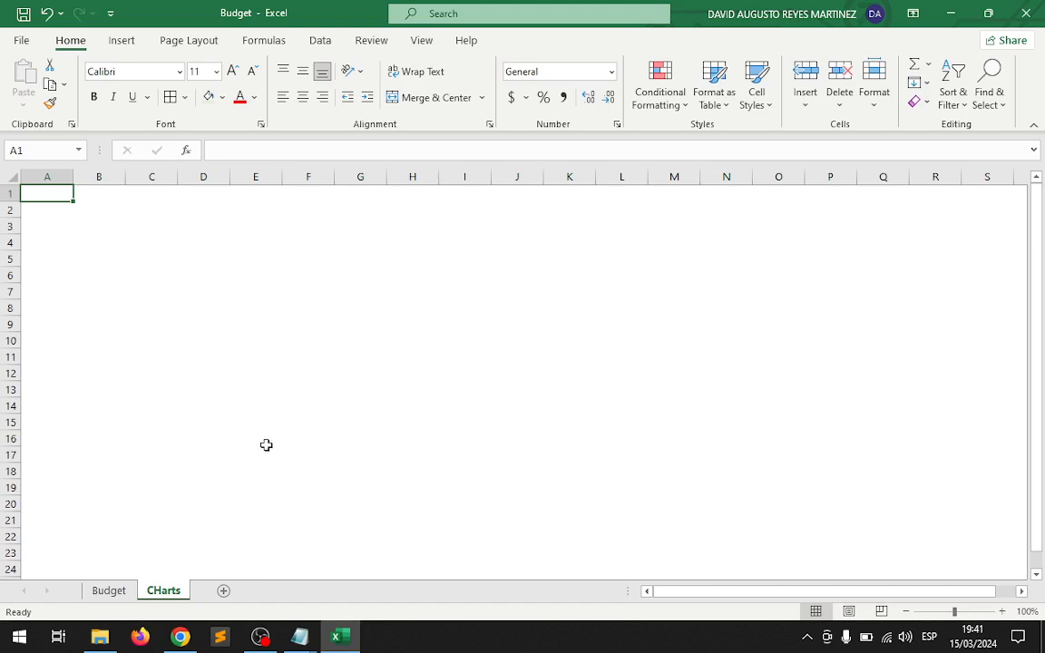
# Narrow column A on the CHarts worksheet to a slim margin.
pyautogui.click(108, 591)
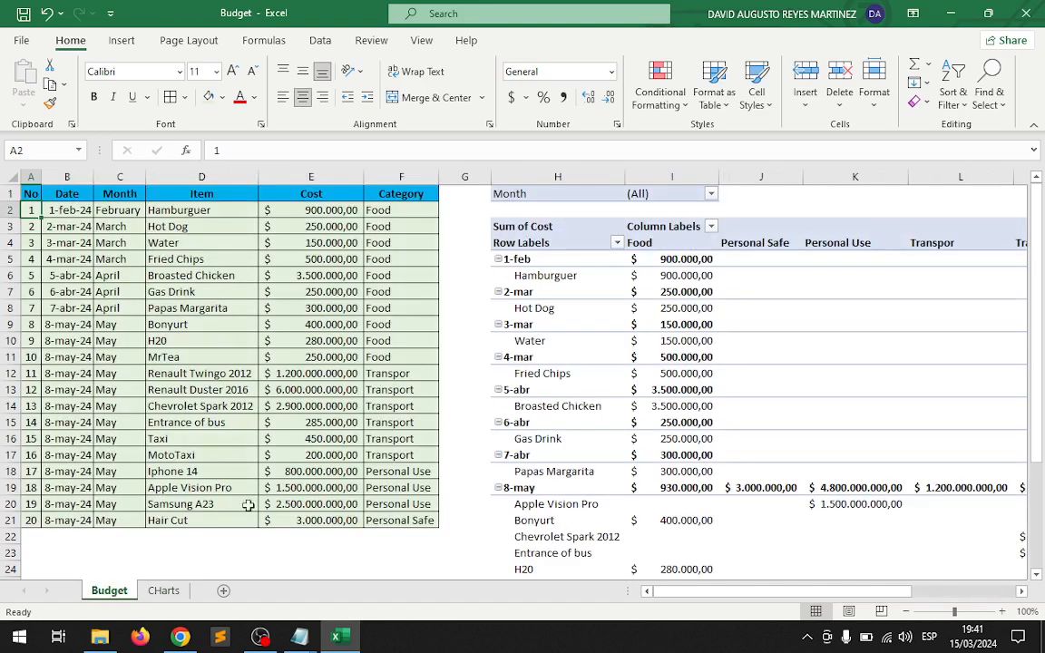
pyautogui.click(165, 591)
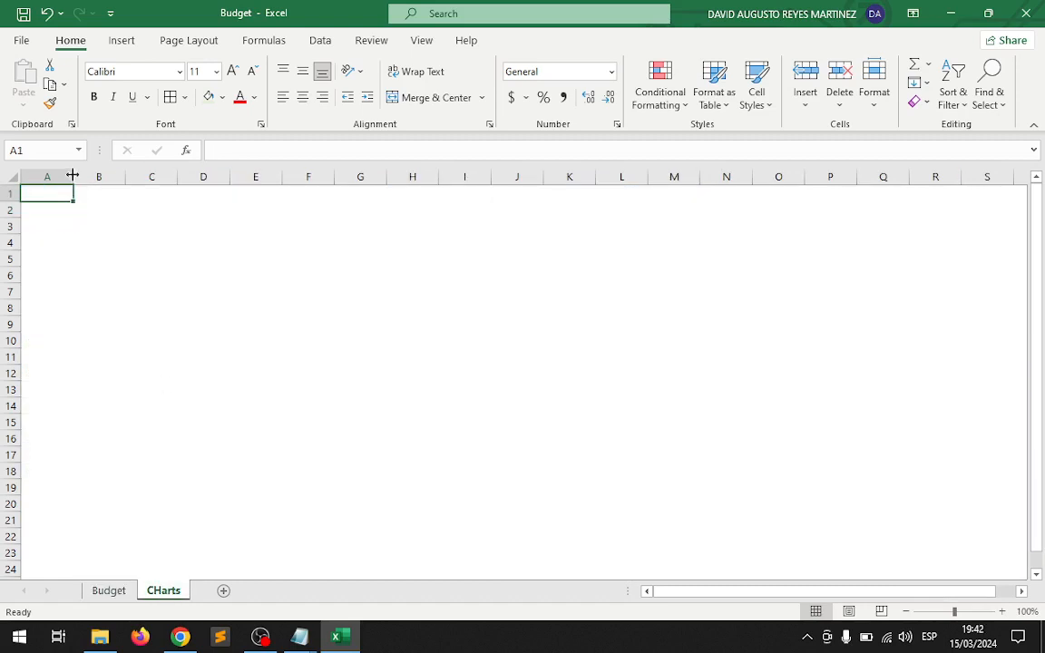
pyautogui.moveTo(74, 176); pyautogui.dragTo(42, 172)
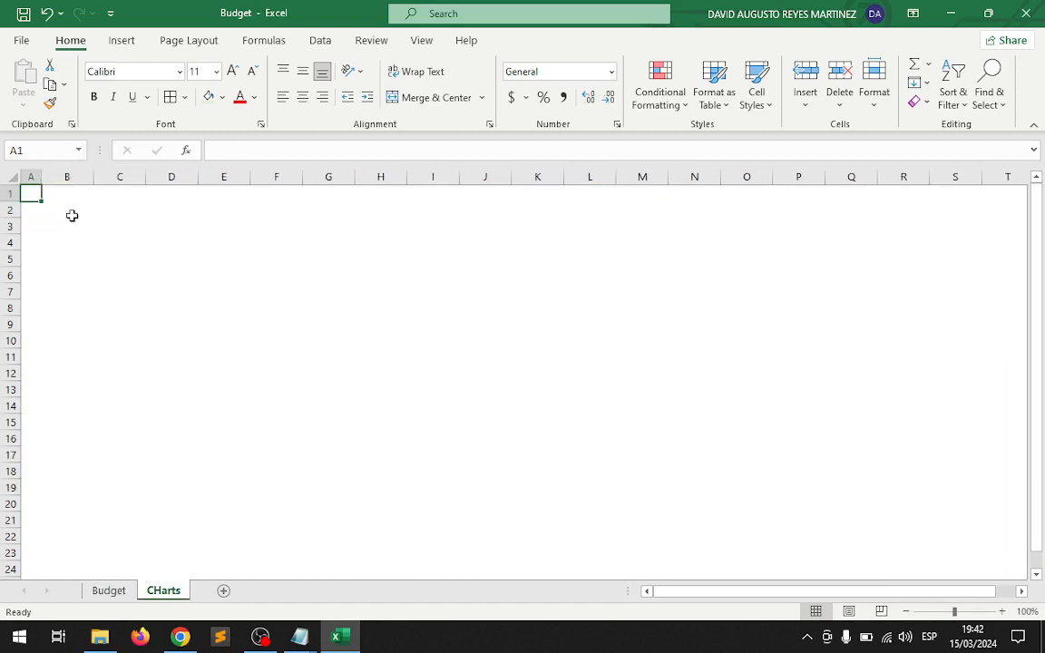
# Start a new PivotTable from cell B2 of CHarts, using Budget!$A$1:$F$21 as its source range.
pyautogui.click(69, 210)
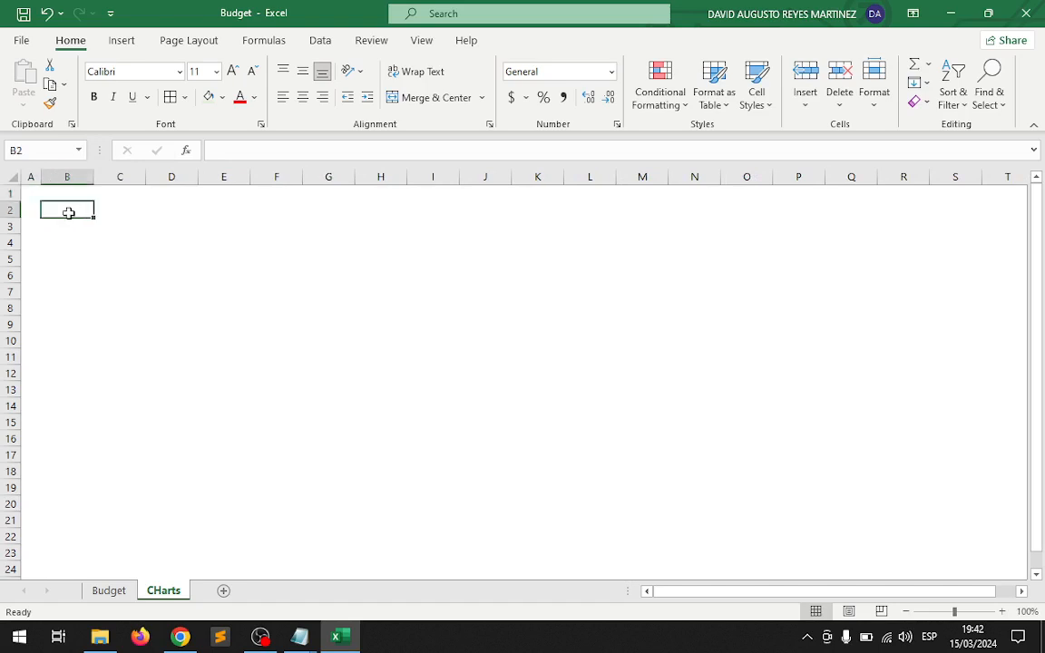
pyautogui.click(130, 43)
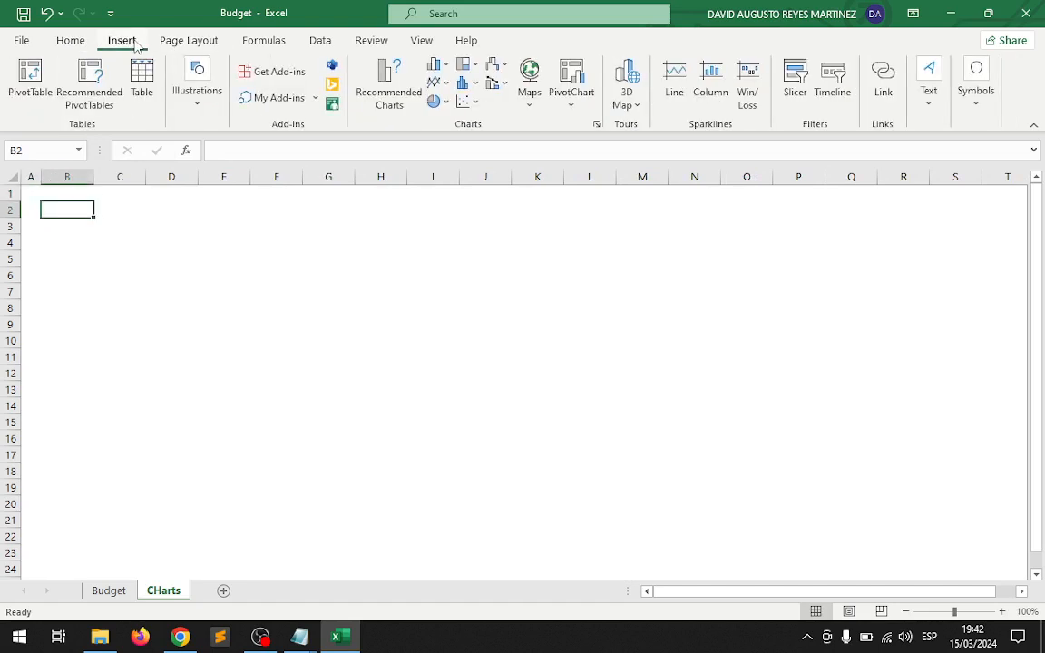
pyautogui.click(33, 85)
pyautogui.moveTo(160, 227); pyautogui.dragTo(698, 220)
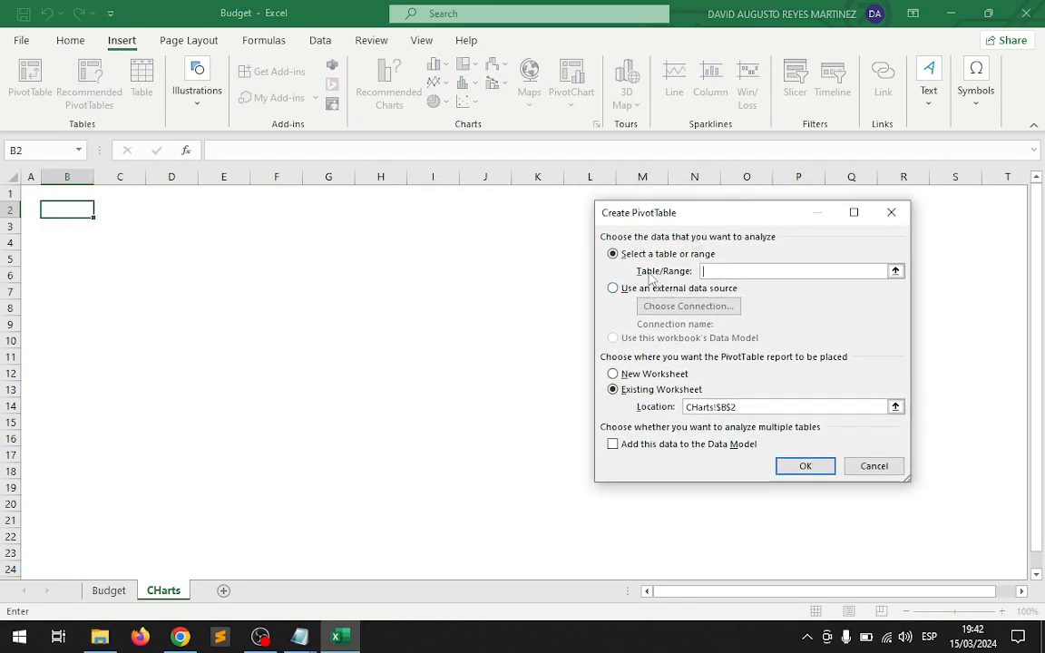
pyautogui.click(895, 273)
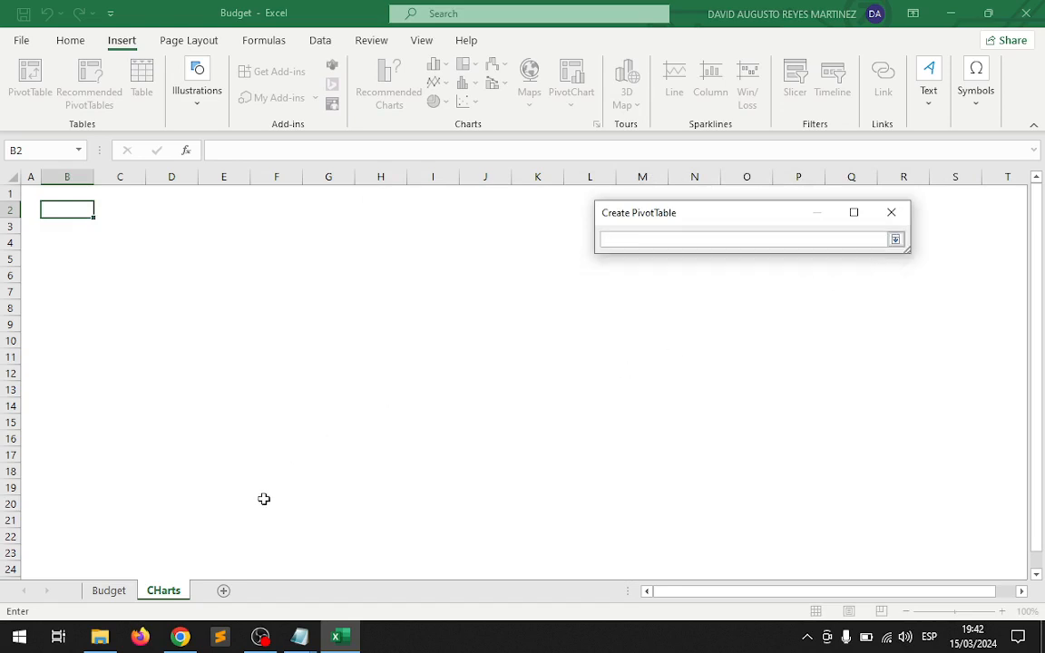
pyautogui.click(107, 592)
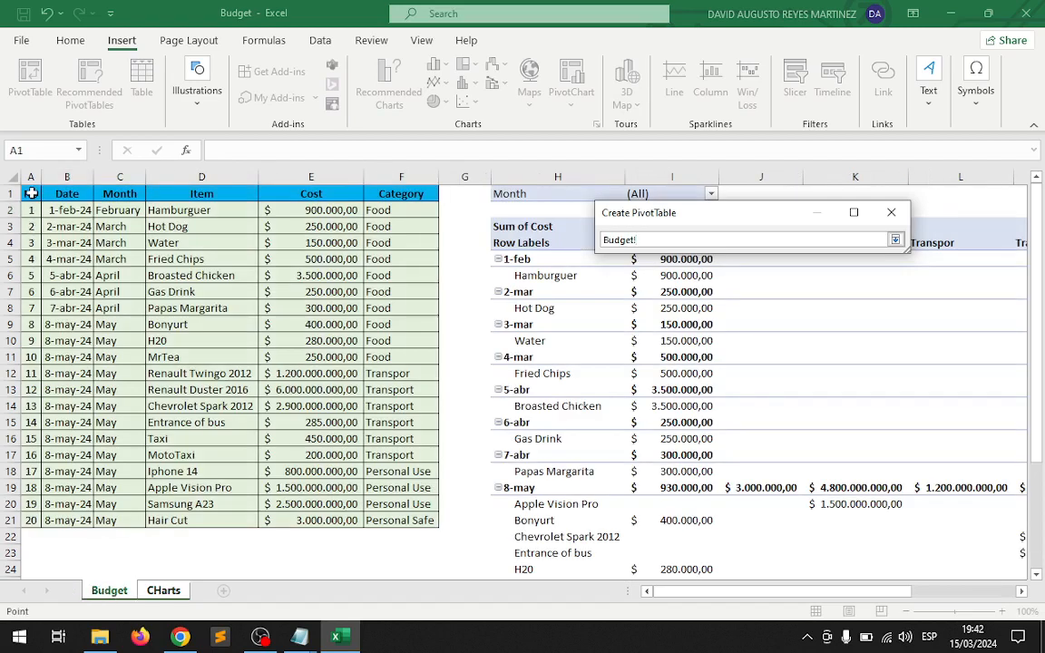
pyautogui.moveTo(30, 193); pyautogui.dragTo(390, 520)
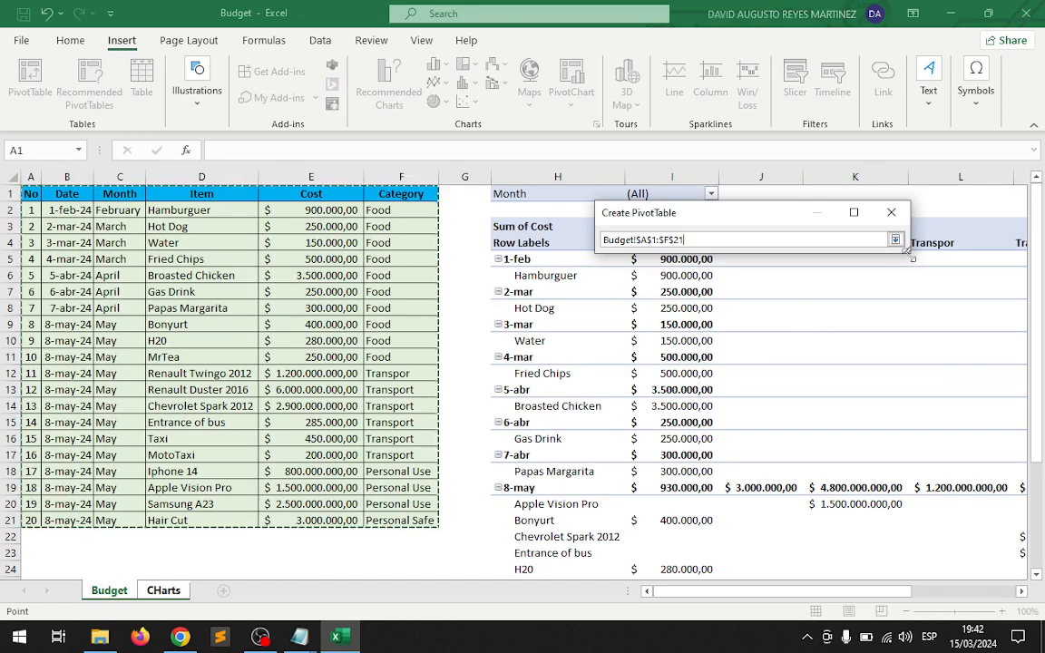
pyautogui.click(896, 240)
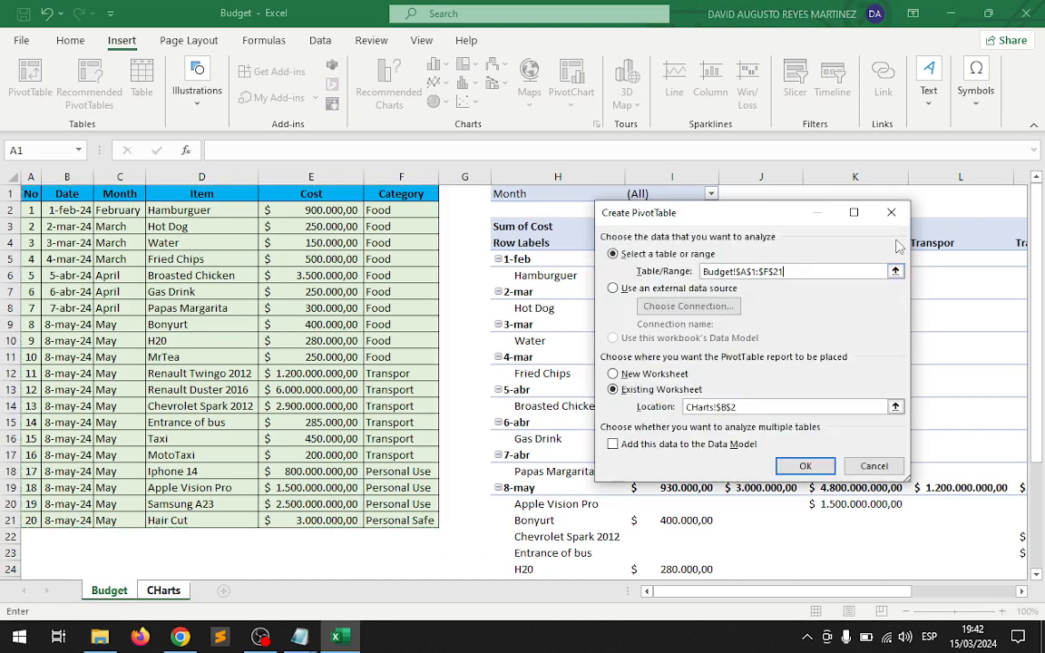
# Set the PivotTable's location to CHarts!$B$2 on the existing worksheet and create it.
pyautogui.click(895, 410)
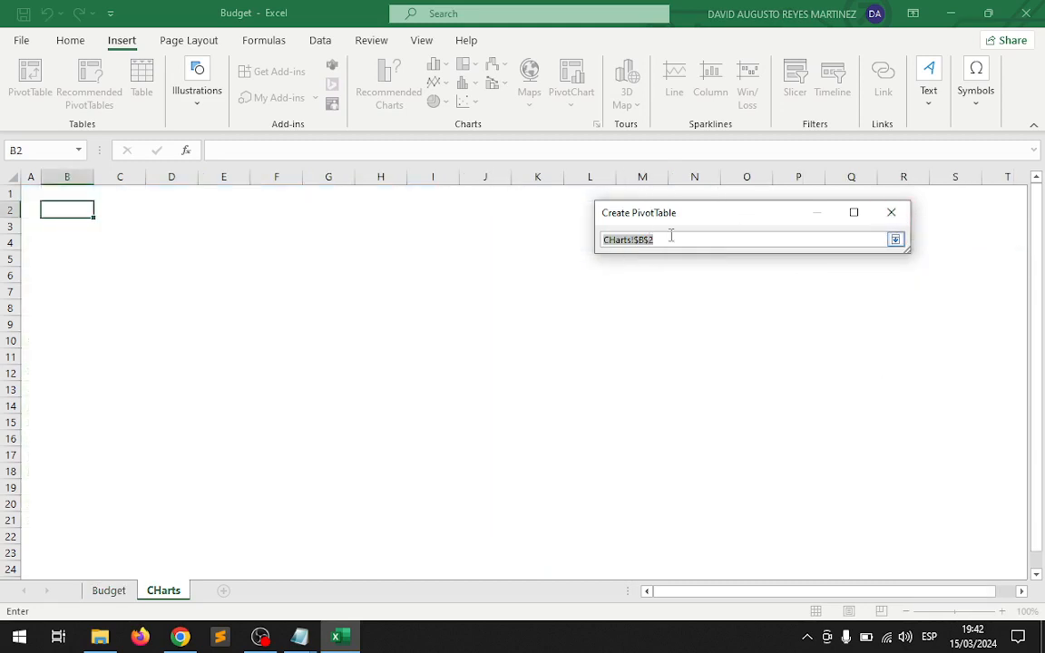
pyautogui.click(56, 208)
pyautogui.click(896, 240)
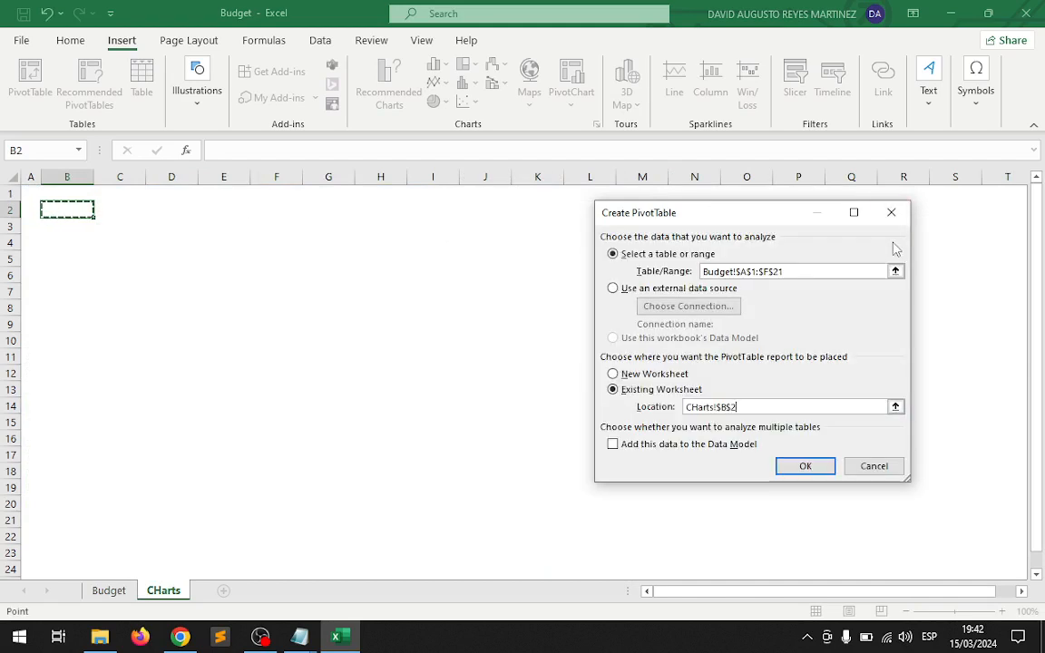
pyautogui.click(821, 468)
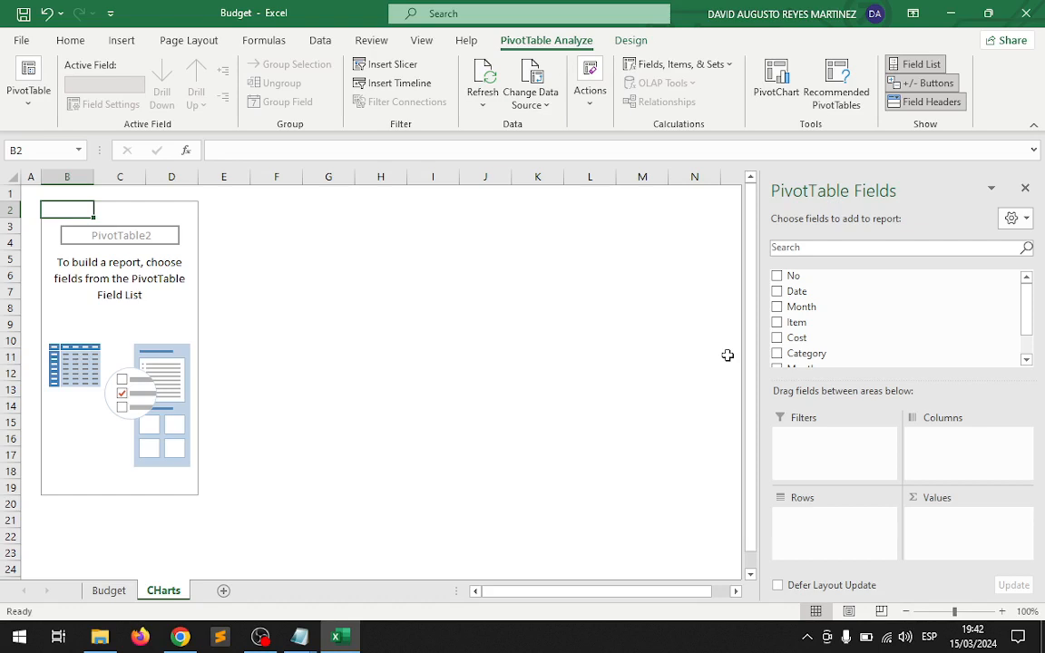
# Add Month as rows and Cost as values in the new PivotTable, and format the cost figures as Accounting currency.
pyautogui.click(777, 308)
pyautogui.click(777, 337)
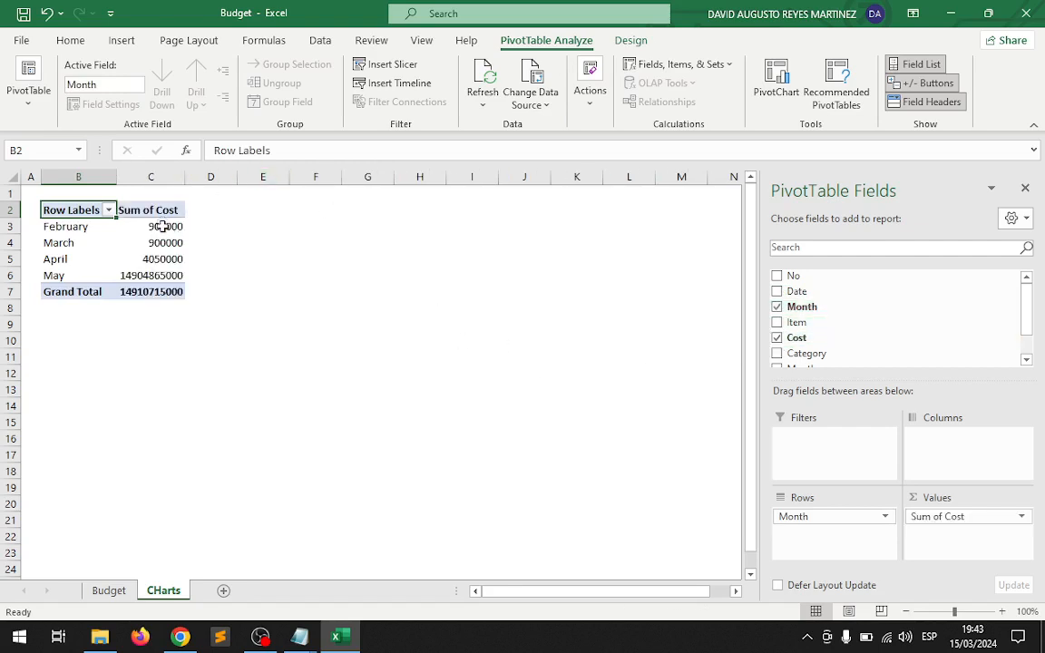
pyautogui.moveTo(159, 226); pyautogui.dragTo(163, 291)
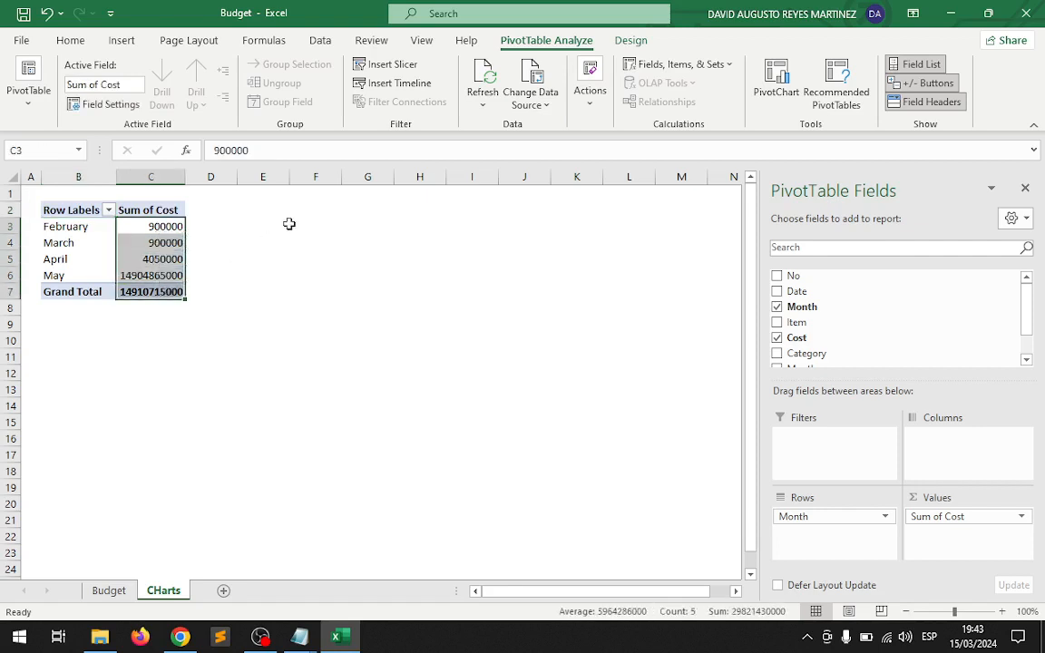
pyautogui.click(70, 40)
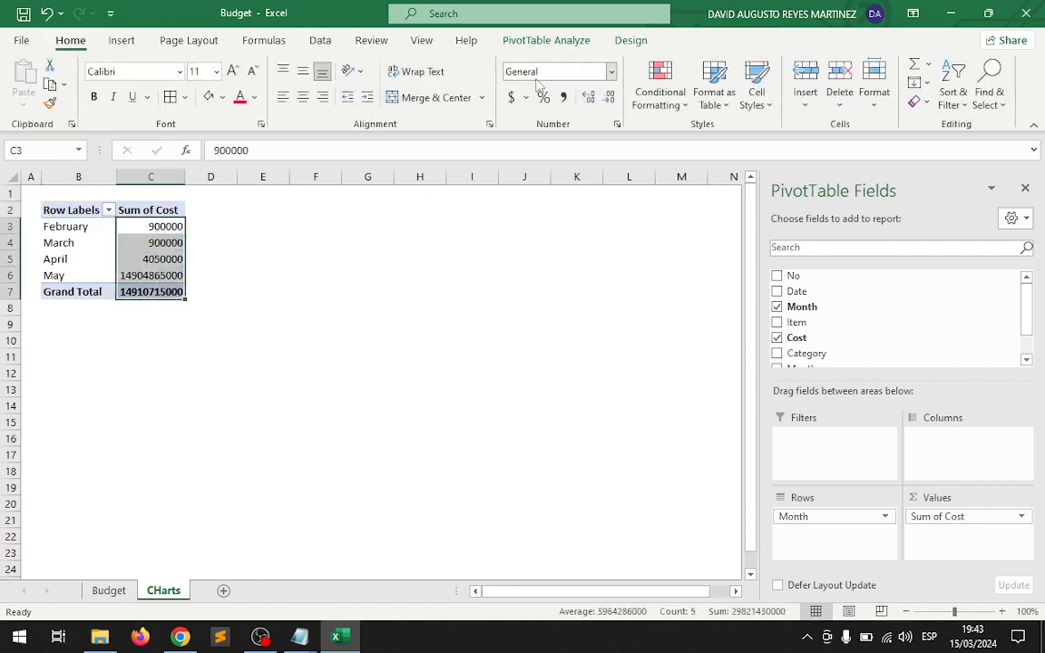
pyautogui.click(511, 97)
pyautogui.click(283, 376)
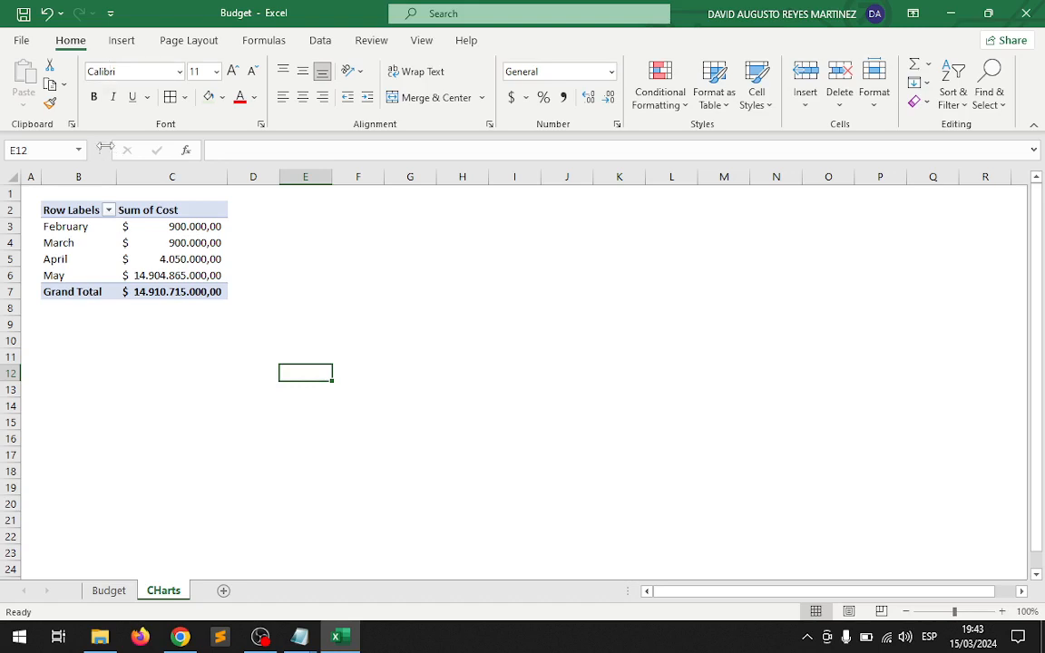
# Insert a 2-D clustered column PivotChart from the monthly costs in B3:C6 and move it clear of the PivotTable.
pyautogui.moveTo(73, 227); pyautogui.dragTo(169, 273)
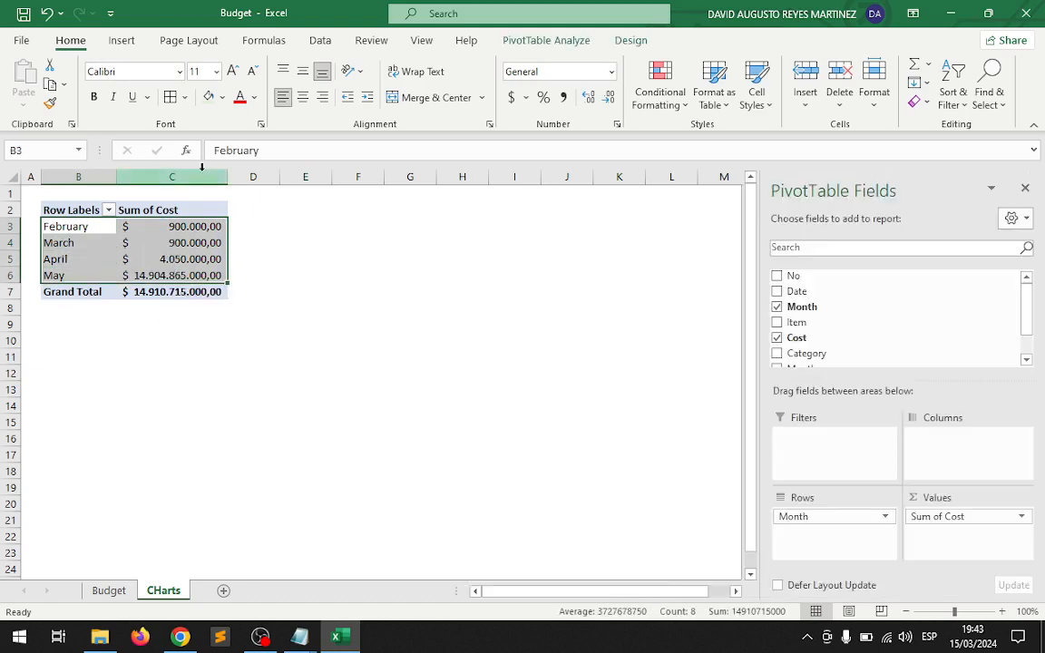
pyautogui.click(122, 40)
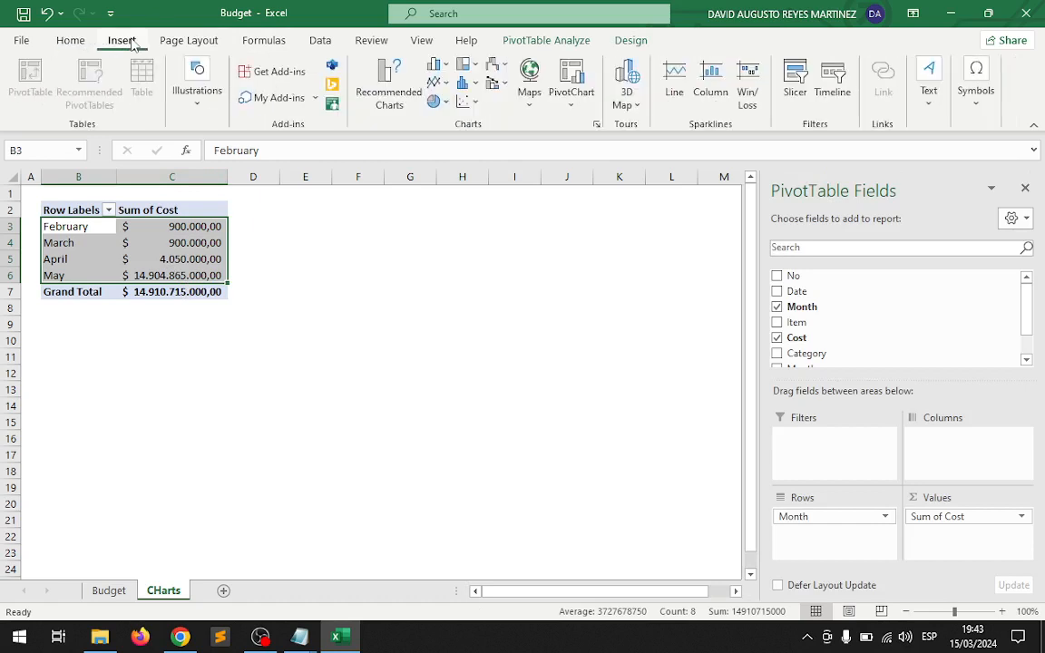
pyautogui.click(442, 66)
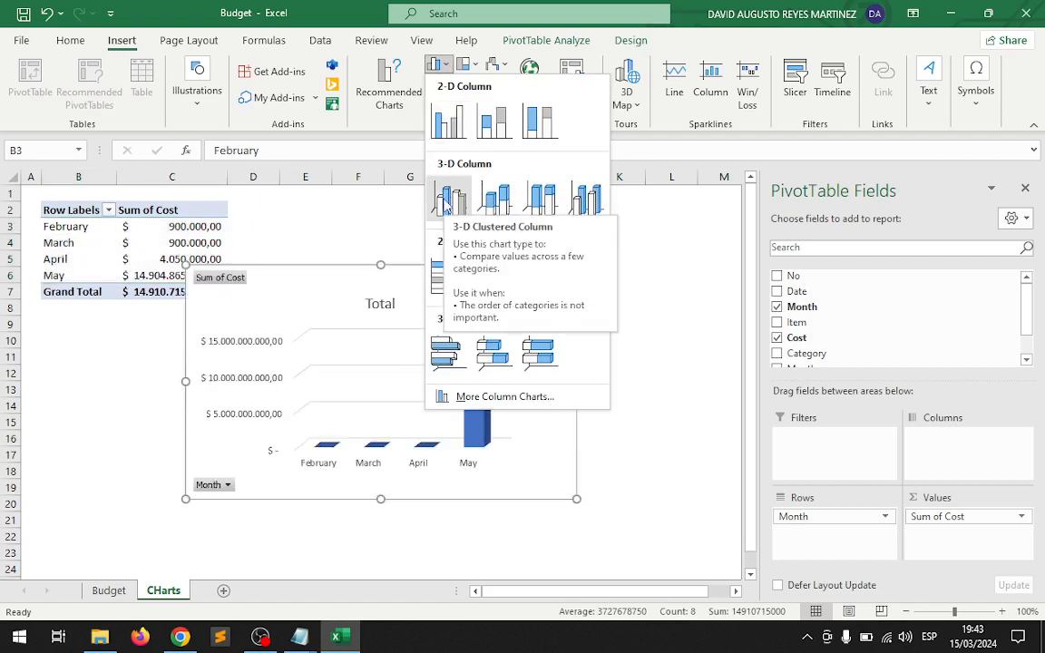
pyautogui.click(456, 136)
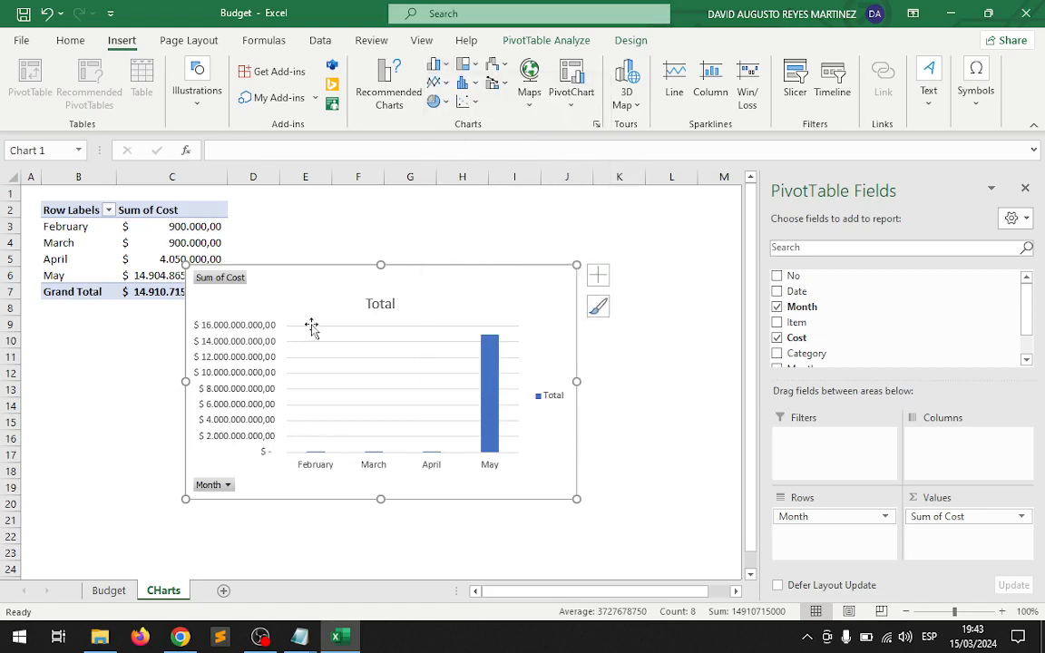
pyautogui.moveTo(311, 282); pyautogui.dragTo(387, 236)
# Change the monthly cost chart's title to "Total of Buying for month".
pyautogui.click(454, 243)
pyautogui.doubleClick(454, 243)
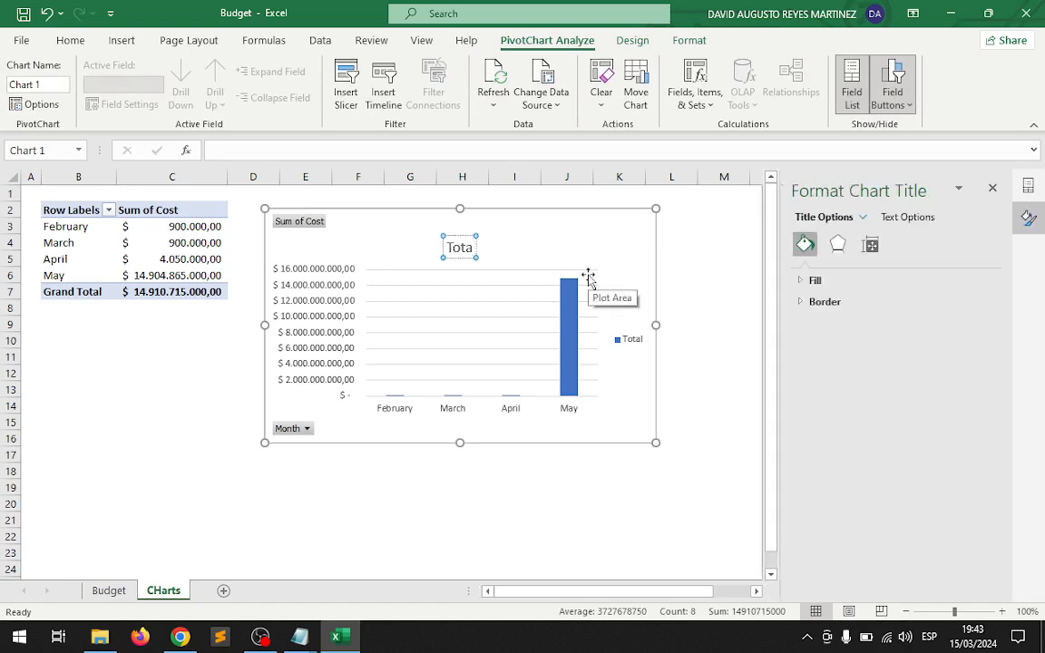
pyautogui.write('l of')
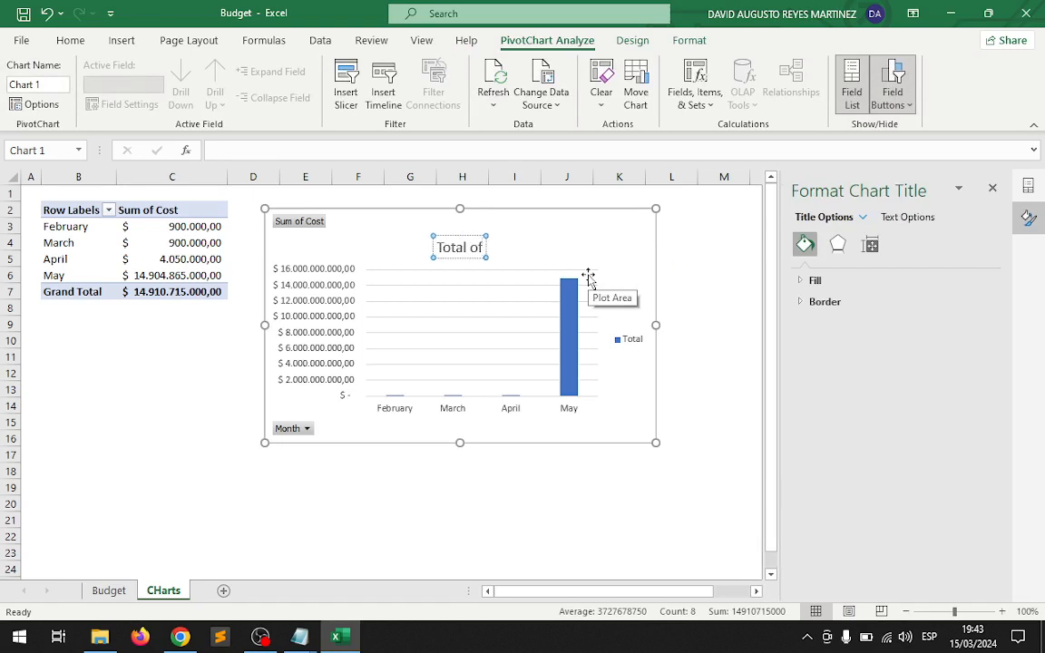
pyautogui.write(' Buying')
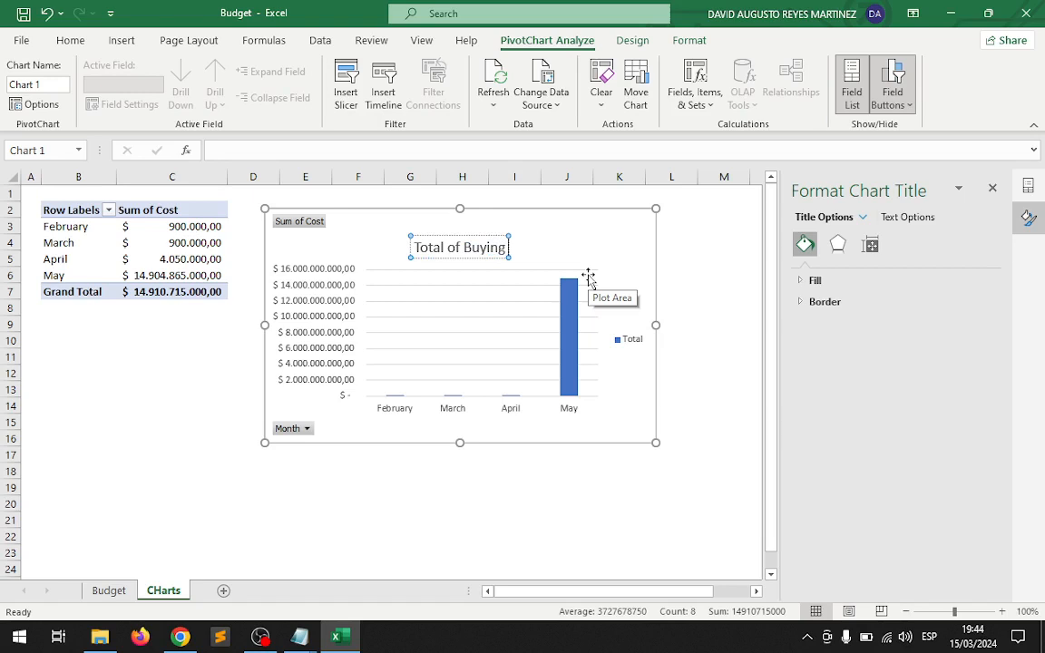
pyautogui.write(' for mon')
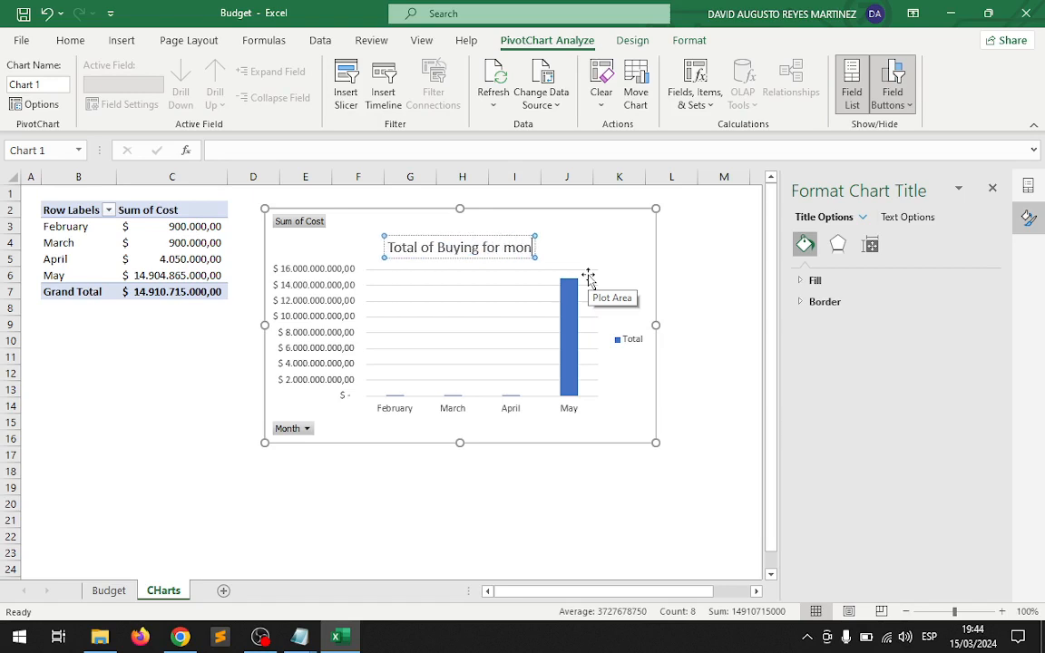
pyautogui.write('th')
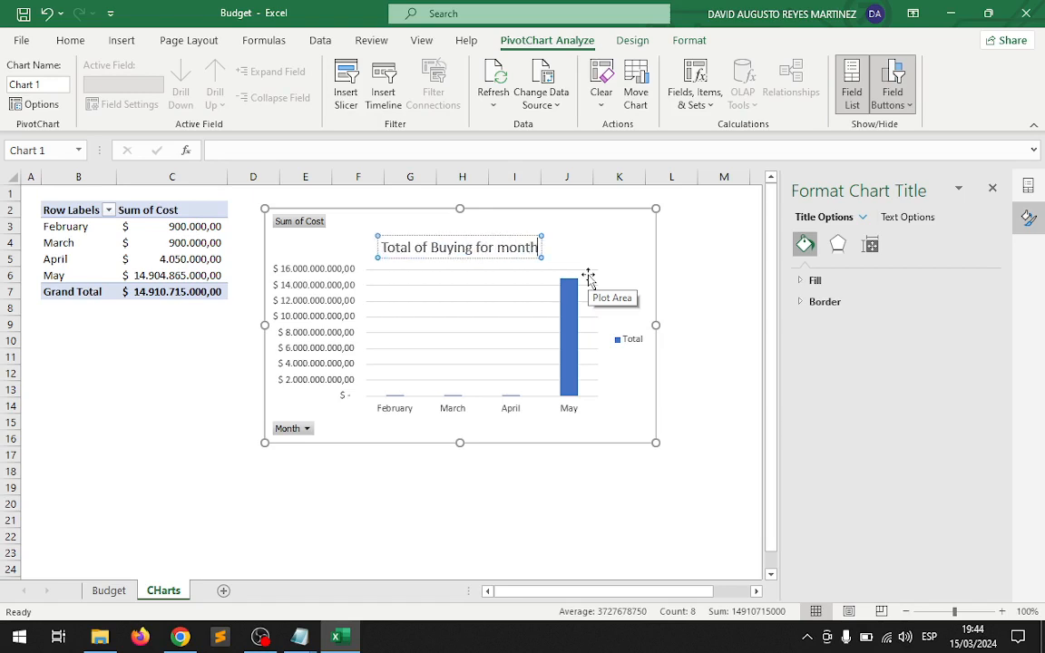
pyautogui.click(705, 304)
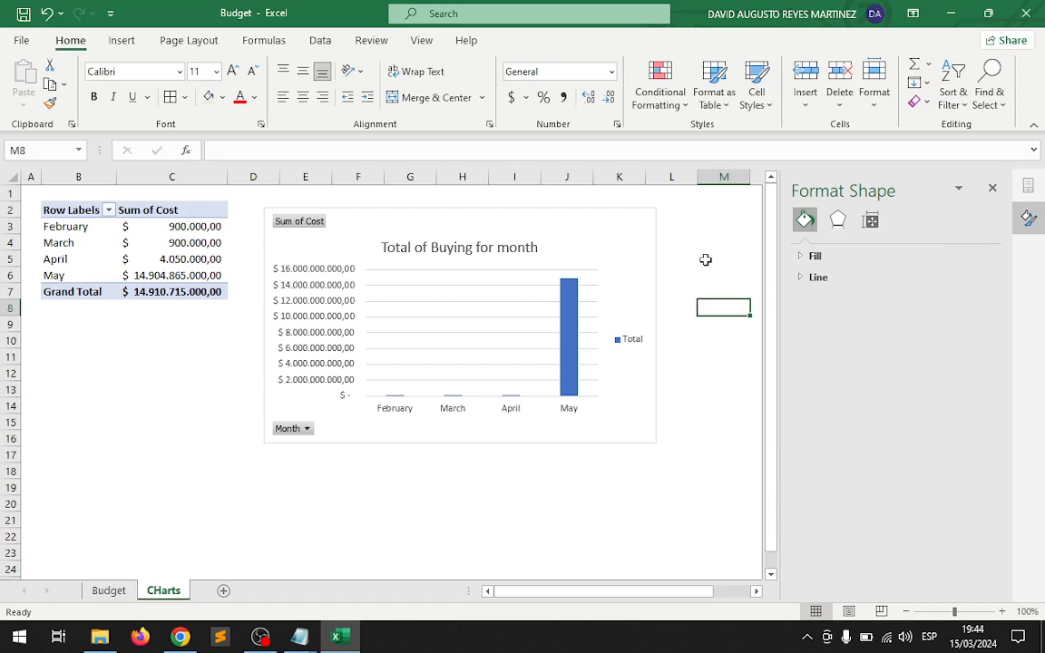
# On the Budget sheet, set the cost of Renault Twingo 2012 to 1200000 and Renault Duster 2016 to 600000.
pyautogui.moveTo(568, 377)
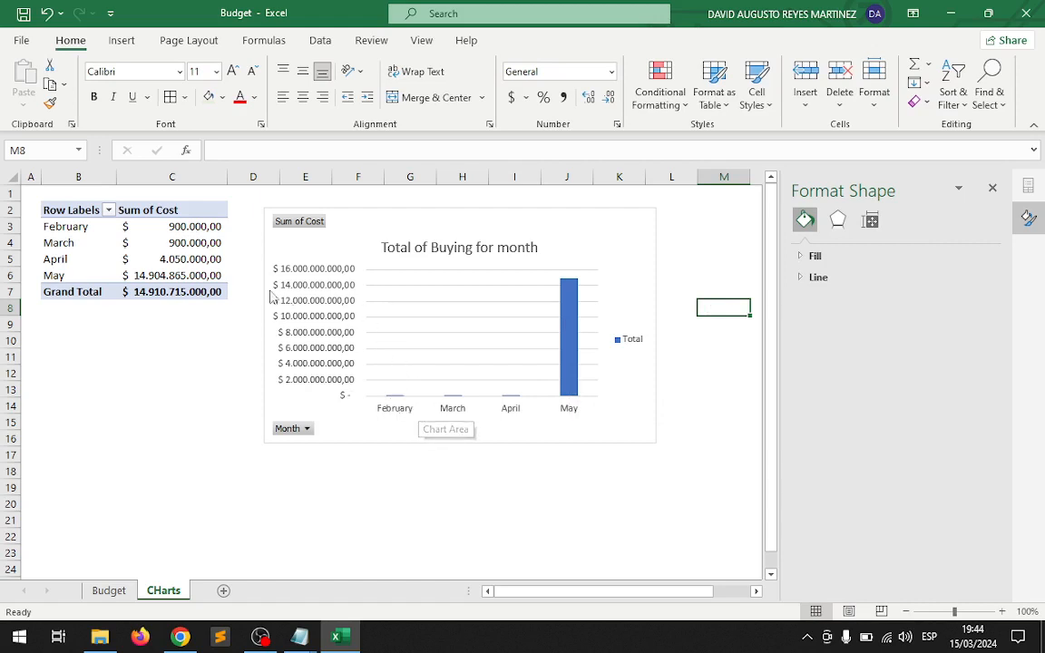
pyautogui.click(86, 270)
pyautogui.click(147, 276)
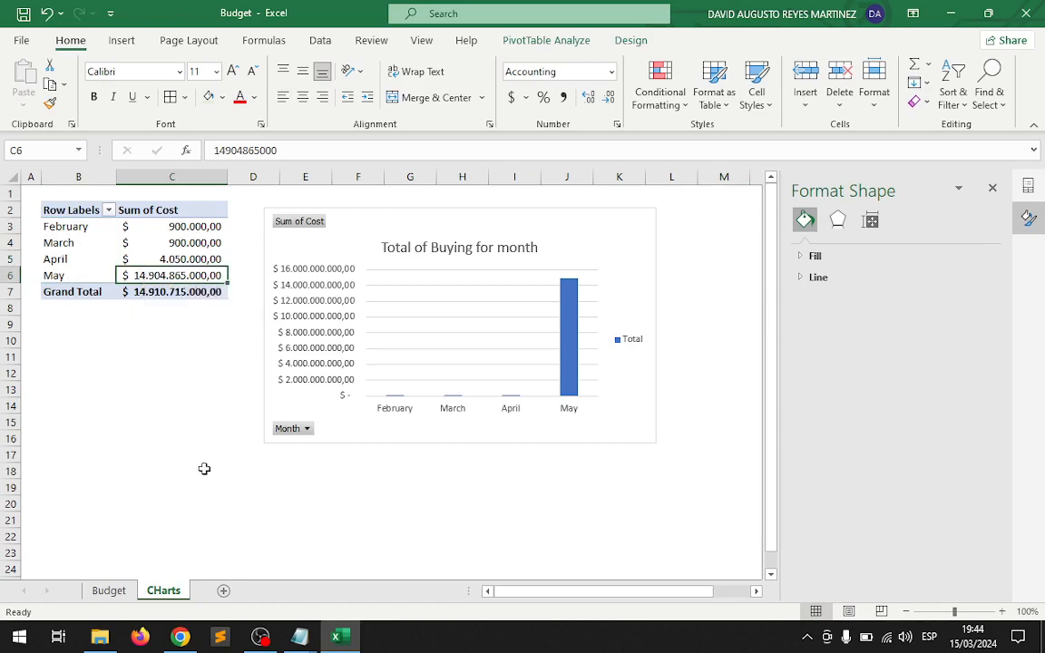
pyautogui.click(117, 591)
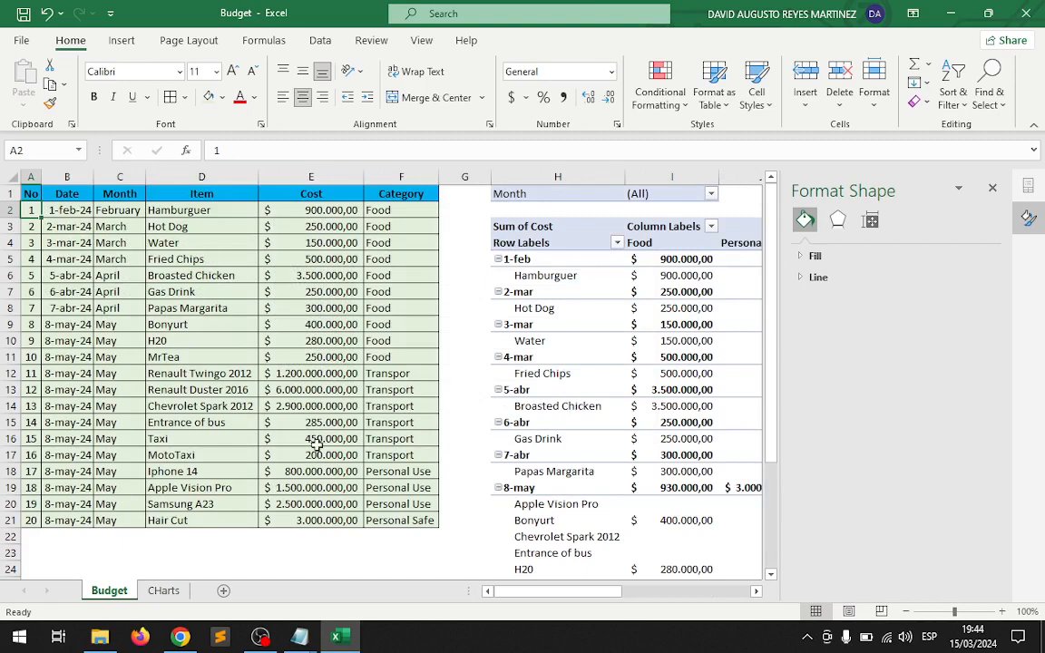
pyautogui.click(287, 373)
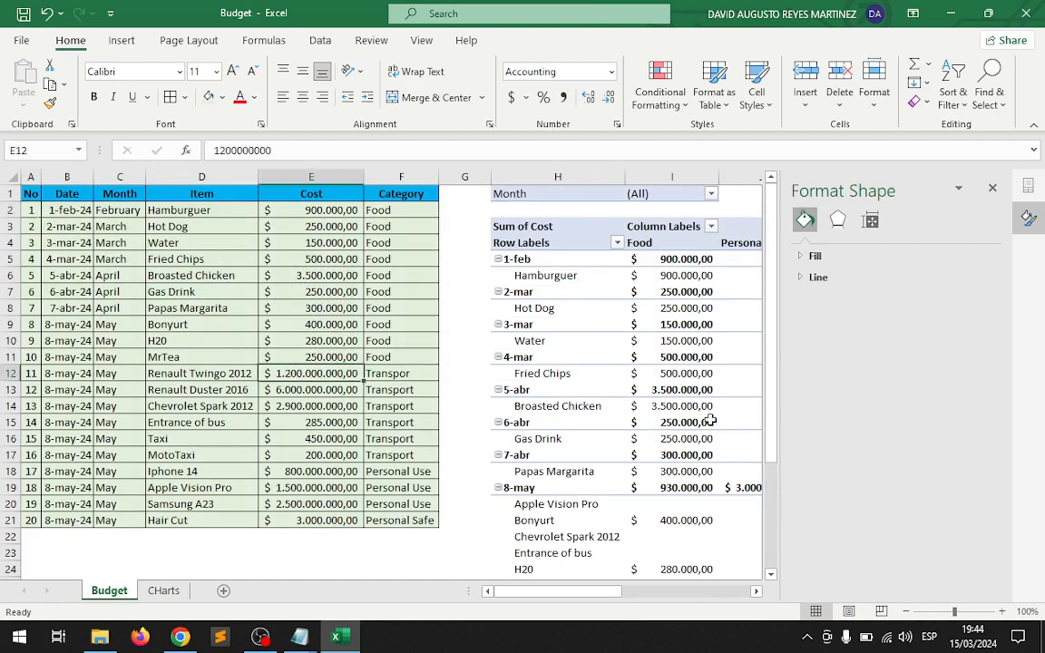
pyautogui.moveTo(710, 422)
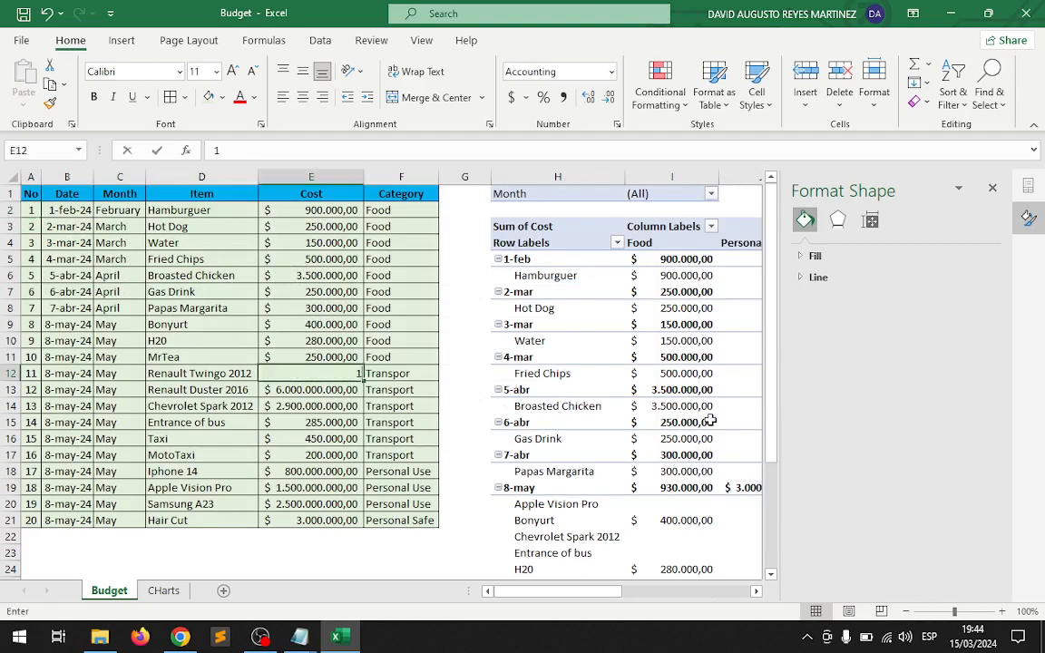
pyautogui.write('1.200.00')
pyautogui.write('00000')
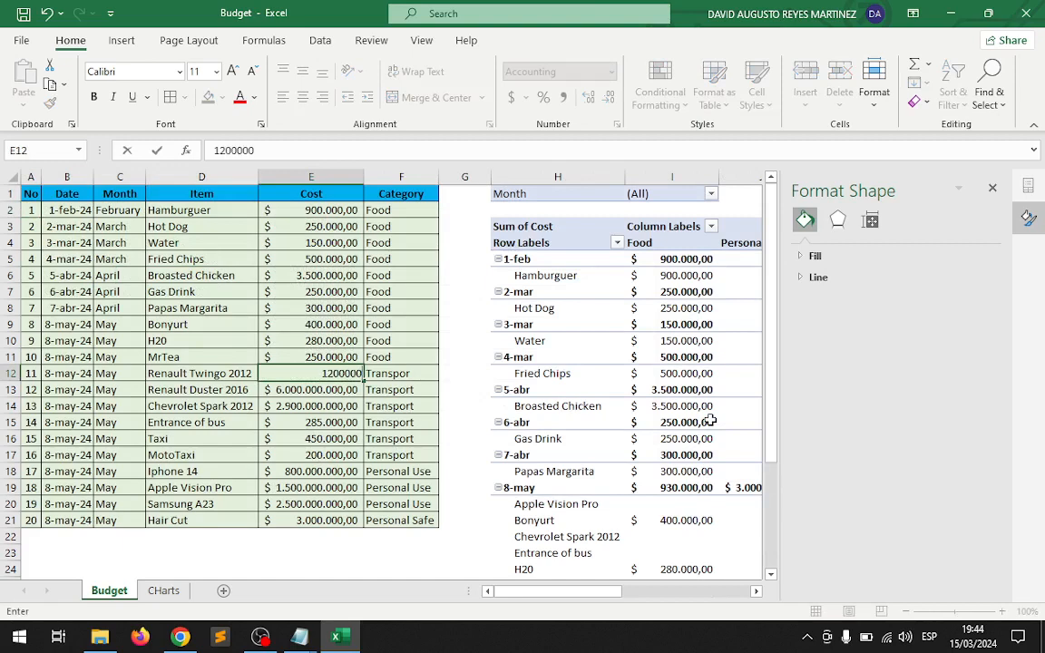
pyautogui.press('Return')
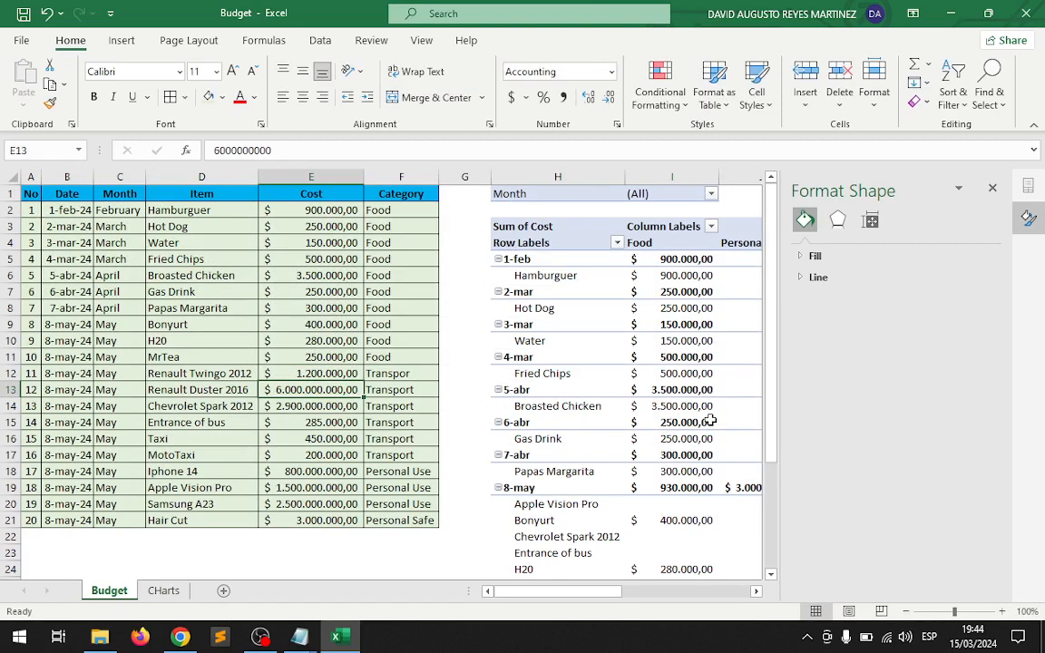
pyautogui.write('600')
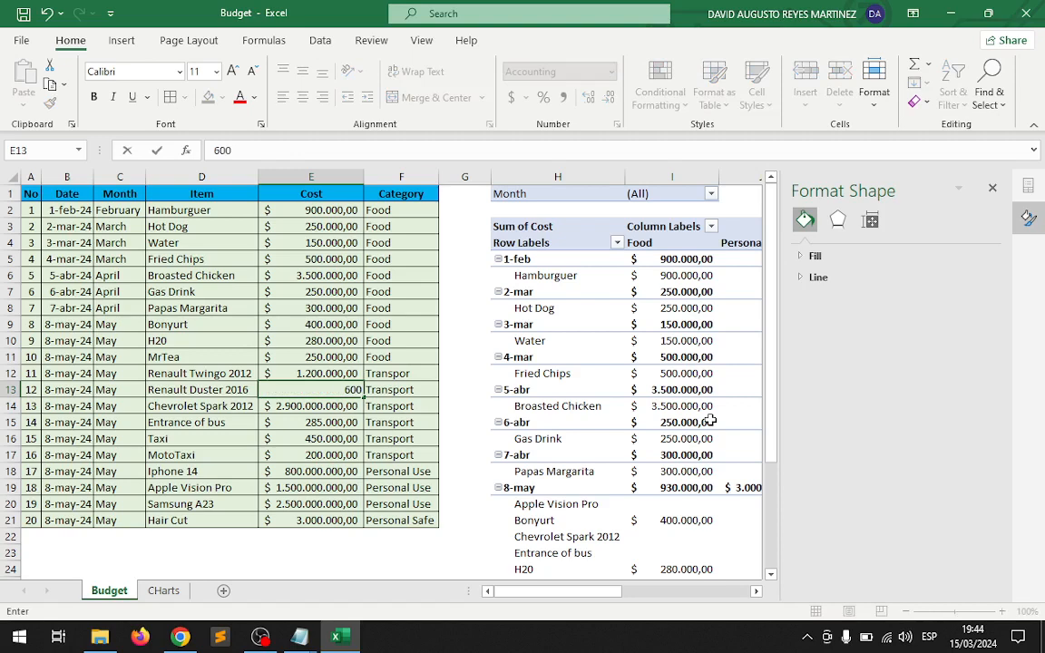
pyautogui.write('.000')
pyautogui.press('Return')
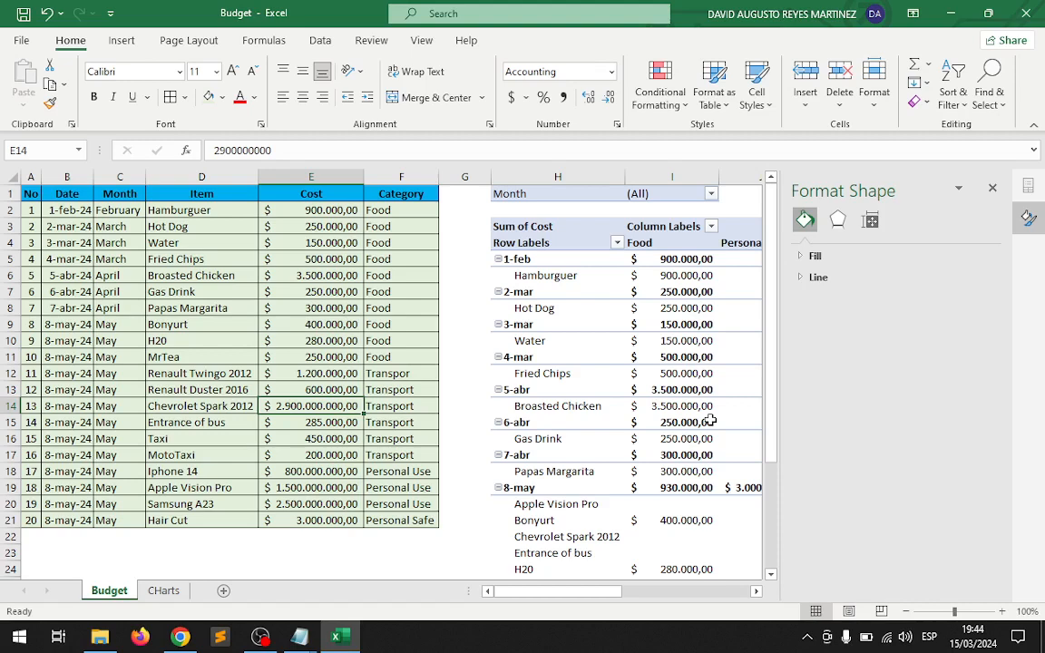
# Set the cost of Chevrolet Spark 2012 to 1000000 and Apple Vision Pro to 3000000.
pyautogui.write('1')
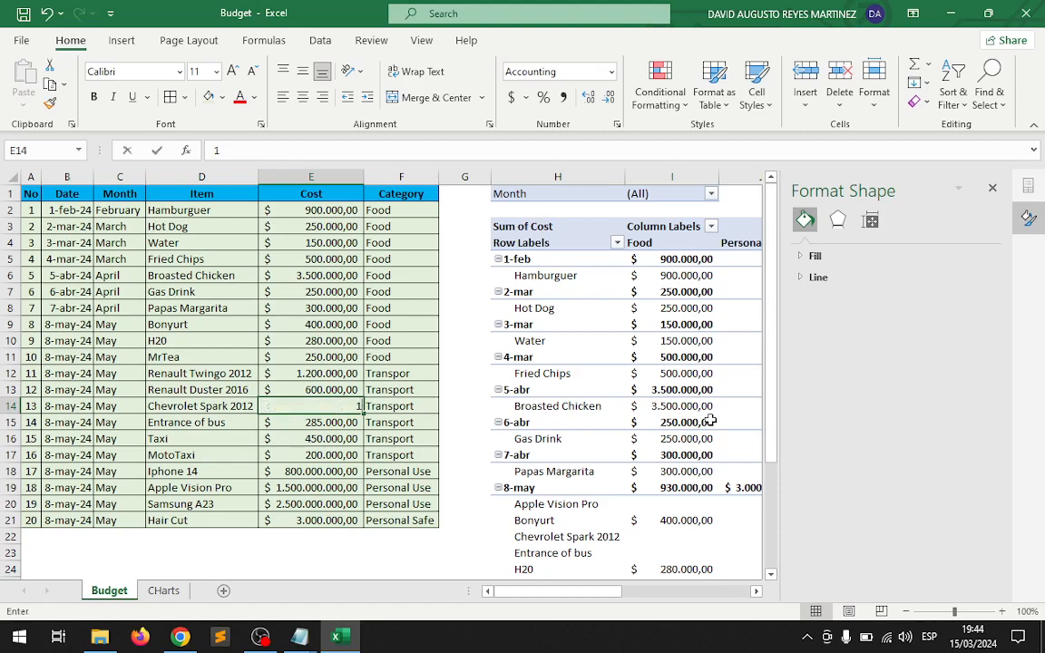
pyautogui.write('000000')
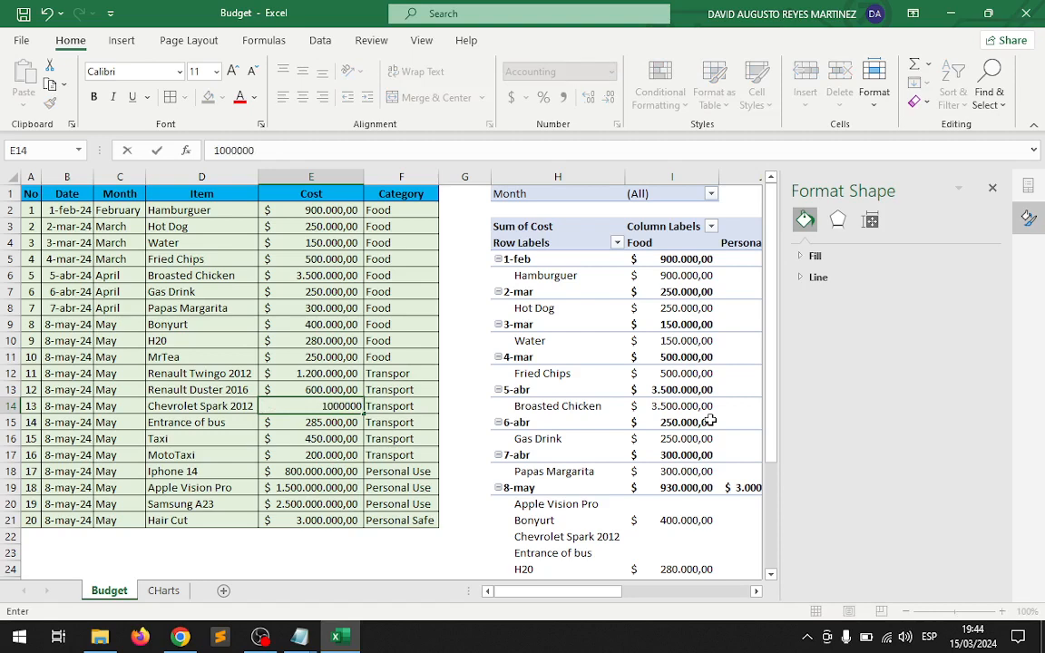
pyautogui.press('Return')
pyautogui.press('Down')
pyautogui.press('Down')
pyautogui.press('Down')
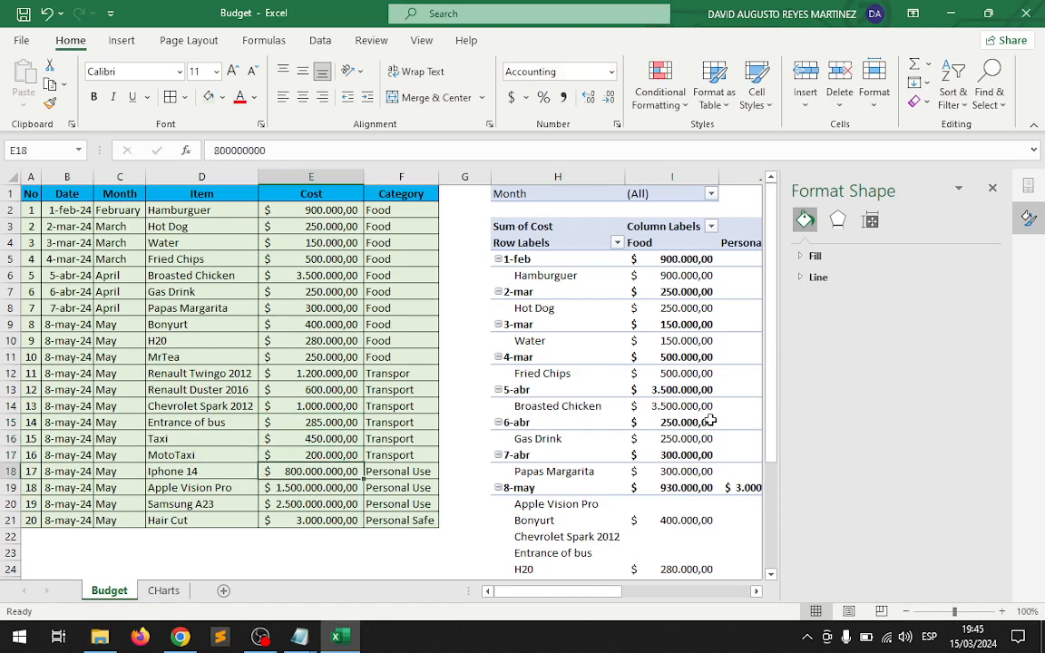
pyautogui.press('Down')
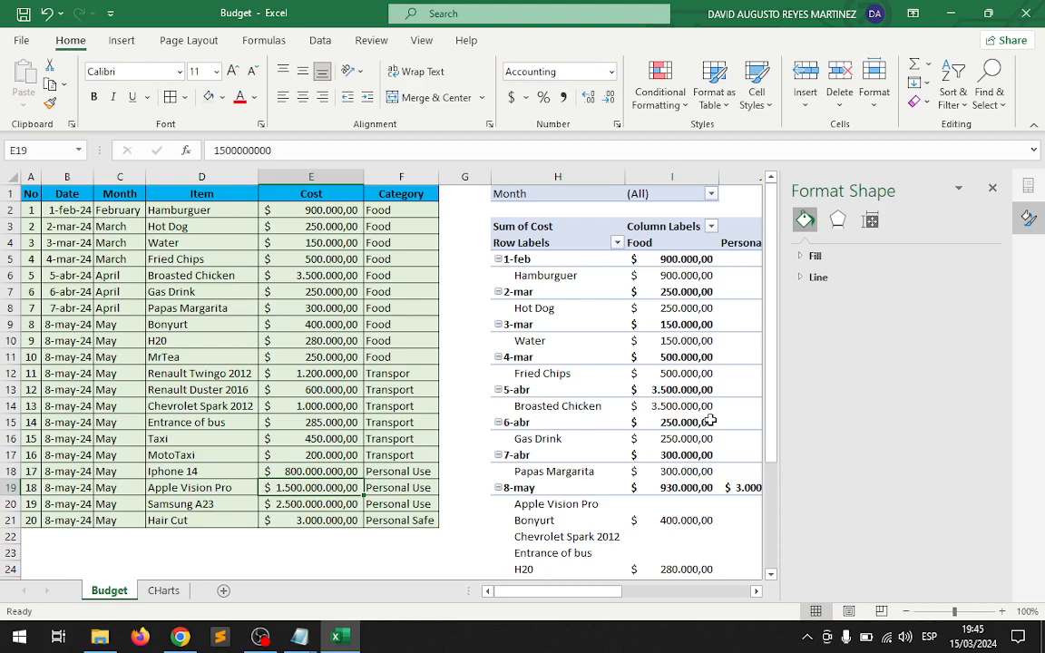
pyautogui.write('3000000')
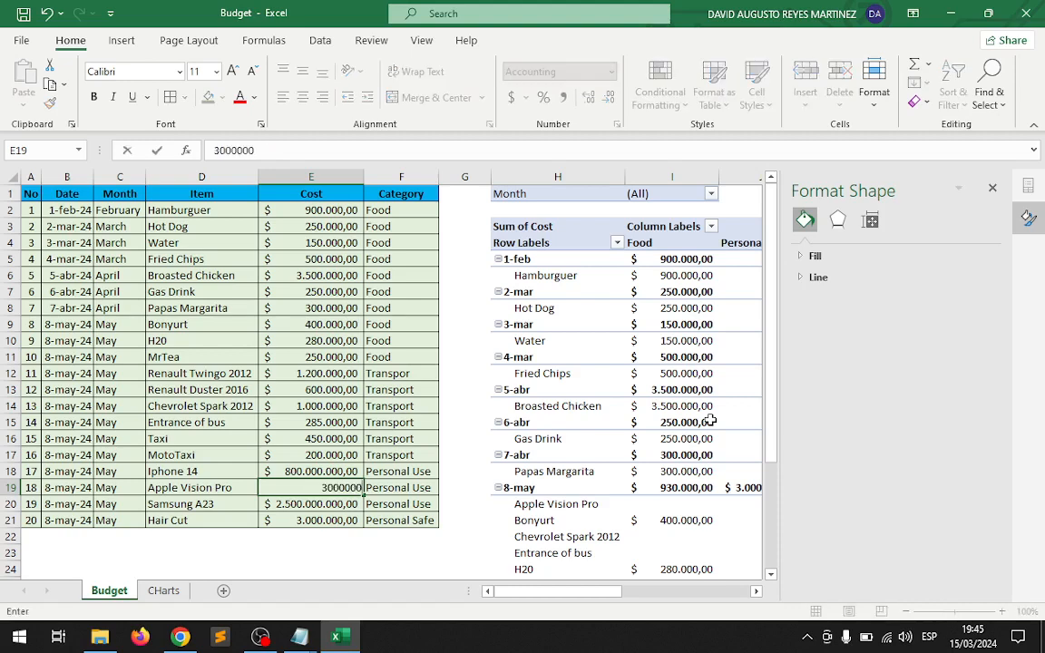
pyautogui.press('Return')
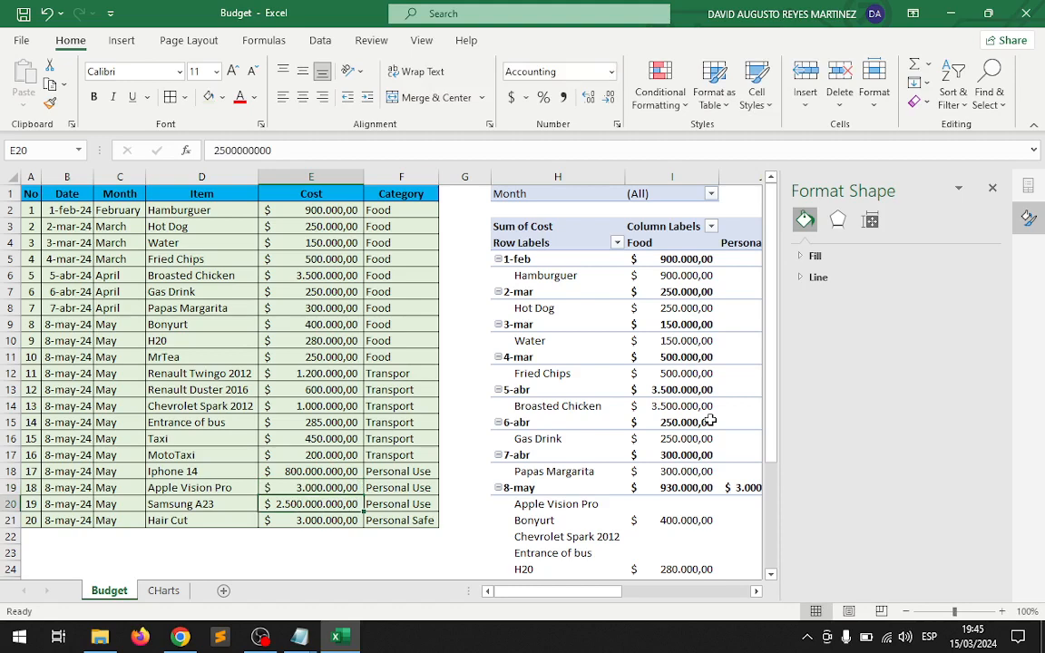
# Set the cost of Samsung A23 to 750000 and Hair Cut to 40000.
pyautogui.write('7')
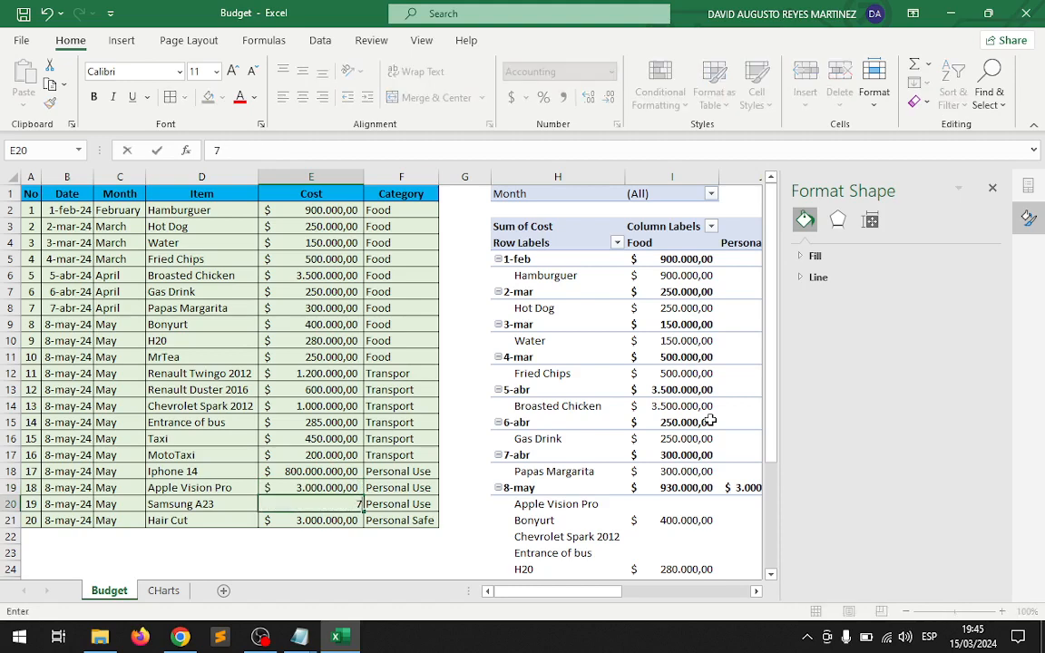
pyautogui.write('50.000')
pyautogui.press('Return')
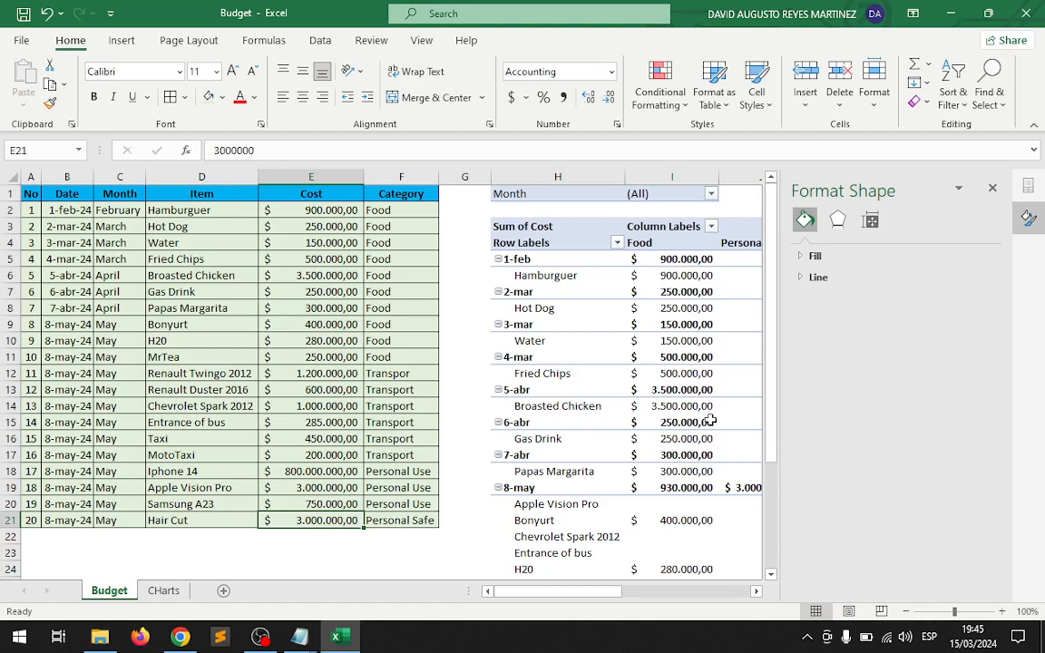
pyautogui.write('40000')
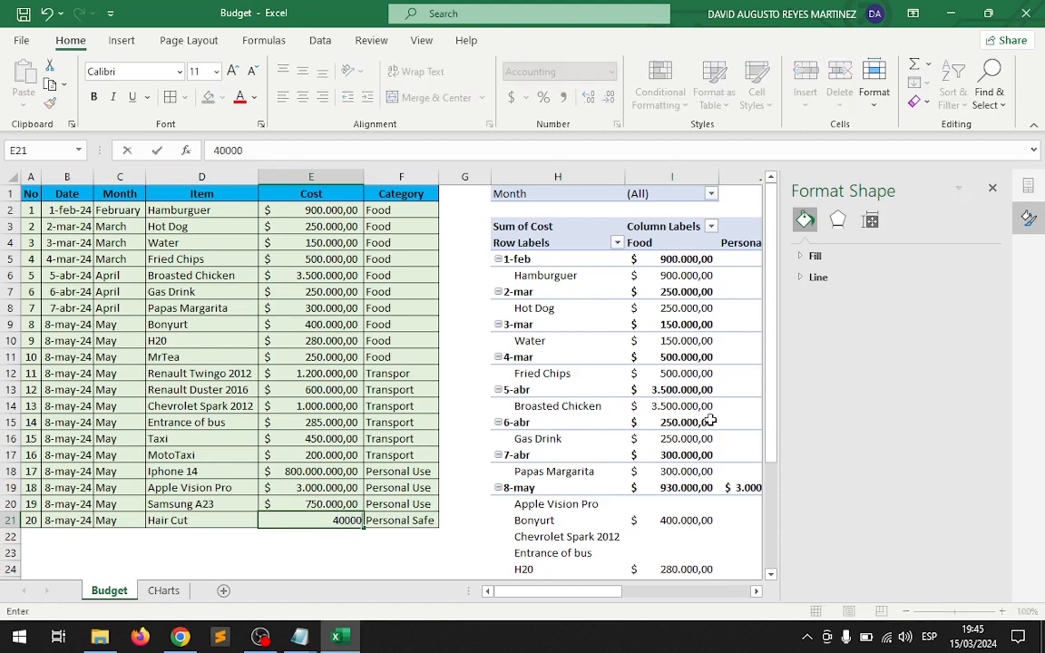
pyautogui.press('Return')
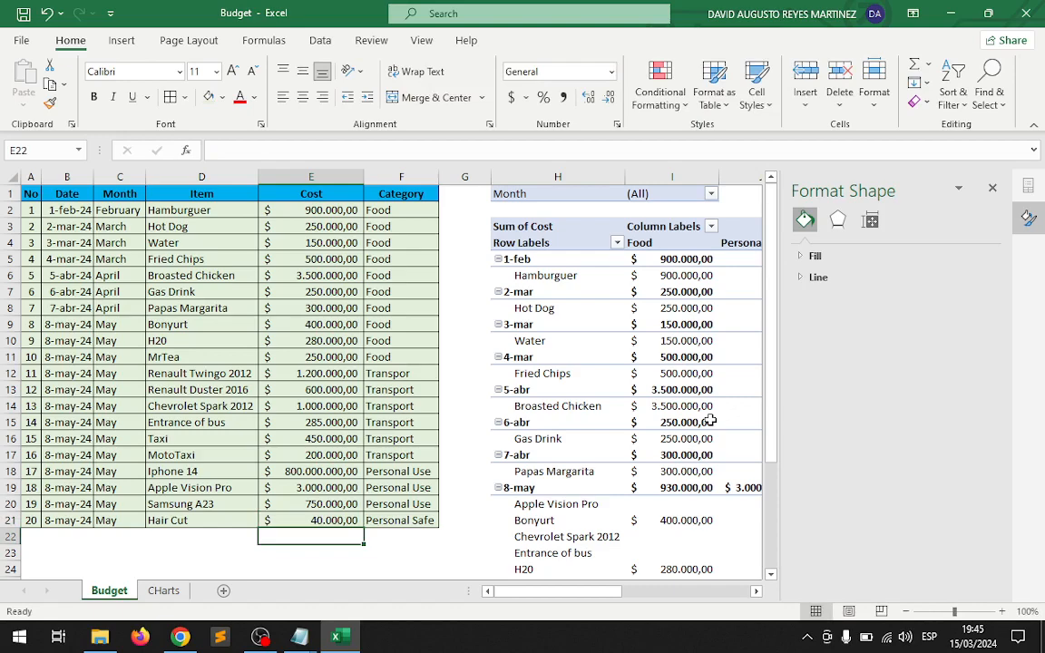
# Refresh the PivotTable on the Budget sheet and the monthly cost PivotTable on CHarts.
pyautogui.click(756, 592)
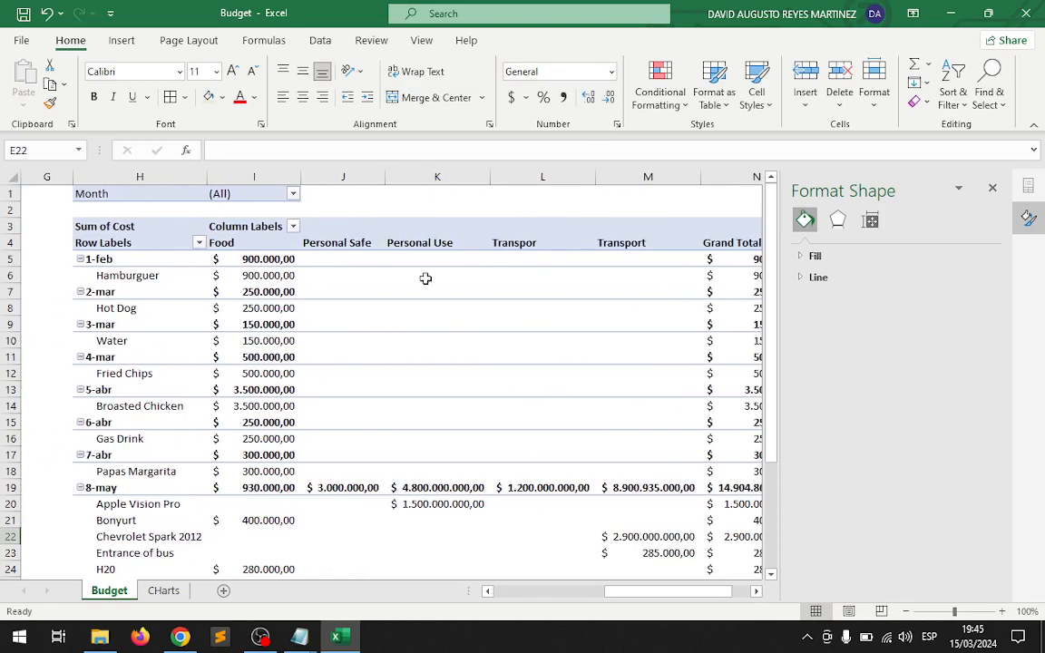
pyautogui.rightClick(350, 309)
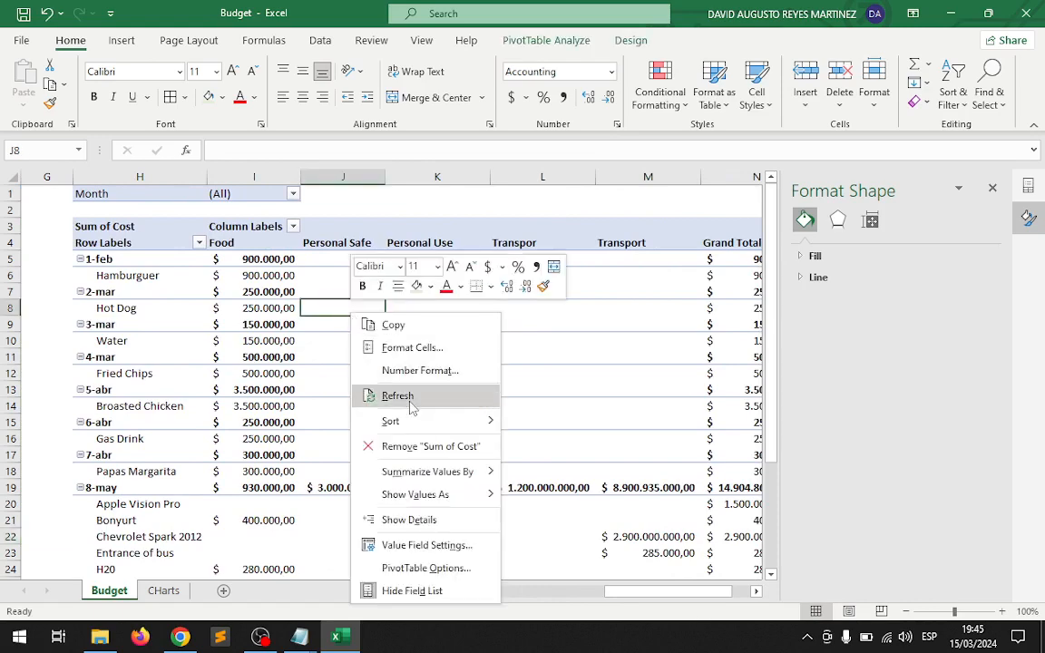
pyautogui.click(399, 396)
pyautogui.scroll(-5, 515, 448)
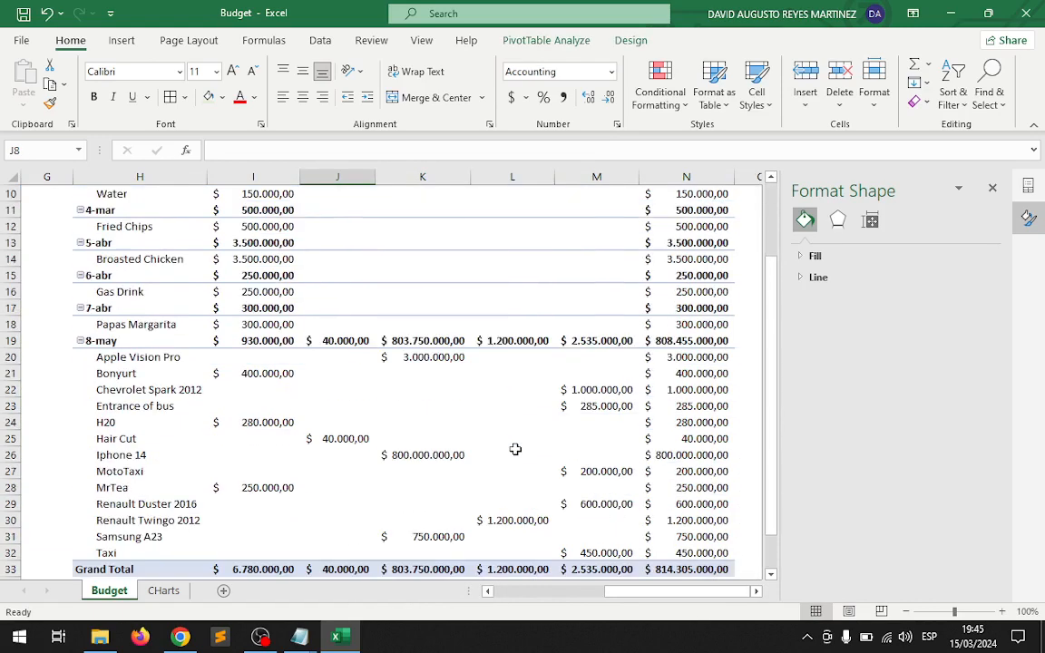
pyautogui.scroll(4, 515, 448)
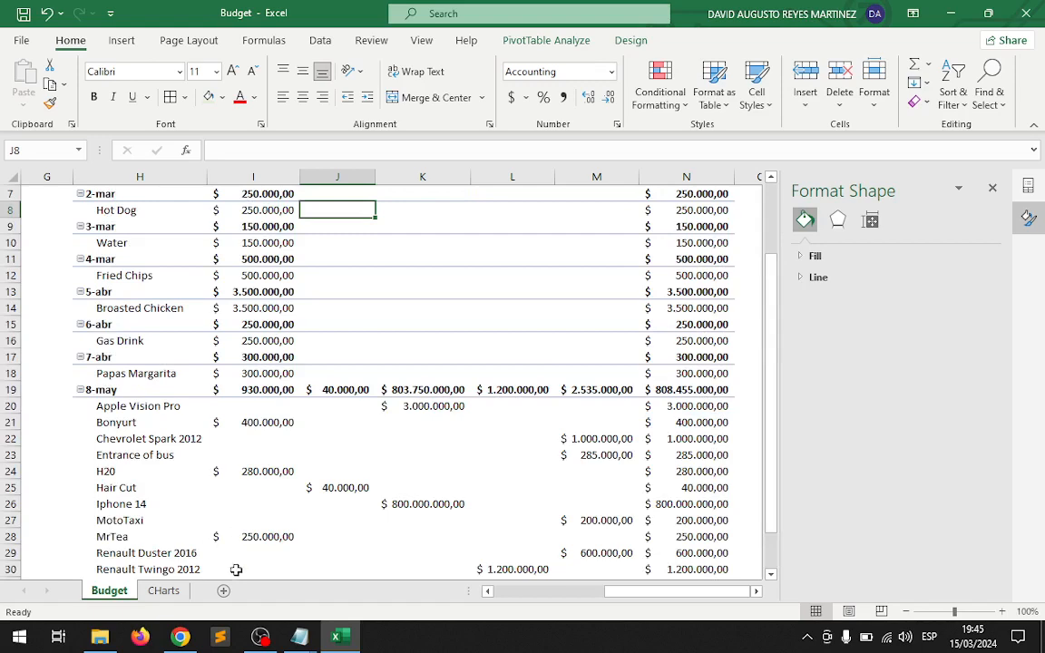
pyautogui.click(164, 591)
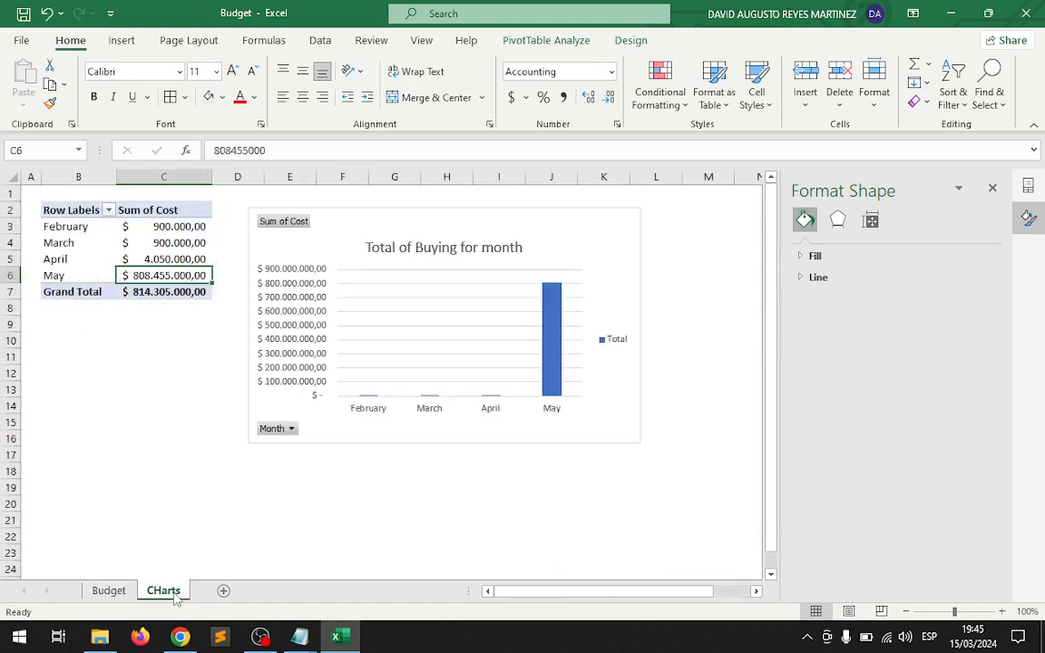
pyautogui.rightClick(145, 238)
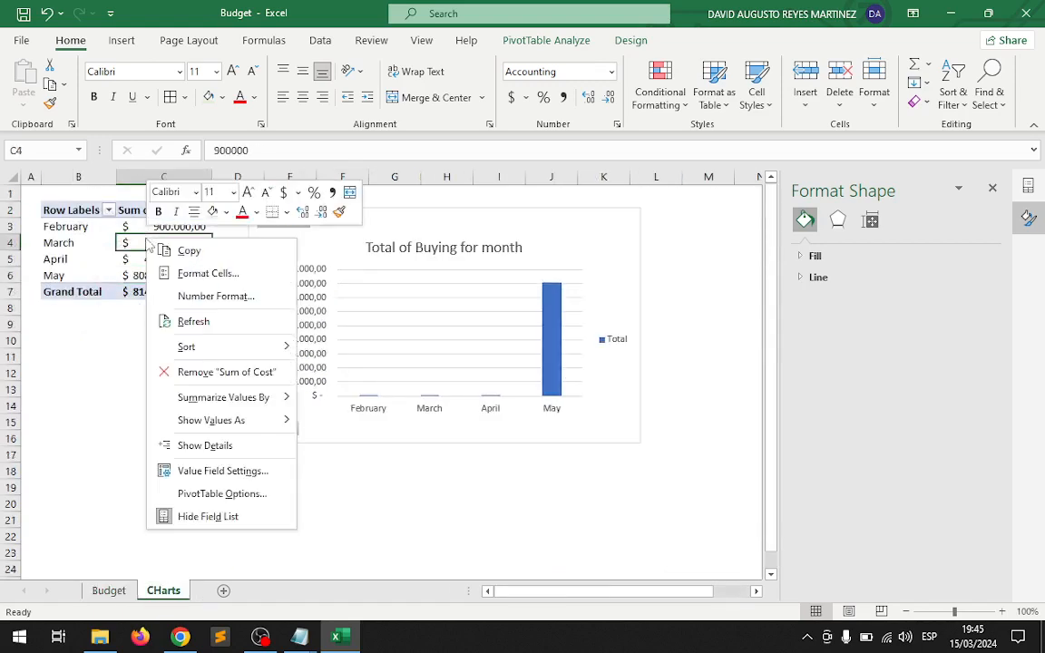
pyautogui.click(243, 320)
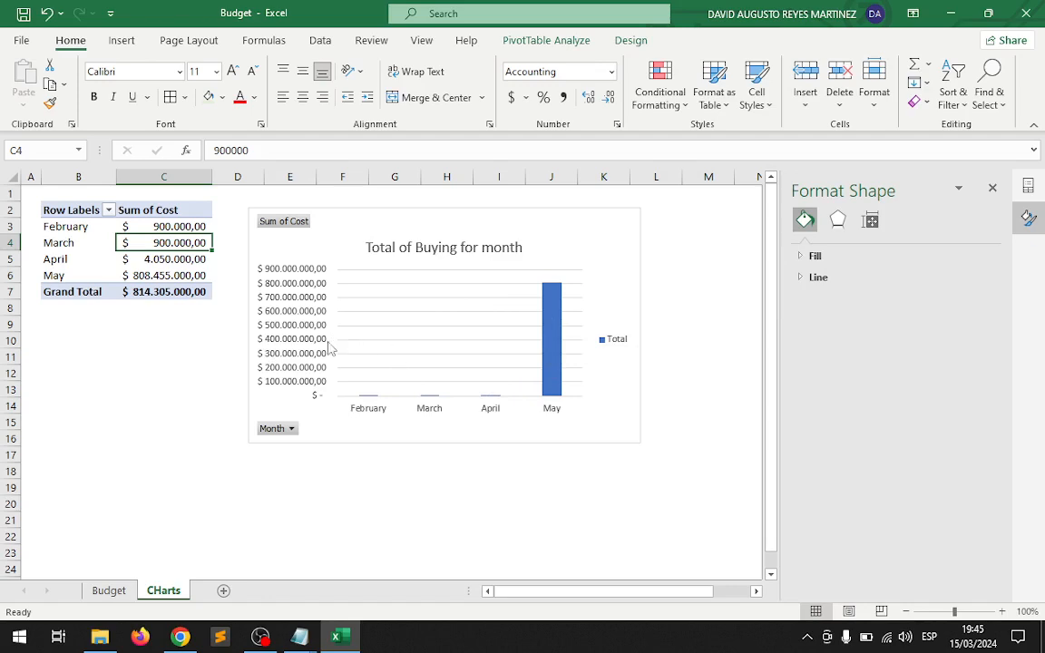
# Clear the contents of expense rows 14 to 20 in cells A15:F21 of the Budget sheet.
pyautogui.click(108, 591)
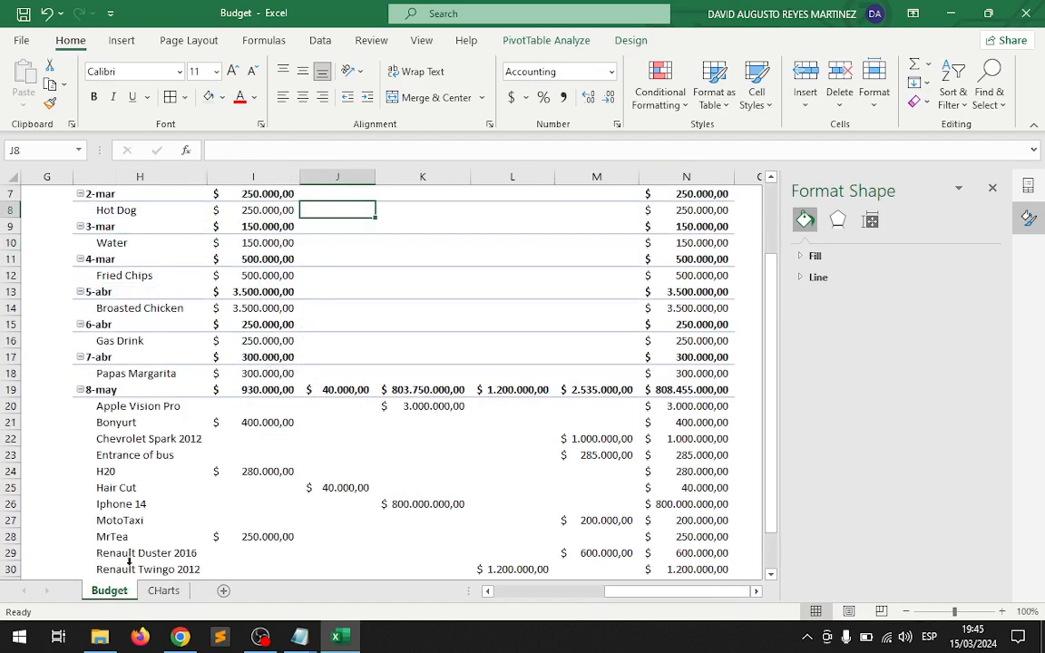
pyautogui.click(161, 421)
pyautogui.press('Left')
pyautogui.press('Left')
pyautogui.press('Left')
pyautogui.press('Left')
pyautogui.press('Left')
pyautogui.press('Left')
pyautogui.press('Left')
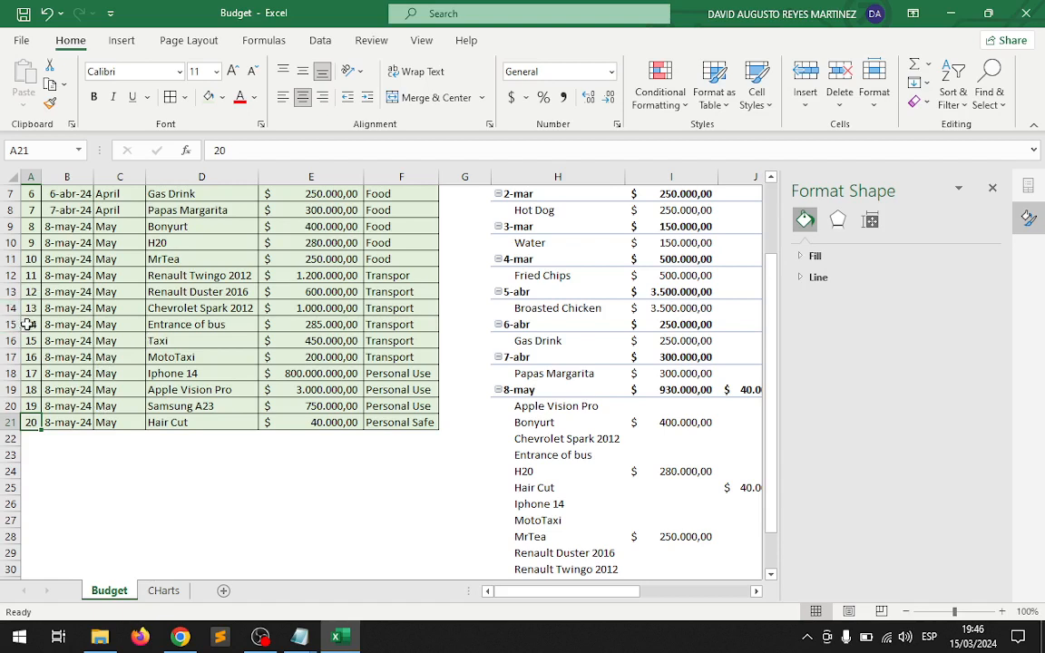
pyautogui.moveTo(29, 324); pyautogui.dragTo(421, 418)
pyautogui.press('Delete')
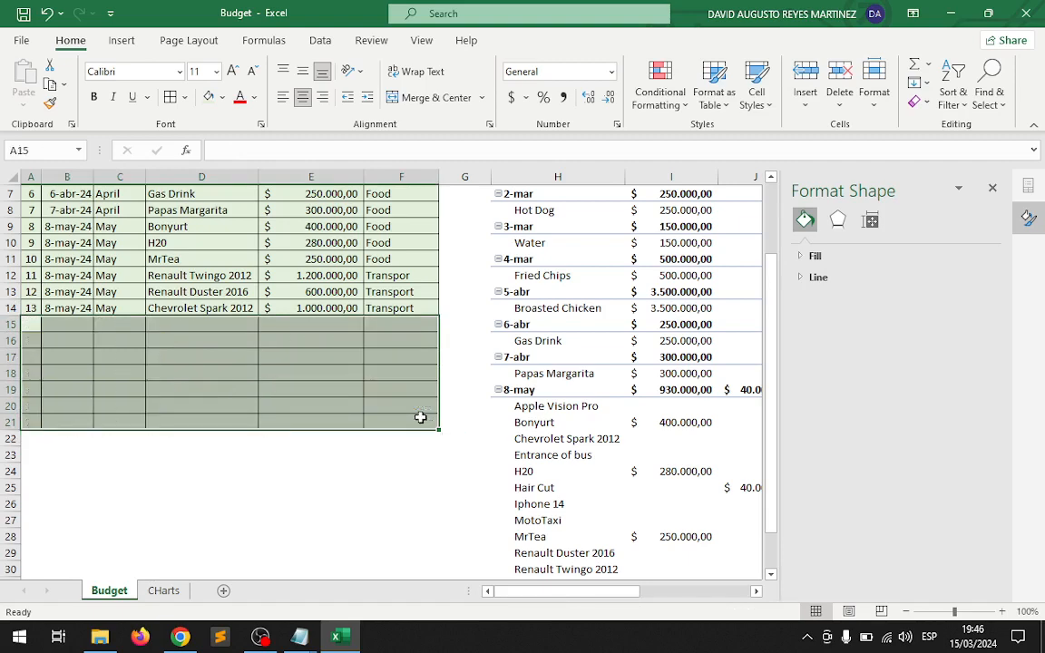
pyautogui.click(451, 377)
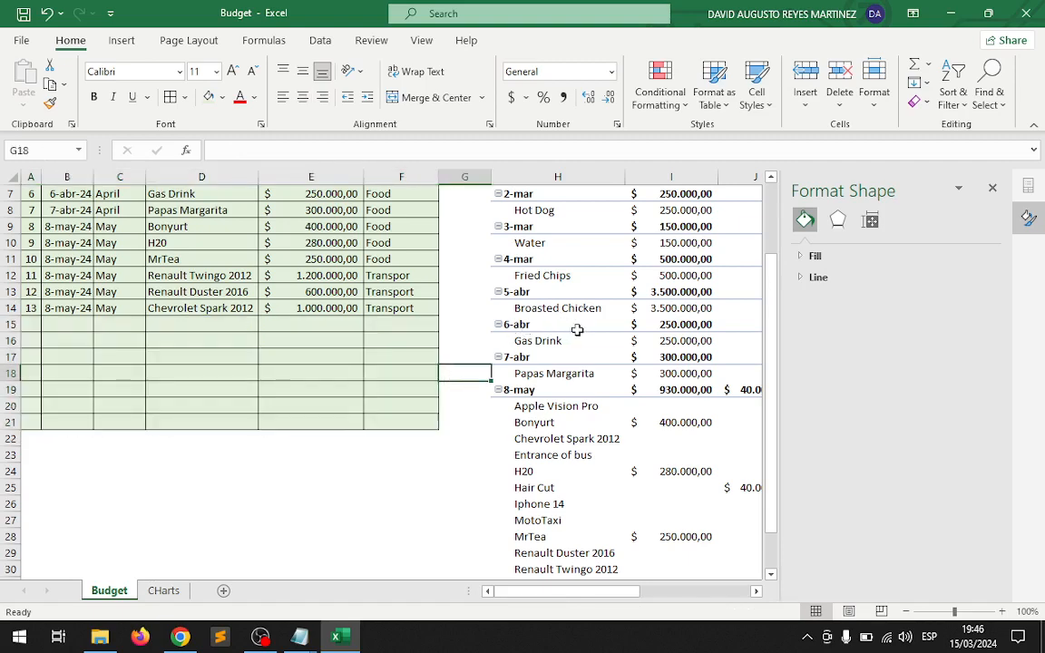
# Refresh the Budget sheet's PivotTable and the monthly cost PivotTable on CHarts to reflect the cleared expense rows.
pyautogui.rightClick(577, 331)
pyautogui.click(623, 337)
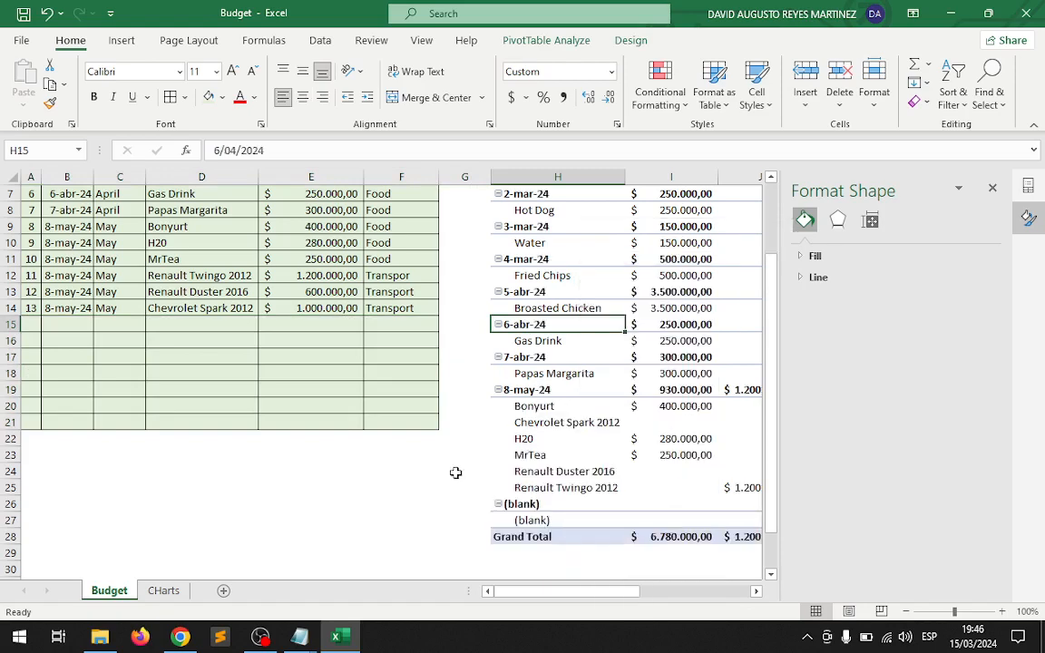
pyautogui.hscroll(6, 755, 596)
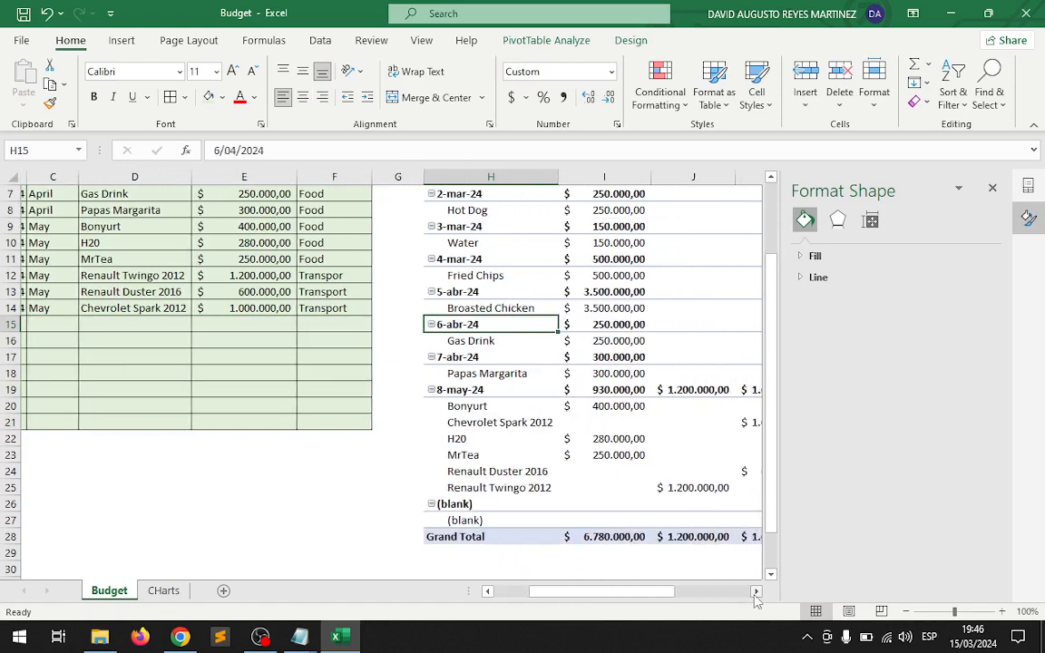
pyautogui.click(163, 590)
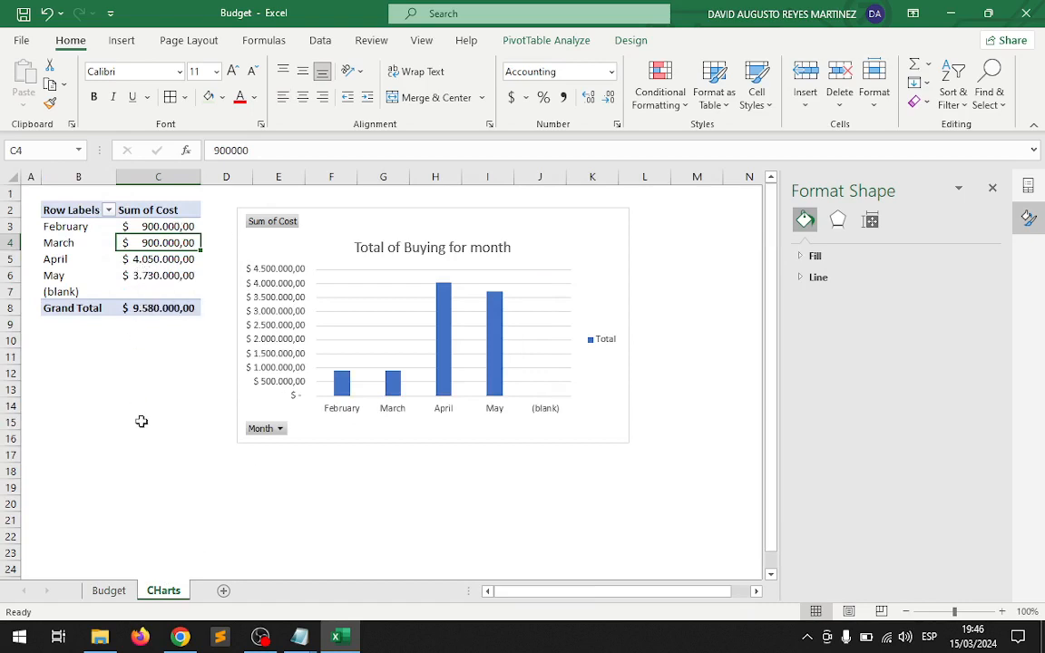
pyautogui.rightClick(159, 292)
pyautogui.click(196, 375)
pyautogui.click(171, 387)
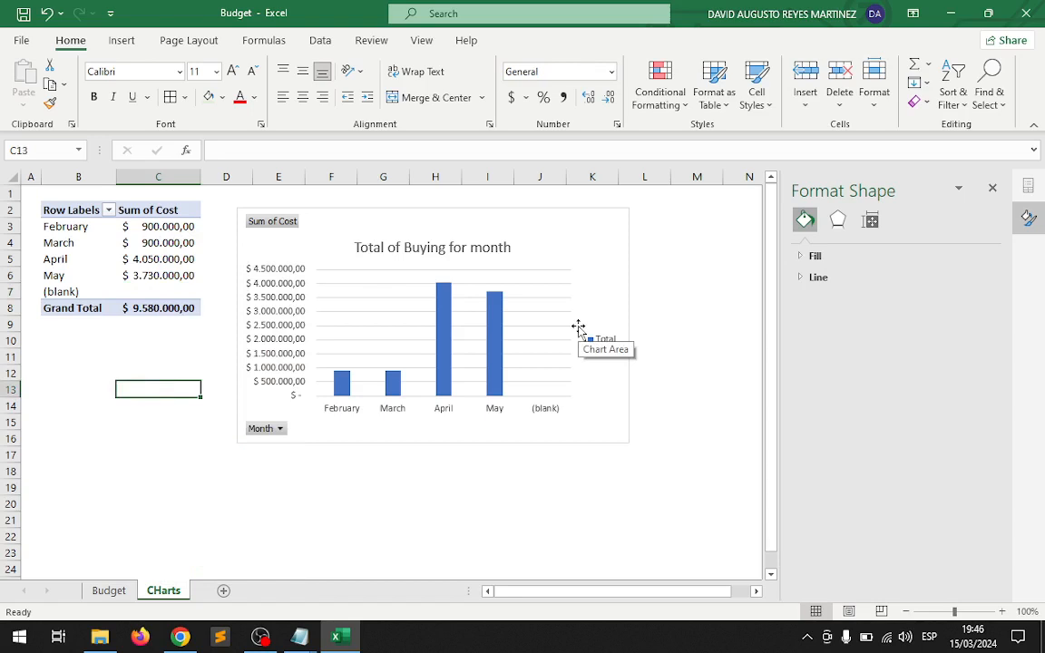
# Review the expense table on Budget and the monthly chart on CHarts, and switch to the Budget text file in Notepad.
pyautogui.click(129, 591)
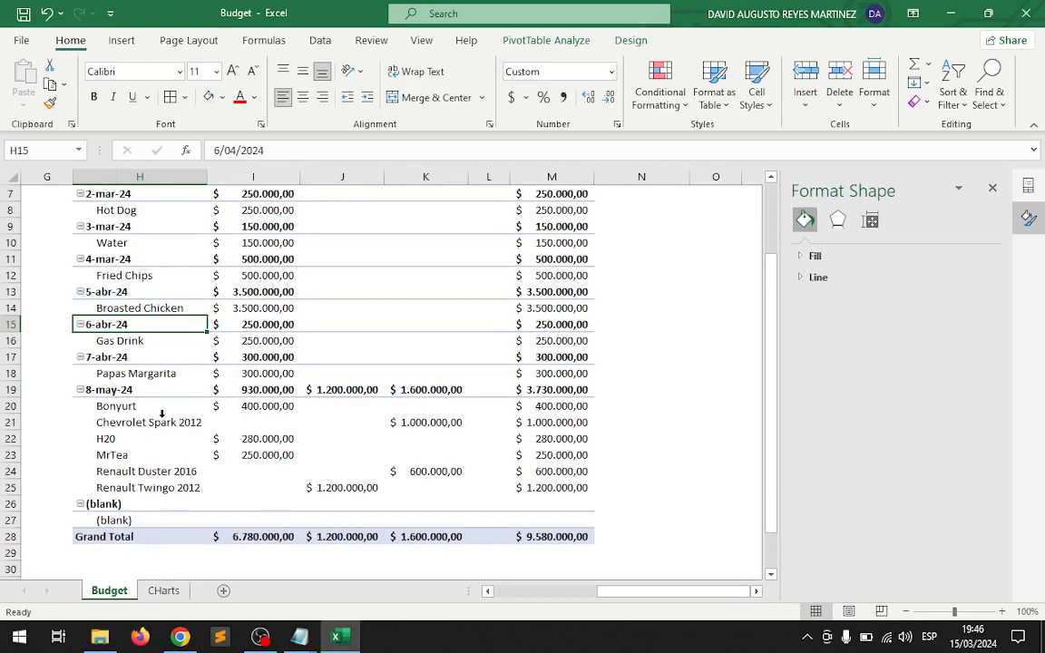
pyautogui.scroll(2, 146, 373)
pyautogui.hscroll(-6, 485, 591)
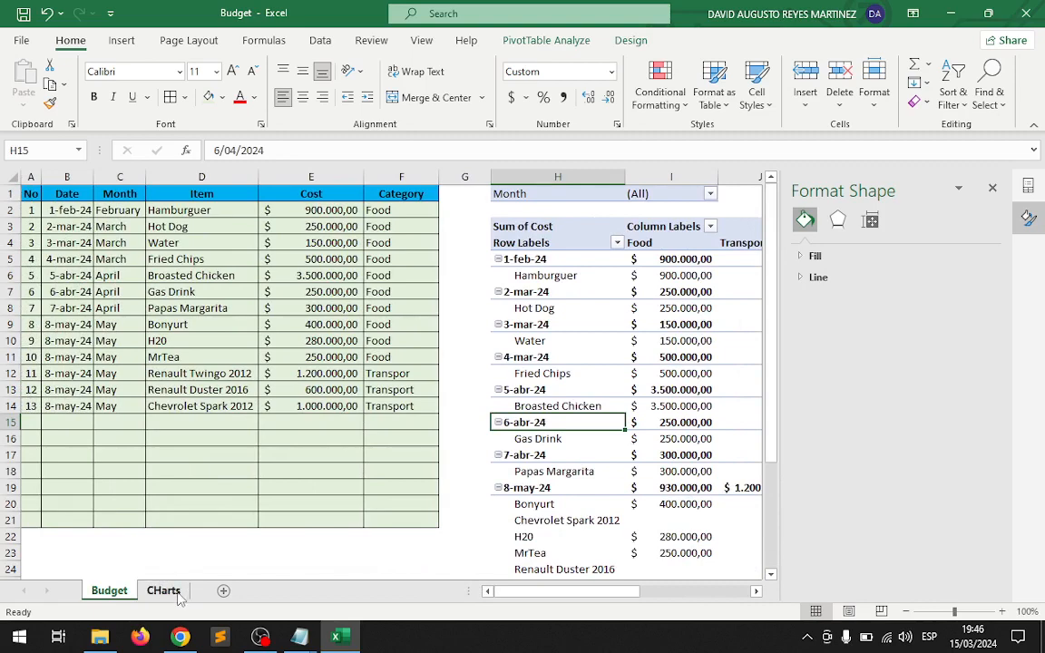
pyautogui.hotkey('ctrl', 'pagedown')
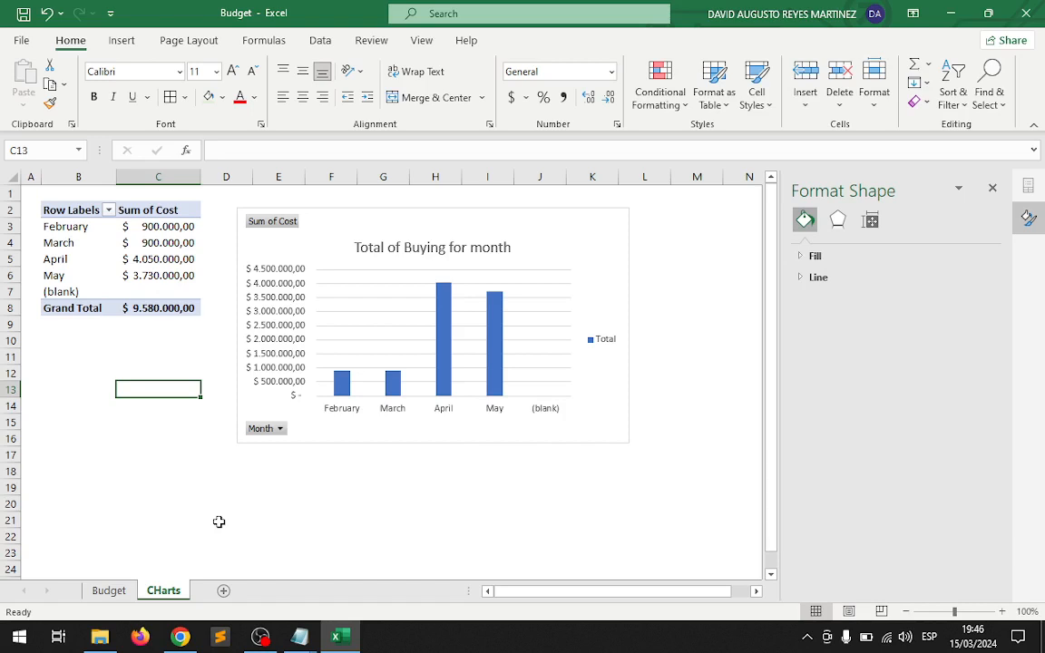
pyautogui.moveTo(292, 635)
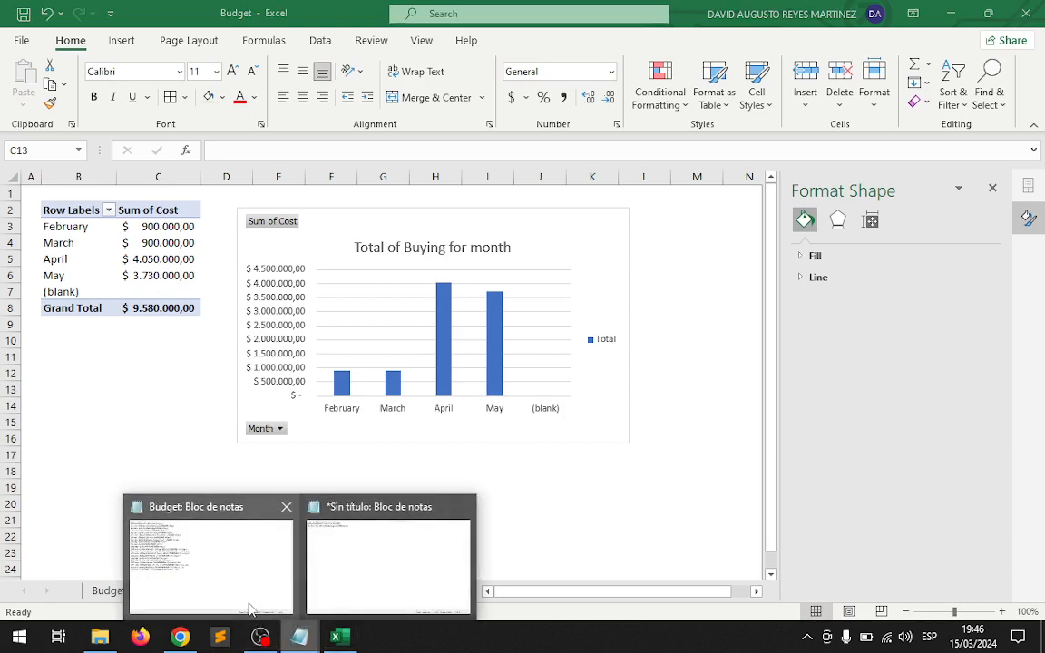
pyautogui.click(253, 606)
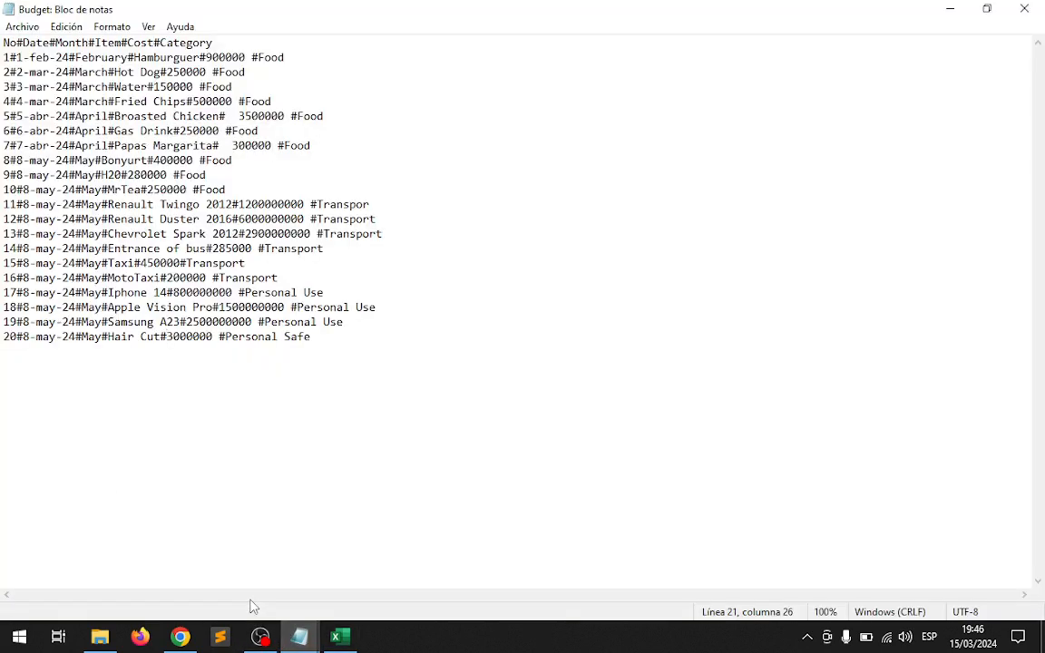